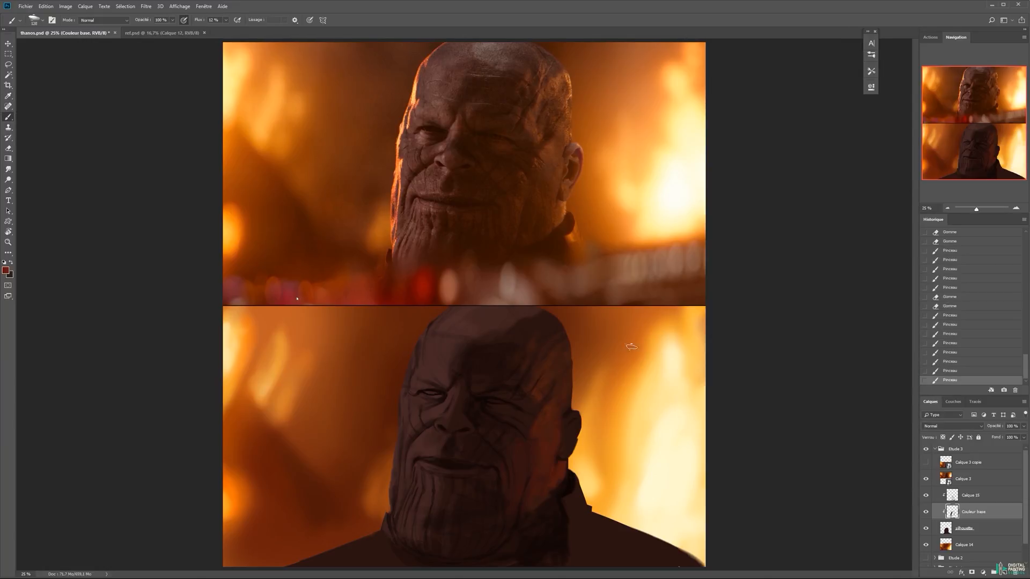
# Paint reddish light on the cheek at the right side of the head on the Couleur base layer.
pyautogui.click(878, 288)
pyautogui.moveTo(555, 431); pyautogui.dragTo(539, 448)
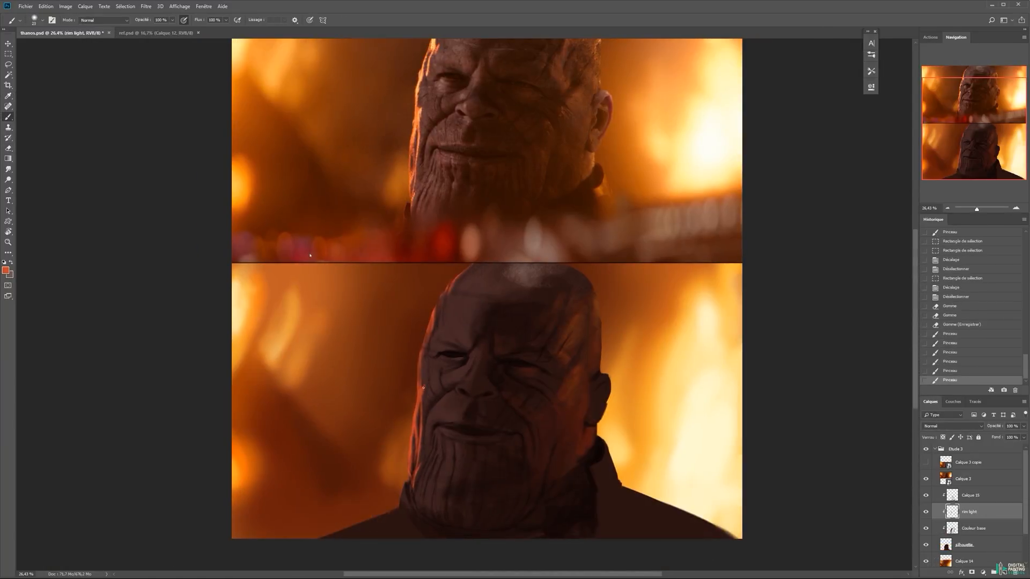
# Paint orange rim light along the head's left edge, using an additional layer above the base colours.
pyautogui.moveTo(440, 322)
pyautogui.mouseDown()
pyautogui.moveTo(428, 351)
pyautogui.moveTo(410, 326)
pyautogui.mouseUp()
pyautogui.click(1004, 572)
pyautogui.click(952, 426)
pyautogui.moveTo(393, 397); pyautogui.dragTo(378, 412)
# Pick a brighter orange and paint rim light down the left edge of the forehead, cheek and beard.
pyautogui.click(5, 271)
pyautogui.click(737, 294)
pyautogui.click(878, 288)
pyautogui.moveTo(427, 352)
pyautogui.mouseDown()
pyautogui.moveTo(437, 352)
pyautogui.moveTo(379, 376)
pyautogui.mouseUp()
pyautogui.moveTo(396, 328); pyautogui.dragTo(391, 354)
pyautogui.moveTo(378, 370); pyautogui.dragTo(371, 440)
pyautogui.moveTo(399, 406); pyautogui.dragTo(395, 406)
pyautogui.moveTo(377, 451); pyautogui.dragTo(373, 479)
pyautogui.moveTo(368, 475); pyautogui.dragTo(365, 492)
pyautogui.moveTo(407, 303); pyautogui.dragTo(393, 366)
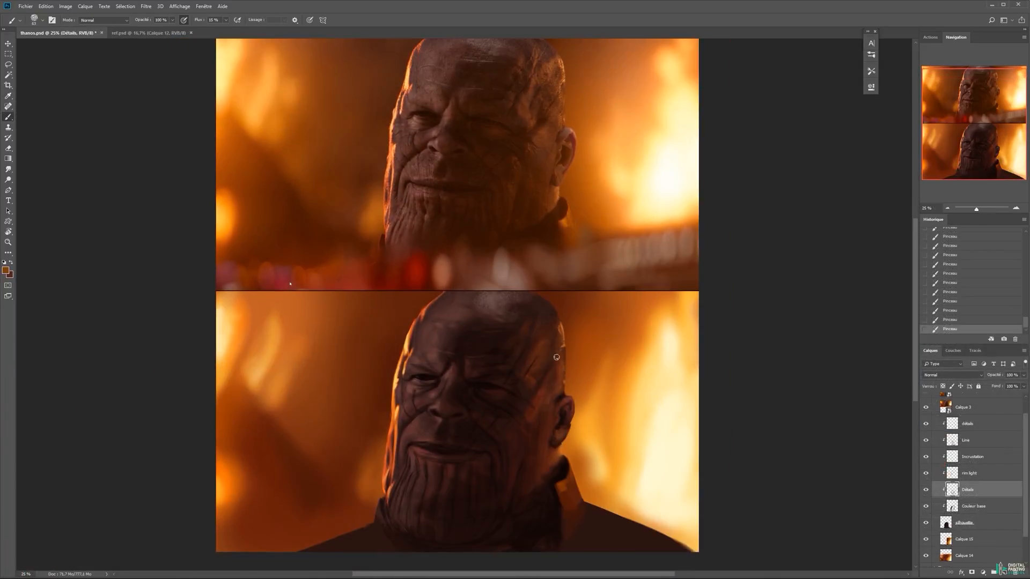
# Paint detail strokes on the right side of the forehead and temple on the Détails layer.
pyautogui.moveTo(552, 330); pyautogui.dragTo(537, 347)
pyautogui.moveTo(528, 360); pyautogui.dragTo(516, 385)
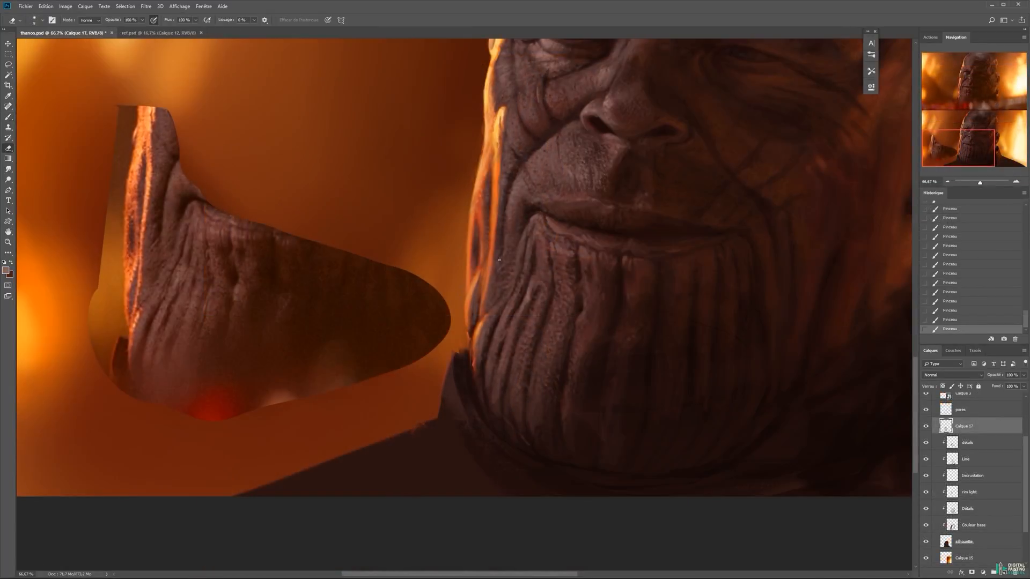
# Clean up the beard texture on Calque 17 and touch up its left edge with colours sampled from the rim light.
pyautogui.moveTo(541, 246); pyautogui.dragTo(529, 219)
pyautogui.moveTo(476, 324); pyautogui.dragTo(480, 339)
pyautogui.press('x')
pyautogui.keyDown('alt'); pyautogui.click(469, 279); pyautogui.keyUp('alt')
pyautogui.moveTo(467, 272)
pyautogui.mouseDown()
pyautogui.moveTo(461, 321)
pyautogui.moveTo(483, 296)
pyautogui.moveTo(480, 276)
pyautogui.mouseUp()
pyautogui.keyDown('alt'); pyautogui.click(462, 295); pyautogui.keyUp('alt')
pyautogui.moveTo(500, 185); pyautogui.dragTo(496, 268)
pyautogui.keyDown('alt'); pyautogui.click(500, 220); pyautogui.keyUp('alt')
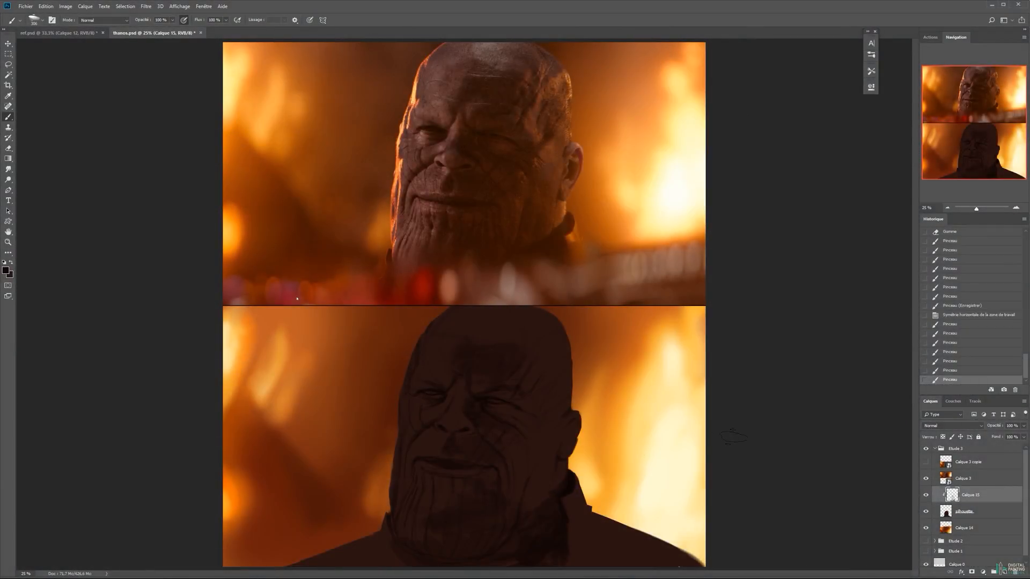
# Save the document and add a layer named Couleur base beneath Calque 15.
pyautogui.hotkey('ctrl', 's')
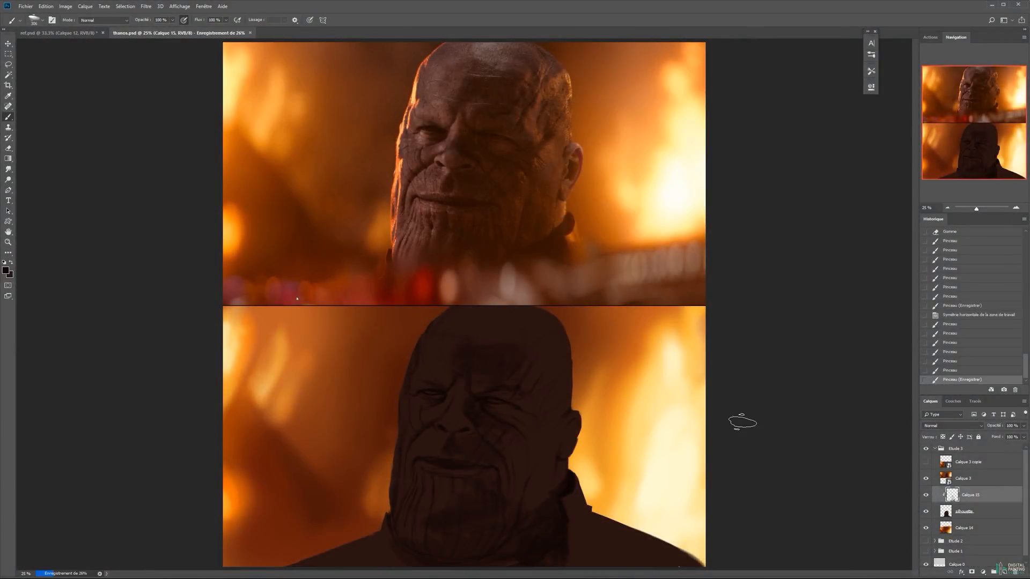
pyautogui.hotkey('ctrl', 'shift', 'n')
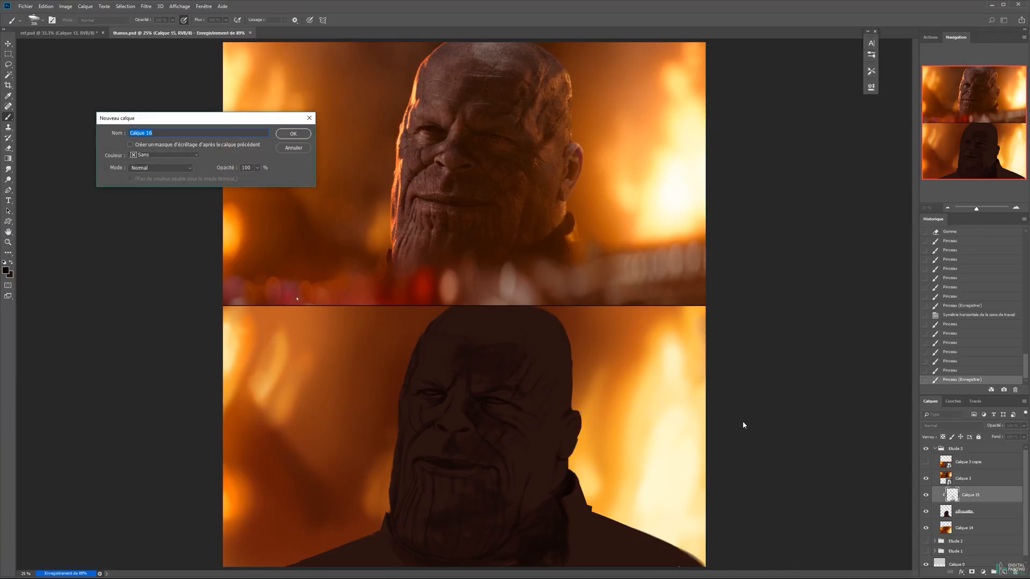
pyautogui.write('Couleur base')
pyautogui.press('Return')
pyautogui.hotkey('ctrl', '[')
pyautogui.press('v')
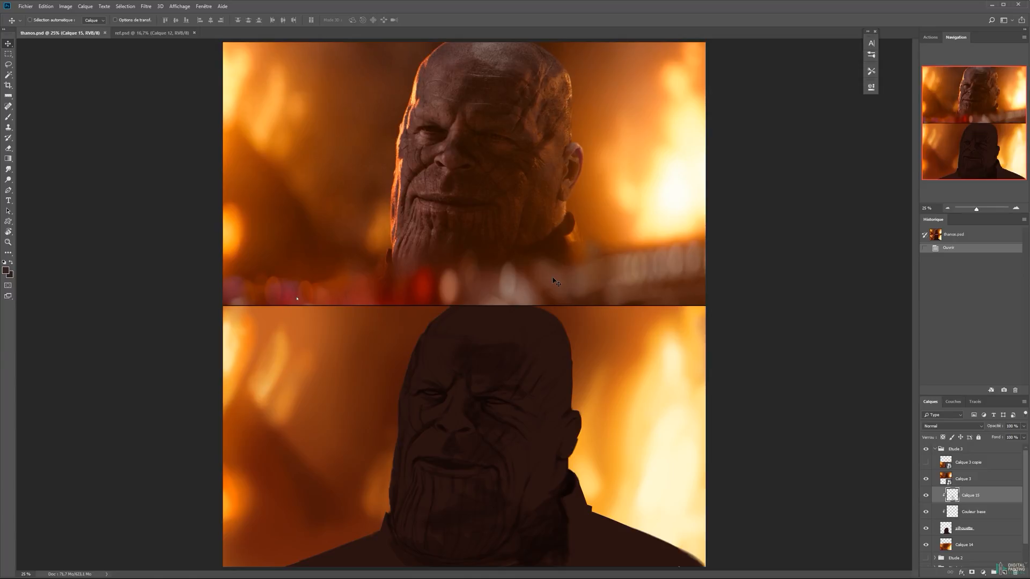
# Select the Couleur base layer and choose the Nouveau brush 2 preset for the Brush tool.
pyautogui.click(972, 511)
pyautogui.press('b')
pyautogui.rightClick(575, 177)
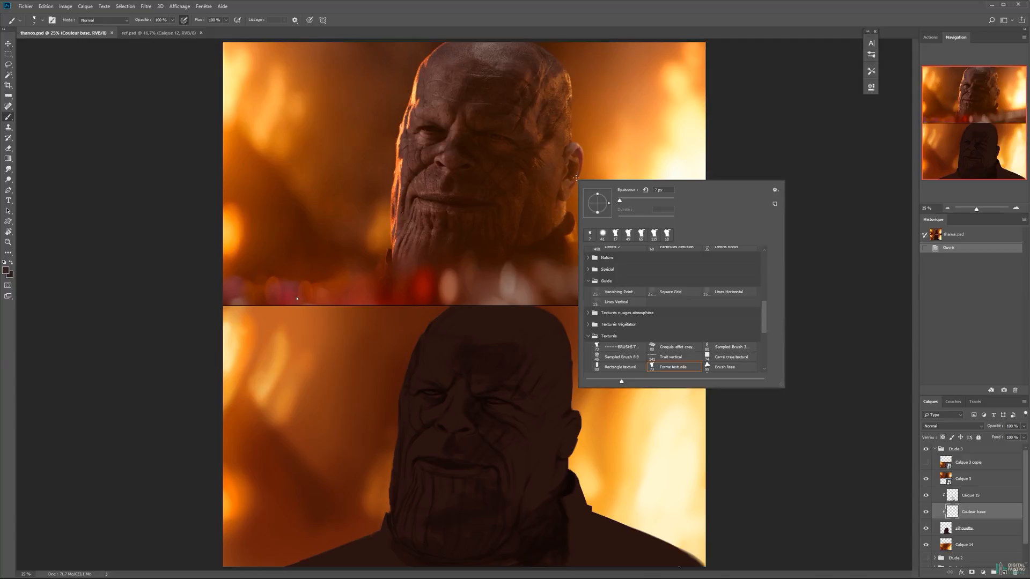
pyautogui.moveTo(766, 318); pyautogui.dragTo(761, 263)
pyautogui.click(673, 280)
pyautogui.moveTo(485, 259); pyautogui.dragTo(495, 258)
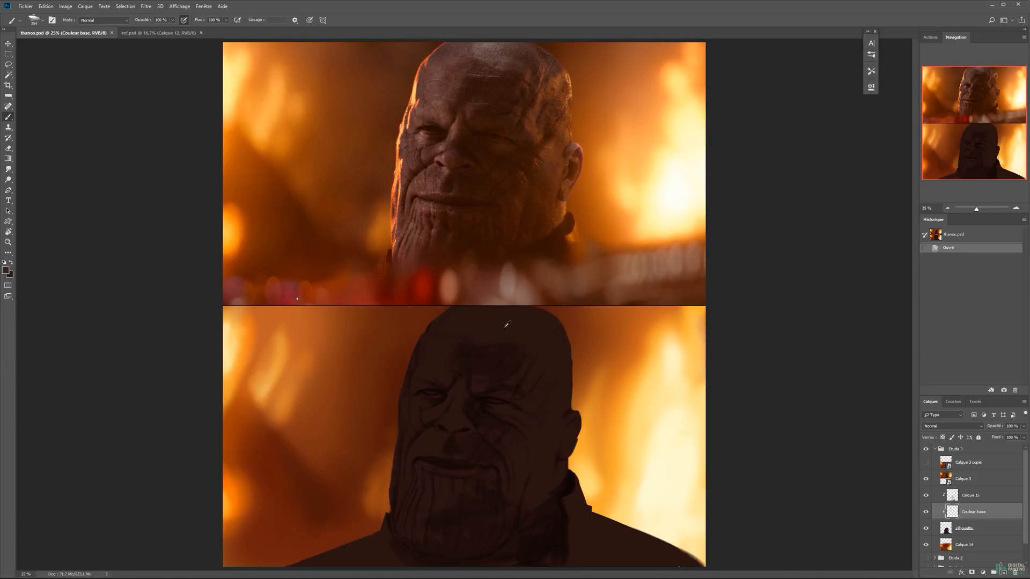
pyautogui.moveTo(504, 337)
pyautogui.mouseDown()
pyautogui.moveTo(407, 399)
pyautogui.moveTo(501, 340)
pyautogui.moveTo(526, 378)
pyautogui.mouseUp()
pyautogui.hotkey('ctrl', 'z')
pyautogui.press('n')
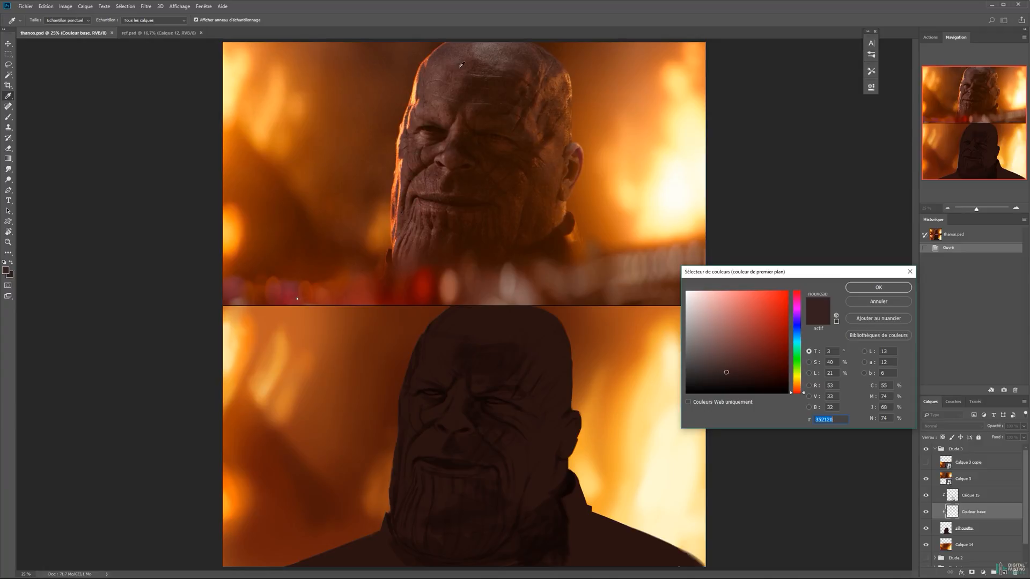
pyautogui.click(729, 353)
pyautogui.click(874, 291)
pyautogui.moveTo(499, 365)
pyautogui.mouseDown()
pyautogui.moveTo(426, 414)
pyautogui.moveTo(423, 341)
pyautogui.moveTo(403, 382)
pyautogui.moveTo(443, 307)
pyautogui.moveTo(431, 337)
pyautogui.moveTo(439, 418)
pyautogui.mouseUp()
pyautogui.hotkey('ctrl', 'z')
# Set the foreground colour to #593331 and block in the forehead, the top of the head and the left cheek.
pyautogui.press('n')
pyautogui.click(732, 356)
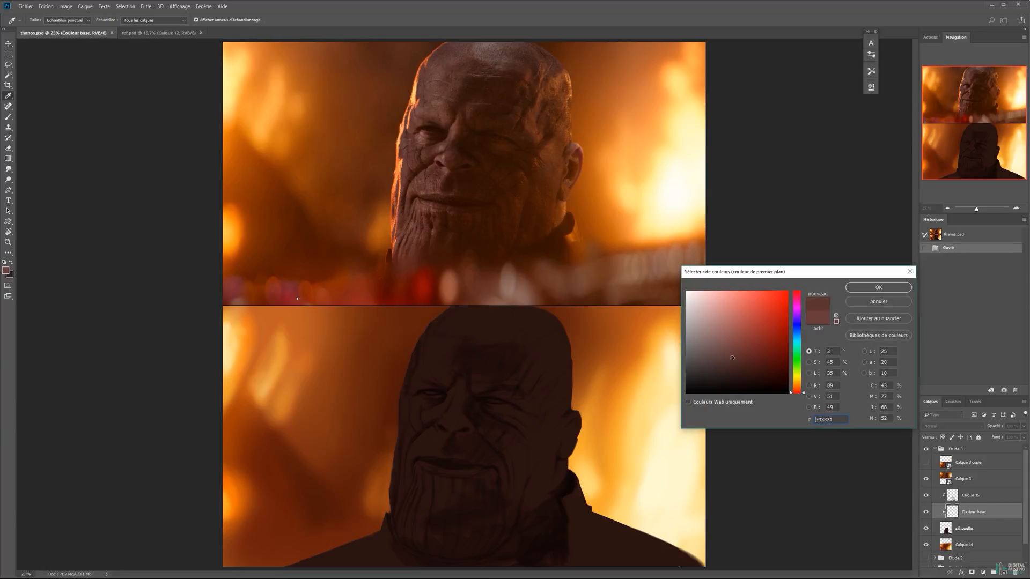
pyautogui.click(876, 288)
pyautogui.moveTo(474, 356)
pyautogui.mouseDown()
pyautogui.moveTo(416, 378)
pyautogui.moveTo(408, 425)
pyautogui.mouseUp()
pyautogui.hotkey('ctrl', 'z')
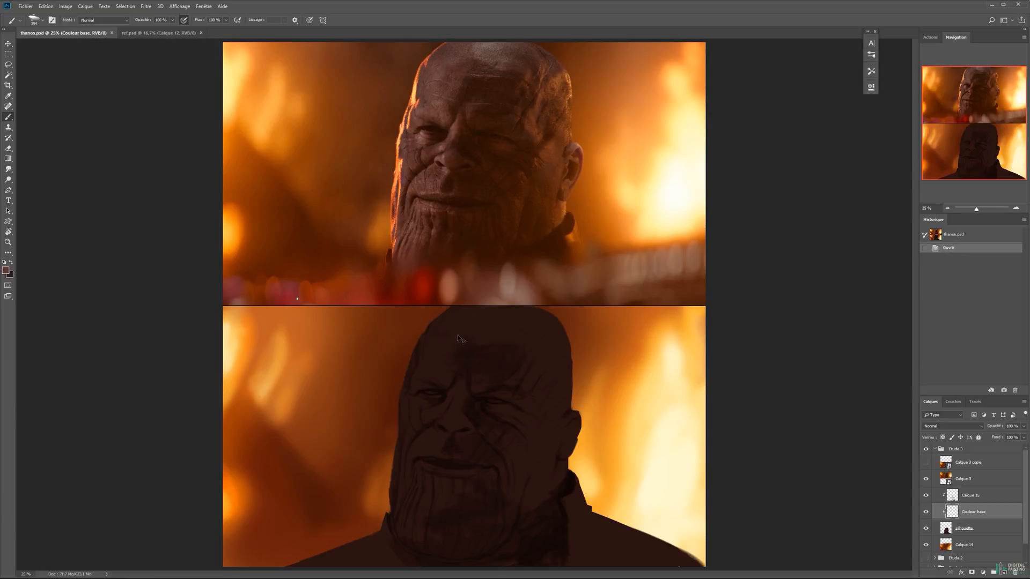
pyautogui.moveTo(433, 361)
pyautogui.mouseDown()
pyautogui.moveTo(411, 397)
pyautogui.moveTo(434, 352)
pyautogui.moveTo(389, 410)
pyautogui.mouseUp()
pyautogui.moveTo(456, 325)
pyautogui.mouseDown()
pyautogui.moveTo(412, 330)
pyautogui.moveTo(436, 315)
pyautogui.moveTo(445, 331)
pyautogui.moveTo(531, 314)
pyautogui.mouseUp()
pyautogui.moveTo(408, 376); pyautogui.dragTo(432, 404)
# Set the foreground colour to #462726 and paint the left cheek and left side of the forehead.
pyautogui.press('n')
pyautogui.click(732, 365)
pyautogui.press('Return')
pyautogui.moveTo(413, 437); pyautogui.dragTo(399, 465)
pyautogui.moveTo(432, 425)
pyautogui.mouseDown()
pyautogui.moveTo(420, 465)
pyautogui.moveTo(420, 397)
pyautogui.moveTo(419, 430)
pyautogui.mouseUp()
pyautogui.moveTo(425, 349); pyautogui.dragTo(437, 321)
pyautogui.moveTo(429, 372); pyautogui.dragTo(421, 384)
# Extend the brown base colour over the beard, brow, nose and upper lip.
pyautogui.moveTo(405, 424)
pyautogui.mouseDown()
pyautogui.moveTo(396, 461)
pyautogui.moveTo(411, 537)
pyautogui.mouseUp()
pyautogui.moveTo(491, 397); pyautogui.dragTo(474, 398)
pyautogui.moveTo(454, 382); pyautogui.dragTo(451, 413)
pyautogui.moveTo(460, 396); pyautogui.dragTo(453, 388)
pyautogui.moveTo(443, 436)
pyautogui.mouseDown()
pyautogui.moveTo(429, 484)
pyautogui.moveTo(446, 441)
pyautogui.mouseUp()
pyautogui.moveTo(446, 441); pyautogui.dragTo(458, 455)
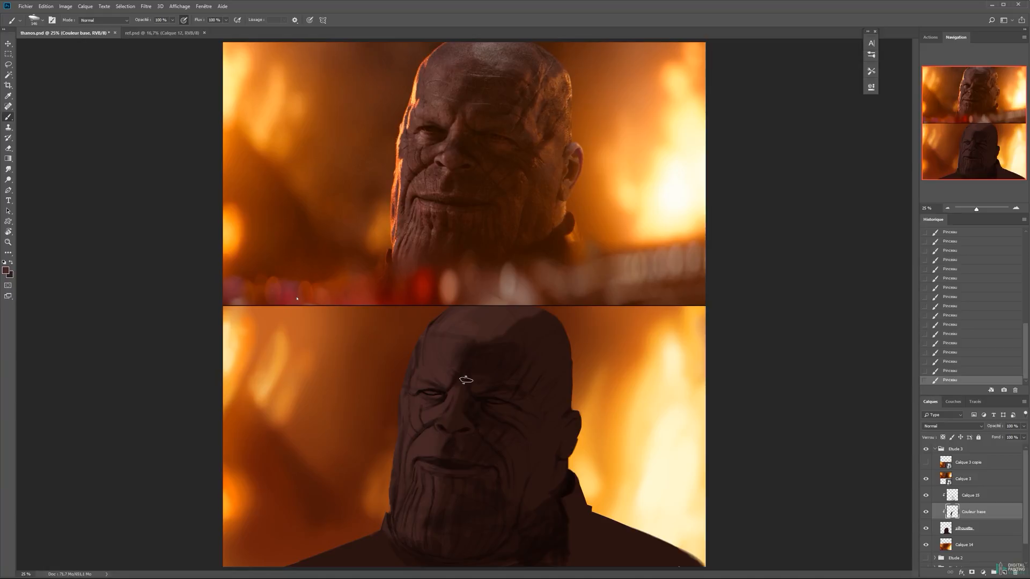
# Refine the base colour on the forehead, cheek and mouth area, alternating between the Eraser and the Brush.
pyautogui.press('e')
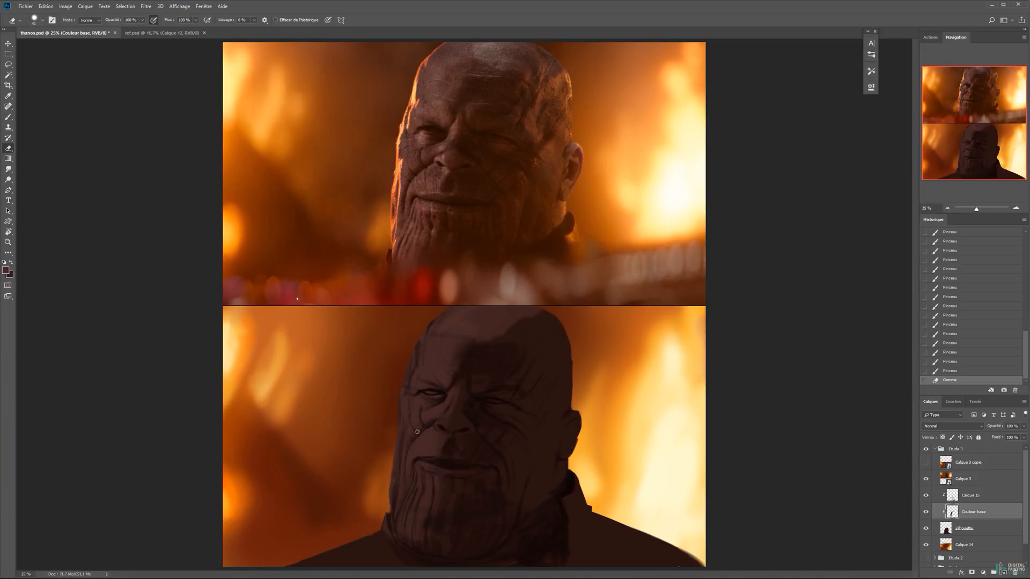
pyautogui.press('b')
pyautogui.moveTo(420, 400)
pyautogui.mouseDown()
pyautogui.moveTo(438, 401)
pyautogui.moveTo(451, 356)
pyautogui.moveTo(465, 365)
pyautogui.mouseUp()
pyautogui.press('e')
pyautogui.moveTo(472, 343)
pyautogui.mouseDown()
pyautogui.moveTo(483, 336)
pyautogui.moveTo(522, 395)
pyautogui.mouseUp()
pyautogui.press('b')
pyautogui.hotkey('ctrl', 'z')
pyautogui.press('e')
pyautogui.moveTo(432, 448); pyautogui.dragTo(442, 432)
pyautogui.press('b')
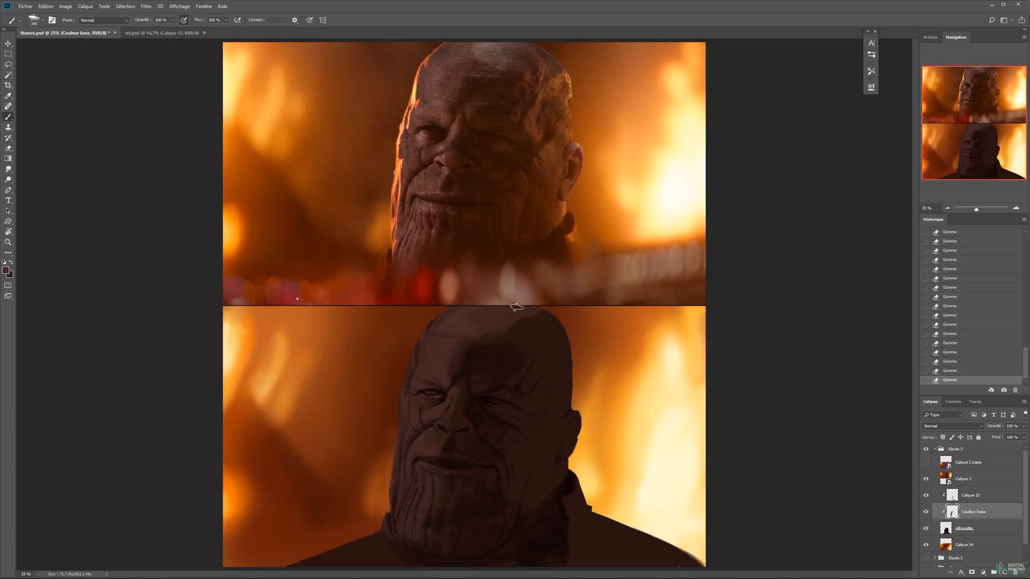
pyautogui.press('n')
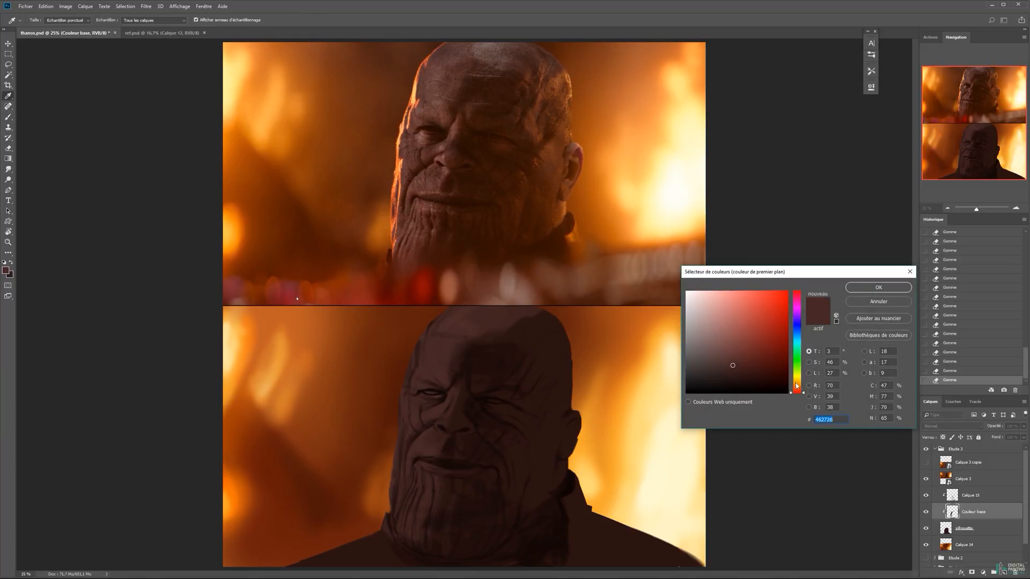
pyautogui.moveTo(797, 385); pyautogui.dragTo(800, 391)
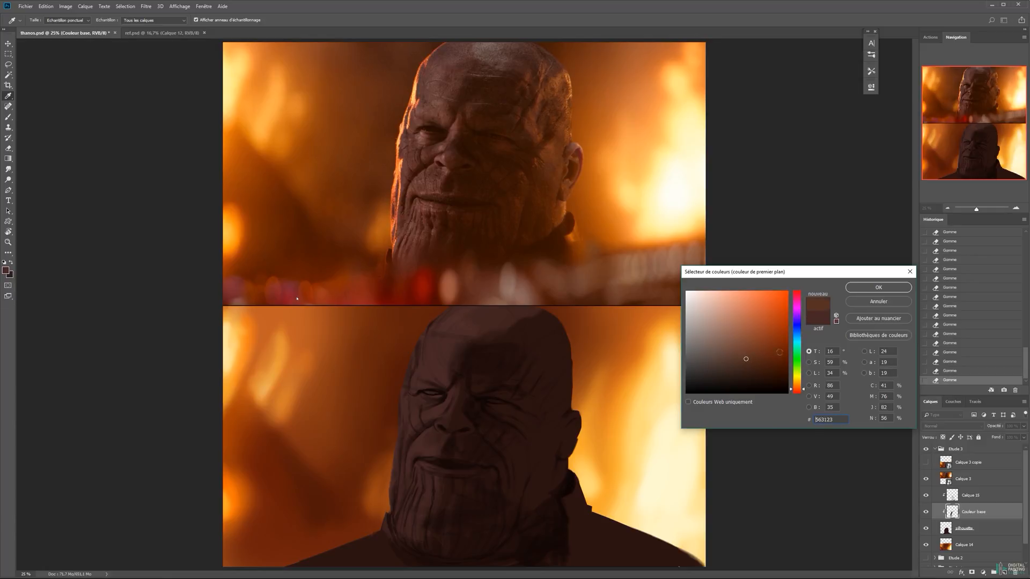
pyautogui.click(857, 291)
pyautogui.moveTo(547, 371)
pyautogui.mouseDown()
pyautogui.moveTo(540, 434)
pyautogui.moveTo(531, 364)
pyautogui.moveTo(577, 363)
pyautogui.mouseUp()
pyautogui.hotkey('ctrl', 'z')
# Pick a dark red, lower the brush flow to 12 % and paint reddish light down the right side of the face.
pyautogui.press('n')
pyautogui.click(878, 287)
pyautogui.hotkey('ctrl', 'z')
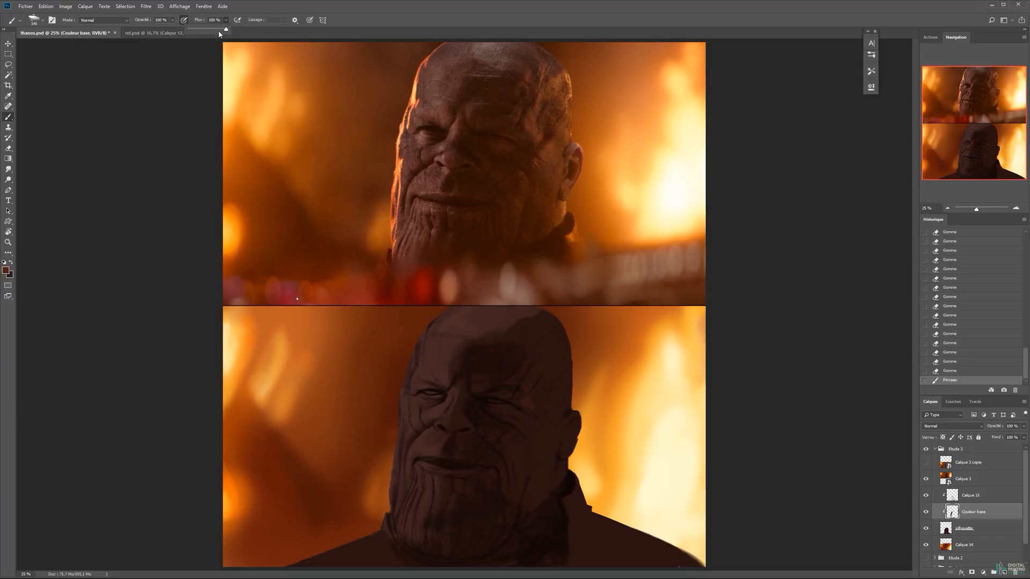
pyautogui.keyDown('alt'); pyautogui.rightClick(606, 383); pyautogui.keyUp('alt')
pyautogui.moveTo(562, 388); pyautogui.dragTo(531, 389)
pyautogui.moveTo(565, 354); pyautogui.dragTo(542, 370)
pyautogui.moveTo(564, 366); pyautogui.dragTo(561, 387)
pyautogui.moveTo(571, 370); pyautogui.dragTo(562, 391)
pyautogui.moveTo(565, 352); pyautogui.dragTo(535, 458)
pyautogui.moveTo(548, 446); pyautogui.dragTo(545, 467)
# Pick a more saturated red and strengthen the light on the right temple and side of the forehead.
pyautogui.press('n')
pyautogui.click(772, 352)
pyautogui.press('Return')
pyautogui.moveTo(558, 370); pyautogui.dragTo(549, 393)
pyautogui.moveTo(554, 350); pyautogui.dragTo(534, 374)
pyautogui.moveTo(539, 334)
pyautogui.mouseDown()
pyautogui.moveTo(517, 357)
pyautogui.moveTo(536, 386)
pyautogui.moveTo(525, 407)
pyautogui.mouseUp()
# Touch up the red light on the right temple, cheek and jaw with the Eraser and Brush.
pyautogui.press('e')
pyautogui.press('b')
pyautogui.moveTo(543, 375)
pyautogui.mouseDown()
pyautogui.moveTo(531, 392)
pyautogui.moveTo(540, 420)
pyautogui.moveTo(542, 404)
pyautogui.moveTo(555, 401)
pyautogui.mouseUp()
pyautogui.press('e')
pyautogui.press('b')
pyautogui.moveTo(549, 418); pyautogui.dragTo(537, 491)
# Shift the paint hue towards pure red and paint the right side of the jaw and the area beside the ear.
pyautogui.press('n')
pyautogui.click(794, 393)
pyautogui.press('Return')
pyautogui.moveTo(518, 455)
pyautogui.mouseDown()
pyautogui.moveTo(530, 500)
pyautogui.moveTo(513, 509)
pyautogui.moveTo(533, 430)
pyautogui.moveTo(552, 487)
pyautogui.mouseUp()
pyautogui.press('n')
pyautogui.click(796, 393)
pyautogui.press('Return')
pyautogui.moveTo(559, 474); pyautogui.dragTo(546, 492)
pyautogui.moveTo(564, 407)
pyautogui.mouseDown()
pyautogui.moveTo(558, 435)
pyautogui.moveTo(547, 419)
pyautogui.mouseUp()
# Shift the hue slightly towards orange and paint the right edge of the head above the ear and the temple.
pyautogui.press('n')
pyautogui.click(794, 390)
pyautogui.press('Return')
pyautogui.moveTo(568, 387); pyautogui.dragTo(563, 396)
pyautogui.moveTo(571, 378); pyautogui.dragTo(572, 401)
pyautogui.moveTo(553, 343)
pyautogui.mouseDown()
pyautogui.moveTo(560, 370)
pyautogui.moveTo(539, 389)
pyautogui.mouseUp()
# Pick a brighter orange and add an accent stroke on the right temple.
pyautogui.press('n')
pyautogui.click(798, 390)
pyautogui.click(768, 340)
pyautogui.press('Return')
pyautogui.moveTo(546, 377); pyautogui.dragTo(538, 385)
pyautogui.press('n')
pyautogui.press('Return')
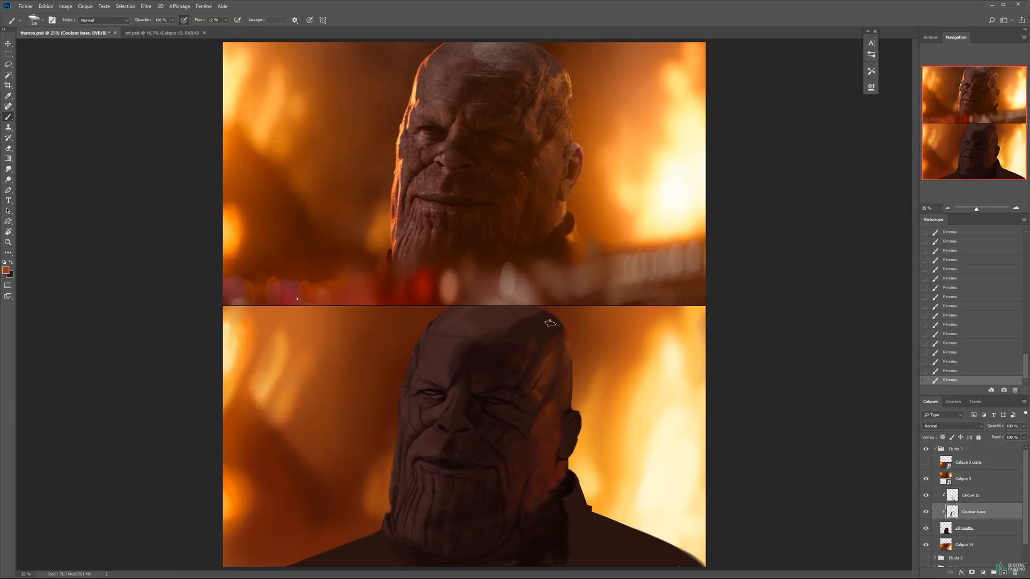
# Pick a darker red and paint subtle light on the chin and beside the right corner of the mouth.
pyautogui.press('n')
pyautogui.click(767, 362)
pyautogui.press('Return')
pyautogui.press('n')
pyautogui.press('Return')
pyautogui.moveTo(504, 520); pyautogui.dragTo(493, 544)
pyautogui.moveTo(495, 481); pyautogui.dragTo(501, 448)
# Set the foreground colour to #4d160e and paint the right cheek below the eye.
pyautogui.press('n')
pyautogui.click(766, 363)
pyautogui.press('Return')
pyautogui.moveTo(499, 410); pyautogui.dragTo(515, 412)
pyautogui.moveTo(518, 413)
pyautogui.mouseDown()
pyautogui.moveTo(504, 411)
pyautogui.moveTo(522, 433)
pyautogui.moveTo(502, 436)
pyautogui.mouseUp()
# Blend the dark red into the lower cheek, beard, right eye area and brow.
pyautogui.press('e')
pyautogui.press('b')
pyautogui.moveTo(515, 443)
pyautogui.mouseDown()
pyautogui.moveTo(530, 456)
pyautogui.moveTo(481, 451)
pyautogui.mouseUp()
pyautogui.moveTo(479, 477); pyautogui.dragTo(472, 510)
pyautogui.moveTo(493, 410)
pyautogui.mouseDown()
pyautogui.moveTo(507, 407)
pyautogui.moveTo(489, 377)
pyautogui.mouseUp()
pyautogui.moveTo(498, 378)
pyautogui.mouseDown()
pyautogui.moveTo(520, 380)
pyautogui.moveTo(460, 388)
pyautogui.mouseUp()
# Set the foreground colour to the pale pinkish brown #8d6d68 and return to the Brush tool.
pyautogui.press('i')
pyautogui.press('n')
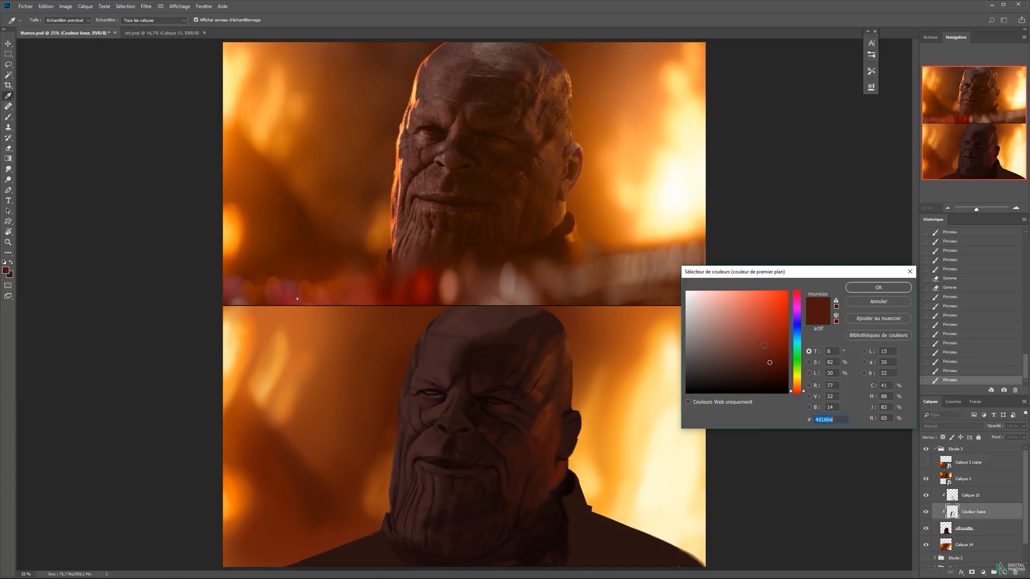
pyautogui.click(296, 298)
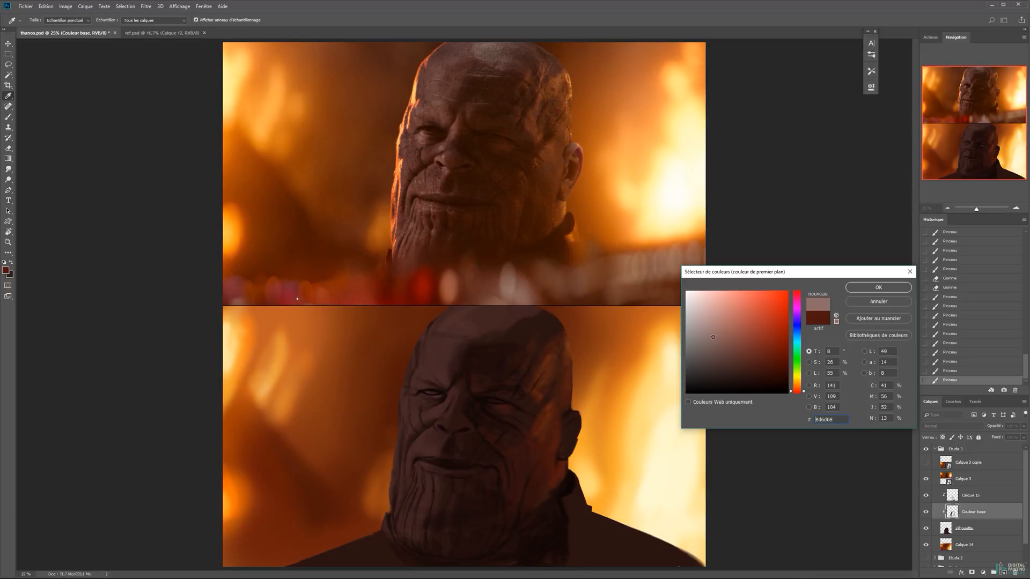
pyautogui.click(878, 287)
pyautogui.press('b')
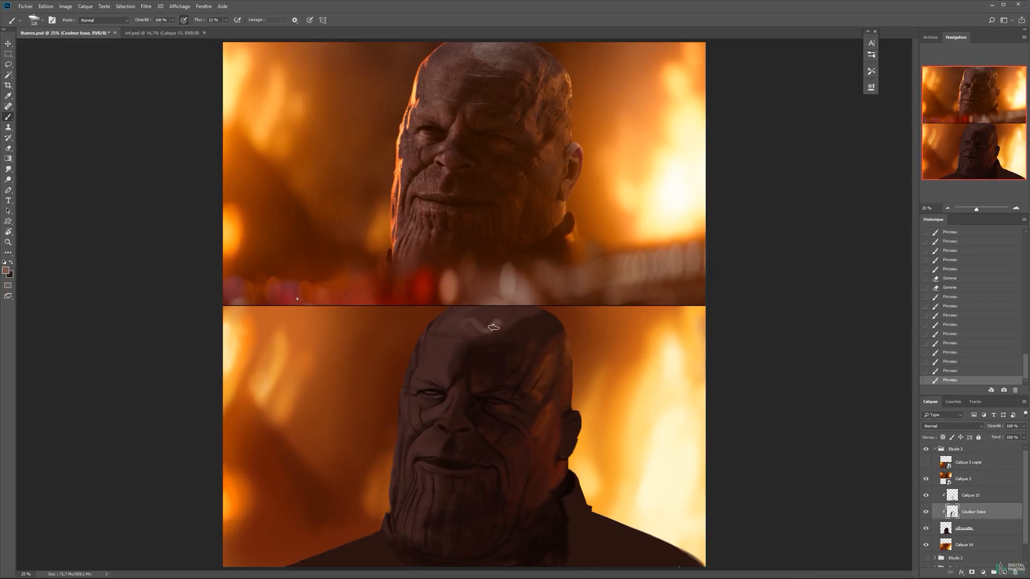
pyautogui.moveTo(487, 320)
pyautogui.mouseDown()
pyautogui.moveTo(512, 307)
pyautogui.moveTo(513, 322)
pyautogui.mouseUp()
pyautogui.hotkey('ctrl', 'z')
pyautogui.rightClick(524, 319)
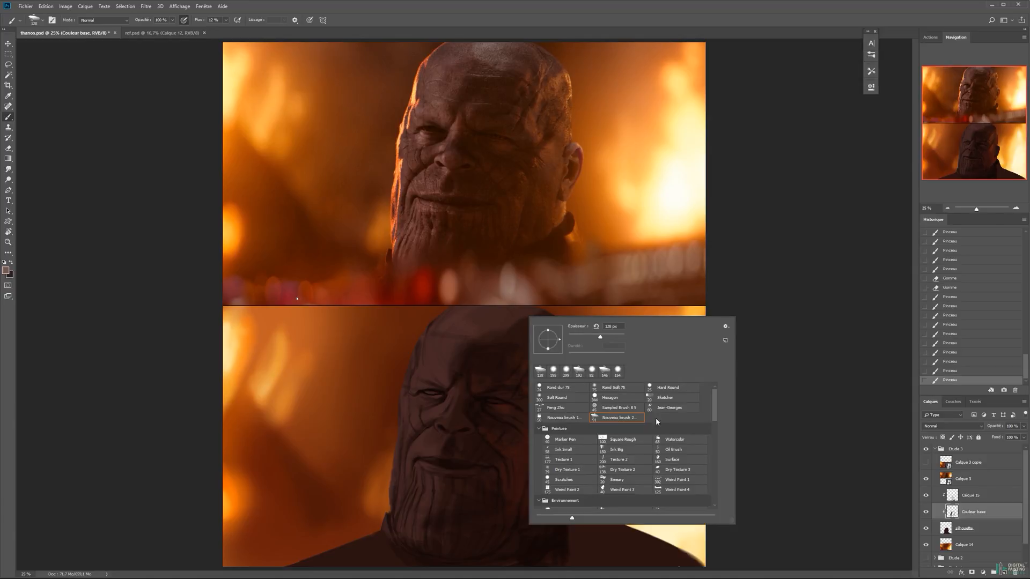
pyautogui.click(625, 408)
pyautogui.click(516, 337)
pyautogui.moveTo(517, 330)
pyautogui.mouseDown()
pyautogui.moveTo(531, 330)
pyautogui.moveTo(497, 312)
pyautogui.mouseUp()
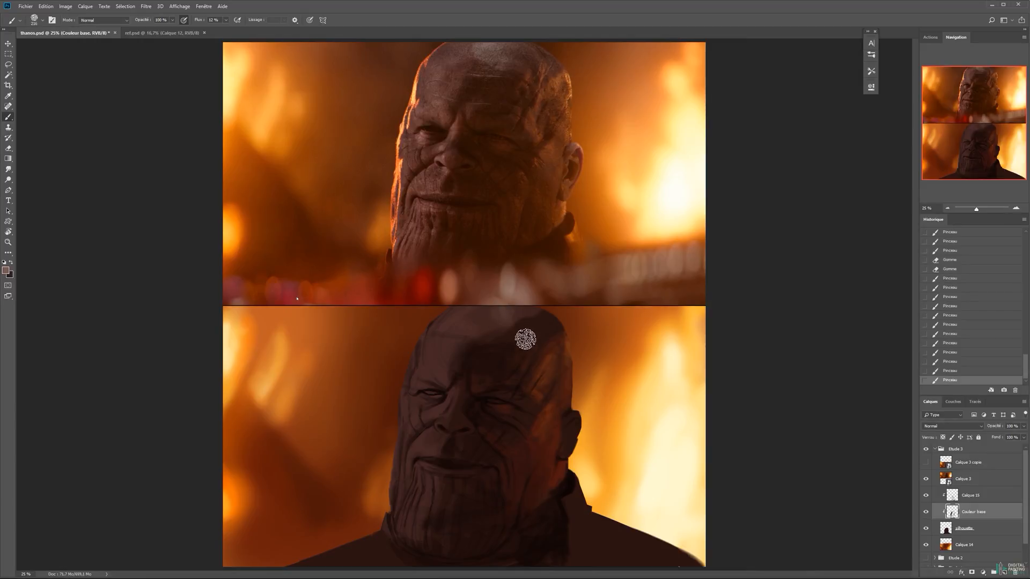
pyautogui.hotkey('ctrl', 'z')
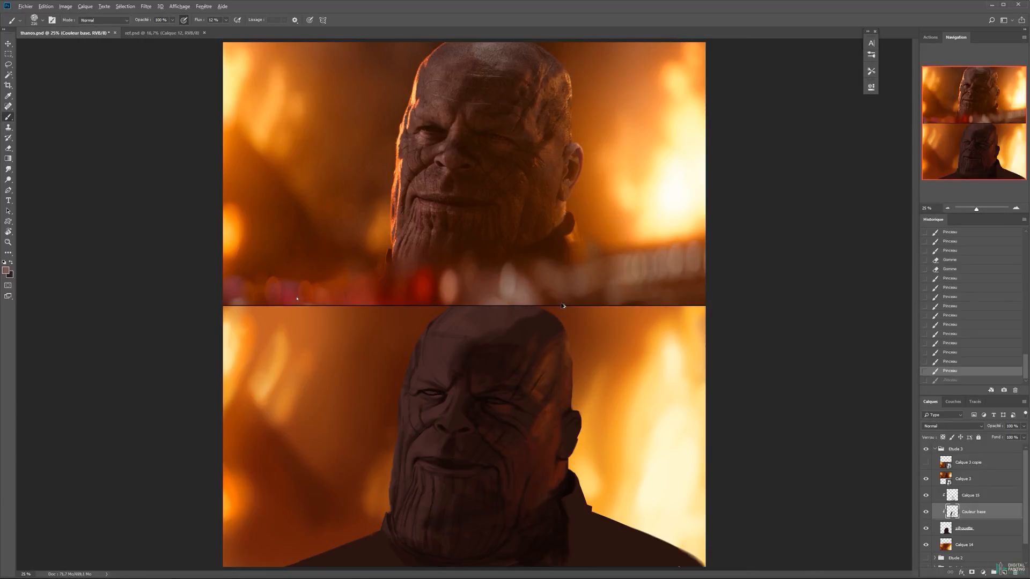
# Choose the Forme texturée brush and paint a pale highlight on the top of the head.
pyautogui.rightClick(560, 314)
pyautogui.moveTo(760, 381); pyautogui.dragTo(760, 459)
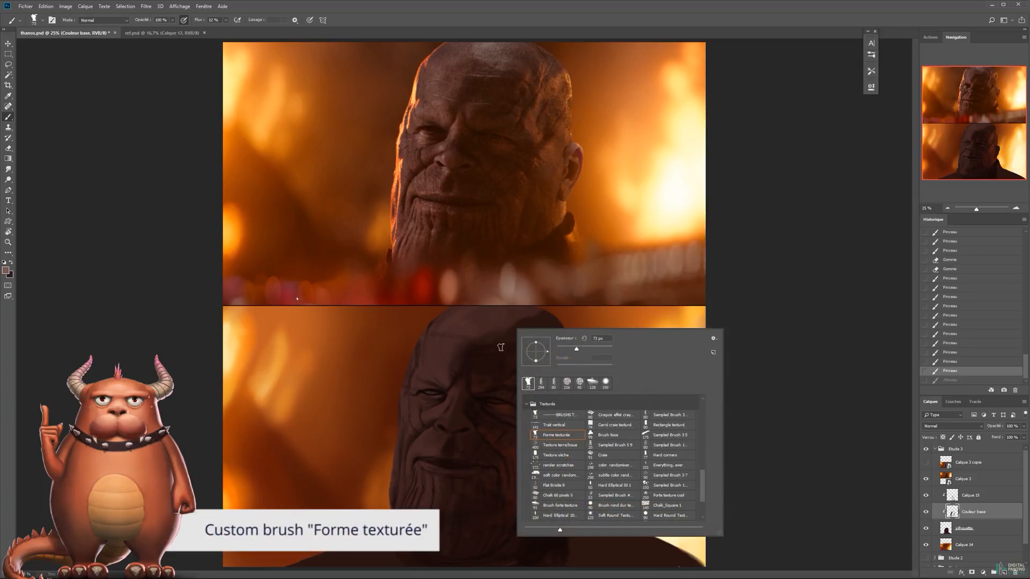
pyautogui.click(505, 342)
pyautogui.moveTo(495, 320)
pyautogui.mouseDown()
pyautogui.moveTo(505, 306)
pyautogui.moveTo(510, 317)
pyautogui.moveTo(498, 317)
pyautogui.moveTo(512, 319)
pyautogui.mouseUp()
# Adjust the size and spacing of the brush's Forme double setting and test it on the forehead, undoing the test stroke.
pyautogui.press('F5')
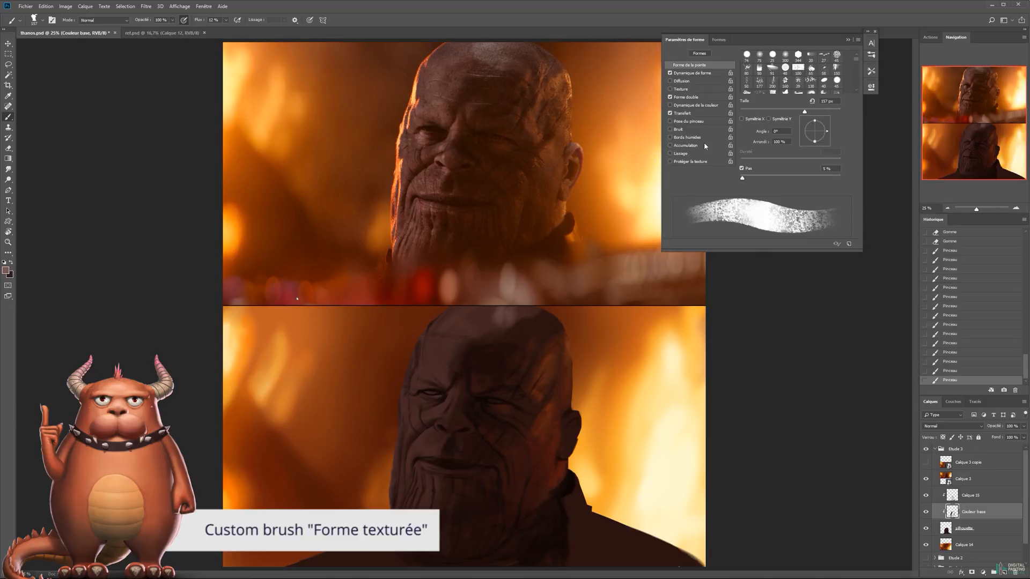
pyautogui.click(687, 98)
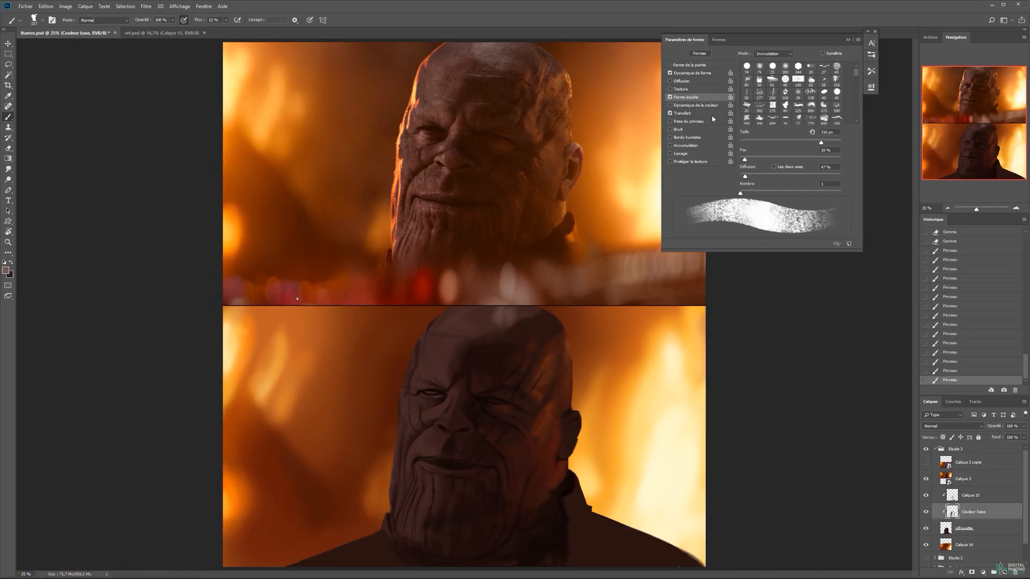
pyautogui.moveTo(824, 143); pyautogui.dragTo(821, 144)
pyautogui.moveTo(745, 159); pyautogui.dragTo(754, 162)
pyautogui.press('F5')
pyautogui.moveTo(512, 316)
pyautogui.mouseDown()
pyautogui.moveTo(505, 328)
pyautogui.moveTo(533, 329)
pyautogui.mouseUp()
pyautogui.hotkey('ctrl', 'z')
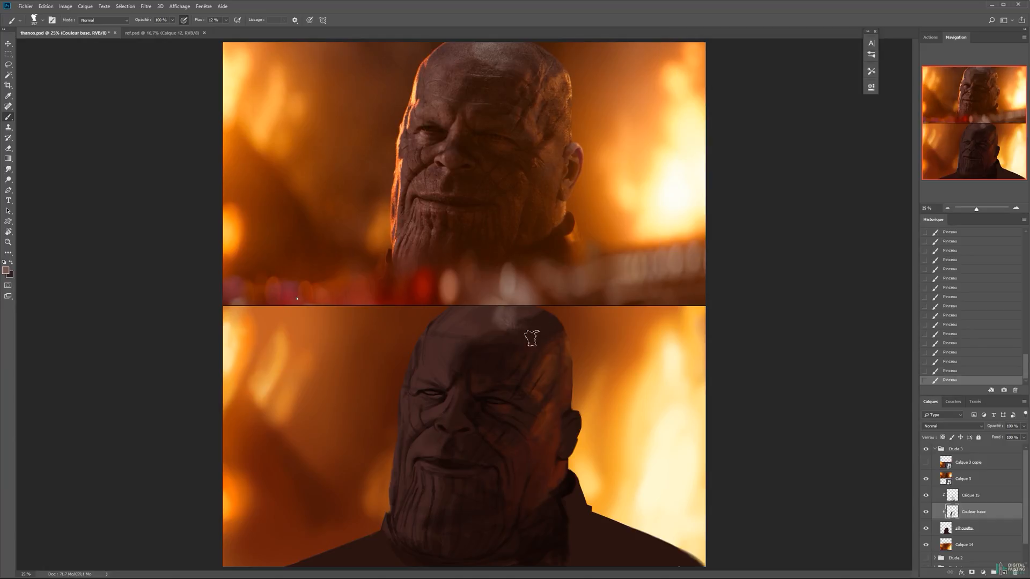
# Trim the pale highlight on top of the head with the eraser, repaint it, and darken the skull's right side.
pyautogui.press('e')
pyautogui.moveTo(523, 308)
pyautogui.mouseDown()
pyautogui.moveTo(510, 315)
pyautogui.moveTo(522, 325)
pyautogui.mouseUp()
pyautogui.press('b')
pyautogui.moveTo(504, 321); pyautogui.dragTo(495, 317)
pyautogui.press('x')
pyautogui.moveTo(560, 325); pyautogui.dragTo(539, 325)
# Sample nearby skin tones, blend the top of the skull and forehead with them, and save the document.
pyautogui.keyDown('alt'); pyautogui.click(491, 303); pyautogui.keyUp('alt')
pyautogui.moveTo(491, 304)
pyautogui.mouseDown()
pyautogui.moveTo(499, 325)
pyautogui.moveTo(500, 294)
pyautogui.moveTo(463, 325)
pyautogui.mouseUp()
pyautogui.keyDown('alt'); pyautogui.click(465, 312); pyautogui.keyUp('alt')
pyautogui.moveTo(528, 351); pyautogui.dragTo(487, 349)
pyautogui.moveTo(548, 366)
pyautogui.mouseDown()
pyautogui.moveTo(530, 343)
pyautogui.moveTo(540, 352)
pyautogui.mouseUp()
pyautogui.keyDown('alt'); pyautogui.click(565, 323); pyautogui.keyUp('alt')
pyautogui.hotkey('ctrl', 's')
# Sample a near-black tone, resize the brush and darken both eye openings with small dabs.
pyautogui.keyDown('alt'); pyautogui.click(481, 395); pyautogui.keyUp('alt')
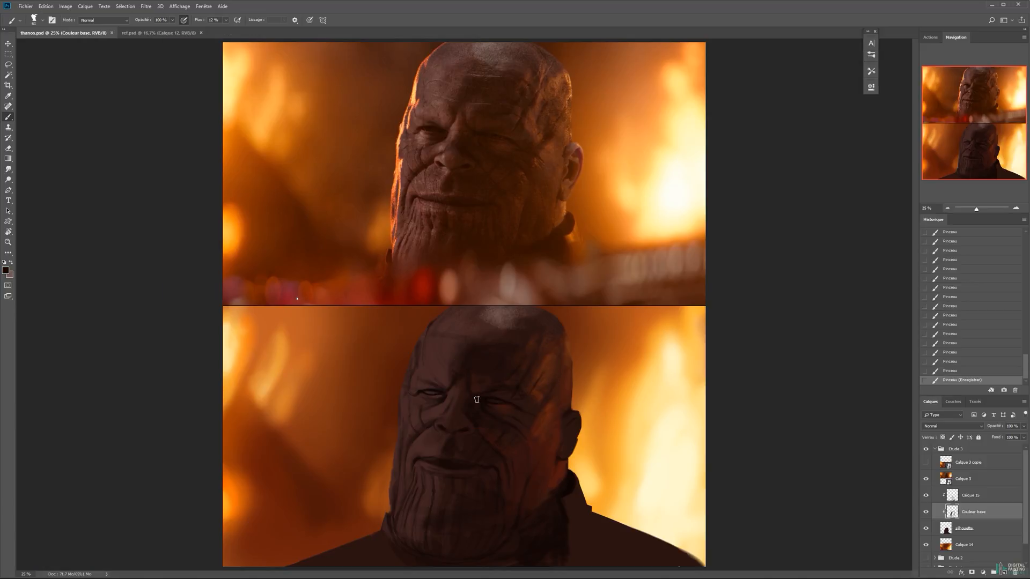
pyautogui.rightClick(433, 393)
pyautogui.press('Return')
pyautogui.click(433, 392)
pyautogui.click(496, 402)
pyautogui.click(505, 403)
pyautogui.click(514, 405)
pyautogui.click(433, 393)
pyautogui.click(441, 393)
pyautogui.click(451, 393)
# Create a new layer named "rim light", clipped to the layer below, above Couleur base.
pyautogui.hotkey('ctrl', 'shift', 'n')
pyautogui.write('lu')
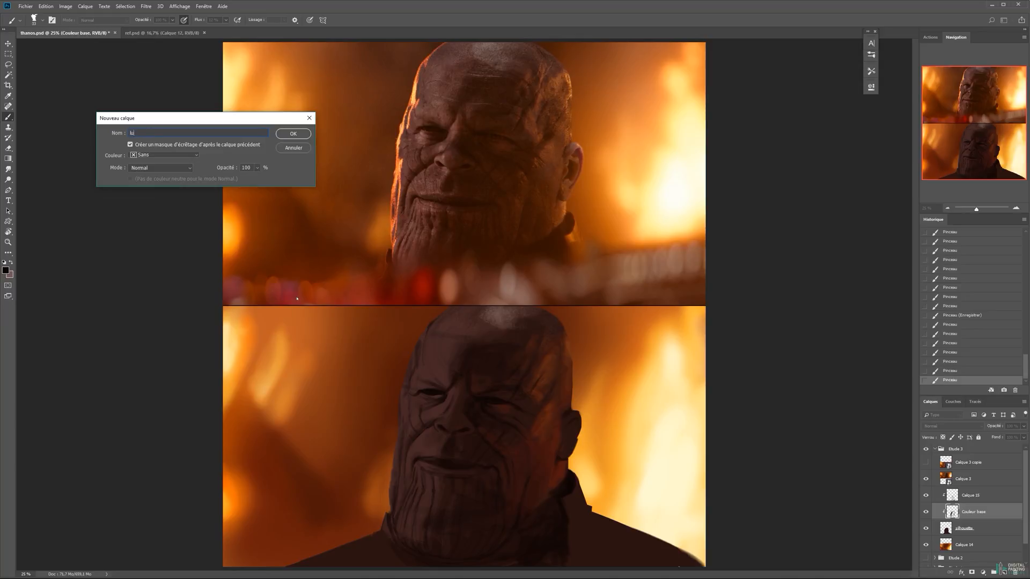
pyautogui.write('m light')
pyautogui.press('Return')
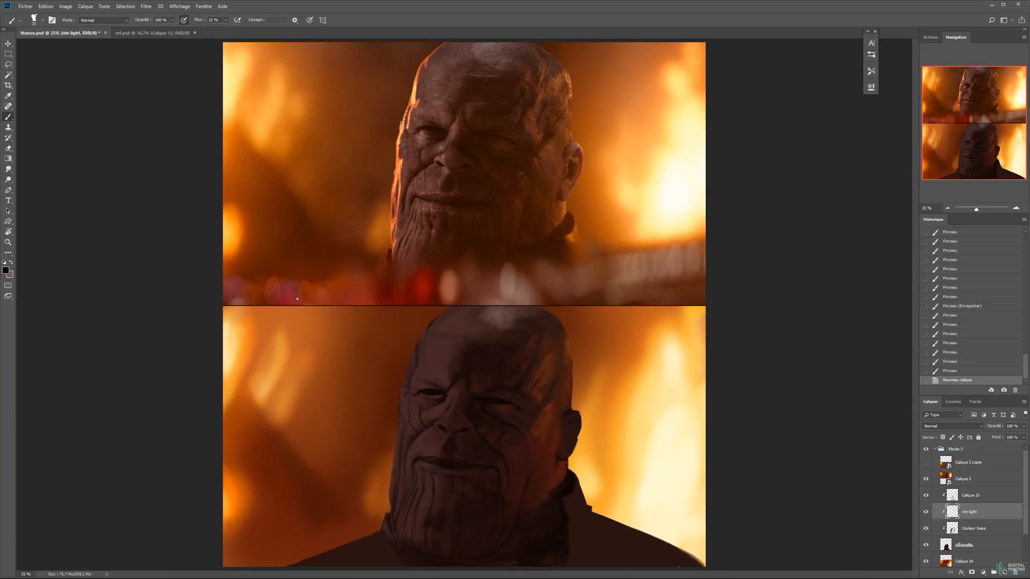
# Set the foreground colour to the orange-red #df4d2b and return to the Brush tool.
pyautogui.press('n')
pyautogui.moveTo(769, 337); pyautogui.dragTo(761, 292)
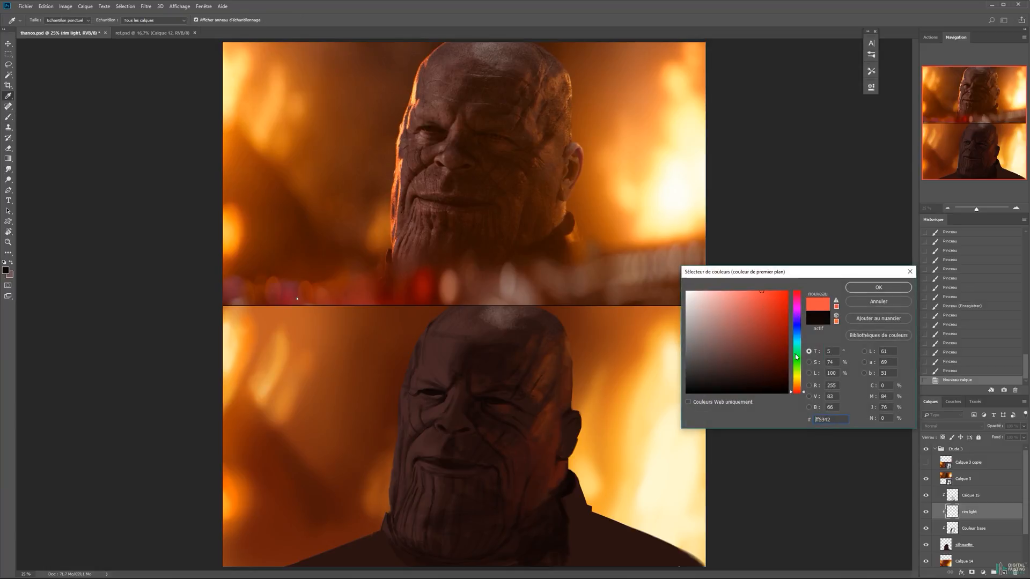
pyautogui.click(797, 387)
pyautogui.click(871, 289)
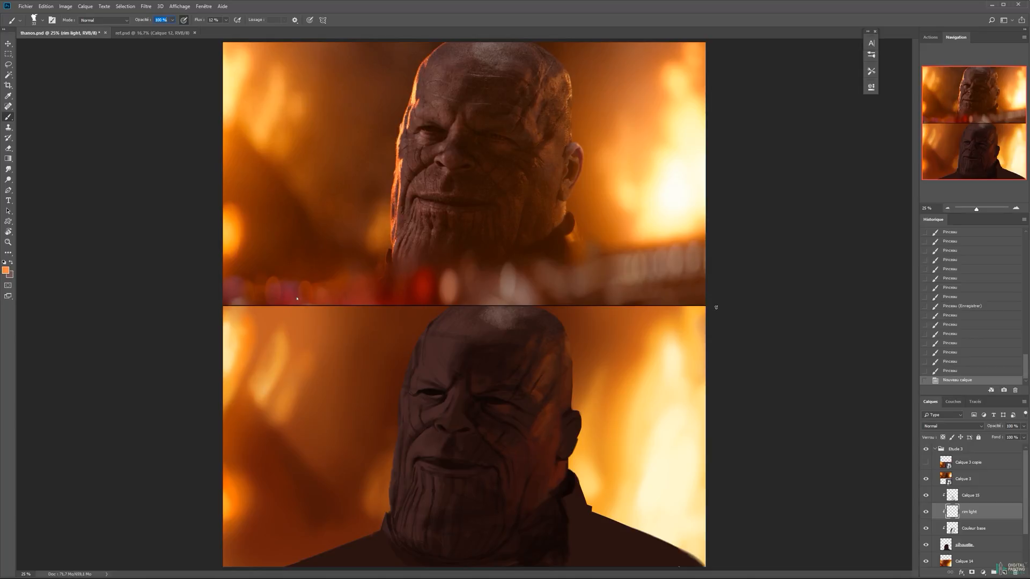
pyautogui.click(677, 326)
pyautogui.press('n')
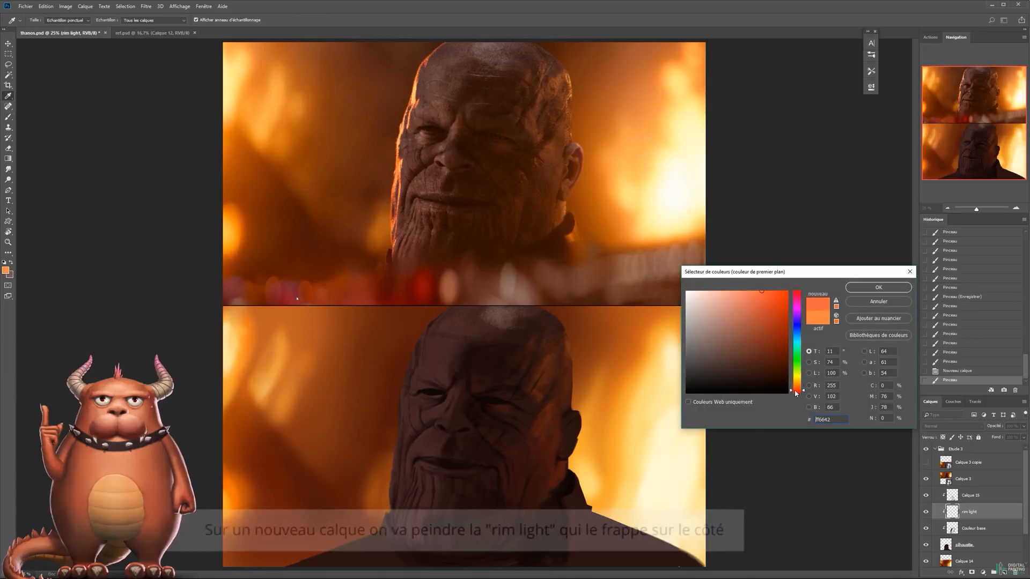
pyautogui.click(769, 304)
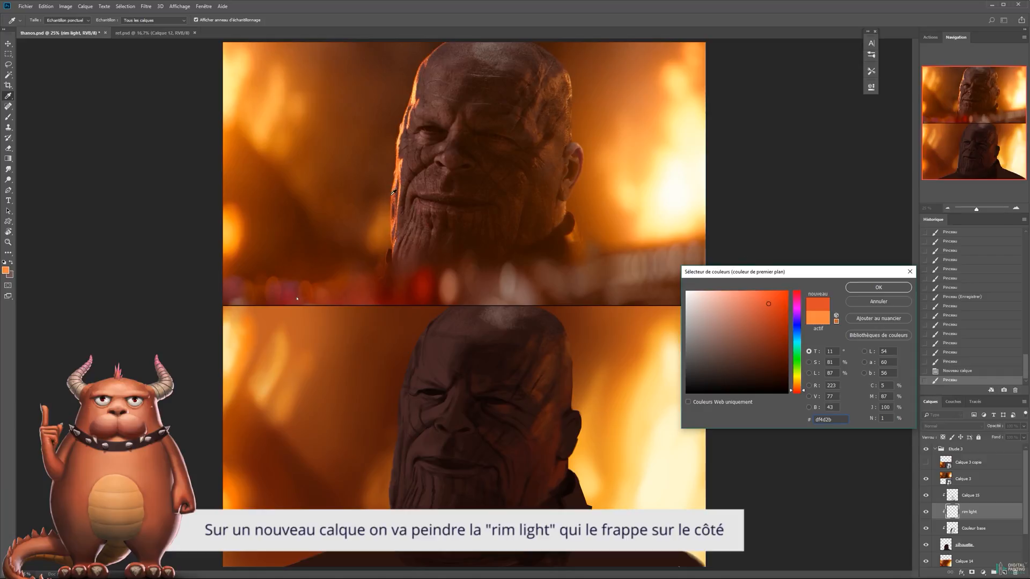
pyautogui.press('Return')
pyautogui.press('b')
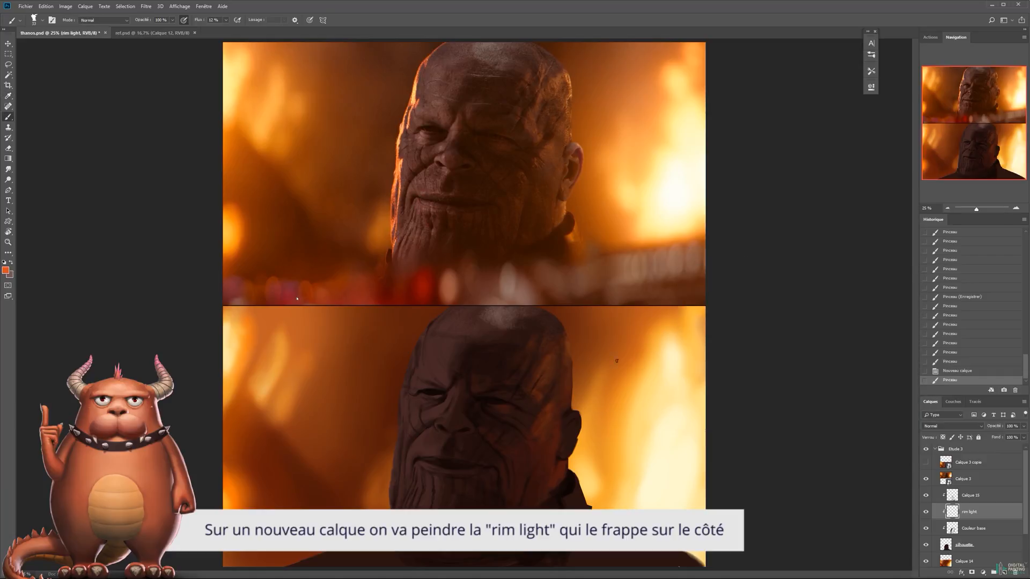
# Choose the Rond Soft 75 brush and raise its flow to 100 %.
pyautogui.rightClick(643, 383)
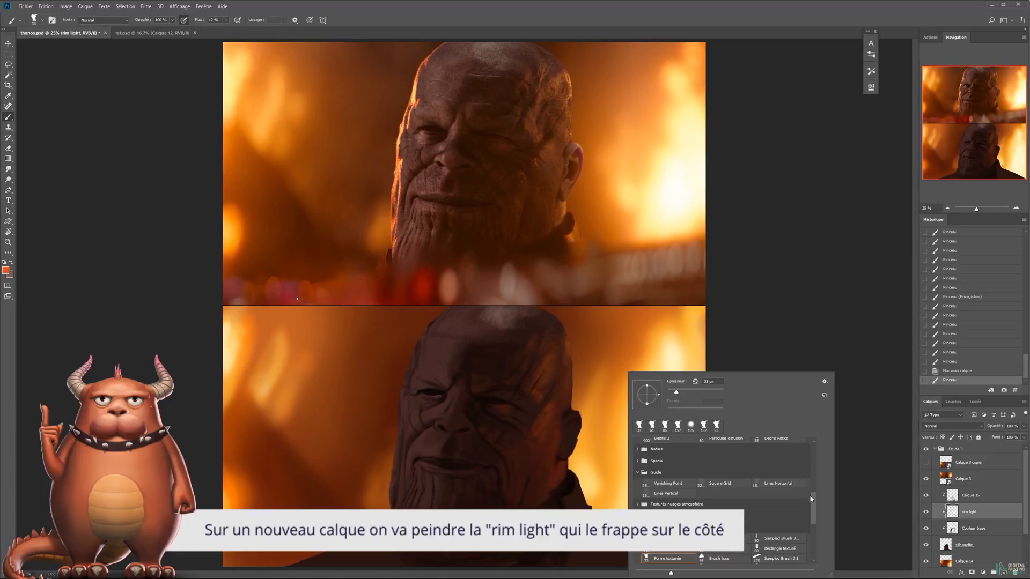
pyautogui.moveTo(811, 498); pyautogui.dragTo(815, 451)
pyautogui.click(720, 448)
pyautogui.moveTo(418, 355)
pyautogui.mouseDown()
pyautogui.moveTo(394, 406)
pyautogui.moveTo(411, 353)
pyautogui.moveTo(398, 414)
pyautogui.moveTo(411, 356)
pyautogui.mouseUp()
pyautogui.click(226, 20)
pyautogui.moveTo(227, 30); pyautogui.dragTo(277, 39)
pyautogui.click(386, 372)
# Paint the orange-red rim light along the head's left edge from the skull down to the beard.
pyautogui.moveTo(449, 301); pyautogui.dragTo(428, 326)
pyautogui.moveTo(443, 310); pyautogui.dragTo(394, 364)
pyautogui.moveTo(457, 296)
pyautogui.mouseDown()
pyautogui.moveTo(411, 349)
pyautogui.moveTo(431, 324)
pyautogui.moveTo(429, 332)
pyautogui.mouseUp()
pyautogui.moveTo(430, 328); pyautogui.dragTo(416, 352)
pyautogui.moveTo(422, 340); pyautogui.dragTo(412, 360)
pyautogui.moveTo(417, 347); pyautogui.dragTo(407, 376)
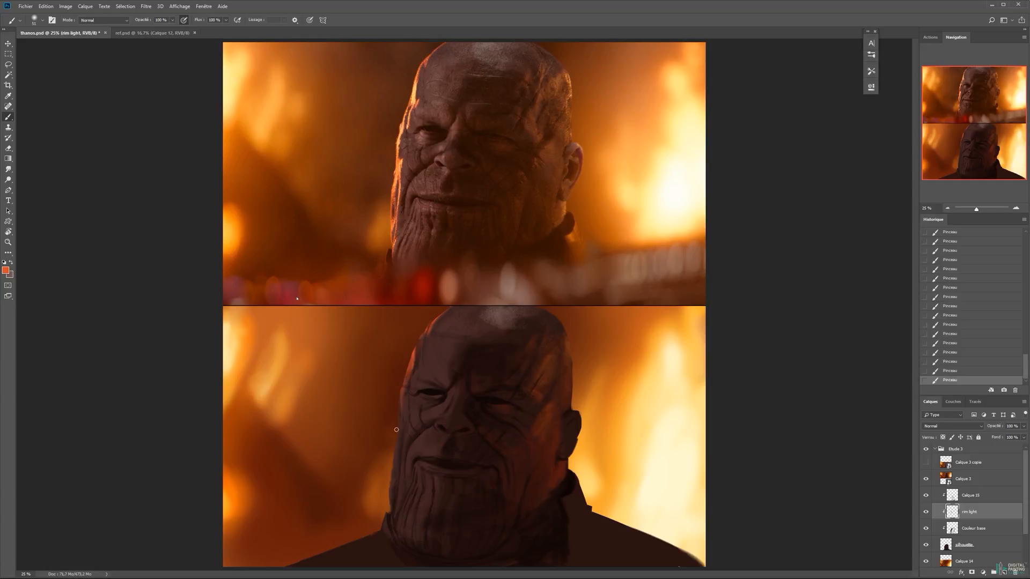
pyautogui.moveTo(399, 398); pyautogui.dragTo(389, 505)
# Set the brush size to 24 px and strengthen the rim light down the left cheek.
pyautogui.moveTo(482, 397); pyautogui.dragTo(570, 361)
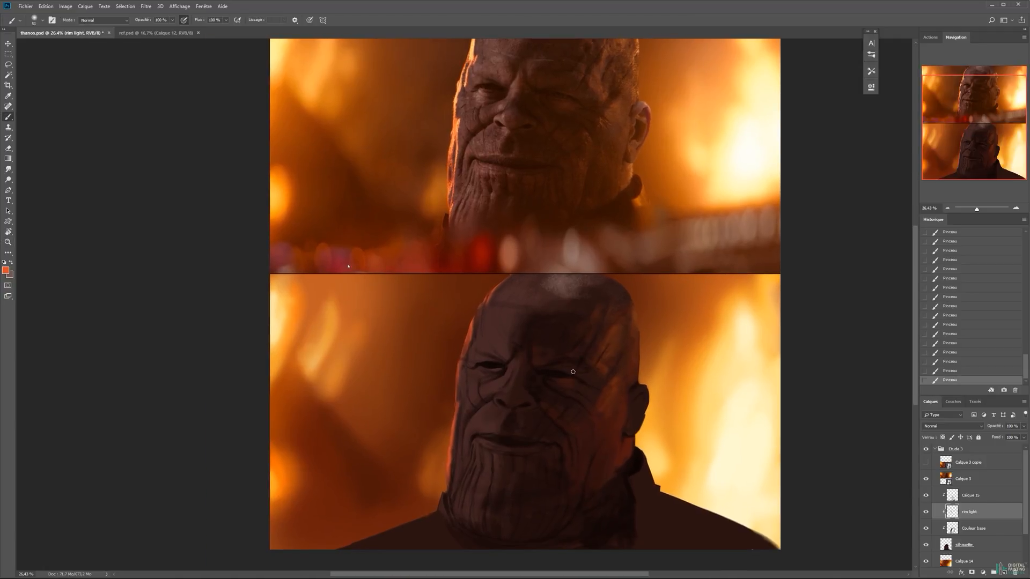
pyautogui.rightClick(613, 356)
pyautogui.moveTo(664, 376); pyautogui.dragTo(662, 377)
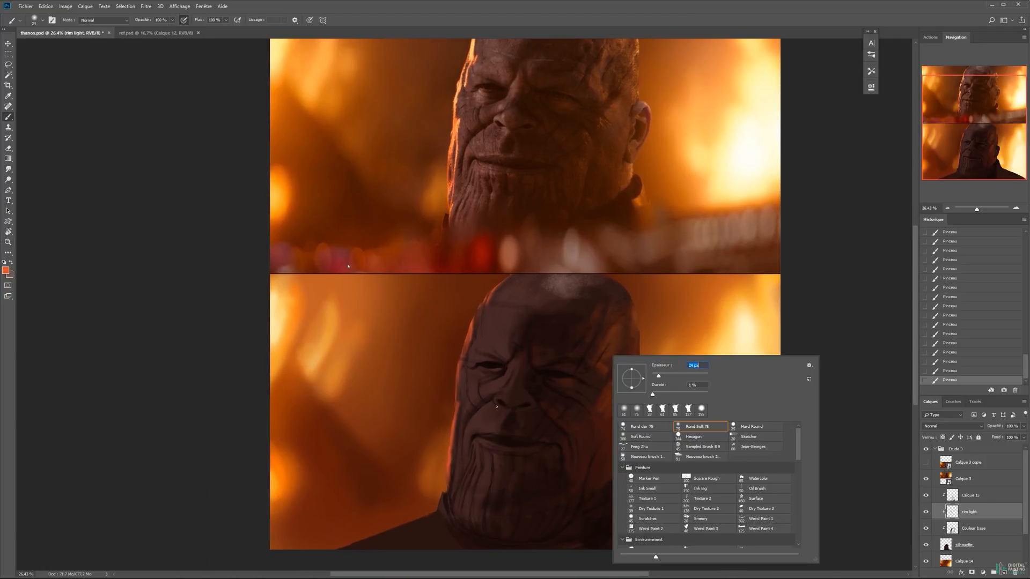
pyautogui.click(473, 409)
pyautogui.moveTo(469, 390); pyautogui.dragTo(450, 408)
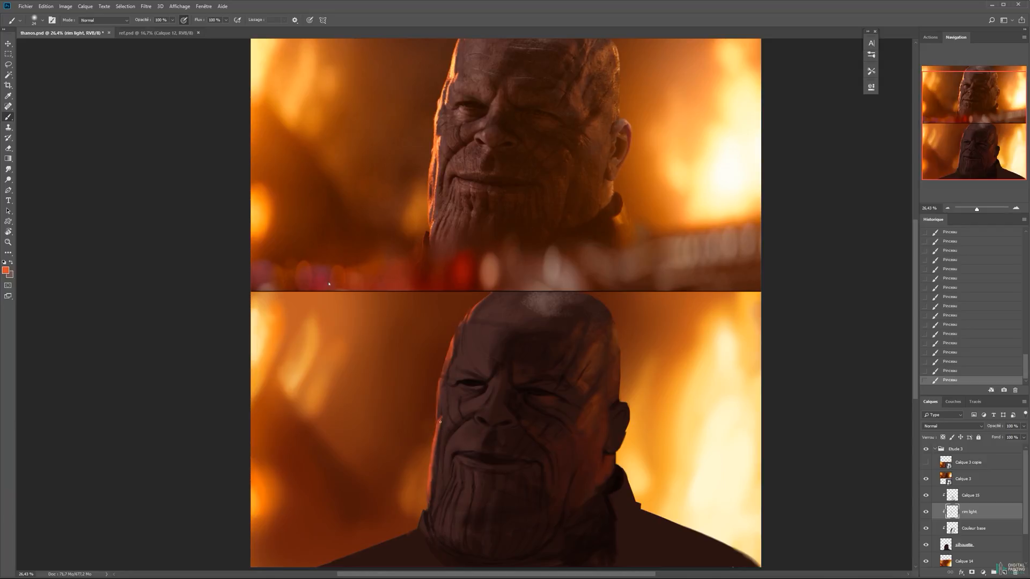
pyautogui.moveTo(439, 426)
pyautogui.mouseDown()
pyautogui.moveTo(437, 499)
pyautogui.moveTo(433, 454)
pyautogui.moveTo(430, 469)
pyautogui.mouseUp()
# Clean up the rim light along the left jaw with the eraser and repaint it down the beard's edge.
pyautogui.press('e')
pyautogui.moveTo(434, 462); pyautogui.dragTo(432, 475)
pyautogui.moveTo(433, 468); pyautogui.dragTo(431, 489)
pyautogui.press('b')
pyautogui.moveTo(435, 466); pyautogui.dragTo(432, 473)
pyautogui.moveTo(433, 465); pyautogui.dragTo(431, 516)
pyautogui.press('e')
pyautogui.press('b')
# Add short rim-light strokes on the beard strands and creases beside the left jaw.
pyautogui.moveTo(438, 492); pyautogui.dragTo(430, 514)
pyautogui.moveTo(433, 498); pyautogui.dragTo(430, 510)
pyautogui.moveTo(436, 494); pyautogui.dragTo(432, 506)
pyautogui.moveTo(437, 491)
pyautogui.mouseDown()
pyautogui.moveTo(434, 527)
pyautogui.moveTo(434, 500)
pyautogui.mouseUp()
pyautogui.moveTo(438, 486); pyautogui.dragTo(436, 495)
pyautogui.moveTo(439, 474); pyautogui.dragTo(438, 482)
# On the silhouette layer, select the left shoulder with a rectangular marquee, nudge it down and deselect.
pyautogui.click(988, 544)
pyautogui.press('m')
pyautogui.moveTo(419, 520); pyautogui.dragTo(349, 570)
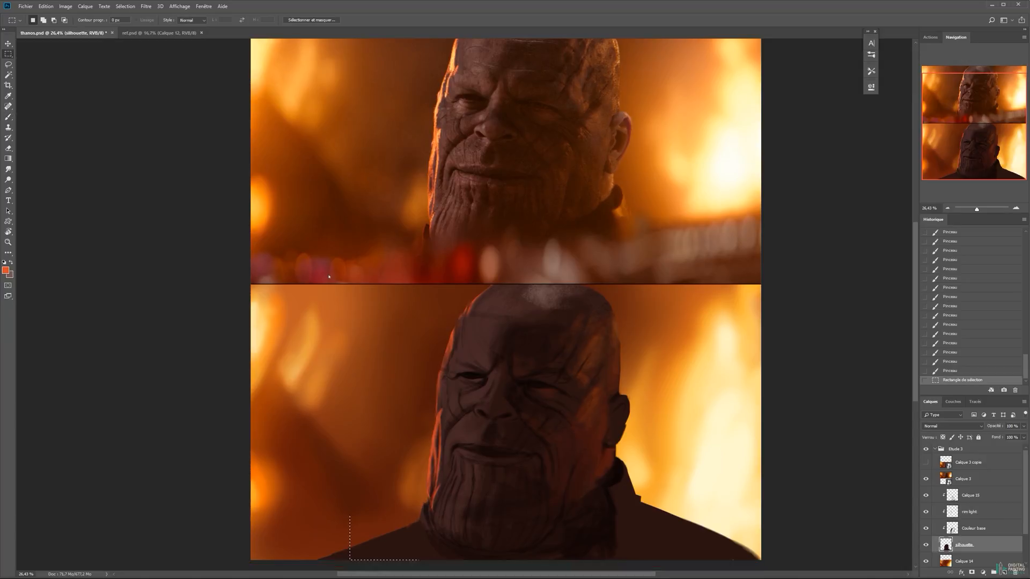
pyautogui.moveTo(376, 525); pyautogui.dragTo(285, 573)
pyautogui.press('v')
pyautogui.press('Down')
pyautogui.hotkey('ctrl', 'd')
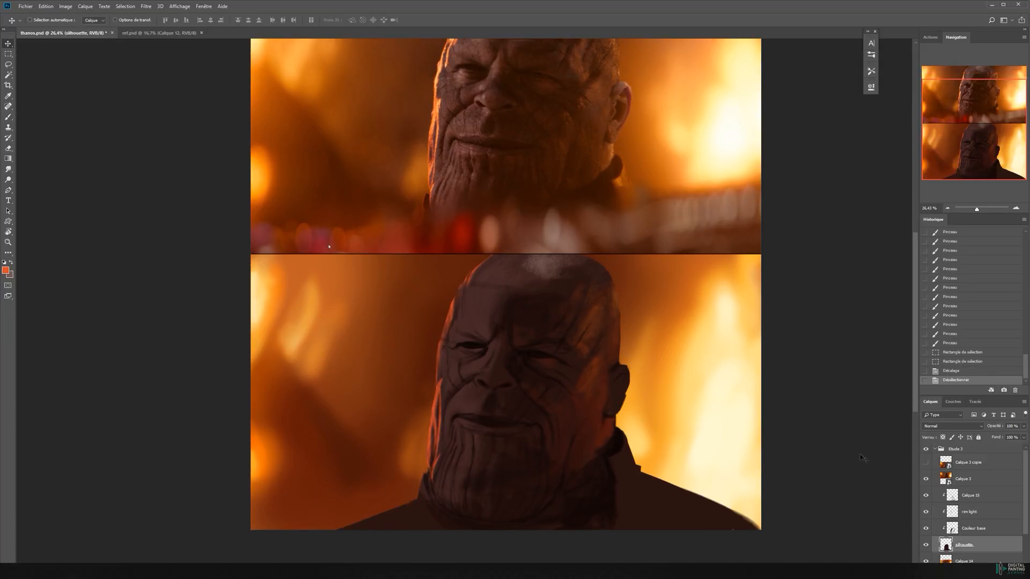
# Select the silhouette's right shoulder with a rectangular marquee, shift it down in four large nudges and deselect.
pyautogui.press('m')
pyautogui.moveTo(640, 457); pyautogui.dragTo(764, 531)
pyautogui.hotkey('shift', 'Down')
pyautogui.hotkey('shift', 'Down')
pyautogui.hotkey('shift', 'Down')
pyautogui.hotkey('shift', 'Down')
pyautogui.hotkey('ctrl', 'd')
# Erase the leftover edge where the collar meets the right shoulder on the silhouette layer.
pyautogui.press('e')
pyautogui.moveTo(641, 457)
pyautogui.mouseDown()
pyautogui.moveTo(735, 508)
pyautogui.moveTo(662, 459)
pyautogui.mouseUp()
pyautogui.press('b')
pyautogui.keyDown('alt'); pyautogui.click(638, 477); pyautogui.keyUp('alt')
pyautogui.hotkey('ctrl', 'z')
# Return to the rim light layer, sample the orange-red, save, and add short strokes on the left cheek edge.
pyautogui.click(964, 514)
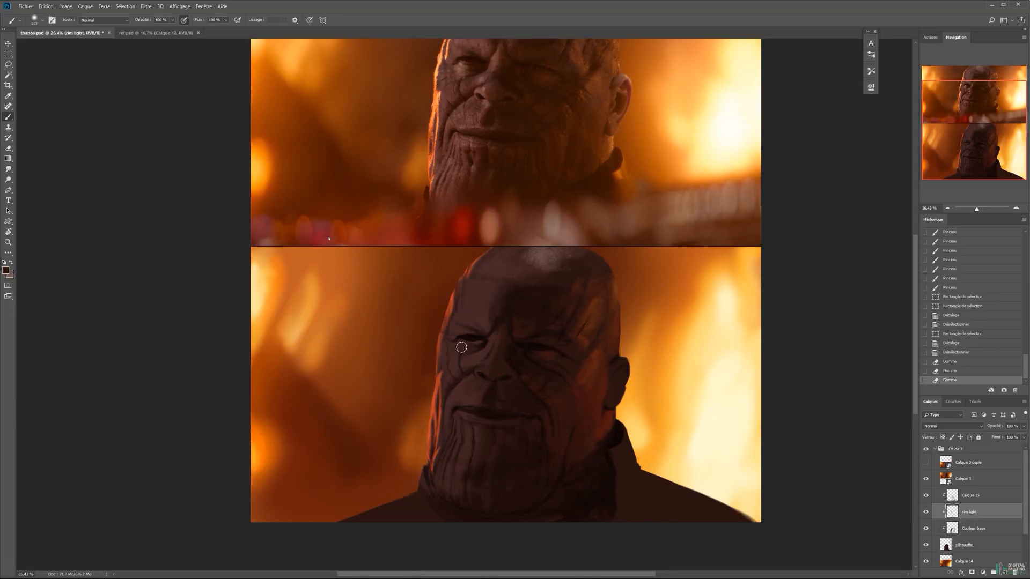
pyautogui.keyDown('alt'); pyautogui.click(435, 396); pyautogui.keyUp('alt')
pyautogui.hotkey('ctrl', 's')
pyautogui.moveTo(485, 317); pyautogui.dragTo(467, 334)
pyautogui.click(415, 386)
pyautogui.moveTo(427, 380)
pyautogui.mouseDown()
pyautogui.moveTo(420, 391)
pyautogui.moveTo(420, 382)
pyautogui.mouseUp()
pyautogui.click(428, 384)
pyautogui.moveTo(421, 383); pyautogui.dragTo(419, 393)
pyautogui.moveTo(432, 378); pyautogui.dragTo(420, 388)
# Extend the rim light with fine strokes up the left temple and forehead edge.
pyautogui.moveTo(421, 364)
pyautogui.mouseDown()
pyautogui.moveTo(419, 377)
pyautogui.moveTo(419, 369)
pyautogui.mouseUp()
pyautogui.moveTo(419, 354); pyautogui.dragTo(417, 367)
pyautogui.moveTo(423, 343); pyautogui.dragTo(419, 359)
pyautogui.moveTo(428, 328)
pyautogui.mouseDown()
pyautogui.moveTo(420, 358)
pyautogui.moveTo(426, 346)
pyautogui.mouseUp()
pyautogui.press('e')
pyautogui.press('b')
pyautogui.moveTo(434, 324); pyautogui.dragTo(430, 350)
# Thicken the rim light on the forehead and temple edge and continue it down the cheek toward the beard.
pyautogui.moveTo(436, 329); pyautogui.dragTo(430, 346)
pyautogui.moveTo(432, 335); pyautogui.dragTo(421, 360)
pyautogui.moveTo(423, 350); pyautogui.dragTo(420, 361)
pyautogui.moveTo(426, 343); pyautogui.dragTo(421, 362)
pyautogui.moveTo(424, 350); pyautogui.dragTo(420, 364)
pyautogui.moveTo(422, 354); pyautogui.dragTo(415, 370)
pyautogui.moveTo(416, 358)
pyautogui.mouseDown()
pyautogui.moveTo(412, 371)
pyautogui.moveTo(399, 345)
pyautogui.mouseUp()
pyautogui.moveTo(390, 387); pyautogui.dragTo(384, 426)
pyautogui.moveTo(386, 427); pyautogui.dragTo(385, 443)
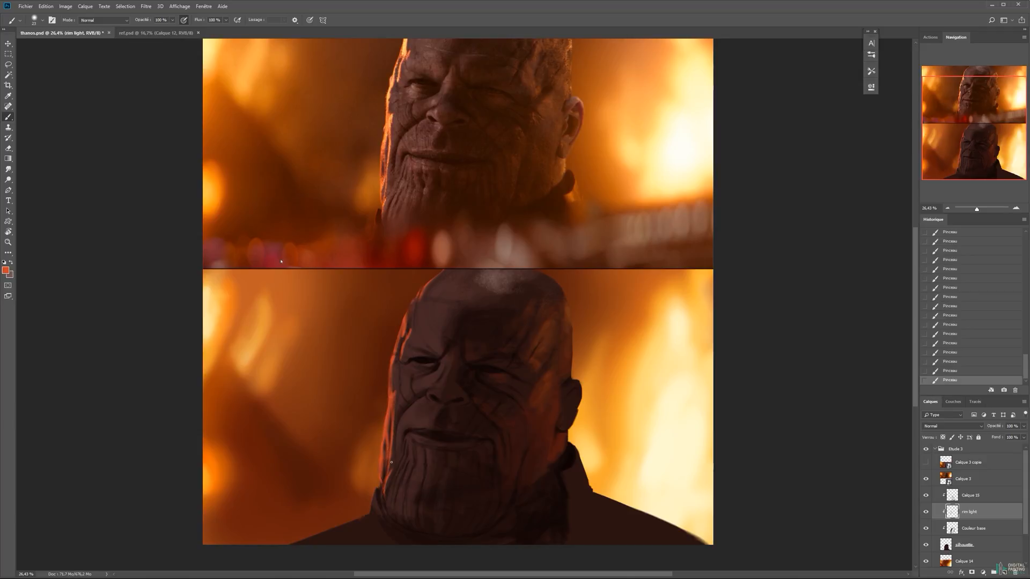
# Add a new clipped layer above rim light and set its blend mode to Incrustation.
pyautogui.click(999, 573)
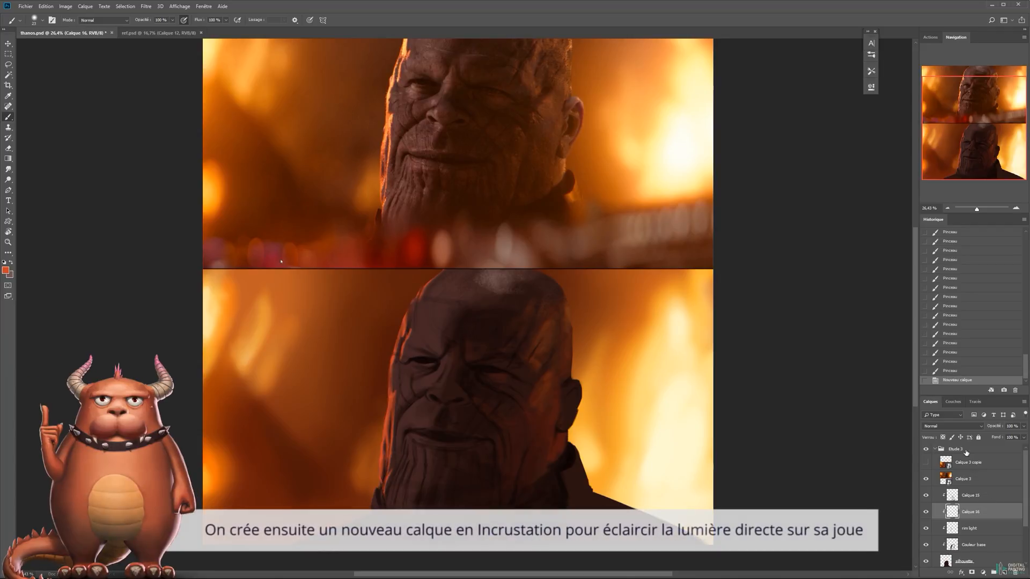
pyautogui.click(961, 425)
pyautogui.click(948, 325)
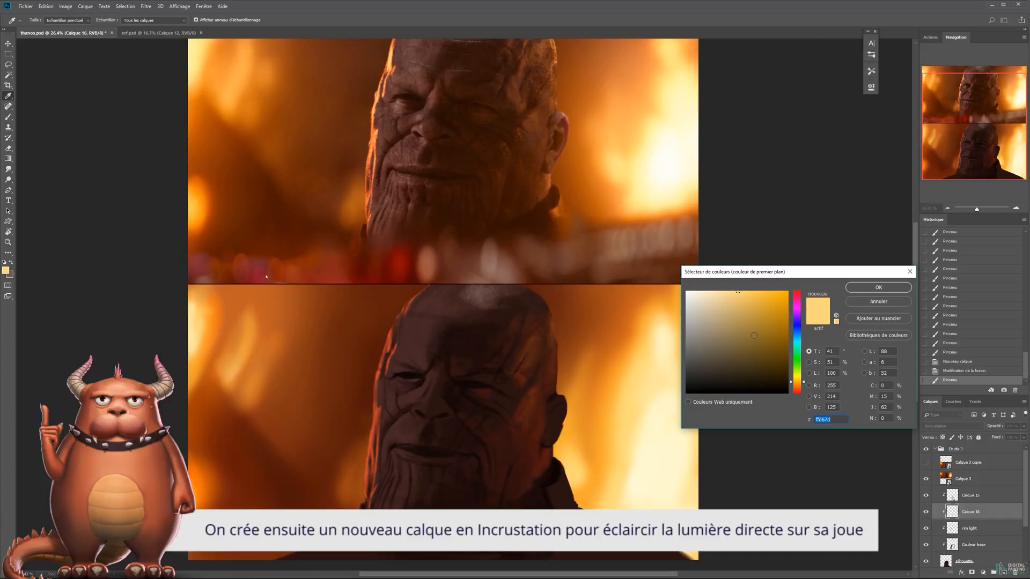
# Set a pale yellow foreground colour, resize the brush and brighten the rim light from the forehead to the left cheek.
pyautogui.click(733, 291)
pyautogui.click(878, 287)
pyautogui.keyDown('alt'); pyautogui.rightClick(427, 350); pyautogui.keyUp('alt')
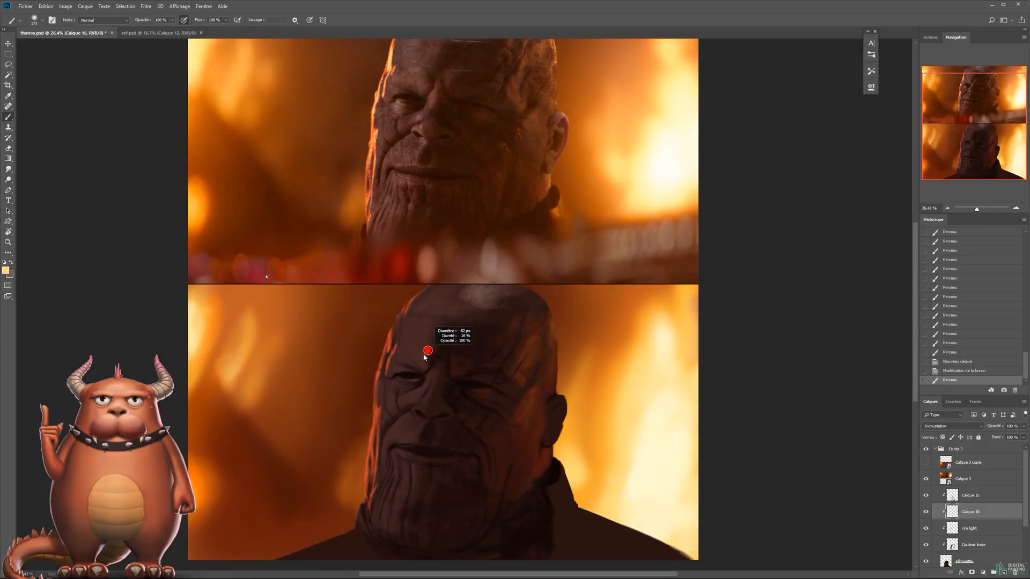
pyautogui.moveTo(390, 326)
pyautogui.mouseDown()
pyautogui.moveTo(379, 354)
pyautogui.moveTo(384, 335)
pyautogui.mouseUp()
pyautogui.moveTo(378, 357); pyautogui.dragTo(390, 324)
pyautogui.moveTo(388, 325); pyautogui.dragTo(373, 413)
# Switch to a more saturated yellow, undo the last stroke and brighten the rim light along the lower cheek and beard.
pyautogui.press('n')
pyautogui.click(745, 292)
pyautogui.click(878, 287)
pyautogui.hotkey('ctrl', 'z')
pyautogui.moveTo(375, 410); pyautogui.dragTo(370, 439)
pyautogui.moveTo(397, 407)
pyautogui.mouseDown()
pyautogui.moveTo(363, 439)
pyautogui.moveTo(374, 429)
pyautogui.moveTo(368, 498)
pyautogui.mouseUp()
pyautogui.moveTo(367, 480); pyautogui.dragTo(365, 498)
pyautogui.moveTo(377, 458); pyautogui.dragTo(373, 480)
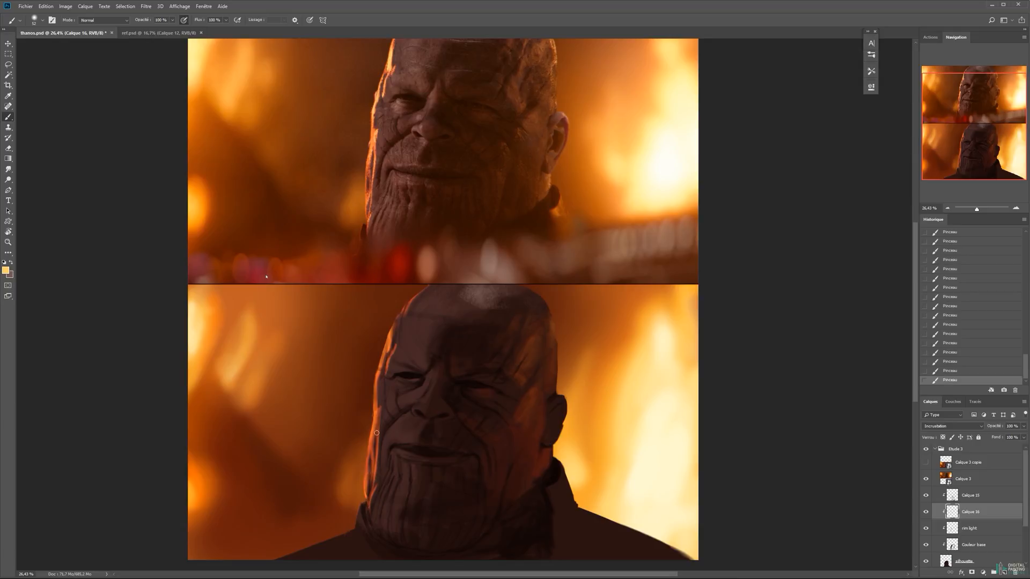
# Add small glowing accents on the left cheek crease and the temple.
pyautogui.moveTo(388, 421); pyautogui.dragTo(385, 422)
pyautogui.moveTo(380, 409); pyautogui.dragTo(378, 431)
pyautogui.moveTo(399, 336); pyautogui.dragTo(394, 357)
pyautogui.moveTo(428, 322); pyautogui.dragTo(394, 341)
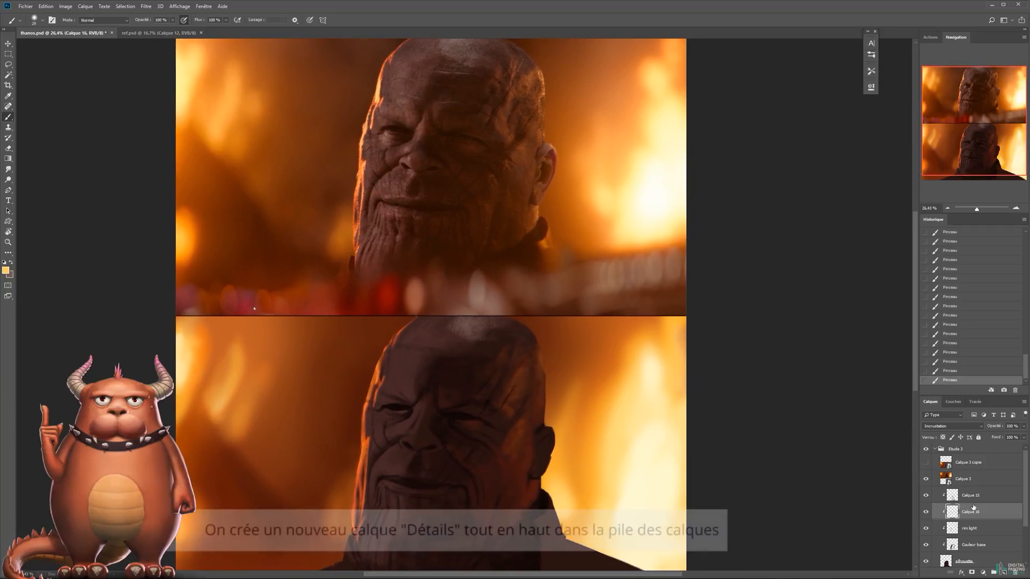
# Create a clipped layer named "détails" and move it above Calque 15.
pyautogui.hotkey('ctrl', 'shift', 'n')
pyautogui.write('détails')
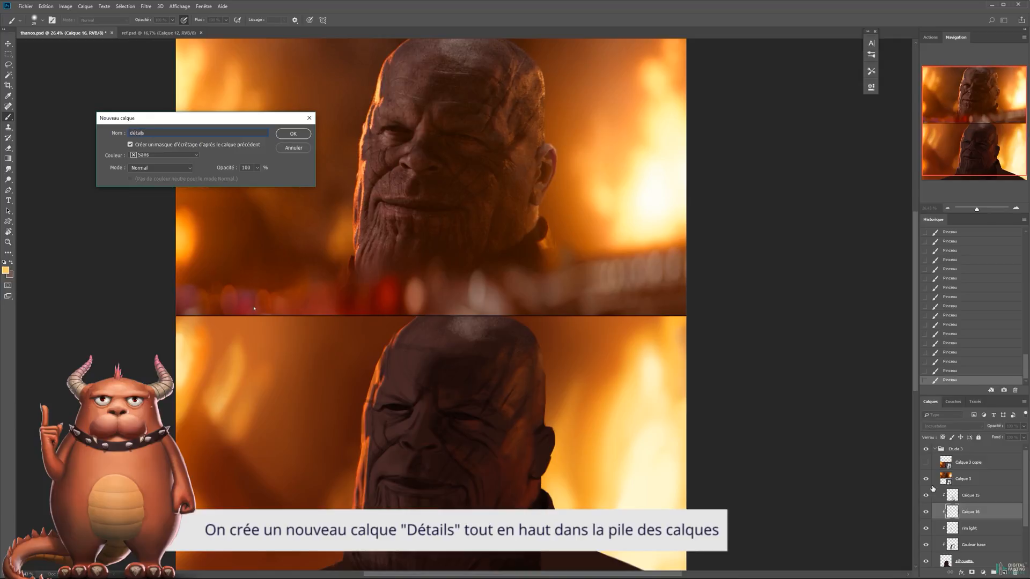
pyautogui.press('Return')
pyautogui.hotkey('ctrl', ']')
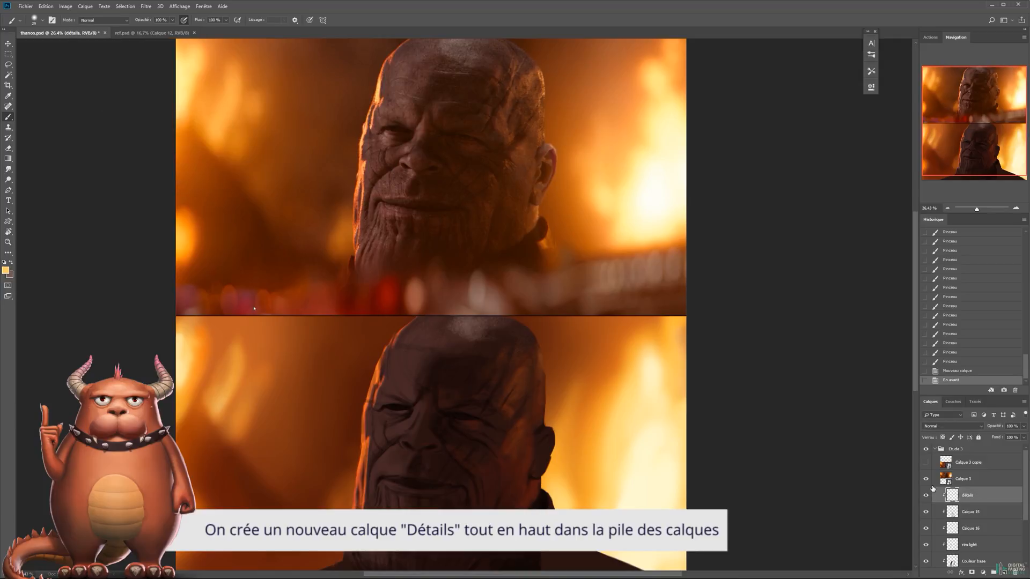
# Rename Calque 15 to "Line" and Calque 16 to "Incrustation", and make the détails layer active.
pyautogui.doubleClick(970, 512)
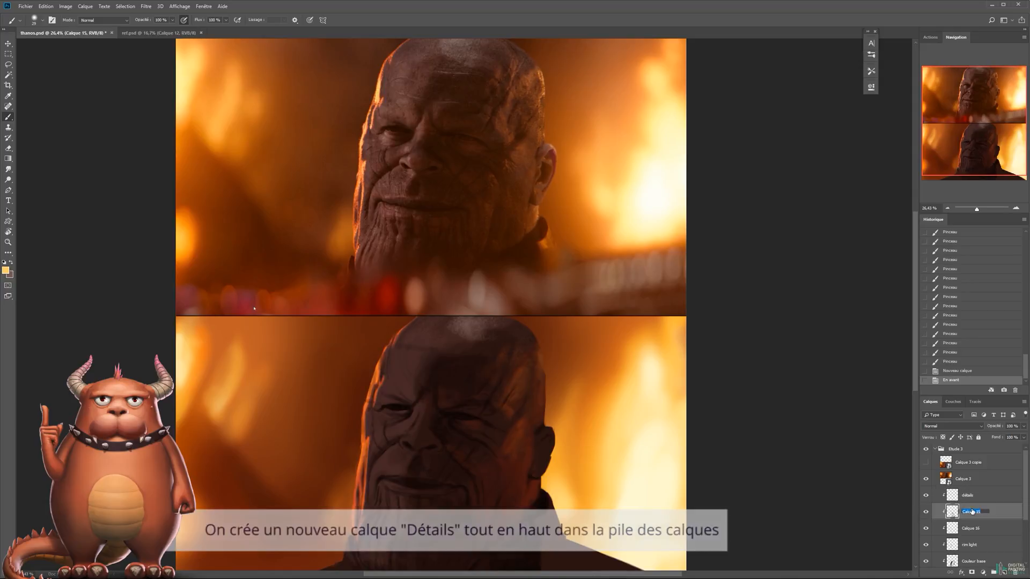
pyautogui.write('Lines')
pyautogui.press('Tab')
pyautogui.write('Incrustation')
pyautogui.press('Return')
pyautogui.click(986, 495)
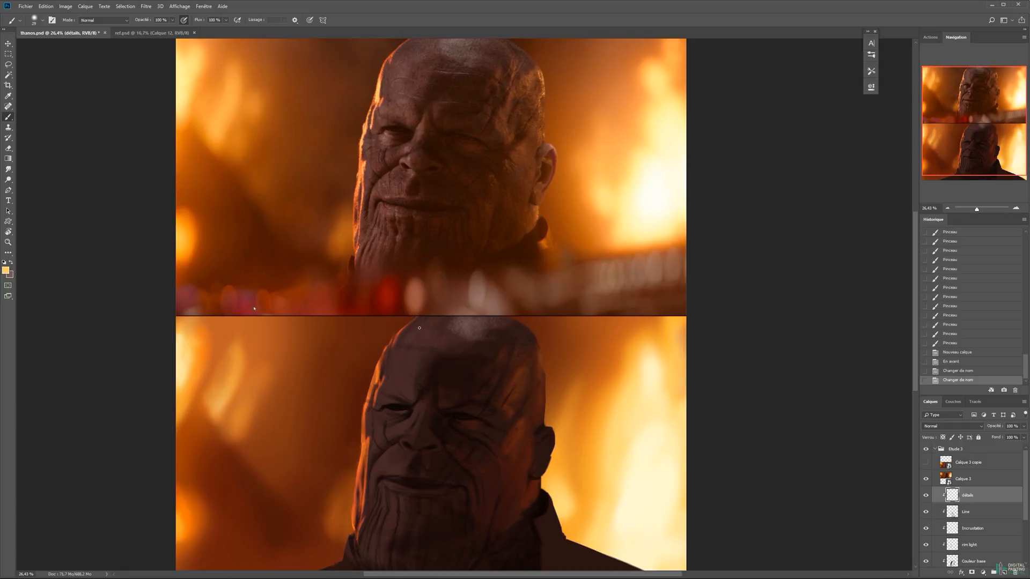
# Choose an orange and paint small rim light strokes on the détails layer along the left temple, sampling a colour from the canvas.
pyautogui.press('n')
pyautogui.press('Return')
pyautogui.moveTo(374, 385)
pyautogui.mouseDown()
pyautogui.moveTo(368, 396)
pyautogui.moveTo(376, 375)
pyautogui.mouseUp()
pyautogui.moveTo(378, 369); pyautogui.dragTo(377, 372)
pyautogui.moveTo(379, 365); pyautogui.dragTo(377, 373)
pyautogui.keyDown('alt'); pyautogui.click(384, 351); pyautogui.keyUp('alt')
pyautogui.click(384, 350)
# Shift the brush colour to a yellower orange and layer orange and yellow rim light strokes down the left temple.
pyautogui.press('n')
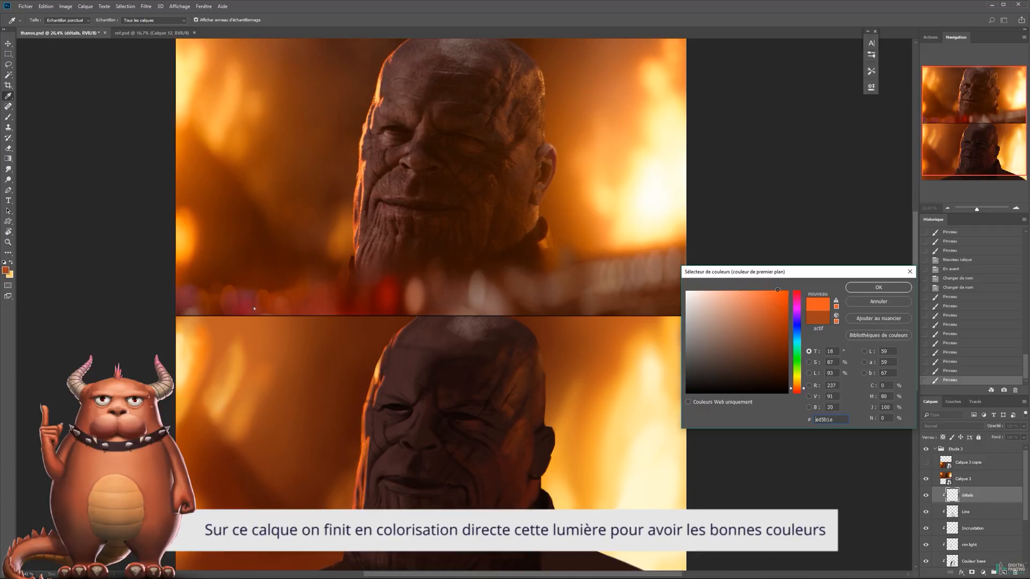
pyautogui.click(798, 383)
pyautogui.press('Return')
pyautogui.moveTo(383, 354); pyautogui.dragTo(379, 363)
pyautogui.moveTo(383, 353); pyautogui.dragTo(376, 374)
pyautogui.press('x')
pyautogui.moveTo(378, 366); pyautogui.dragTo(375, 382)
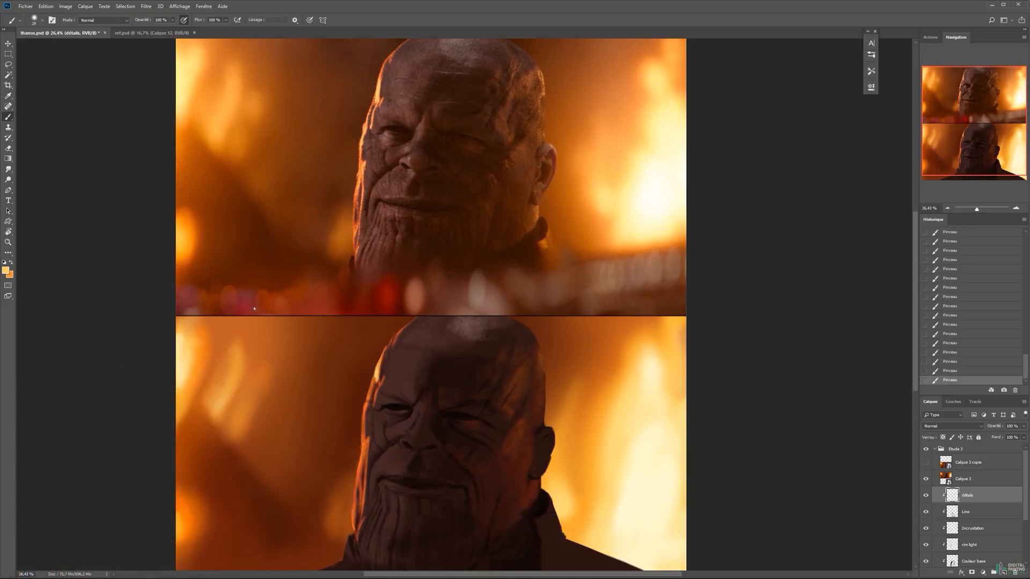
pyautogui.press('x')
pyautogui.scroll(-2, 1026, 501)
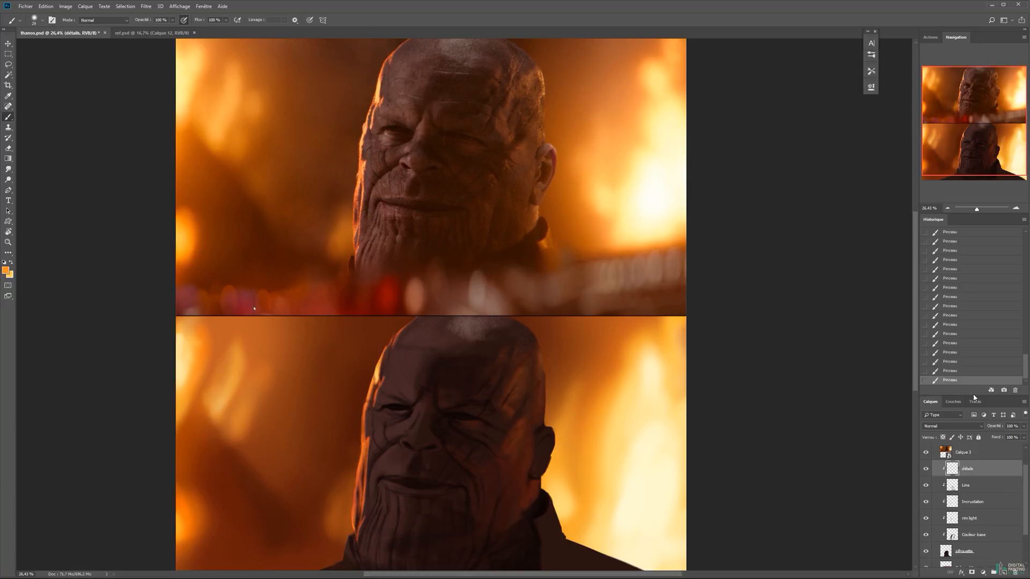
# Activate the silhouette layer and erase along the left temple and cheek to refine the head's contour.
pyautogui.moveTo(971, 395); pyautogui.dragTo(971, 345)
pyautogui.click(965, 506)
pyautogui.press('e')
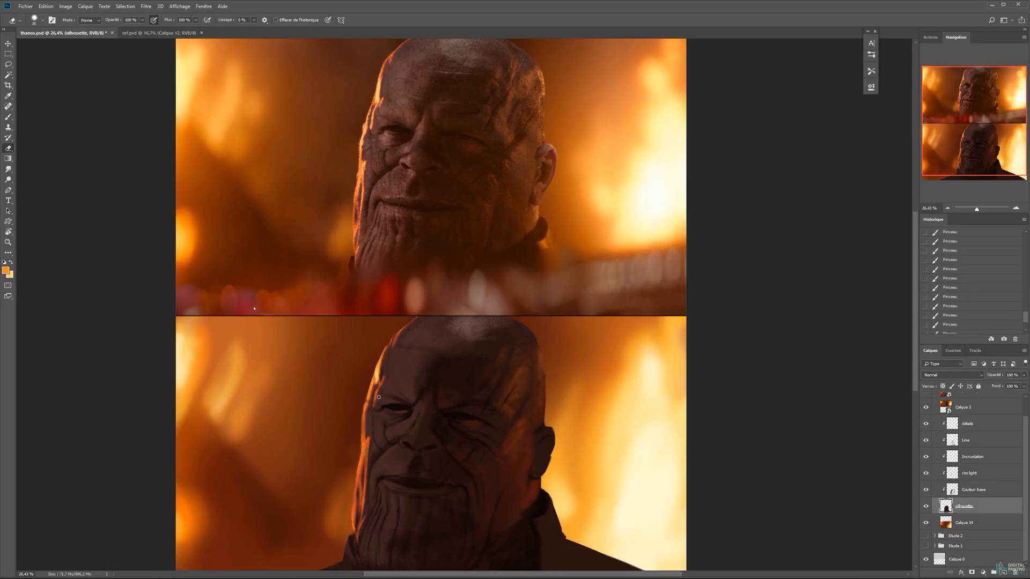
pyautogui.hotkey('ctrl', 'space')
pyautogui.moveTo(370, 383); pyautogui.dragTo(377, 361)
pyautogui.moveTo(372, 379); pyautogui.dragTo(376, 358)
pyautogui.moveTo(375, 359); pyautogui.dragTo(367, 382)
pyautogui.moveTo(367, 389); pyautogui.dragTo(373, 374)
pyautogui.moveTo(365, 383); pyautogui.dragTo(363, 388)
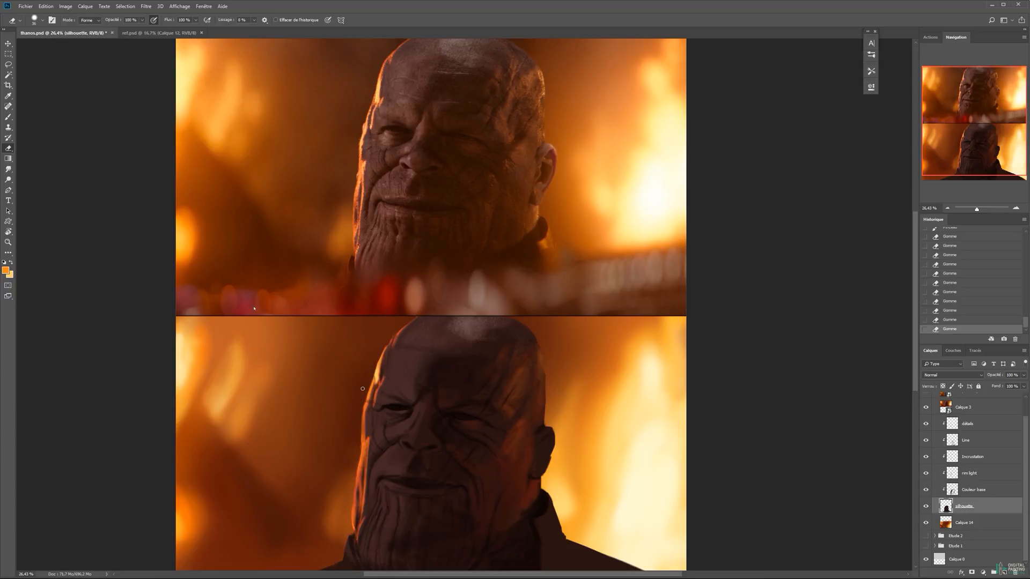
pyautogui.moveTo(359, 424); pyautogui.dragTo(367, 403)
# Return to the détails layer and brush fine rim light strokes from the left temple to the cheek with a resized brush.
pyautogui.click(967, 423)
pyautogui.press('b')
pyautogui.press('x')
pyautogui.moveTo(364, 421); pyautogui.dragTo(365, 409)
pyautogui.moveTo(365, 417); pyautogui.dragTo(368, 399)
pyautogui.moveTo(365, 412); pyautogui.dragTo(368, 398)
pyautogui.rightClick(368, 399)
pyautogui.moveTo(444, 392); pyautogui.dragTo(443, 391)
pyautogui.moveTo(366, 407); pyautogui.dragTo(370, 395)
pyautogui.moveTo(368, 405); pyautogui.dragTo(371, 393)
pyautogui.moveTo(369, 401); pyautogui.dragTo(373, 390)
pyautogui.moveTo(371, 399); pyautogui.dragTo(377, 411)
# Resize the brush and add small rim light touches near the left eye.
pyautogui.scroll(1, 374, 399)
pyautogui.rightClick(378, 410)
pyautogui.moveTo(451, 392); pyautogui.dragTo(448, 392)
pyautogui.click(380, 403)
pyautogui.moveTo(380, 404); pyautogui.dragTo(384, 421)
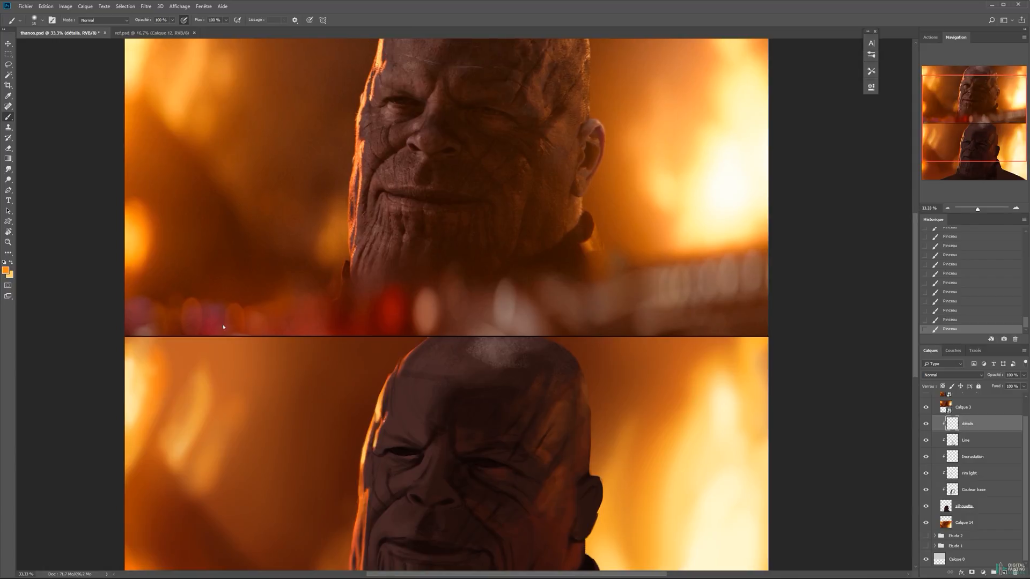
# Undo the last cheek strokes and repaint the rim light down the left cheek with a resized brush.
pyautogui.moveTo(223, 327); pyautogui.dragTo(231, 246)
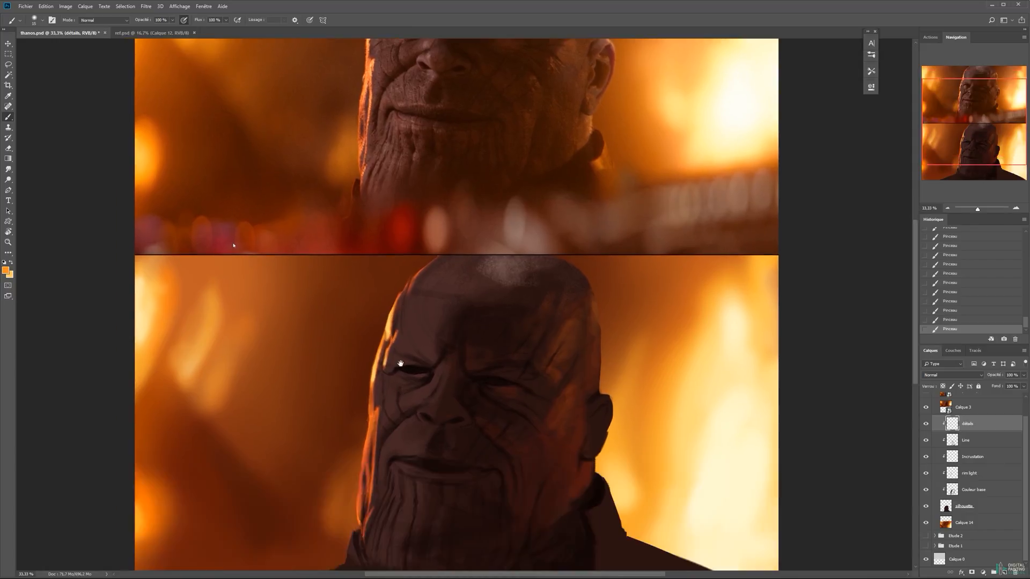
pyautogui.rightClick(377, 414)
pyautogui.moveTo(424, 393)
pyautogui.mouseDown()
pyautogui.moveTo(374, 422)
pyautogui.moveTo(369, 477)
pyautogui.mouseUp()
pyautogui.press('x')
pyautogui.press('x')
pyautogui.hotkey('ctrl', 'alt', 'z')
pyautogui.hotkey('ctrl', 'alt', 'z')
pyautogui.hotkey('ctrl', 'alt', 'z')
pyautogui.moveTo(373, 436); pyautogui.dragTo(370, 472)
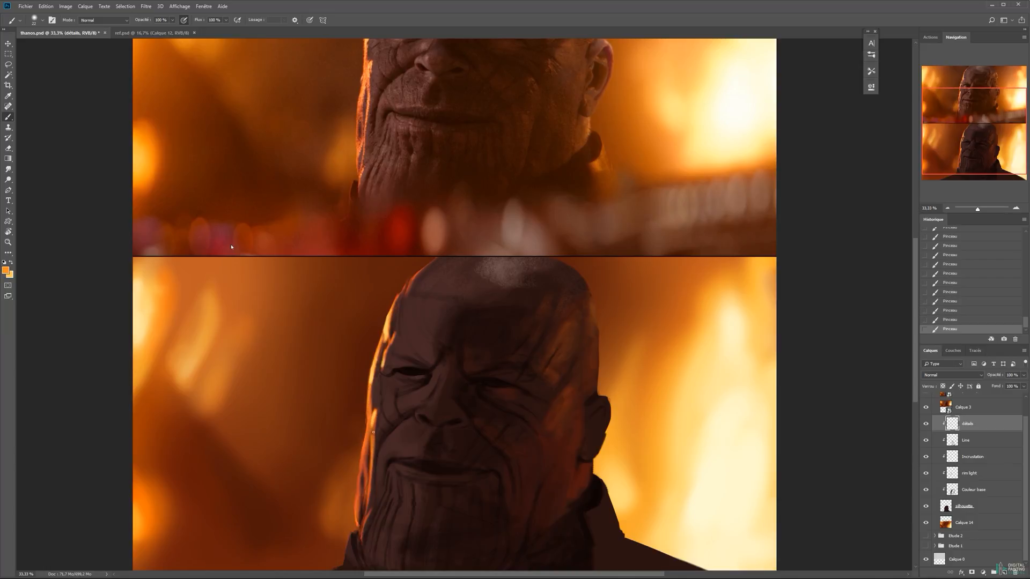
# Adjust the orange's hue and shade, and paint the new tone into the lower left cheek's rim light.
pyautogui.click(5, 270)
pyautogui.click(796, 386)
pyautogui.click(878, 287)
pyautogui.keyDown('alt'); pyautogui.click(371, 461); pyautogui.keyUp('alt')
pyautogui.click(5, 270)
pyautogui.click(767, 326)
pyautogui.click(878, 287)
pyautogui.moveTo(365, 446); pyautogui.dragTo(362, 462)
# Mix darker, duller orange tones and paint them into the rim light beside the beard.
pyautogui.click(5, 270)
pyautogui.click(772, 326)
pyautogui.click(878, 288)
pyautogui.click(5, 270)
pyautogui.click(733, 358)
pyautogui.click(878, 288)
pyautogui.press('x')
pyautogui.press('x')
pyautogui.keyDown('alt'); pyautogui.click(359, 510); pyautogui.keyUp('alt')
pyautogui.press('x')
pyautogui.moveTo(366, 517)
pyautogui.mouseDown()
pyautogui.moveTo(363, 530)
pyautogui.moveTo(359, 509)
pyautogui.mouseUp()
# Resize the brush, sample rim light colours from the cheek and beard, and save the document.
pyautogui.press('x')
pyautogui.rightClick(367, 504)
pyautogui.moveTo(445, 392); pyautogui.dragTo(442, 392)
pyautogui.press('Return')
pyautogui.keyDown('alt'); pyautogui.click(363, 472); pyautogui.keyUp('alt')
pyautogui.keyDown('alt'); pyautogui.click(364, 521); pyautogui.keyUp('alt')
pyautogui.hotkey('ctrl', 's')
# Refine the rim light beside the left eye and temple with sampled oranges, undoing one stroke.
pyautogui.moveTo(388, 405)
pyautogui.mouseDown()
pyautogui.moveTo(399, 459)
pyautogui.moveTo(383, 433)
pyautogui.mouseUp()
pyautogui.click(385, 443)
pyautogui.keyDown('alt'); pyautogui.click(386, 423); pyautogui.keyUp('alt')
pyautogui.moveTo(387, 421)
pyautogui.mouseDown()
pyautogui.moveTo(382, 437)
pyautogui.moveTo(388, 378)
pyautogui.moveTo(349, 381)
pyautogui.mouseUp()
pyautogui.hotkey('ctrl', 'z')
pyautogui.moveTo(350, 376); pyautogui.dragTo(346, 388)
pyautogui.moveTo(349, 380); pyautogui.dragTo(344, 396)
pyautogui.moveTo(376, 384); pyautogui.dragTo(315, 398)
pyautogui.keyDown('alt'); pyautogui.click(314, 405); pyautogui.keyUp('alt')
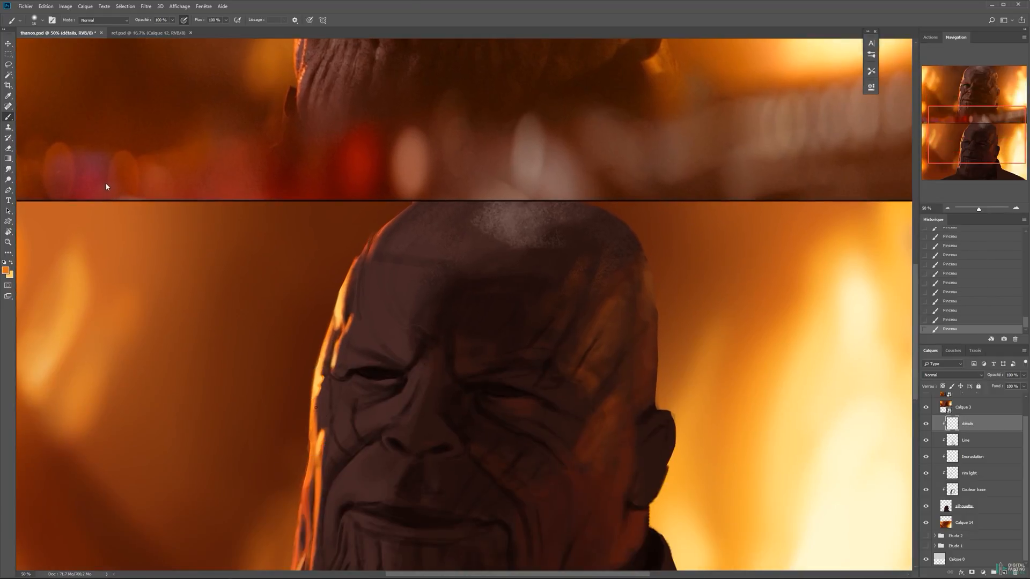
# Compare the whole portrait with the film still above it, and examine the left rim light up close.
pyautogui.press('z')
pyautogui.keyDown('alt'); pyautogui.click(456, 359); pyautogui.keyUp('alt')
pyautogui.keyDown('alt'); pyautogui.click(424, 356); pyautogui.keyUp('alt')
pyautogui.keyDown('alt'); pyautogui.click(424, 356); pyautogui.keyUp('alt')
pyautogui.keyDown('alt'); pyautogui.click(602, 301); pyautogui.keyUp('alt')
pyautogui.moveTo(449, 333); pyautogui.dragTo(521, 369)
pyautogui.press('b')
pyautogui.press('z')
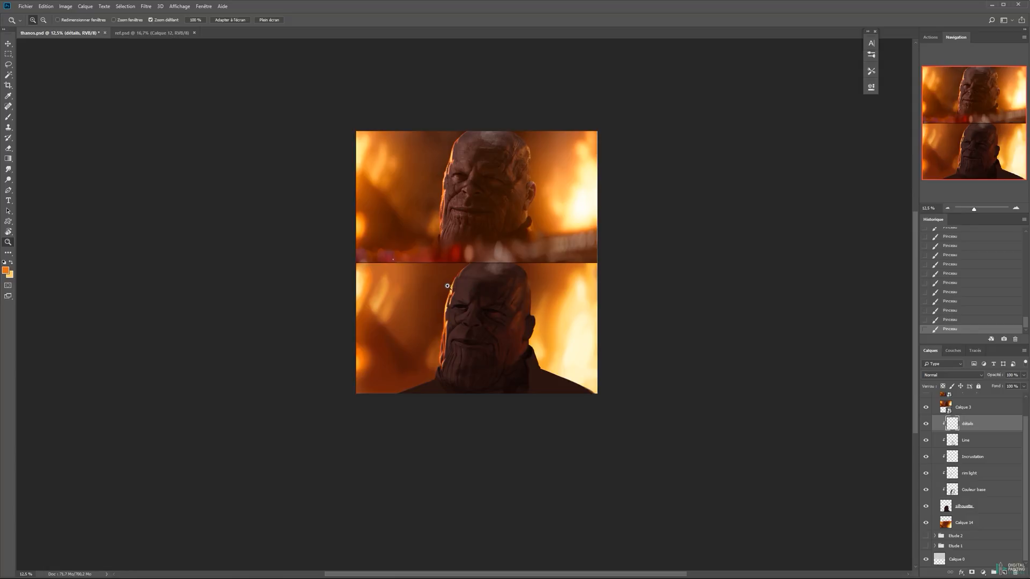
pyautogui.click(465, 281)
pyautogui.click(464, 280)
pyautogui.click(464, 280)
pyautogui.click(456, 300)
pyautogui.moveTo(406, 393); pyautogui.dragTo(427, 339)
pyautogui.press('b')
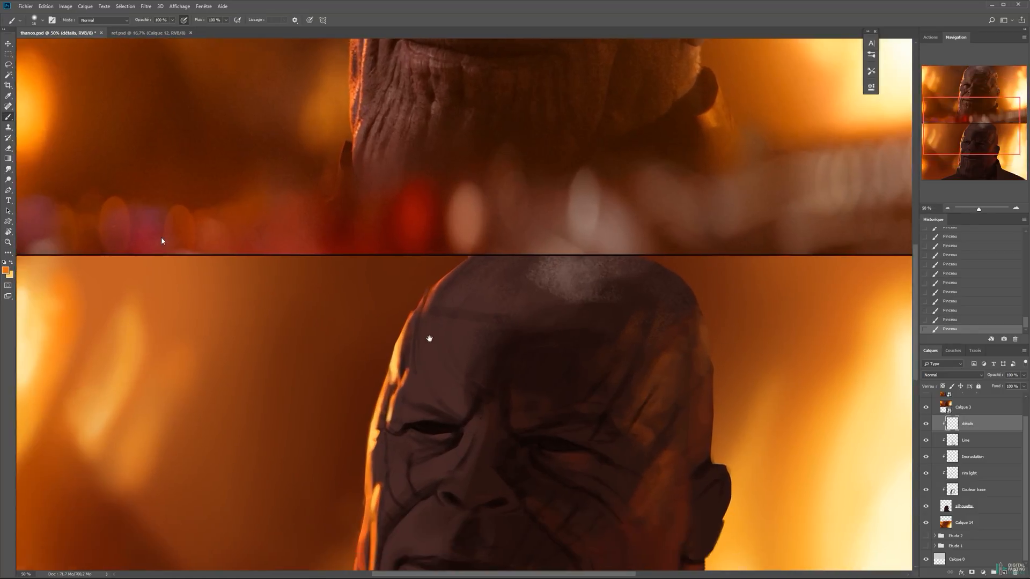
# Choose a redder orange and paint a rim light stroke along the upper left temple.
pyautogui.click(5, 271)
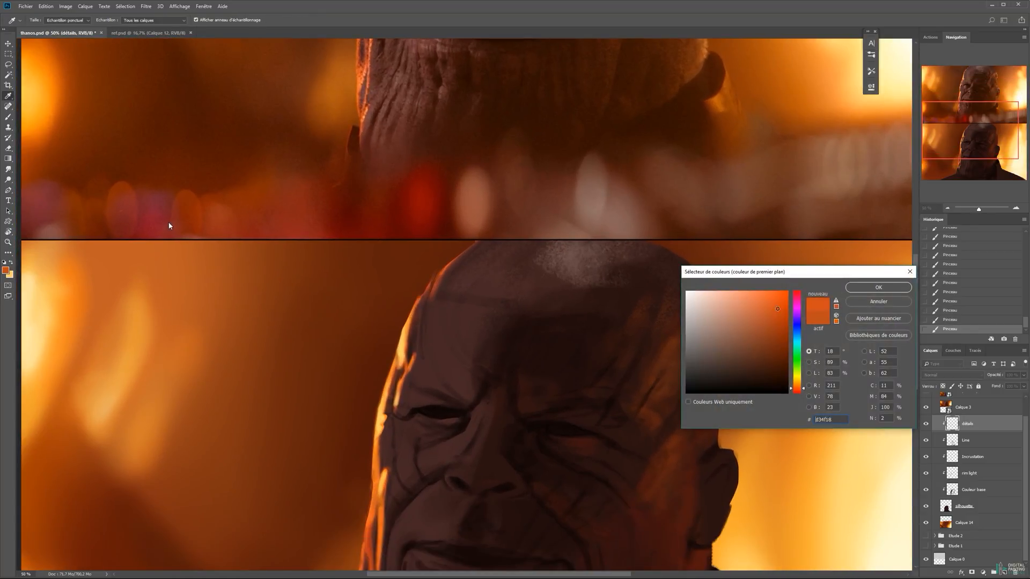
pyautogui.click(877, 287)
pyautogui.click(6, 270)
pyautogui.click(877, 287)
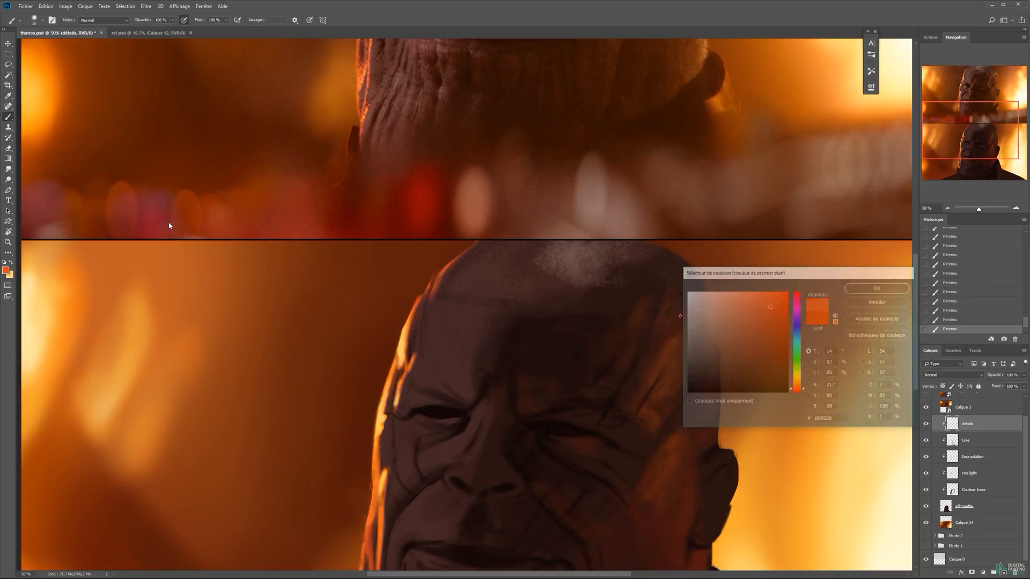
pyautogui.moveTo(421, 299); pyautogui.dragTo(405, 351)
# Swap the colours, sample a bright orange and adjust the brush size for the upper temple's rim light.
pyautogui.moveTo(467, 64); pyautogui.dragTo(453, 208)
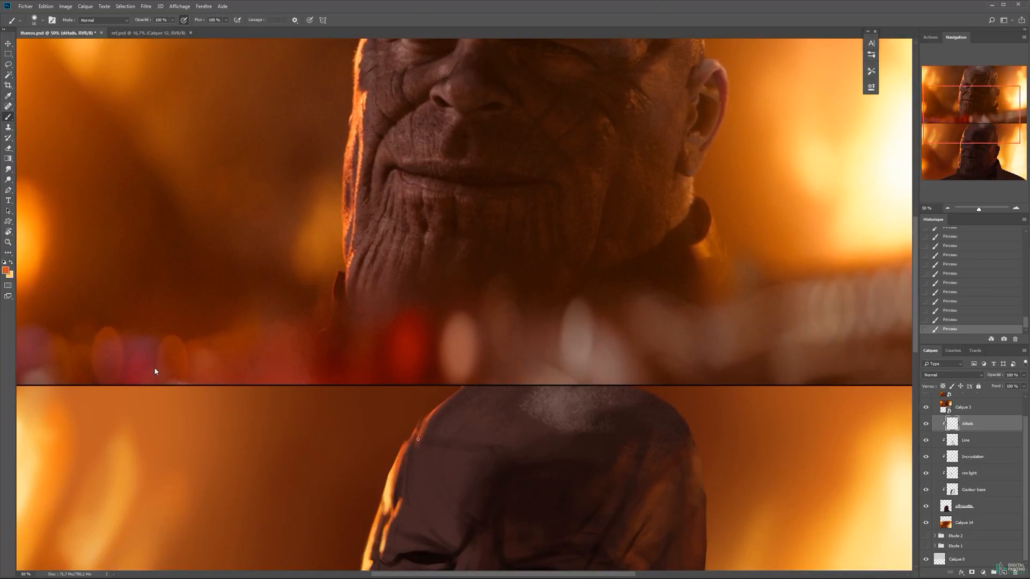
pyautogui.moveTo(478, 69)
pyautogui.mouseDown()
pyautogui.moveTo(446, 400)
pyautogui.moveTo(523, 300)
pyautogui.moveTo(513, 312)
pyautogui.mouseUp()
pyautogui.press('x')
pyautogui.keyDown('alt'); pyautogui.click(490, 333); pyautogui.keyUp('alt')
pyautogui.rightClick(503, 328)
pyautogui.click(545, 350)
pyautogui.press('Return')
pyautogui.moveTo(537, 267)
pyautogui.keyDown('space'); pyautogui.mouseDown()
pyautogui.moveTo(471, 442)
pyautogui.moveTo(455, 553)
pyautogui.moveTo(507, 386)
pyautogui.mouseUp(); pyautogui.keyUp('space')
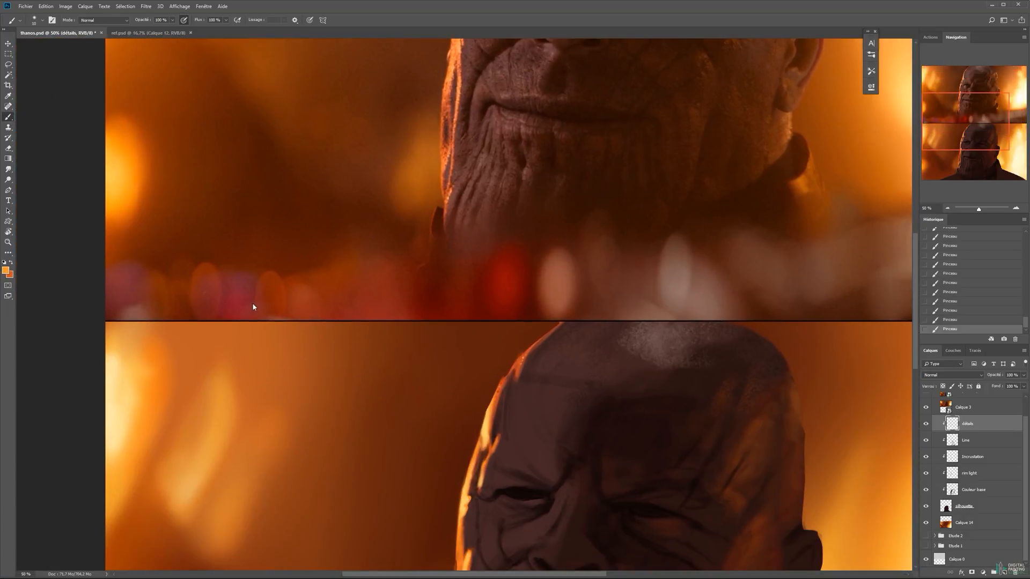
pyautogui.rightClick(528, 362)
pyautogui.press('Return')
# View the full portrait and save the document.
pyautogui.press('x')
pyautogui.press('x')
pyautogui.keyDown('alt'); pyautogui.keyDown('space'); pyautogui.click(570, 334); pyautogui.keyUp('space'); pyautogui.keyUp('alt')
pyautogui.keyDown('alt'); pyautogui.keyDown('space'); pyautogui.click(571, 336); pyautogui.keyUp('space'); pyautogui.keyUp('alt')
pyautogui.hotkey('ctrl', 's')
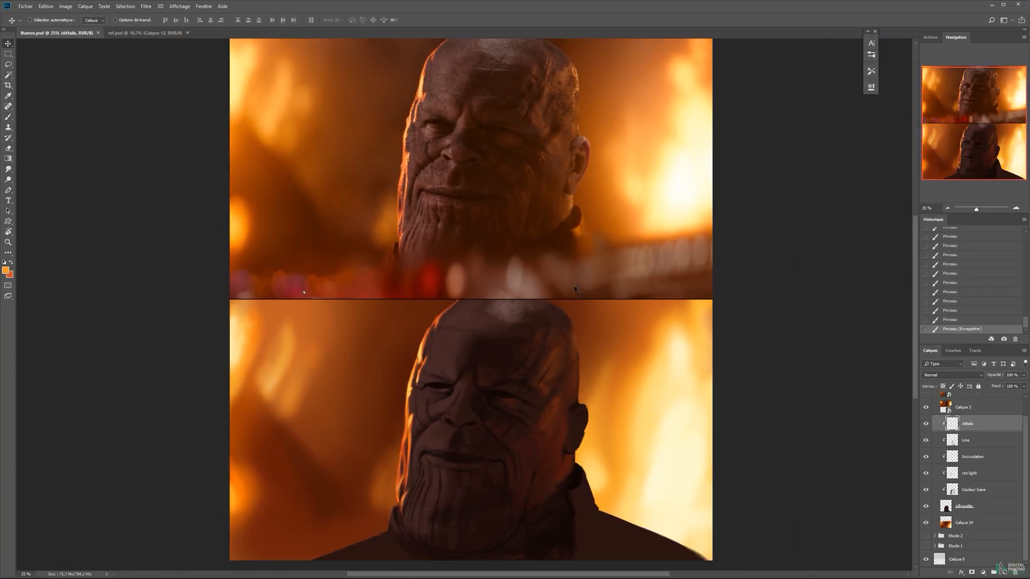
# Toggle the Couleur base layer off and on to check what it contributes to the portrait.
pyautogui.click(975, 475)
pyautogui.click(931, 487)
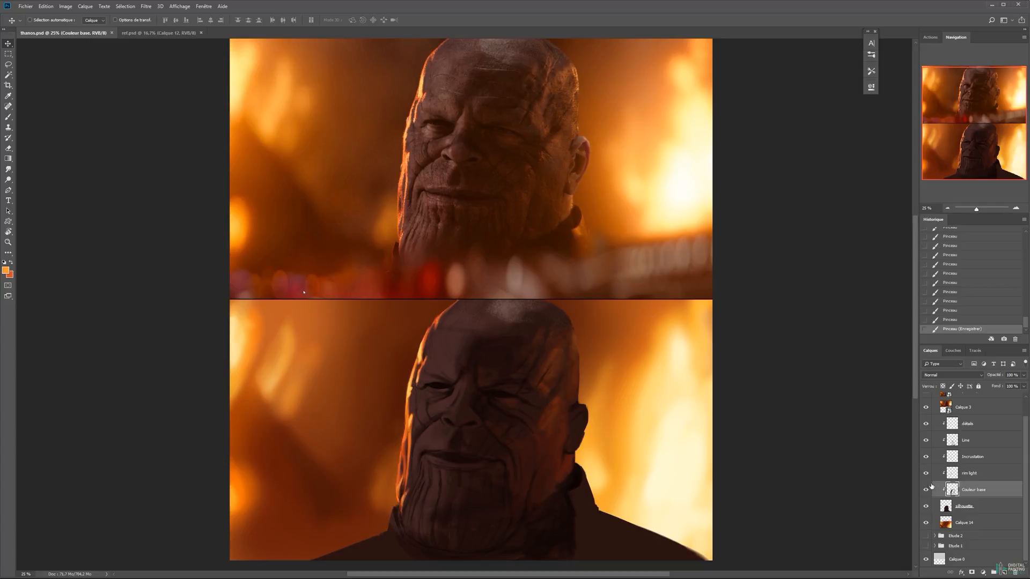
pyautogui.click(925, 490)
pyautogui.click(925, 490)
pyautogui.press('z')
pyautogui.press('b')
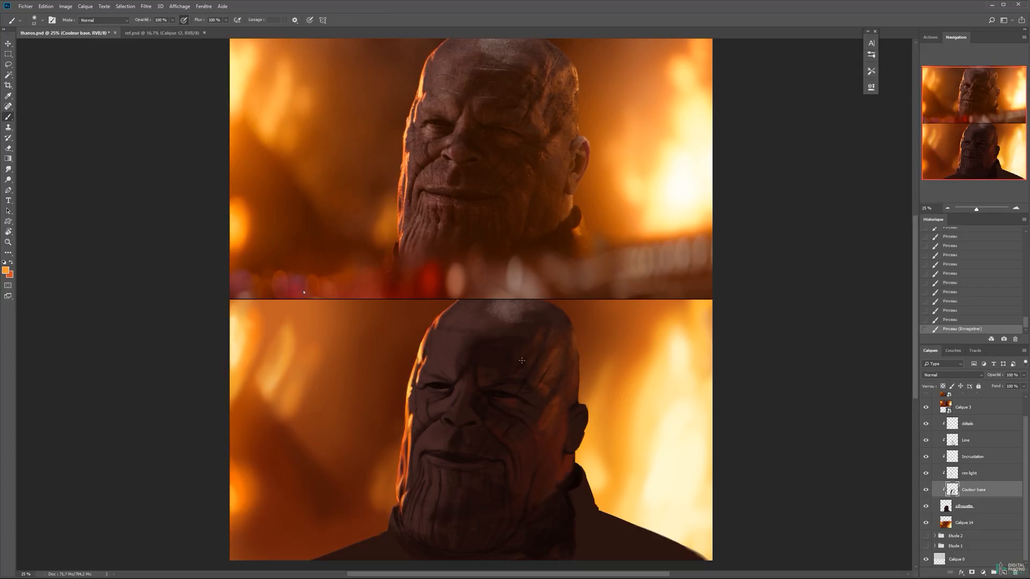
pyautogui.press('n')
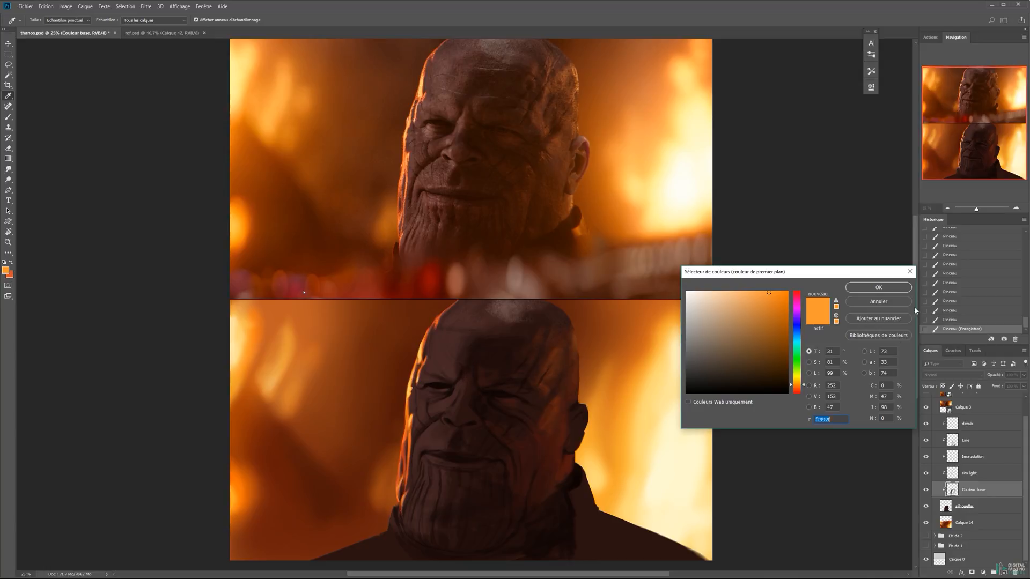
pyautogui.click(873, 302)
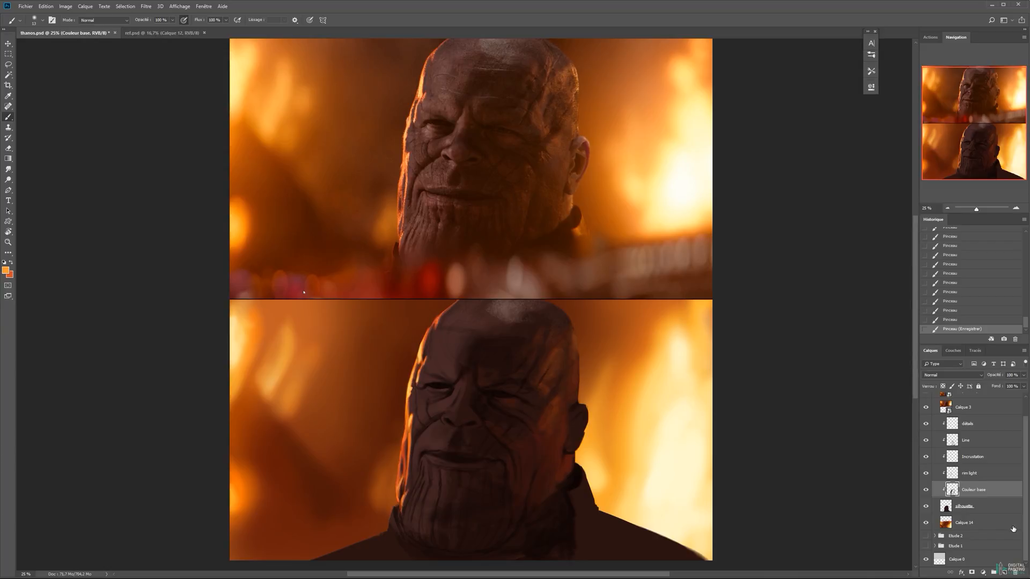
# On Calque 14, paint a saturated orange into the background beside the head's right edge, undoing the unwanted strokes.
pyautogui.click(979, 529)
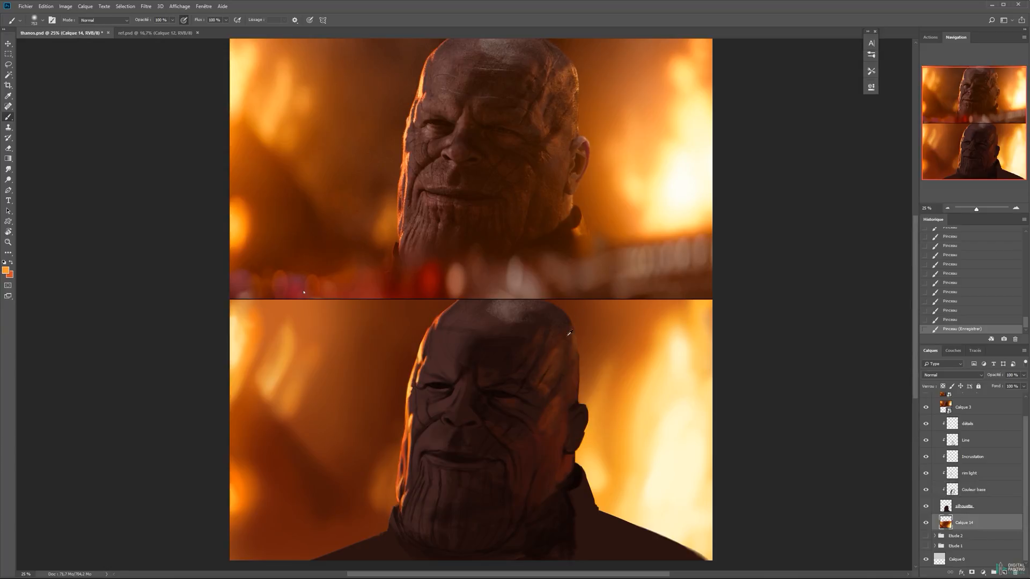
pyautogui.moveTo(589, 389)
pyautogui.mouseDown()
pyautogui.moveTo(595, 330)
pyautogui.moveTo(559, 378)
pyautogui.mouseUp()
pyautogui.hotkey('ctrl', 'z')
pyautogui.keyDown('alt'); pyautogui.click(593, 374); pyautogui.keyUp('alt')
pyautogui.press('n')
pyautogui.click(784, 307)
pyautogui.press('Return')
pyautogui.moveTo(552, 331)
pyautogui.mouseDown()
pyautogui.moveTo(542, 401)
pyautogui.moveTo(552, 405)
pyautogui.moveTo(555, 321)
pyautogui.moveTo(574, 343)
pyautogui.mouseUp()
pyautogui.hotkey('ctrl', 'z')
pyautogui.moveTo(587, 333)
pyautogui.mouseDown()
pyautogui.moveTo(616, 323)
pyautogui.moveTo(656, 347)
pyautogui.moveTo(638, 382)
pyautogui.mouseUp()
# On the Couleur base layer, set up the Nouveau brush 2 brush with 15% flow and undo a trial stroke on the face.
pyautogui.click(974, 486)
pyautogui.rightClick(568, 361)
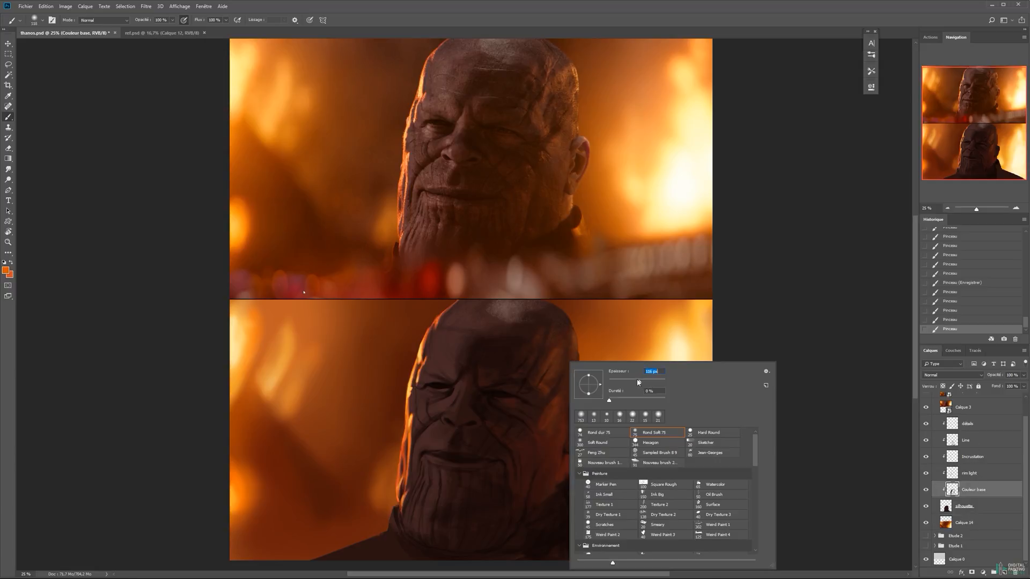
pyautogui.click(467, 352)
pyautogui.rightClick(612, 322)
pyautogui.click(700, 424)
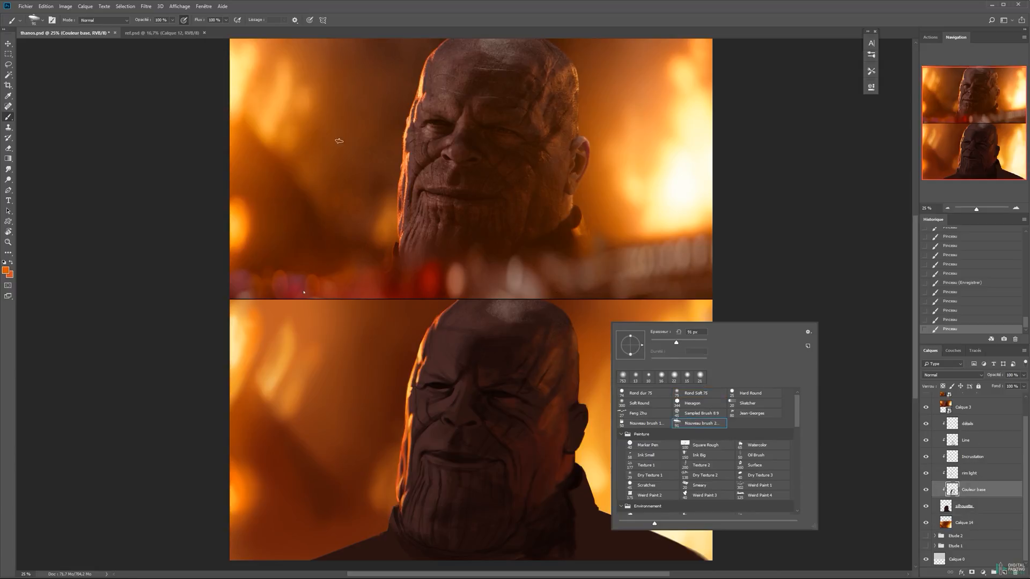
pyautogui.click(225, 20)
pyautogui.click(195, 31)
pyautogui.moveTo(431, 329); pyautogui.dragTo(488, 399)
pyautogui.hotkey('ctrl', 'z')
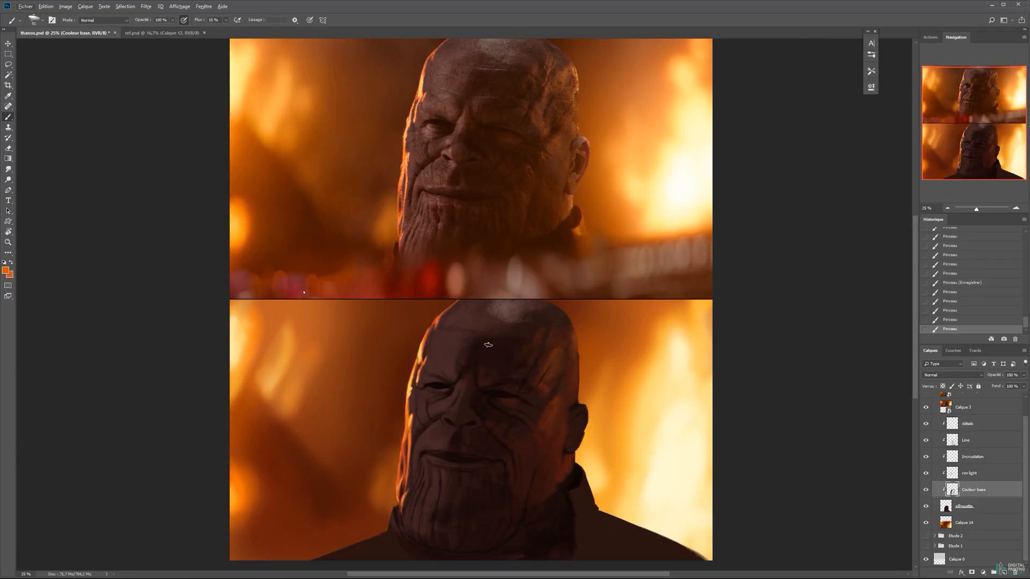
# Enlarge the brush, undo another trial stroke on the forehead and set the brush opacity to 62%.
pyautogui.keyDown('alt'); pyautogui.rightClick(472, 336); pyautogui.keyUp('alt')
pyautogui.moveTo(450, 336); pyautogui.dragTo(453, 373)
pyautogui.hotkey('ctrl', 'z')
pyautogui.click(161, 20)
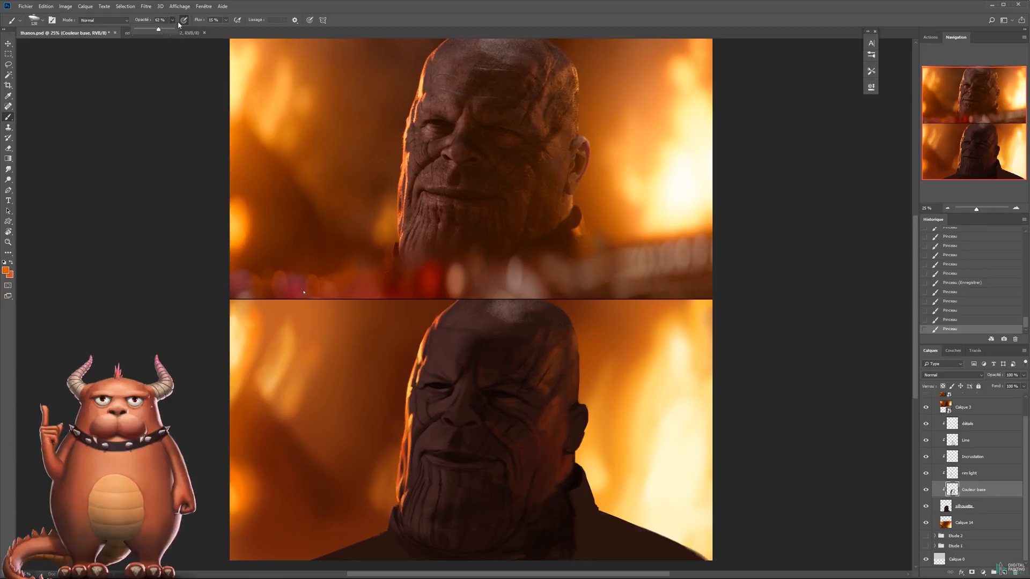
pyautogui.write('62')
pyautogui.press('Return')
# Sample the dark skin tone, lighten it to the reddish brown 6a3d3b and set the brush opacity to 100%.
pyautogui.keyDown('alt'); pyautogui.click(439, 363); pyautogui.keyUp('alt')
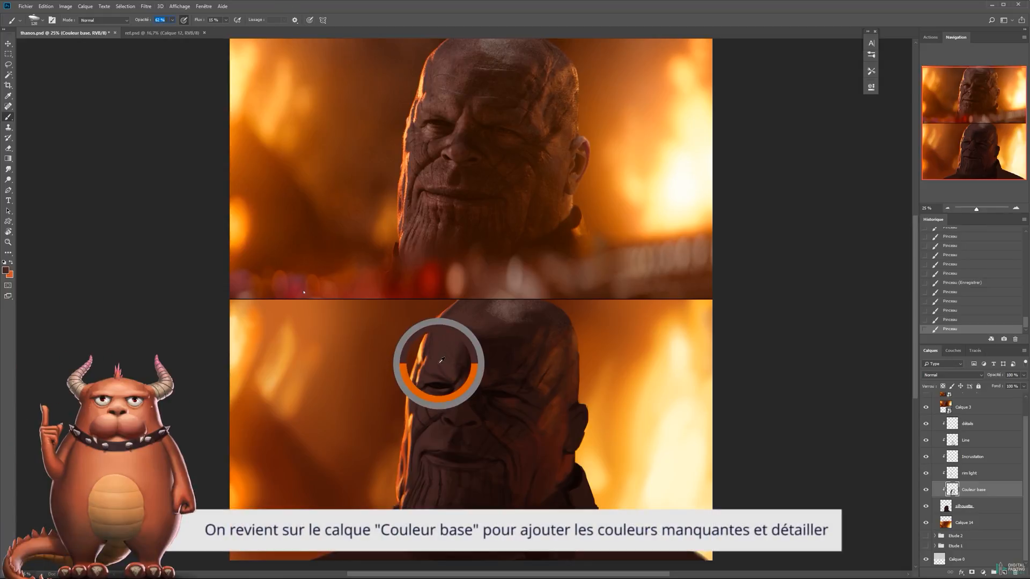
pyautogui.press('n')
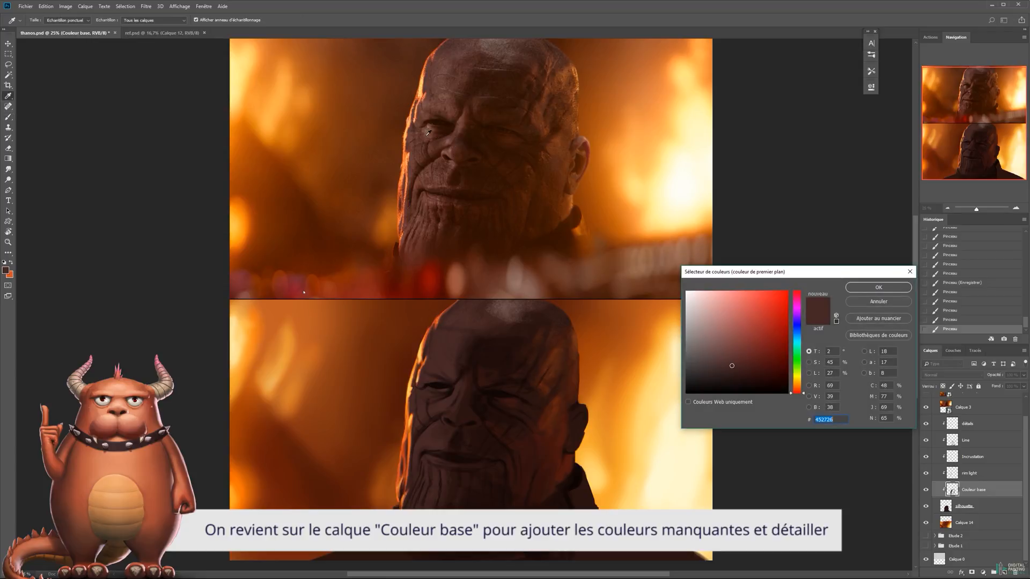
pyautogui.click(731, 351)
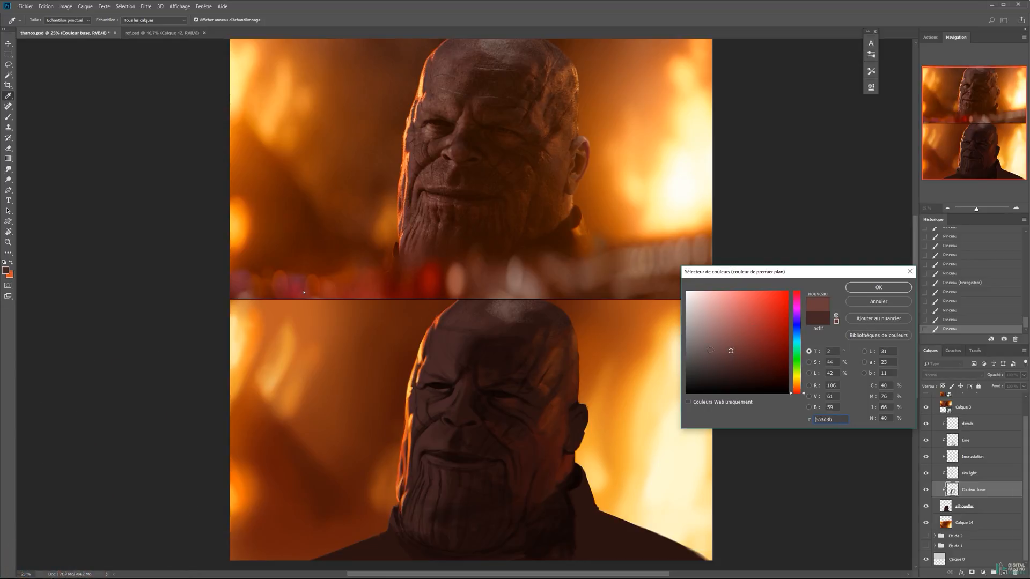
pyautogui.press('Return')
pyautogui.press('b')
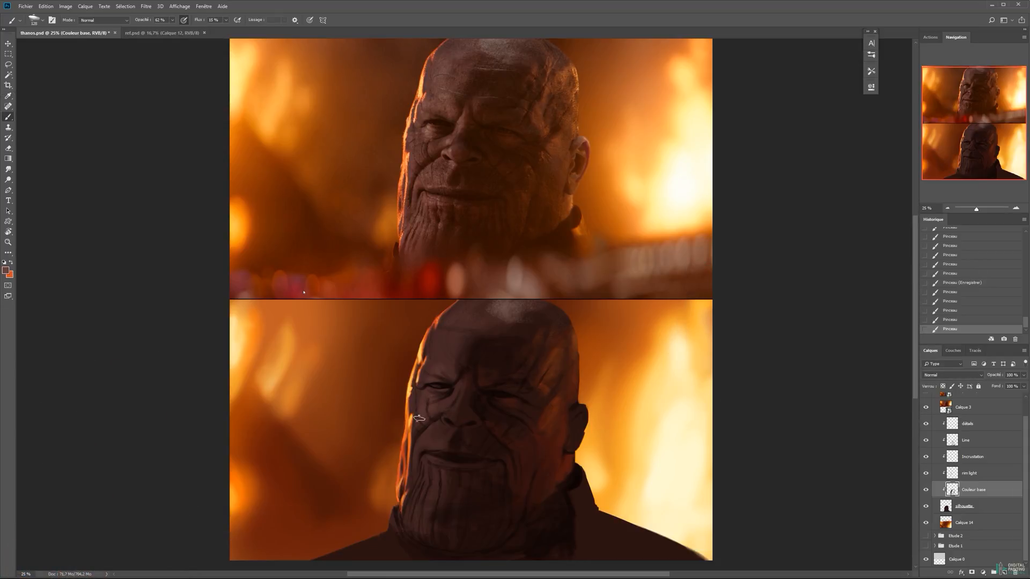
pyautogui.press('0')
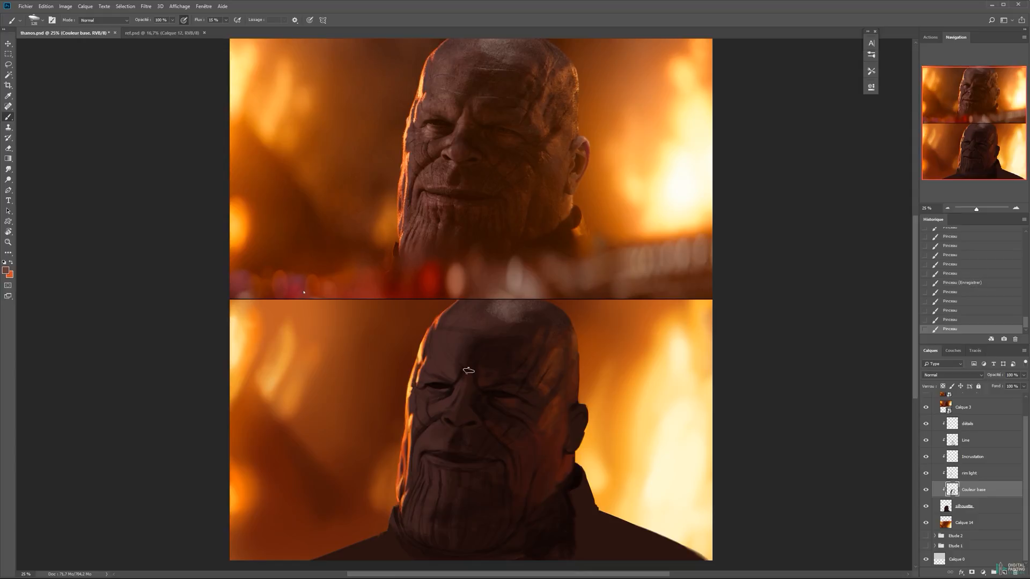
# Pick a brown skin tone and paint lighter touches around the eye and nose, sampling nearby face colours on Couleur base.
pyautogui.press('n')
pyautogui.click(729, 341)
pyautogui.press('Return')
pyautogui.moveTo(421, 391); pyautogui.dragTo(434, 397)
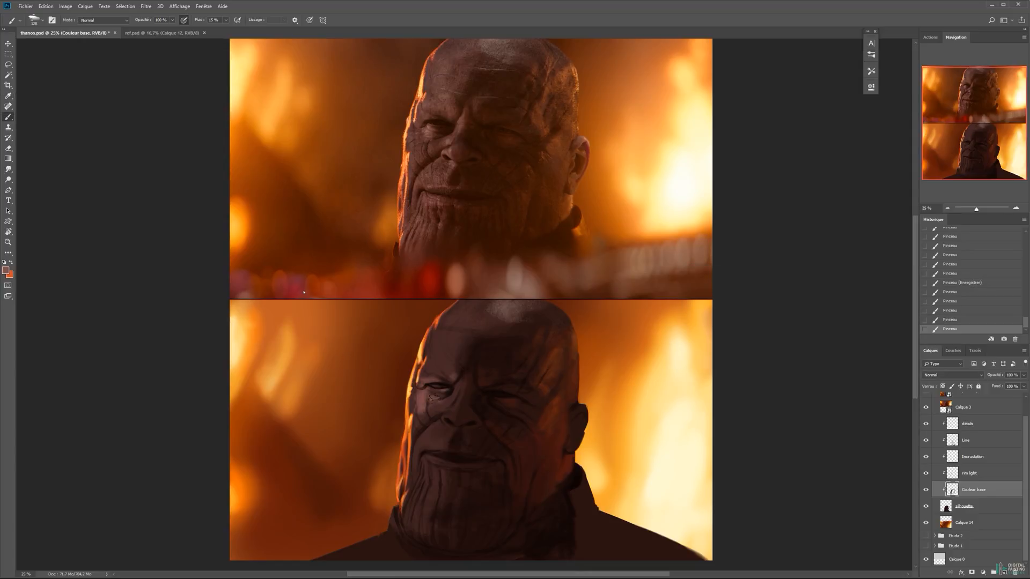
pyautogui.scroll(1, 445, 355)
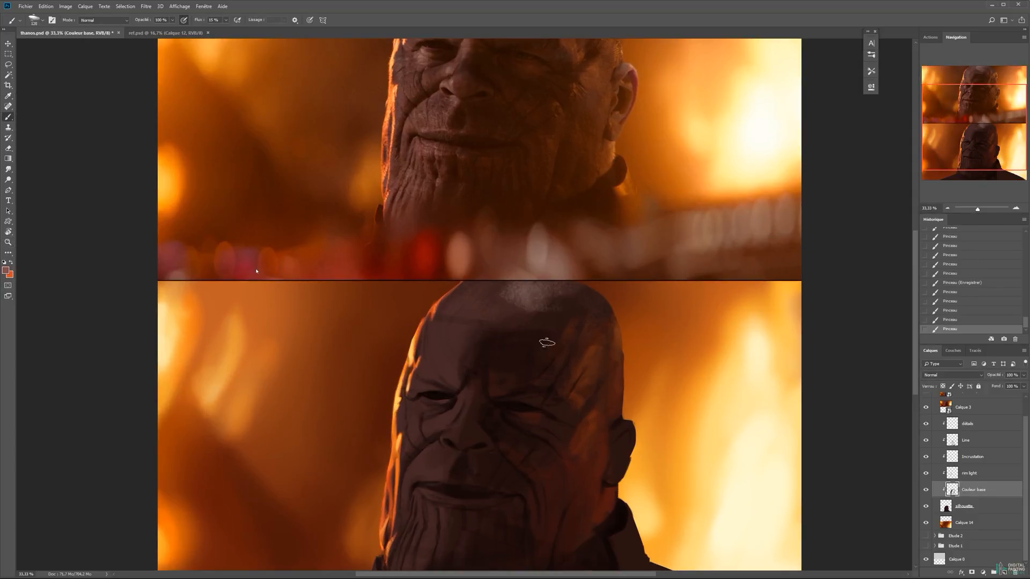
pyautogui.moveTo(505, 433)
pyautogui.mouseDown()
pyautogui.moveTo(494, 437)
pyautogui.moveTo(512, 419)
pyautogui.moveTo(489, 427)
pyautogui.moveTo(508, 432)
pyautogui.moveTo(506, 440)
pyautogui.mouseUp()
pyautogui.keyDown('alt'); pyautogui.click(482, 417); pyautogui.keyUp('alt')
pyautogui.keyDown('alt'); pyautogui.click(485, 423); pyautogui.keyUp('alt')
pyautogui.moveTo(477, 407)
pyautogui.mouseDown()
pyautogui.moveTo(498, 443)
pyautogui.moveTo(469, 411)
pyautogui.mouseUp()
# Paint the cheek and nose folds on Couleur base with a small brush, alternating the foreground and background tones.
pyautogui.press('x')
pyautogui.press('x')
pyautogui.press('x')
pyautogui.press('x')
pyautogui.press('x')
pyautogui.rightClick(458, 436)
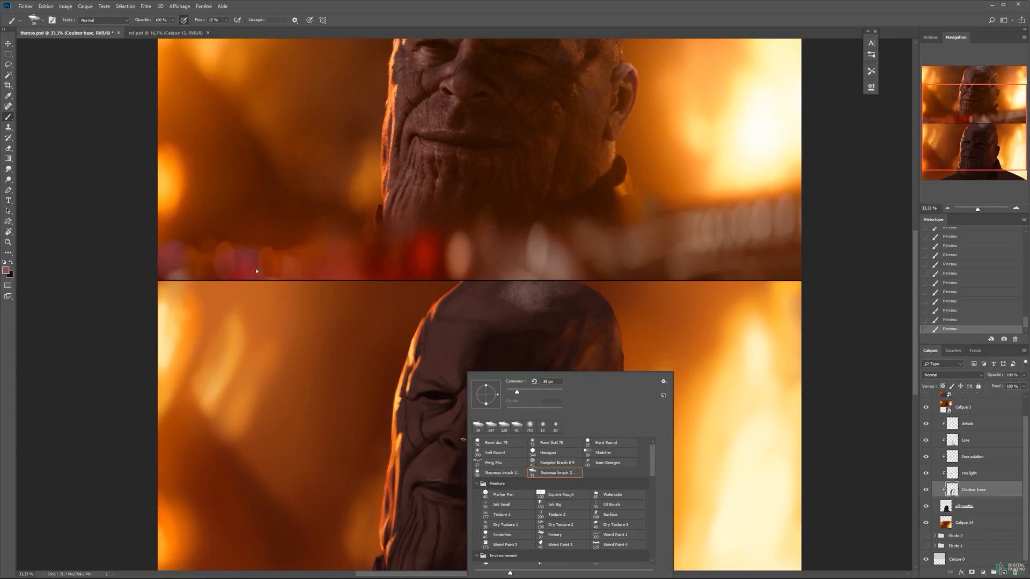
pyautogui.press('Return')
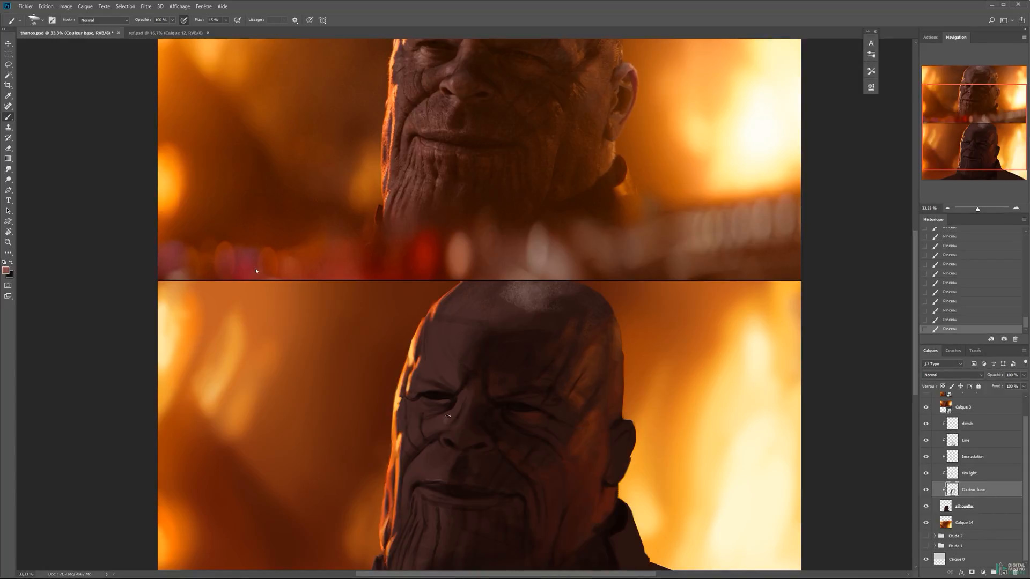
pyautogui.press('x')
pyautogui.press('x')
# Create a clipped layer named Détails above Couleur base and paint fine light and dark strokes around the eye.
pyautogui.hotkey('ctrl', 'shift', 'n')
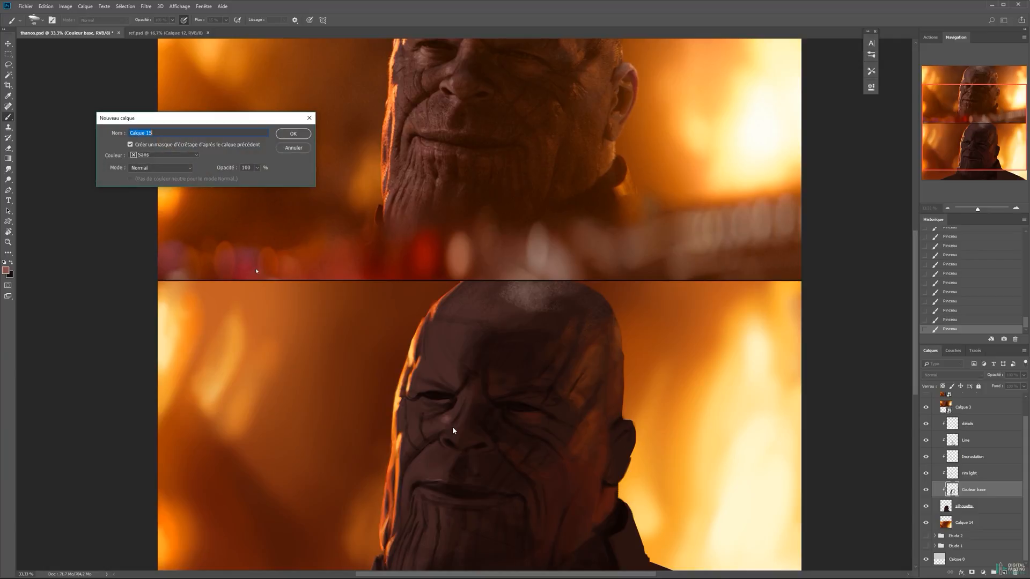
pyautogui.write('Détails')
pyautogui.press('Return')
pyautogui.click(422, 400)
pyautogui.click(421, 399)
pyautogui.moveTo(421, 399); pyautogui.dragTo(436, 404)
pyautogui.moveTo(425, 401)
pyautogui.mouseDown()
pyautogui.moveTo(443, 405)
pyautogui.moveTo(432, 400)
pyautogui.mouseUp()
pyautogui.press('x')
pyautogui.keyDown('alt'); pyautogui.click(429, 398); pyautogui.keyUp('alt')
pyautogui.press('x')
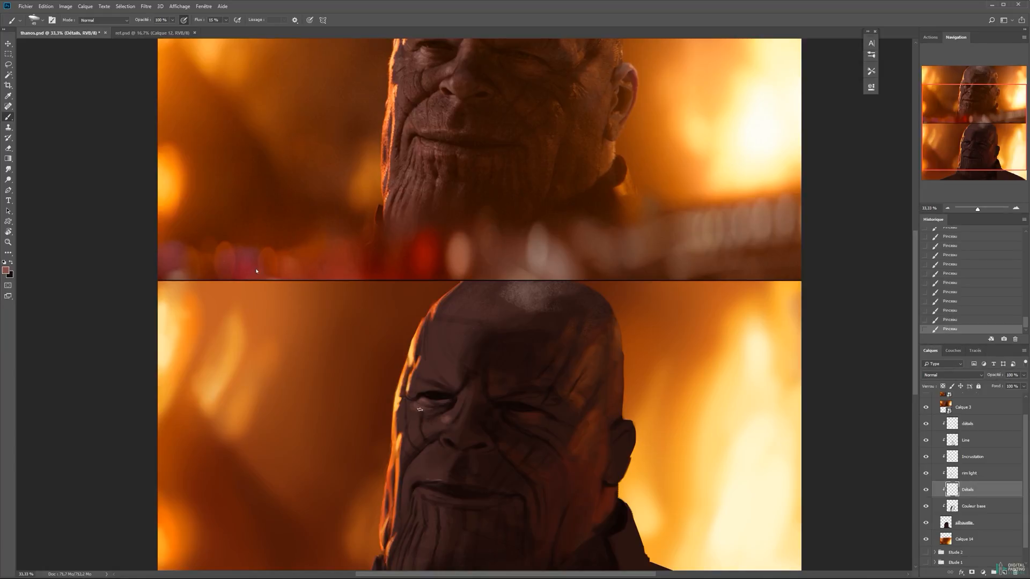
# Sample tones from the forehead and paint soft light and shadow strokes across it on the Détails layer.
pyautogui.moveTo(453, 382); pyautogui.dragTo(419, 428)
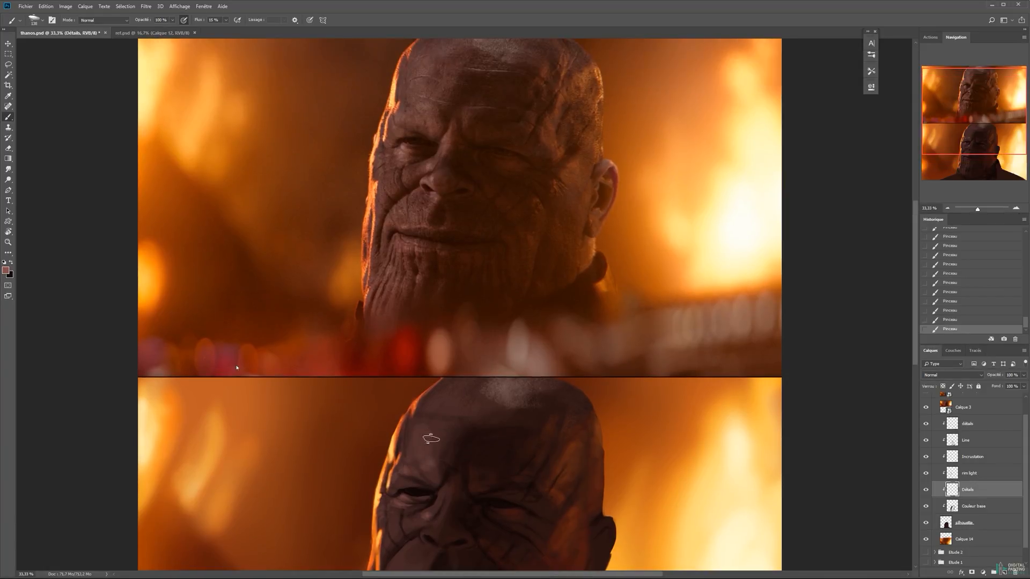
pyautogui.press('x')
pyautogui.keyDown('alt'); pyautogui.click(519, 451); pyautogui.keyUp('alt')
pyautogui.moveTo(483, 434)
pyautogui.mouseDown()
pyautogui.moveTo(491, 421)
pyautogui.moveTo(448, 416)
pyautogui.mouseUp()
pyautogui.press('x')
pyautogui.moveTo(490, 361); pyautogui.dragTo(492, 360)
pyautogui.keyDown('alt'); pyautogui.click(466, 412); pyautogui.keyUp('alt')
pyautogui.moveTo(481, 411); pyautogui.dragTo(460, 413)
# Sample the temple and brow tones, adjust the colour to a muted brown and model the area around the eye.
pyautogui.keyDown('alt'); pyautogui.click(403, 458); pyautogui.keyUp('alt')
pyautogui.moveTo(398, 457)
pyautogui.mouseDown()
pyautogui.moveTo(408, 458)
pyautogui.moveTo(397, 428)
pyautogui.moveTo(411, 456)
pyautogui.moveTo(392, 462)
pyautogui.mouseUp()
pyautogui.keyDown('alt'); pyautogui.click(419, 442); pyautogui.keyUp('alt')
pyautogui.keyDown('alt'); pyautogui.click(406, 476); pyautogui.keyUp('alt')
pyautogui.click(5, 270)
pyautogui.click(725, 349)
pyautogui.click(878, 287)
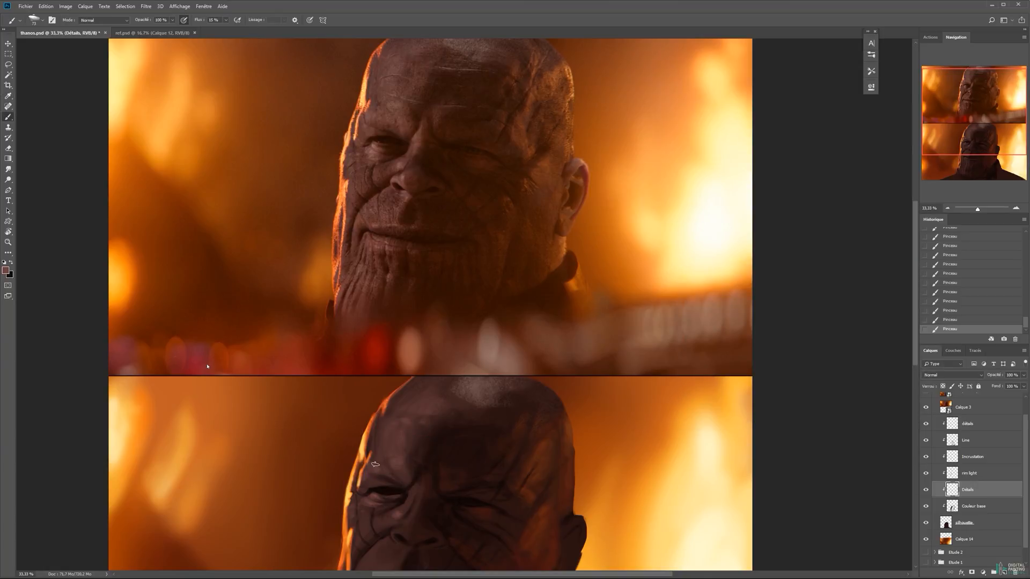
pyautogui.moveTo(384, 505); pyautogui.dragTo(385, 493)
# Switch to the other colour, adjust it to a dark reddish brown and paint the folds beneath the eye.
pyautogui.press('x')
pyautogui.click(5, 270)
pyautogui.click(726, 356)
pyautogui.click(878, 288)
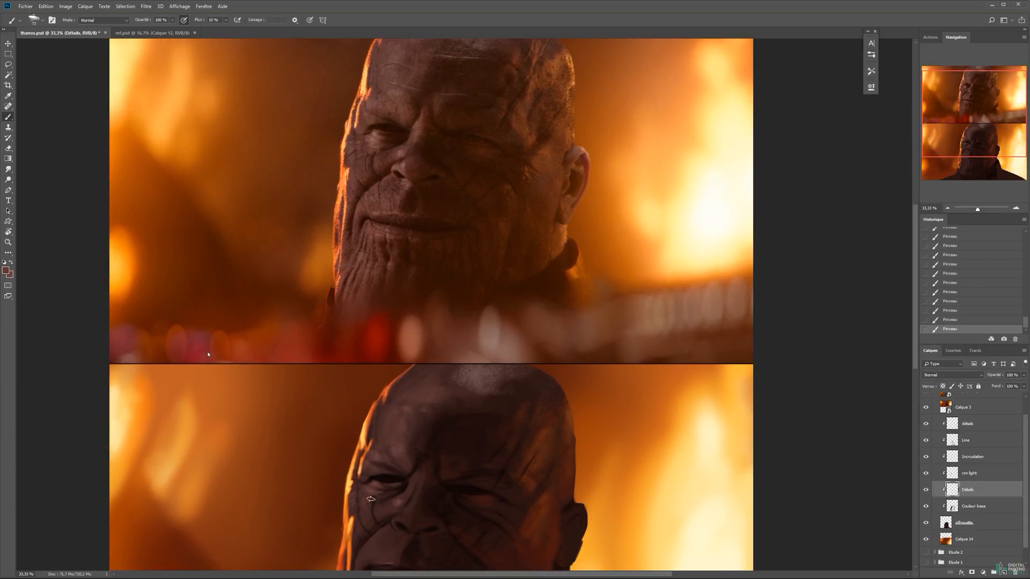
pyautogui.moveTo(368, 511); pyautogui.dragTo(368, 496)
# Shift the foreground to a deeper, more saturated dark red and shade the cheek beneath the eye.
pyautogui.click(5, 270)
pyautogui.click(746, 356)
pyautogui.click(878, 288)
pyautogui.click(5, 270)
pyautogui.click(748, 361)
pyautogui.click(878, 287)
pyautogui.moveTo(386, 495); pyautogui.dragTo(380, 456)
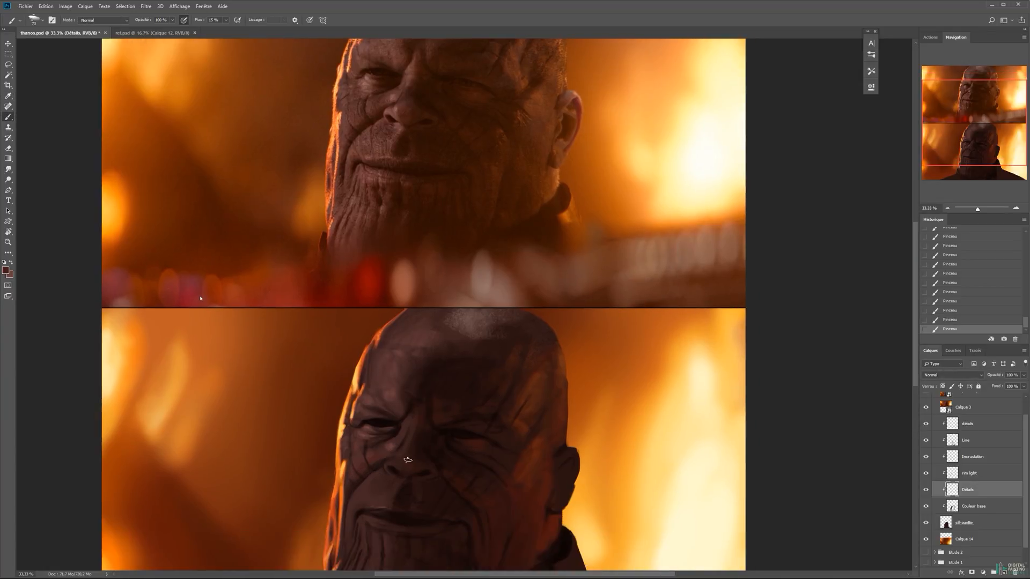
# Sample tones beside the nose, paint the brow and lower forehead wrinkles and clean them up with the Eraser.
pyautogui.keyDown('alt'); pyautogui.click(405, 463); pyautogui.keyUp('alt')
pyautogui.keyDown('alt'); pyautogui.click(408, 428); pyautogui.keyUp('alt')
pyautogui.keyDown('alt'); pyautogui.click(413, 421); pyautogui.keyUp('alt')
pyautogui.moveTo(434, 399)
pyautogui.mouseDown()
pyautogui.moveTo(437, 429)
pyautogui.moveTo(475, 429)
pyautogui.mouseUp()
pyautogui.press('e')
pyautogui.press('b')
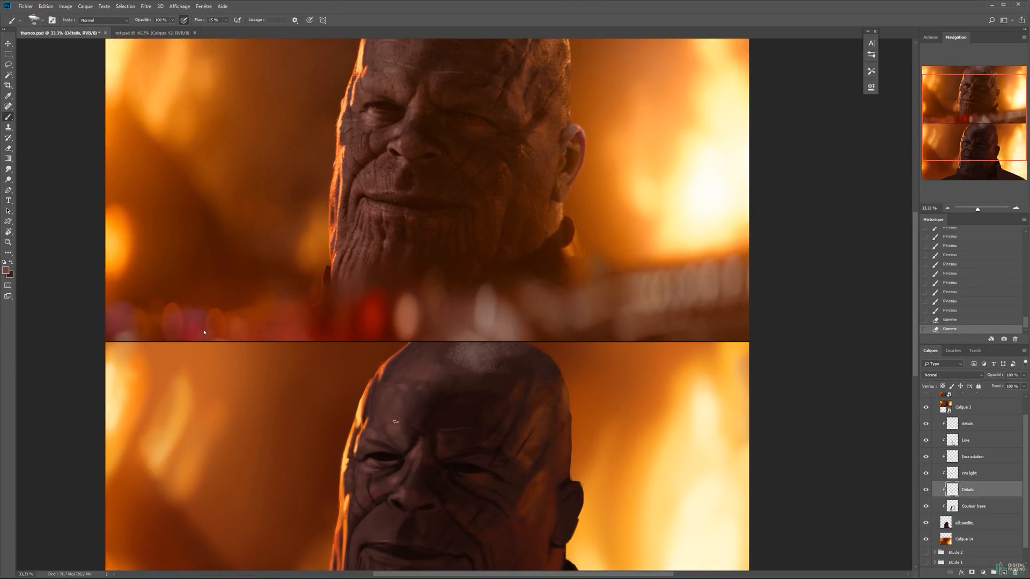
# Paint wrinkle strokes across the brow, touch them up with the Eraser and undo the last two strokes.
pyautogui.moveTo(413, 424); pyautogui.dragTo(420, 428)
pyautogui.moveTo(414, 424); pyautogui.dragTo(439, 428)
pyautogui.press('e')
pyautogui.press('b')
pyautogui.moveTo(437, 396)
pyautogui.mouseDown()
pyautogui.moveTo(451, 435)
pyautogui.moveTo(484, 422)
pyautogui.moveTo(469, 424)
pyautogui.moveTo(465, 448)
pyautogui.moveTo(485, 449)
pyautogui.mouseUp()
pyautogui.hotkey('ctrl', 'z')
pyautogui.hotkey('ctrl', 'z')
# Repaint the crease above the shaded eye, trim it with the Eraser and undo the last stroke.
pyautogui.moveTo(467, 450); pyautogui.dragTo(490, 450)
pyautogui.press('e')
pyautogui.moveTo(472, 451)
pyautogui.mouseDown()
pyautogui.moveTo(496, 451)
pyautogui.moveTo(446, 448)
pyautogui.moveTo(499, 433)
pyautogui.moveTo(462, 427)
pyautogui.mouseUp()
pyautogui.press('b')
pyautogui.hotkey('ctrl', 'z')
# Paint fine horizontal wrinkles across the forehead and soften their edges with the Eraser.
pyautogui.moveTo(452, 419); pyautogui.dragTo(464, 416)
pyautogui.moveTo(479, 427); pyautogui.dragTo(496, 429)
pyautogui.moveTo(495, 428); pyautogui.dragTo(455, 420)
pyautogui.press('e')
pyautogui.press('b')
pyautogui.moveTo(454, 419)
pyautogui.mouseDown()
pyautogui.moveTo(430, 409)
pyautogui.moveTo(443, 409)
pyautogui.mouseUp()
pyautogui.moveTo(461, 406)
pyautogui.mouseDown()
pyautogui.moveTo(483, 399)
pyautogui.moveTo(466, 400)
pyautogui.mouseUp()
pyautogui.moveTo(453, 460)
pyautogui.mouseDown()
pyautogui.moveTo(480, 325)
pyautogui.moveTo(497, 342)
pyautogui.mouseUp()
pyautogui.moveTo(465, 415)
pyautogui.mouseDown()
pyautogui.moveTo(448, 421)
pyautogui.moveTo(458, 437)
pyautogui.moveTo(461, 412)
pyautogui.mouseUp()
# Switch colours, sample the face tones and paint a stroke on the cheek beside the nose.
pyautogui.press('x')
pyautogui.keyDown('alt'); pyautogui.click(462, 417); pyautogui.keyUp('alt')
pyautogui.moveTo(412, 472)
pyautogui.mouseDown()
pyautogui.moveTo(400, 473)
pyautogui.moveTo(424, 463)
pyautogui.mouseUp()
pyautogui.keyDown('alt'); pyautogui.click(438, 415); pyautogui.keyUp('alt')
# Darken the foreground in stages to a dark reddish brown and paint a stroke above the mouth corner.
pyautogui.click(5, 271)
pyautogui.click(728, 335)
pyautogui.press('Return')
pyautogui.click(5, 270)
pyautogui.click(727, 347)
pyautogui.press('Return')
pyautogui.click(5, 270)
pyautogui.click(736, 356)
pyautogui.press('Return')
pyautogui.moveTo(410, 459)
pyautogui.mouseDown()
pyautogui.moveTo(418, 449)
pyautogui.moveTo(434, 472)
pyautogui.moveTo(415, 463)
pyautogui.mouseUp()
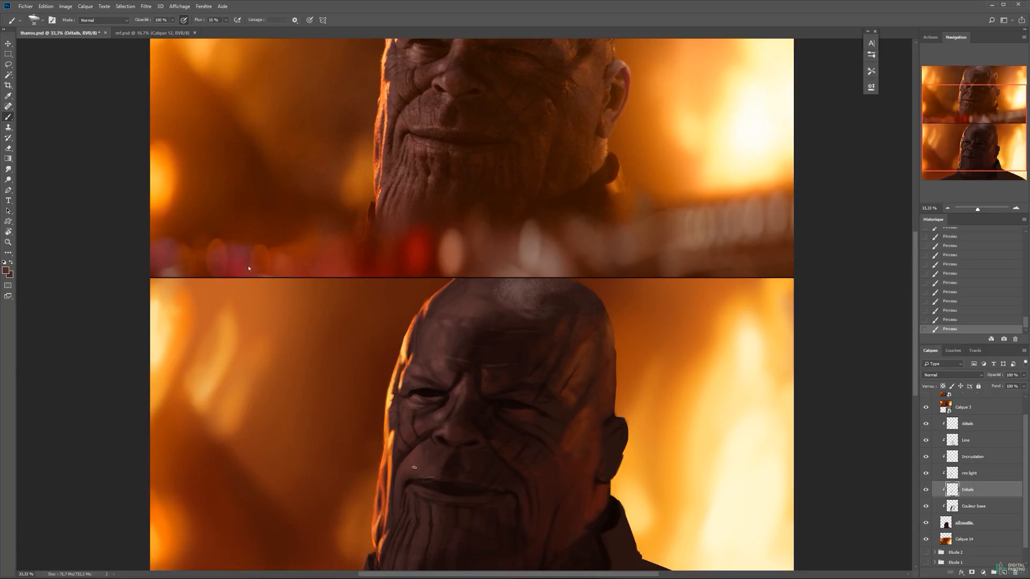
# Adjust the foreground to a slightly brighter dark red and add reddish touches around the nose and upper lip.
pyautogui.click(5, 270)
pyautogui.click(738, 349)
pyautogui.press('Return')
pyautogui.click(5, 270)
pyautogui.click(735, 343)
pyautogui.press('Return')
pyautogui.press('x')
pyautogui.press('x')
pyautogui.rightClick(453, 435)
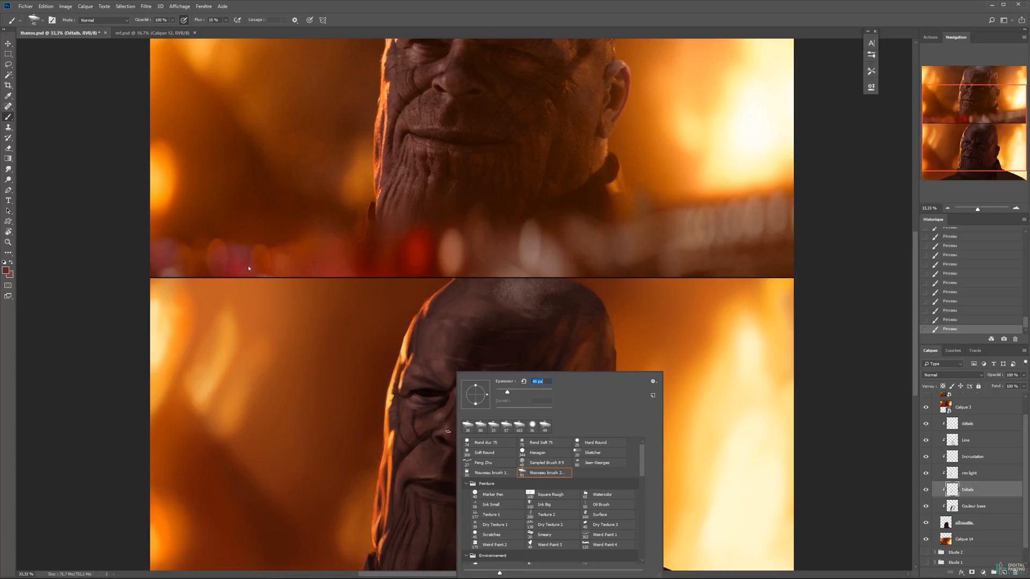
pyautogui.click(451, 435)
pyautogui.keyDown('ctrl'); pyautogui.click(452, 435); pyautogui.keyUp('ctrl')
# Alternate between the two reddish tones to refine the nose, upper lip and cheek while comparing with the reference.
pyautogui.press('x')
pyautogui.moveTo(530, 320)
pyautogui.mouseDown()
pyautogui.moveTo(469, 478)
pyautogui.moveTo(526, 212)
pyautogui.mouseUp()
pyautogui.press('x')
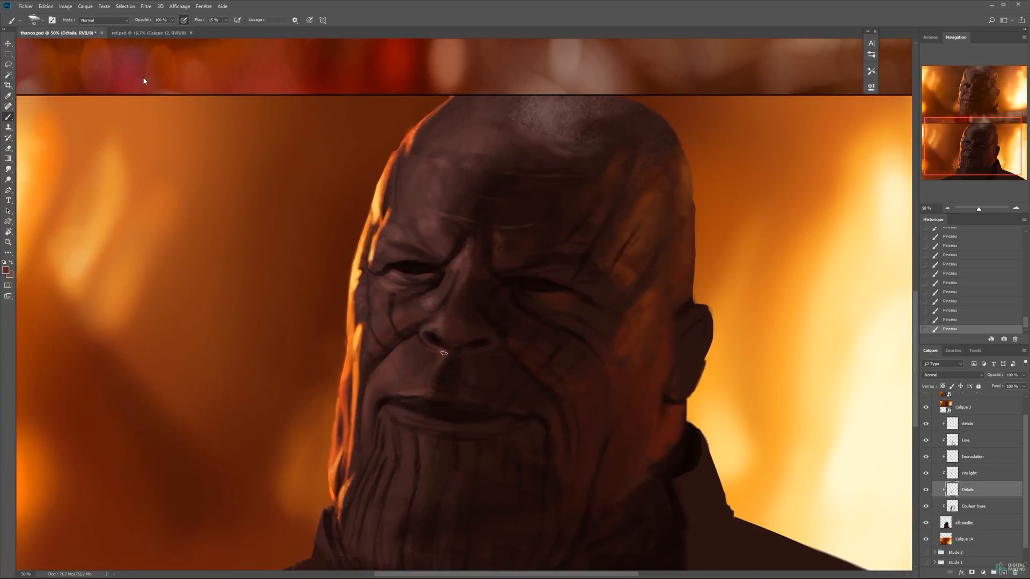
pyautogui.moveTo(143, 77)
pyautogui.mouseDown()
pyautogui.moveTo(127, 411)
pyautogui.moveTo(187, 303)
pyautogui.moveTo(211, 199)
pyautogui.moveTo(211, 362)
pyautogui.moveTo(224, 260)
pyautogui.moveTo(173, 501)
pyautogui.mouseUp()
pyautogui.moveTo(496, 436); pyautogui.dragTo(543, 179)
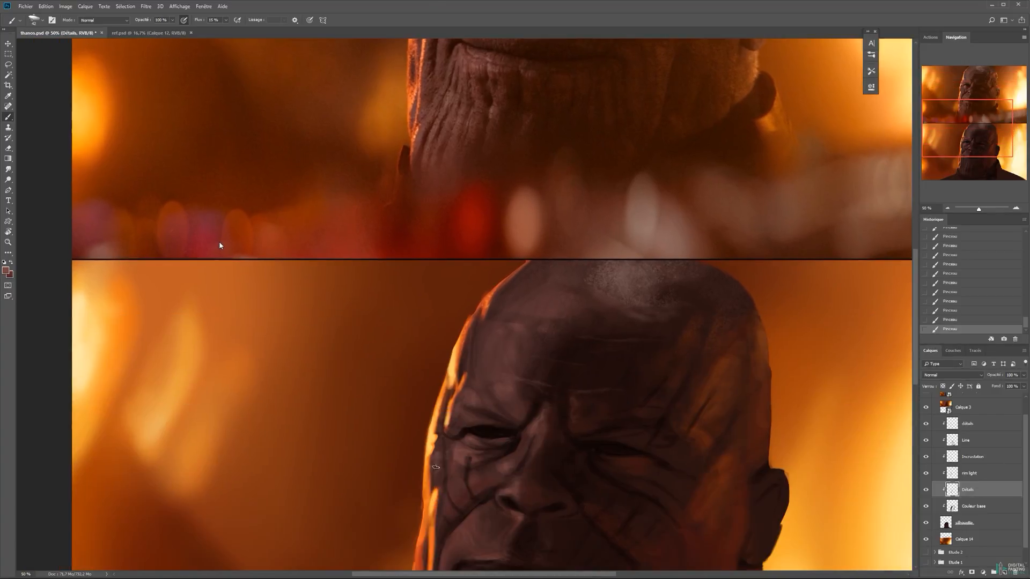
# Sample the tones around the lit eye and refine the eyelid, brow and temple next to the rim light.
pyautogui.keyDown('alt'); pyautogui.click(477, 425); pyautogui.keyUp('alt')
pyautogui.moveTo(477, 422); pyautogui.dragTo(449, 388)
pyautogui.press('x')
pyautogui.keyDown('alt'); pyautogui.click(446, 373); pyautogui.keyUp('alt')
pyautogui.moveTo(437, 438); pyautogui.dragTo(422, 402)
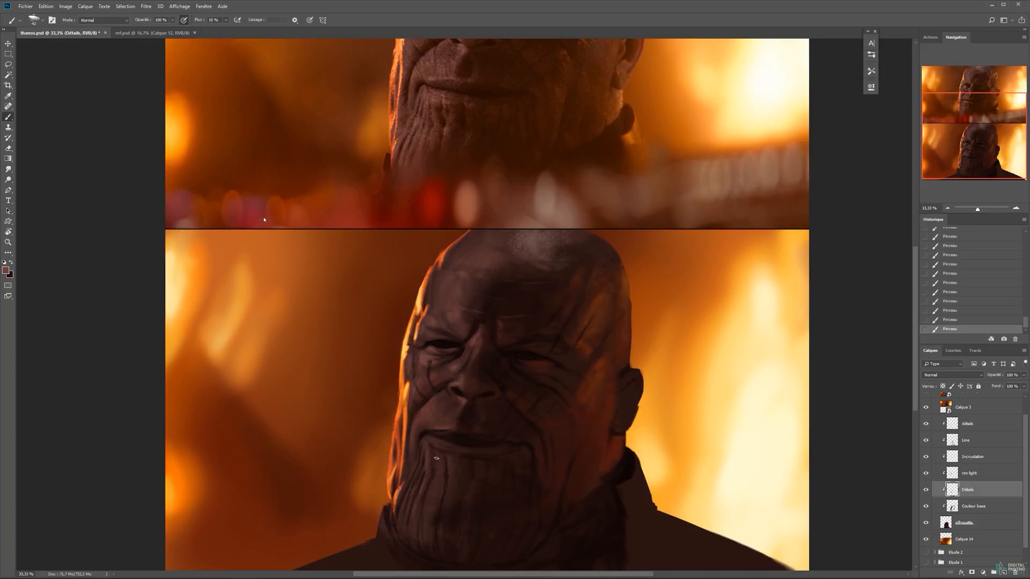
# Lasso the lit edge of the beard, nudge the selected artwork slightly left, deselect and reactivate the Détails layer.
pyautogui.press('l')
pyautogui.hotkey('alt', ']')
pyautogui.hotkey('alt', ']')
pyautogui.hotkey('alt', ']')
pyautogui.hotkey('alt', ']')
pyautogui.moveTo(421, 480)
pyautogui.mouseDown()
pyautogui.moveTo(429, 523)
pyautogui.moveTo(406, 535)
pyautogui.moveTo(417, 486)
pyautogui.mouseUp()
pyautogui.press('v')
pyautogui.click(413, 489)
pyautogui.press('Return')
pyautogui.click(1004, 441)
pyautogui.press('Left')
pyautogui.hotkey('ctrl', 'd')
pyautogui.click(974, 507)
pyautogui.click(968, 490)
pyautogui.press('b')
# Paint short strokes along the lit mouth corner and lips to define their shape.
pyautogui.rightClick(425, 449)
pyautogui.press('Escape')
pyautogui.moveTo(425, 446); pyautogui.dragTo(433, 451)
pyautogui.moveTo(427, 445); pyautogui.dragTo(439, 451)
pyautogui.moveTo(430, 444); pyautogui.dragTo(443, 450)
pyautogui.moveTo(435, 444); pyautogui.dragTo(449, 448)
pyautogui.moveTo(433, 437); pyautogui.dragTo(446, 439)
pyautogui.moveTo(438, 437); pyautogui.dragTo(459, 447)
# Choose a more saturated reddish brown and paint it along the lips near the lit mouth corner.
pyautogui.click(5, 270)
pyautogui.click(744, 333)
pyautogui.click(893, 283)
pyautogui.moveTo(444, 441); pyautogui.dragTo(454, 446)
pyautogui.moveTo(437, 437); pyautogui.dragTo(450, 444)
pyautogui.moveTo(436, 433); pyautogui.dragTo(446, 440)
# Darken the foreground in stages to a near-black brown for deepening the mouth and beard folds.
pyautogui.click(5, 270)
pyautogui.click(756, 349)
pyautogui.click(894, 283)
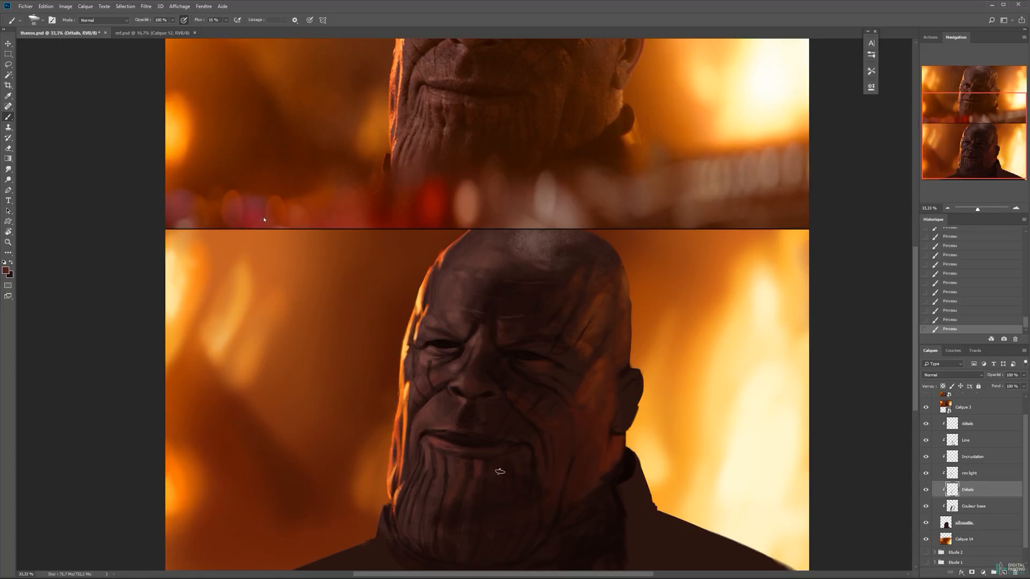
pyautogui.click(5, 271)
pyautogui.click(756, 368)
pyautogui.click(878, 288)
pyautogui.click(5, 270)
pyautogui.click(757, 378)
pyautogui.click(878, 287)
pyautogui.moveTo(547, 442); pyautogui.dragTo(517, 472)
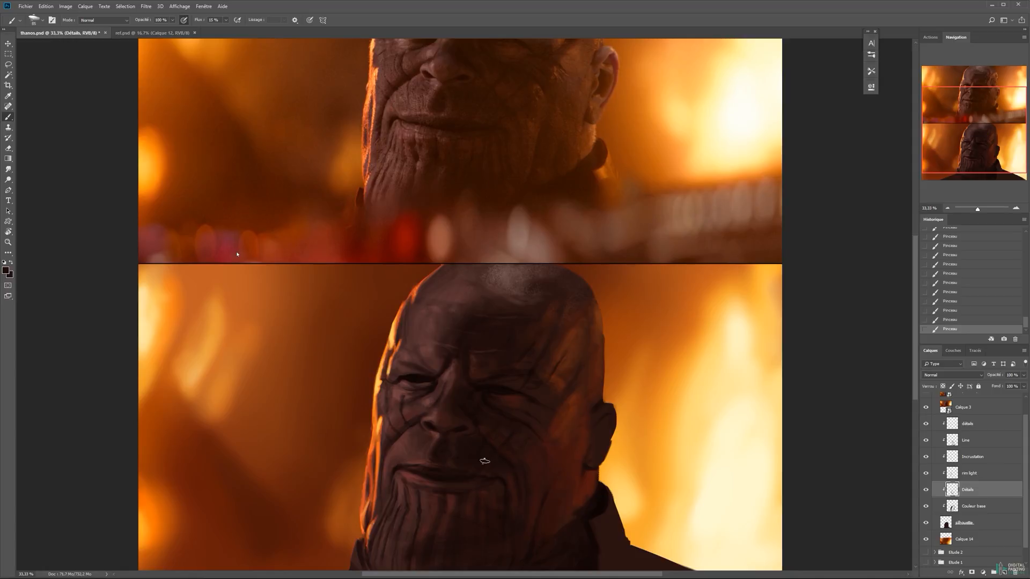
# Deepen the cheek and forehead folds with near-black brown strokes and save the document.
pyautogui.moveTo(511, 487); pyautogui.dragTo(494, 473)
pyautogui.moveTo(530, 391); pyautogui.dragTo(499, 487)
pyautogui.moveTo(512, 444)
pyautogui.mouseDown()
pyautogui.moveTo(513, 416)
pyautogui.moveTo(488, 407)
pyautogui.moveTo(501, 413)
pyautogui.mouseUp()
pyautogui.moveTo(507, 417); pyautogui.dragTo(478, 425)
pyautogui.keyDown('alt'); pyautogui.click(462, 427); pyautogui.keyUp('alt')
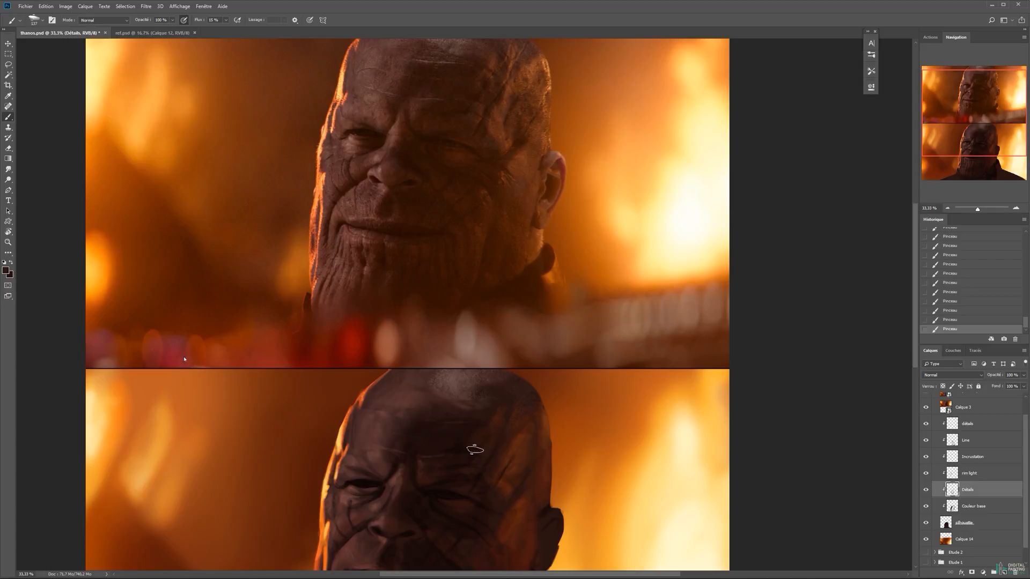
pyautogui.press('v')
pyautogui.moveTo(444, 443); pyautogui.dragTo(472, 465)
pyautogui.press('b')
pyautogui.hotkey('ctrl', 's')
# Paint short strokes across the forehead and shaded temple using tones sampled from the face.
pyautogui.moveTo(495, 411)
pyautogui.mouseDown()
pyautogui.moveTo(517, 327)
pyautogui.moveTo(512, 368)
pyautogui.mouseUp()
pyautogui.moveTo(455, 434)
pyautogui.mouseDown()
pyautogui.moveTo(441, 434)
pyautogui.moveTo(465, 454)
pyautogui.mouseUp()
pyautogui.keyDown('alt'); pyautogui.click(461, 464); pyautogui.keyUp('alt')
pyautogui.moveTo(467, 442)
pyautogui.mouseDown()
pyautogui.moveTo(476, 453)
pyautogui.moveTo(493, 445)
pyautogui.mouseUp()
pyautogui.hotkey('ctrl', 'z')
pyautogui.moveTo(499, 443); pyautogui.dragTo(512, 438)
pyautogui.moveTo(536, 429); pyautogui.dragTo(544, 418)
pyautogui.moveTo(552, 429); pyautogui.dragTo(559, 424)
pyautogui.moveTo(503, 474); pyautogui.dragTo(553, 481)
pyautogui.hotkey('ctrl', 'z')
pyautogui.keyDown('alt'); pyautogui.click(547, 464); pyautogui.keyUp('alt')
pyautogui.keyDown('alt'); pyautogui.click(552, 467); pyautogui.keyUp('alt')
# Choose a new foreground colour and stroke it over the wrinkles of the shaded temple.
pyautogui.press('n')
pyautogui.click(765, 365)
pyautogui.press('Return')
pyautogui.moveTo(555, 444); pyautogui.dragTo(523, 391)
# Adjust the foreground to a saturated red-brown and paint it near the outer edge of the temple.
pyautogui.press('n')
pyautogui.click(797, 387)
pyautogui.press('Return')
pyautogui.press('n')
pyautogui.click(760, 343)
pyautogui.press('Return')
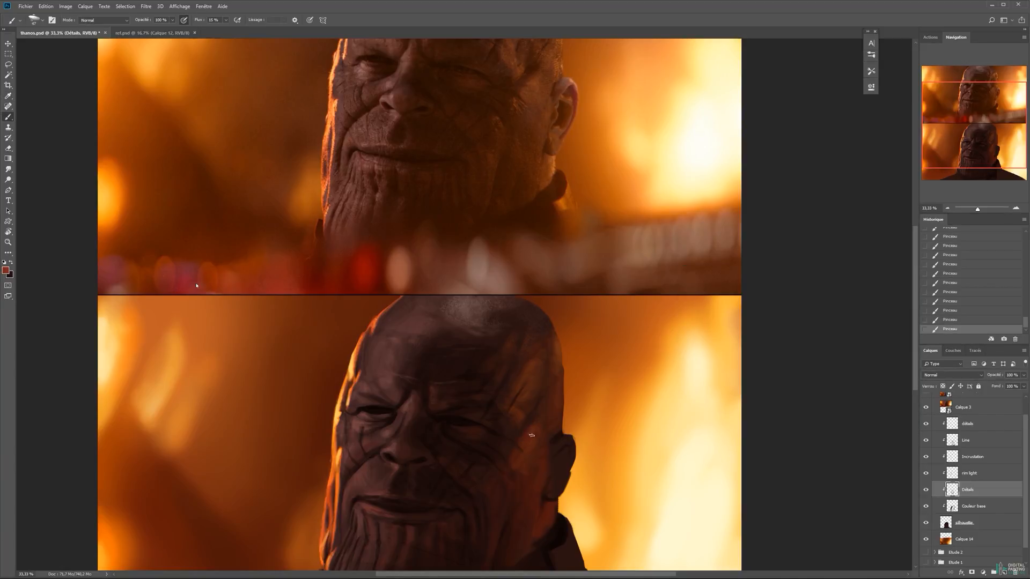
pyautogui.press('n')
pyautogui.click(753, 338)
pyautogui.press('Return')
pyautogui.moveTo(554, 398); pyautogui.dragTo(552, 424)
# Readjust the foreground colour and the brush settings, and save the document.
pyautogui.press('n')
pyautogui.press('Return')
pyautogui.press('n')
pyautogui.click(797, 384)
pyautogui.click(764, 325)
pyautogui.press('Return')
pyautogui.rightClick(556, 400)
pyautogui.click(609, 392)
pyautogui.press('Return')
pyautogui.hotkey('ctrl', 's')
# Change the foreground colour and add short strokes on the shaded brow area and the temple's outer edge.
pyautogui.press('n')
pyautogui.click(759, 373)
pyautogui.press('Return')
pyautogui.moveTo(495, 471); pyautogui.dragTo(489, 480)
pyautogui.press('x')
pyautogui.moveTo(544, 417); pyautogui.dragTo(548, 428)
# Choose a bright orange and paint a thin rim light down the head's outer edge above the ear.
pyautogui.press('n')
pyautogui.click(767, 311)
pyautogui.press('Return')
pyautogui.moveTo(546, 420); pyautogui.dragTo(548, 433)
pyautogui.moveTo(547, 425); pyautogui.dragTo(549, 436)
pyautogui.moveTo(547, 427); pyautogui.dragTo(549, 439)
pyautogui.moveTo(548, 431); pyautogui.dragTo(550, 444)
pyautogui.moveTo(548, 437); pyautogui.dragTo(545, 464)
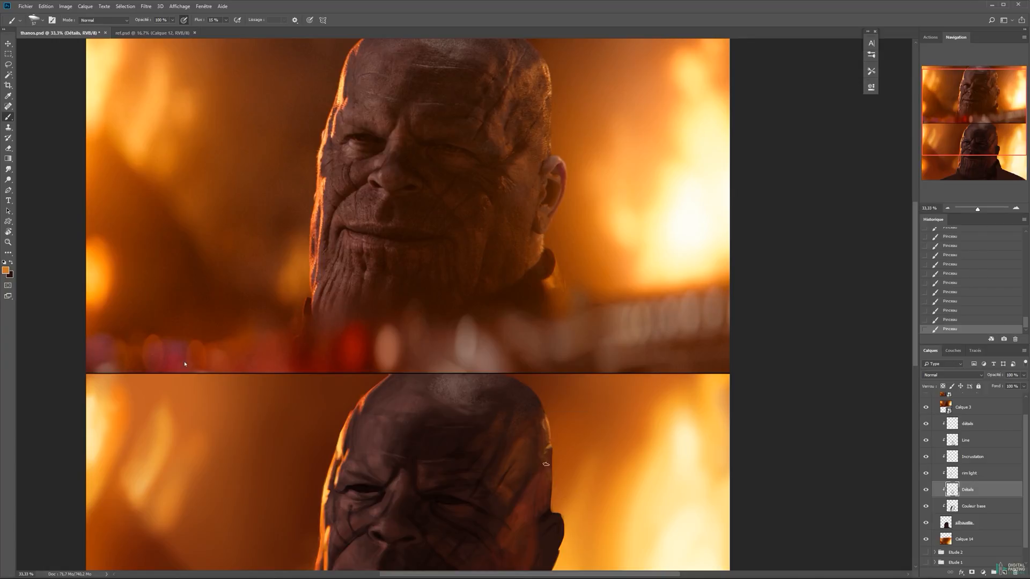
pyautogui.moveTo(555, 504); pyautogui.dragTo(549, 490)
pyautogui.moveTo(546, 467)
pyautogui.mouseDown()
pyautogui.moveTo(560, 467)
pyautogui.moveTo(547, 435)
pyautogui.mouseUp()
# Choose a darker foreground colour and blend the shaded temple wrinkles with tones sampled from the face.
pyautogui.press('n')
pyautogui.click(798, 380)
pyautogui.press('Return')
pyautogui.keyDown('alt'); pyautogui.click(527, 447); pyautogui.keyUp('alt')
pyautogui.moveTo(523, 505)
pyautogui.mouseDown()
pyautogui.moveTo(499, 403)
pyautogui.moveTo(495, 428)
pyautogui.mouseUp()
pyautogui.keyDown('alt'); pyautogui.click(474, 478); pyautogui.keyUp('alt')
pyautogui.keyDown('alt'); pyautogui.click(503, 431); pyautogui.keyUp('alt')
# Shade the side of the head and the ear with sampled tones.
pyautogui.moveTo(522, 394); pyautogui.dragTo(519, 453)
pyautogui.moveTo(520, 452); pyautogui.dragTo(518, 453)
pyautogui.moveTo(515, 494); pyautogui.dragTo(517, 463)
pyautogui.keyDown('alt'); pyautogui.click(522, 498); pyautogui.keyUp('alt')
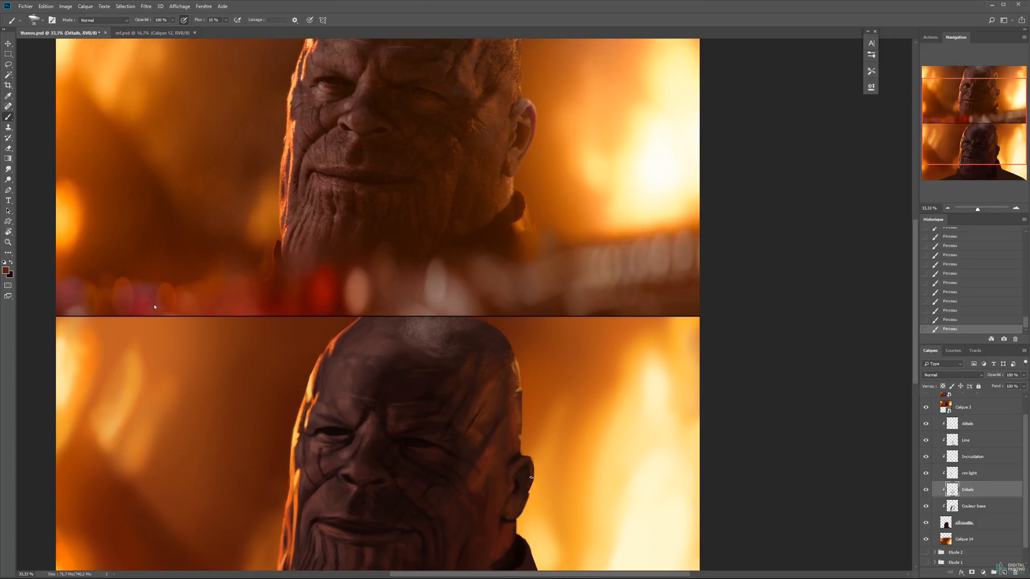
pyautogui.moveTo(525, 474); pyautogui.dragTo(527, 440)
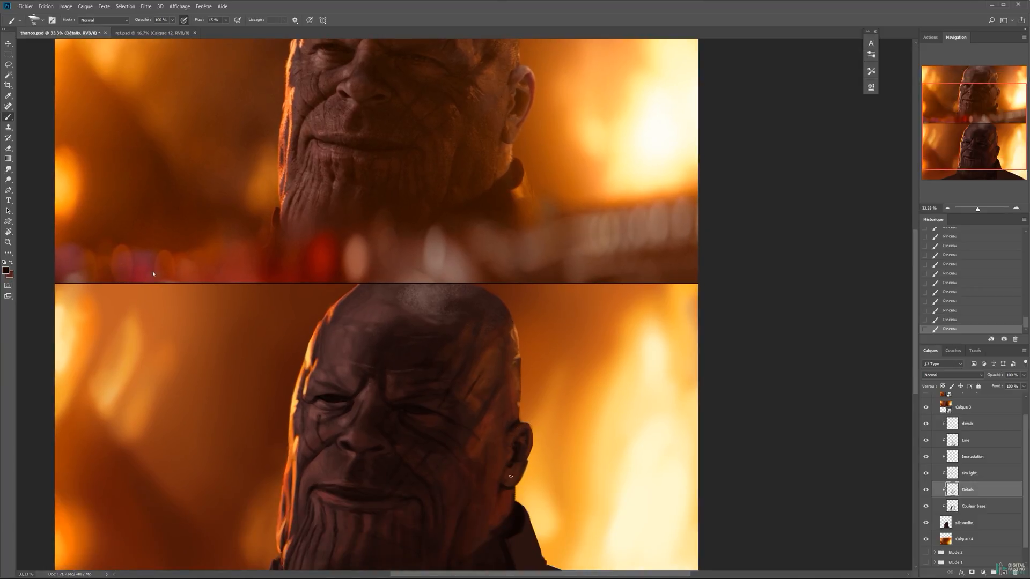
# Activate the uppermost détails layer and paint short strokes on the ear and the neck edge.
pyautogui.click(965, 424)
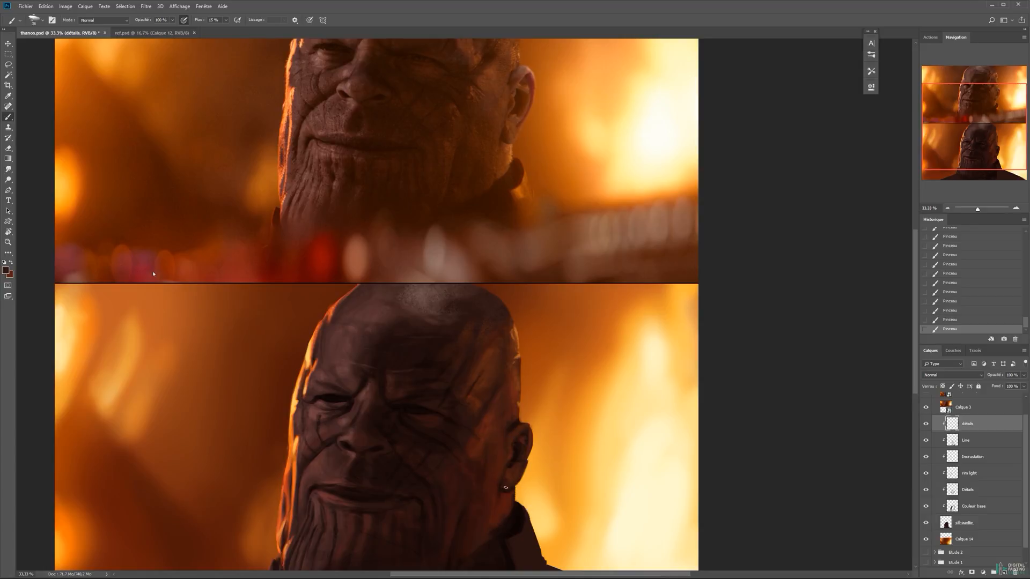
pyautogui.moveTo(519, 403); pyautogui.dragTo(518, 397)
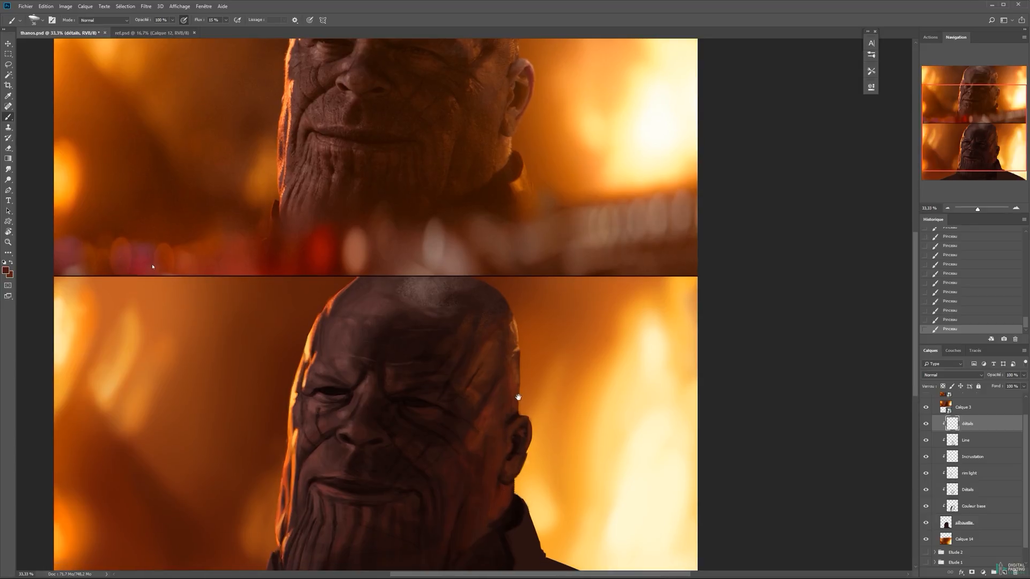
pyautogui.moveTo(510, 447); pyautogui.dragTo(518, 447)
pyautogui.moveTo(512, 486); pyautogui.dragTo(505, 503)
# Sample warm colours and paint an orange glow over the neck between the ear and the collar.
pyautogui.moveTo(511, 469)
pyautogui.mouseDown()
pyautogui.moveTo(521, 470)
pyautogui.moveTo(485, 536)
pyautogui.mouseUp()
pyautogui.hotkey('ctrl', 'z')
pyautogui.keyDown('alt'); pyautogui.click(514, 485); pyautogui.keyUp('alt')
pyautogui.moveTo(512, 510); pyautogui.dragTo(481, 540)
pyautogui.keyDown('alt'); pyautogui.click(516, 501); pyautogui.keyUp('alt')
pyautogui.moveTo(513, 488); pyautogui.dragTo(495, 489)
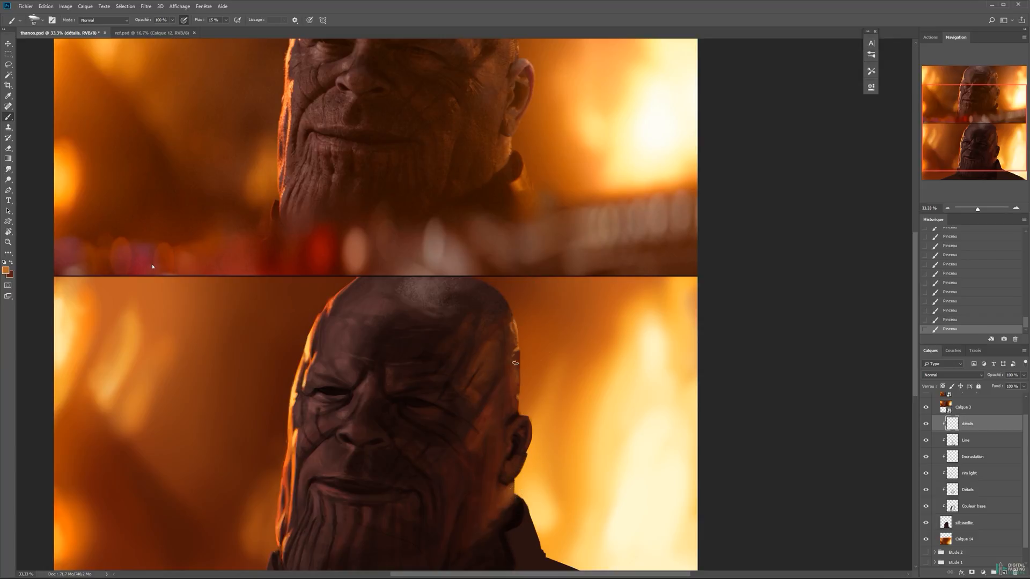
# On the Calque 14 background layer, change the brush and paint sampled background tones around the neck and collar.
pyautogui.click(968, 537)
pyautogui.rightClick(539, 456)
pyautogui.click(630, 444)
pyautogui.keyDown('alt'); pyautogui.click(530, 350); pyautogui.keyUp('alt')
pyautogui.moveTo(531, 497); pyautogui.dragTo(526, 510)
pyautogui.moveTo(521, 487); pyautogui.dragTo(536, 536)
pyautogui.keyDown('alt'); pyautogui.click(532, 438); pyautogui.keyUp('alt')
# Select a rectangular area of the background around the head and shoulder and copy it to a new layer.
pyautogui.press('m')
pyautogui.moveTo(362, 116); pyautogui.dragTo(671, 578)
pyautogui.hotkey('ctrl', 'j')
pyautogui.hotkey('ctrl', 't')
pyautogui.moveTo(370, 271)
pyautogui.mouseDown()
pyautogui.moveTo(355, 269)
pyautogui.moveTo(392, 274)
pyautogui.mouseUp()
pyautogui.hotkey('ctrl', 'z')
pyautogui.press('Return')
# Paint the background with the Brush along the outer edge of the collar and shoulder.
pyautogui.press('e')
pyautogui.press('b')
pyautogui.moveTo(474, 316); pyautogui.dragTo(478, 335)
pyautogui.moveTo(475, 325); pyautogui.dragTo(483, 346)
pyautogui.moveTo(477, 333); pyautogui.dragTo(499, 384)
pyautogui.moveTo(489, 370); pyautogui.dragTo(517, 394)
pyautogui.moveTo(531, 394); pyautogui.dragTo(563, 417)
# Sample background colours, repaint the area beside the collar and shoulder, and save the document.
pyautogui.keyDown('alt'); pyautogui.click(570, 400); pyautogui.keyUp('alt')
pyautogui.moveTo(531, 403); pyautogui.dragTo(569, 417)
pyautogui.moveTo(539, 405)
pyautogui.mouseDown()
pyautogui.moveTo(588, 425)
pyautogui.moveTo(564, 421)
pyautogui.mouseUp()
pyautogui.keyDown('alt'); pyautogui.click(513, 244); pyautogui.keyUp('alt')
pyautogui.moveTo(482, 348); pyautogui.dragTo(499, 396)
pyautogui.hotkey('ctrl', 's')
# Return to the Détails layer and define the dark line between the lips with sampled tones.
pyautogui.click(968, 424)
pyautogui.moveTo(469, 341); pyautogui.dragTo(583, 411)
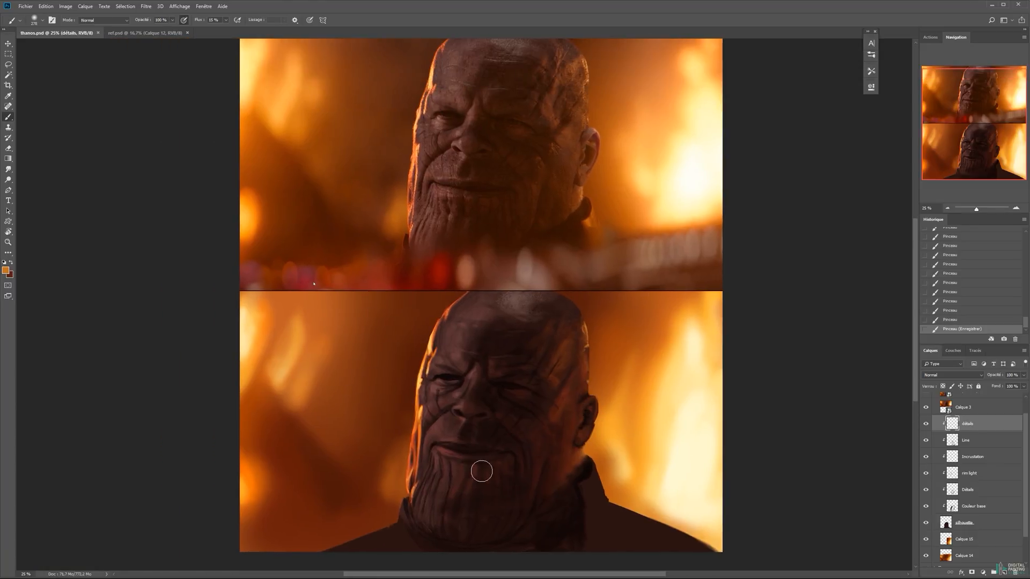
pyautogui.keyDown('ctrl'); pyautogui.click(451, 460); pyautogui.keyUp('ctrl')
pyautogui.click(968, 489)
pyautogui.keyDown('alt'); pyautogui.click(448, 454); pyautogui.keyUp('alt')
pyautogui.moveTo(442, 452)
pyautogui.mouseDown()
pyautogui.moveTo(426, 450)
pyautogui.moveTo(446, 454)
pyautogui.mouseUp()
pyautogui.keyDown('alt'); pyautogui.click(442, 446); pyautogui.keyUp('alt')
pyautogui.moveTo(439, 447); pyautogui.dragTo(462, 457)
pyautogui.moveTo(450, 454); pyautogui.dragTo(475, 459)
pyautogui.moveTo(461, 455); pyautogui.dragTo(501, 457)
pyautogui.moveTo(482, 460); pyautogui.dragTo(509, 456)
# Draw thin dark vertical folds in the beard just below the lips.
pyautogui.moveTo(450, 472); pyautogui.dragTo(449, 499)
pyautogui.moveTo(455, 467); pyautogui.dragTo(457, 490)
pyautogui.moveTo(473, 467); pyautogui.dragTo(474, 488)
pyautogui.rightClick(481, 472)
pyautogui.click(472, 473)
pyautogui.hotkey('ctrl', 'z')
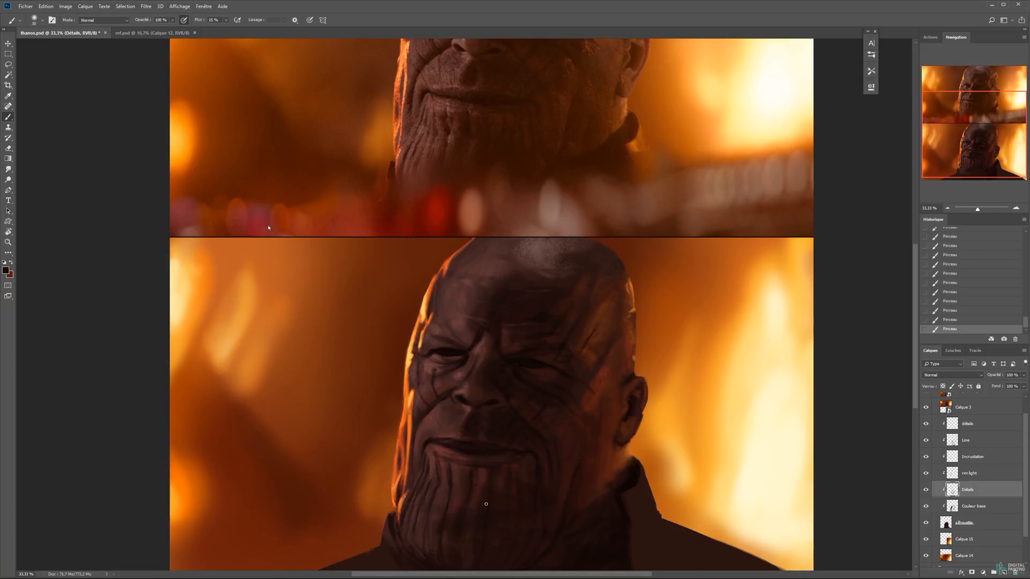
# Paint further dark strokes along the beard folds and shaded cheek, and save the document.
pyautogui.moveTo(537, 501); pyautogui.dragTo(522, 451)
pyautogui.moveTo(532, 398); pyautogui.dragTo(490, 467)
pyautogui.moveTo(488, 532); pyautogui.dragTo(484, 466)
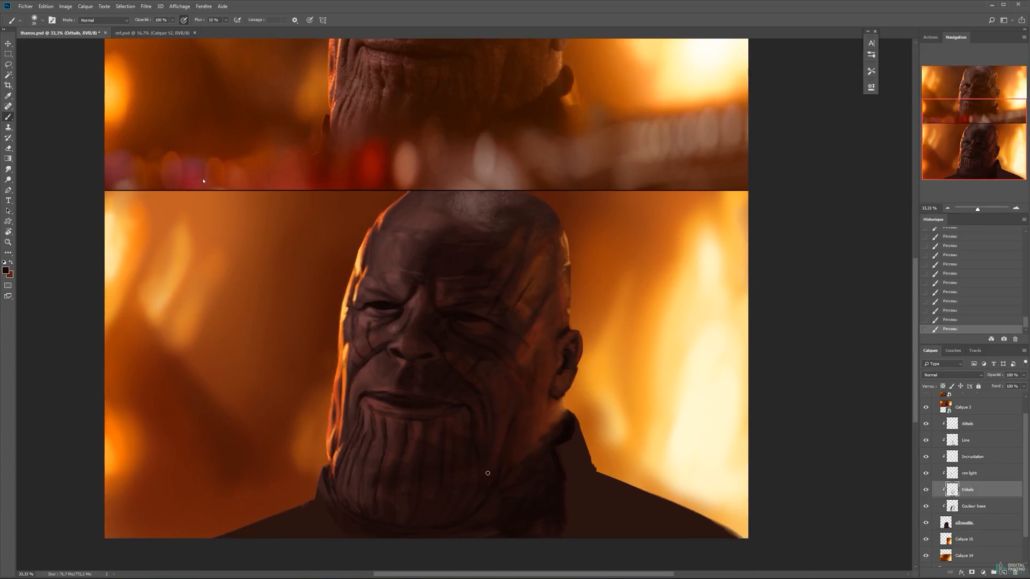
pyautogui.moveTo(509, 358)
pyautogui.mouseDown()
pyautogui.moveTo(506, 490)
pyautogui.moveTo(517, 262)
pyautogui.moveTo(538, 388)
pyautogui.moveTo(494, 391)
pyautogui.moveTo(473, 358)
pyautogui.mouseUp()
pyautogui.hotkey('ctrl', 's')
# Sample orange from the scene, change the brush and paint a first glowing stroke on the collar.
pyautogui.keyDown('alt'); pyautogui.click(596, 378); pyautogui.keyUp('alt')
pyautogui.rightClick(579, 485)
pyautogui.click(671, 472)
pyautogui.keyDown('alt'); pyautogui.click(598, 306); pyautogui.keyUp('alt')
pyautogui.press('n')
pyautogui.press('Return')
pyautogui.moveTo(572, 505)
pyautogui.mouseDown()
pyautogui.moveTo(567, 490)
pyautogui.moveTo(578, 483)
pyautogui.moveTo(579, 507)
pyautogui.moveTo(593, 493)
pyautogui.moveTo(581, 519)
pyautogui.moveTo(595, 503)
pyautogui.moveTo(590, 518)
pyautogui.mouseUp()
# Resize the brush and blend sampled orange from the background over the collar beside the neck.
pyautogui.keyDown('alt'); pyautogui.click(612, 273); pyautogui.keyUp('alt')
pyautogui.press(']')
pyautogui.press(']')
pyautogui.press(']')
pyautogui.press(']')
pyautogui.press(']')
pyautogui.moveTo(589, 486)
pyautogui.mouseDown()
pyautogui.moveTo(577, 523)
pyautogui.moveTo(583, 514)
pyautogui.mouseUp()
pyautogui.keyDown('alt'); pyautogui.rightClick(601, 475); pyautogui.keyUp('alt')
pyautogui.moveTo(587, 485)
pyautogui.mouseDown()
pyautogui.moveTo(596, 504)
pyautogui.moveTo(584, 512)
pyautogui.moveTo(599, 506)
pyautogui.moveTo(580, 496)
pyautogui.mouseUp()
# Sample the glow near the collar and adjust the foreground to a burnt orange.
pyautogui.keyDown('alt'); pyautogui.click(593, 411); pyautogui.keyUp('alt')
pyautogui.click(5, 270)
pyautogui.click(788, 332)
pyautogui.press('Return')
pyautogui.click(5, 270)
pyautogui.click(789, 343)
pyautogui.press('Return')
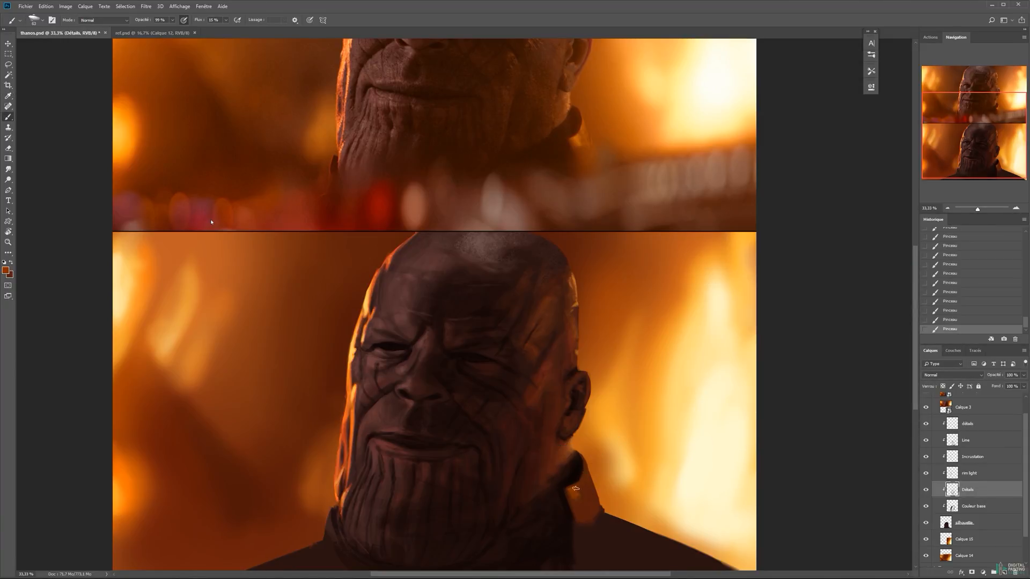
# Erase the outer collar edge beside the neck on the silhouette layer, and undo the last stroke.
pyautogui.click(970, 523)
pyautogui.press('e')
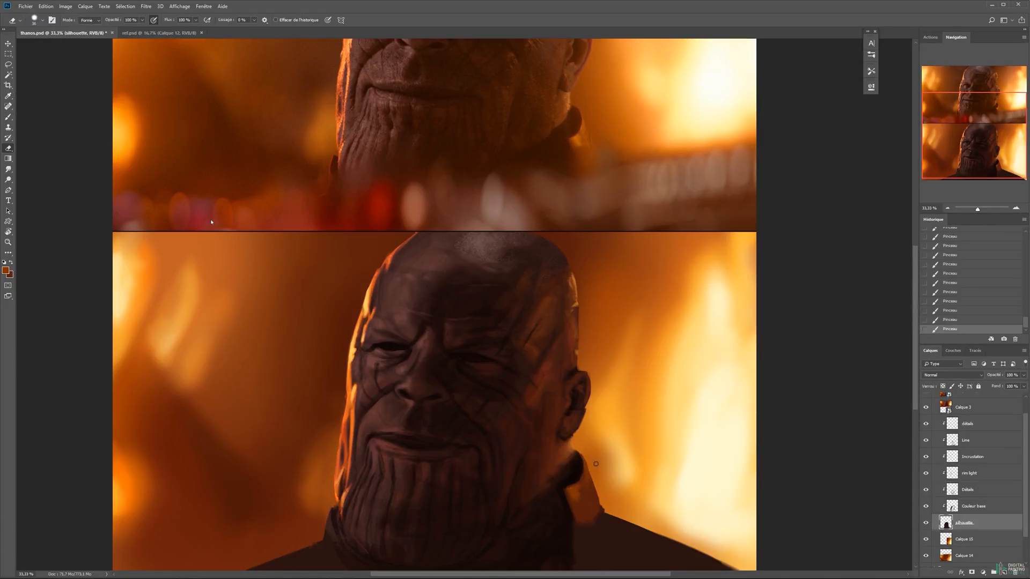
pyautogui.moveTo(598, 493); pyautogui.dragTo(594, 484)
pyautogui.moveTo(587, 460); pyautogui.dragTo(592, 471)
pyautogui.moveTo(593, 481); pyautogui.dragTo(598, 498)
pyautogui.moveTo(584, 456)
pyautogui.mouseDown()
pyautogui.moveTo(605, 510)
pyautogui.moveTo(582, 503)
pyautogui.mouseUp()
pyautogui.hotkey('ctrl', 'z')
# Paint glowing strokes down the collar on the détails layer, adjust the foreground colour and save the document.
pyautogui.click(966, 426)
pyautogui.press('b')
pyautogui.moveTo(584, 498); pyautogui.dragTo(576, 502)
pyautogui.moveTo(580, 498); pyautogui.dragTo(595, 541)
pyautogui.click(6, 270)
pyautogui.click(776, 357)
pyautogui.click(878, 287)
pyautogui.hotkey('ctrl', 's')
# Choose a muted greyish-brown and another brush, and paint the pale eyeball shape inside the brighter eye.
pyautogui.moveTo(412, 287); pyautogui.dragTo(412, 462)
pyautogui.keyDown('ctrl'); pyautogui.click(412, 462); pyautogui.keyUp('ctrl')
pyautogui.moveTo(391, 524); pyautogui.dragTo(505, 358)
pyautogui.click(6, 270)
pyautogui.click(712, 346)
pyautogui.click(878, 287)
pyautogui.rightClick(564, 344)
pyautogui.click(651, 436)
pyautogui.moveTo(562, 324); pyautogui.dragTo(561, 334)
pyautogui.moveTo(547, 261); pyautogui.dragTo(571, 283)
pyautogui.keyDown('ctrl'); pyautogui.click(519, 378); pyautogui.keyUp('ctrl')
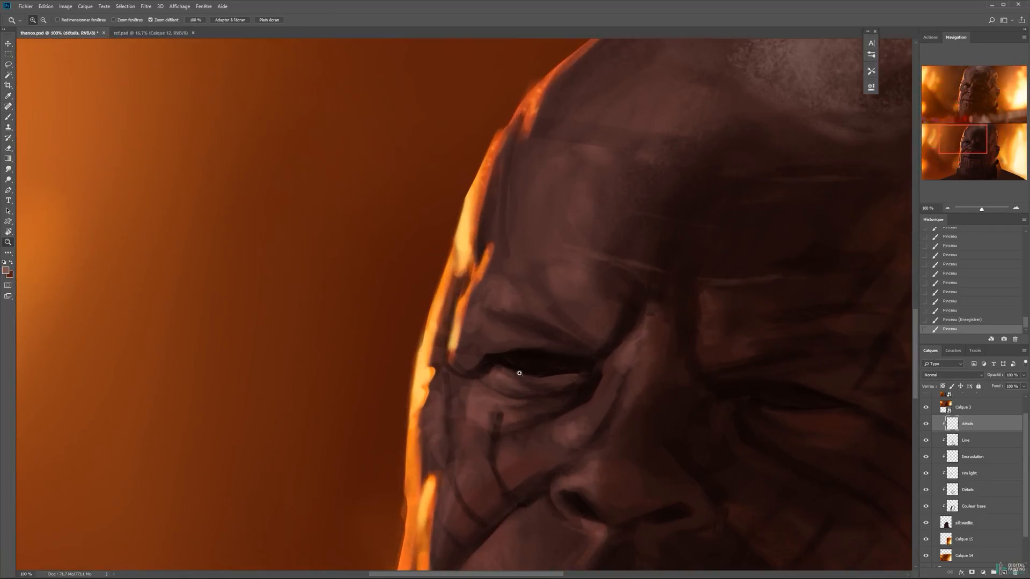
pyautogui.keyDown('ctrl'); pyautogui.click(519, 373); pyautogui.keyUp('ctrl')
pyautogui.moveTo(490, 341); pyautogui.dragTo(503, 350)
pyautogui.moveTo(494, 343); pyautogui.dragTo(513, 357)
# Shrink the brush and shape the pale eyeball with sampled dark tones along the lids and iris.
pyautogui.press('[')
pyautogui.press('[')
pyautogui.press('[')
pyautogui.press('[')
pyautogui.press('[')
pyautogui.keyDown('alt'); pyautogui.click(506, 343); pyautogui.keyUp('alt')
pyautogui.moveTo(505, 352)
pyautogui.mouseDown()
pyautogui.moveTo(516, 359)
pyautogui.moveTo(492, 350)
pyautogui.mouseUp()
pyautogui.moveTo(486, 340); pyautogui.dragTo(491, 347)
pyautogui.keyDown('alt'); pyautogui.click(516, 341); pyautogui.keyUp('alt')
pyautogui.moveTo(514, 340); pyautogui.dragTo(520, 339)
pyautogui.moveTo(514, 335); pyautogui.dragTo(523, 342)
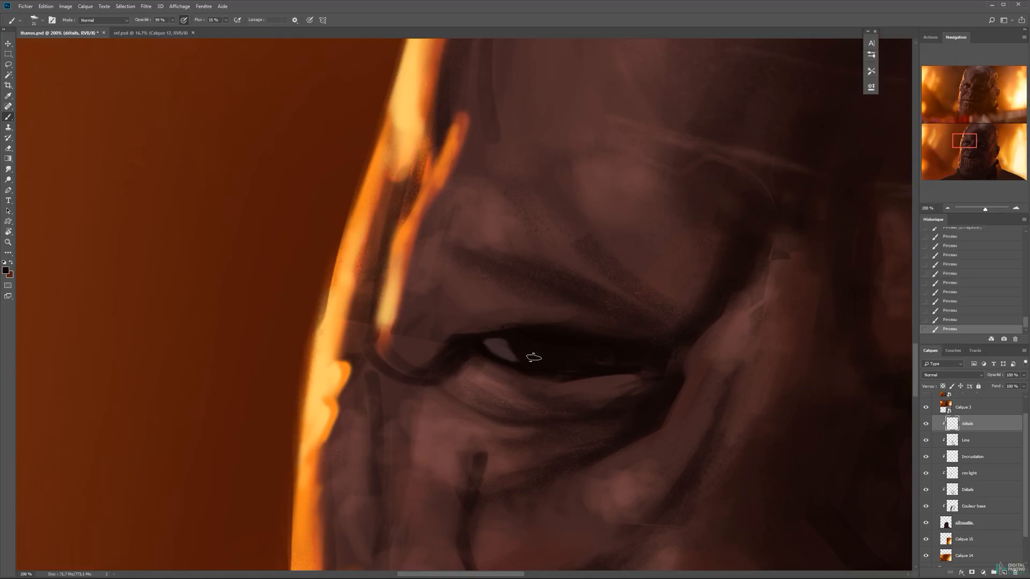
# Darken the pale part of the eyeball with a sampled near-black and save the document.
pyautogui.keyDown('alt'); pyautogui.click(529, 295); pyautogui.keyUp('alt')
pyautogui.keyDown('alt'); pyautogui.click(528, 294); pyautogui.keyUp('alt')
pyautogui.moveTo(504, 193); pyautogui.dragTo(462, 198)
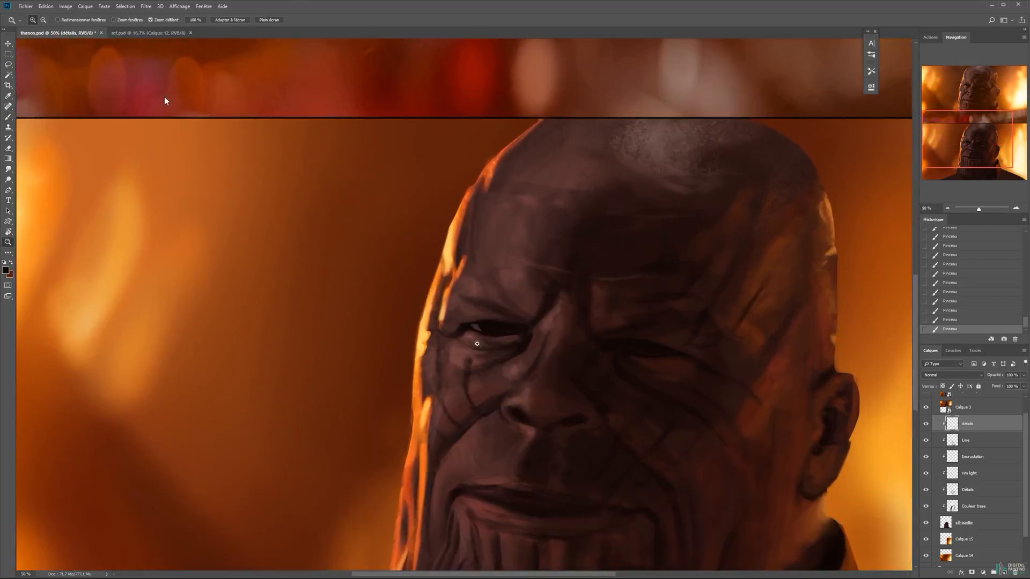
pyautogui.keyDown('ctrl'); pyautogui.click(477, 340); pyautogui.keyUp('ctrl')
pyautogui.keyDown('ctrl'); pyautogui.click(477, 341); pyautogui.keyUp('ctrl')
pyautogui.keyDown('alt'); pyautogui.click(462, 316); pyautogui.keyUp('alt')
pyautogui.moveTo(454, 304)
pyautogui.mouseDown()
pyautogui.moveTo(481, 314)
pyautogui.moveTo(475, 296)
pyautogui.mouseUp()
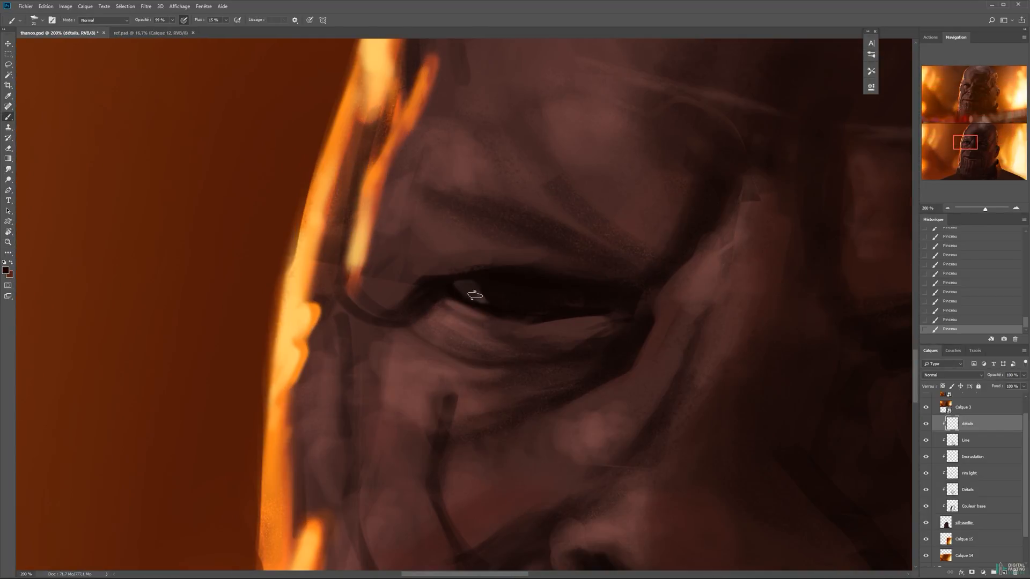
pyautogui.keyDown('alt'); pyautogui.click(537, 260); pyautogui.keyUp('alt')
pyautogui.keyDown('alt'); pyautogui.click(543, 241); pyautogui.keyUp('alt')
pyautogui.keyDown('alt'); pyautogui.click(544, 223); pyautogui.keyUp('alt')
pyautogui.keyDown('alt'); pyautogui.click(545, 220); pyautogui.keyUp('alt')
pyautogui.keyDown('alt'); pyautogui.click(544, 220); pyautogui.keyUp('alt')
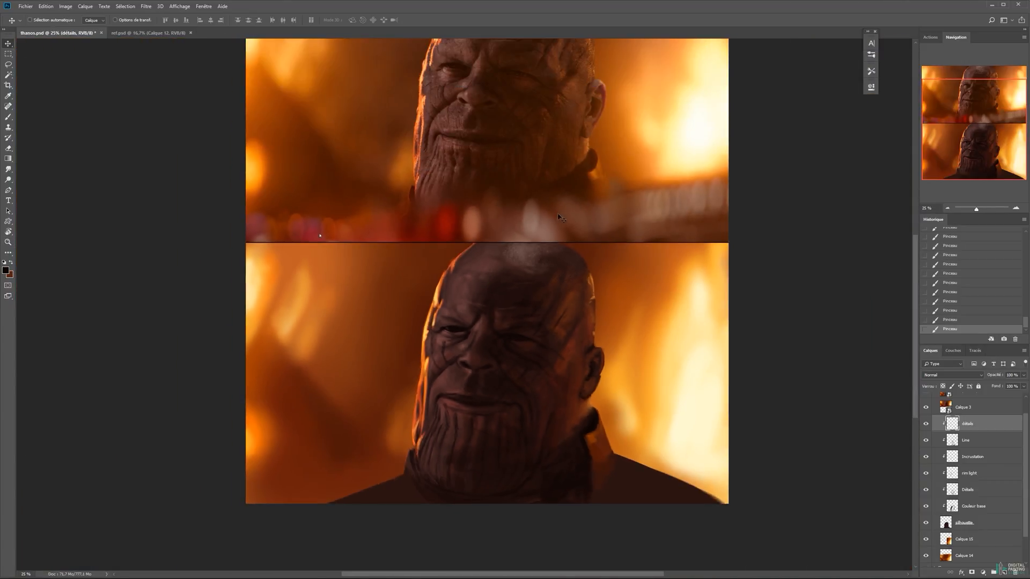
pyautogui.hotkey('ctrl', 's')
# On the Détails layer, sample a face tone, adjust it to a brownish red and paint strokes on the ear.
pyautogui.click(983, 484)
pyautogui.press('b')
pyautogui.keyDown('alt'); pyautogui.click(469, 360); pyautogui.keyUp('alt')
pyautogui.press('n')
pyautogui.click(761, 352)
pyautogui.press('Return')
pyautogui.press('n')
pyautogui.click(747, 343)
pyautogui.press('Return')
pyautogui.moveTo(591, 352); pyautogui.dragTo(597, 349)
pyautogui.moveTo(597, 349); pyautogui.dragTo(602, 361)
pyautogui.moveTo(601, 355); pyautogui.dragTo(601, 365)
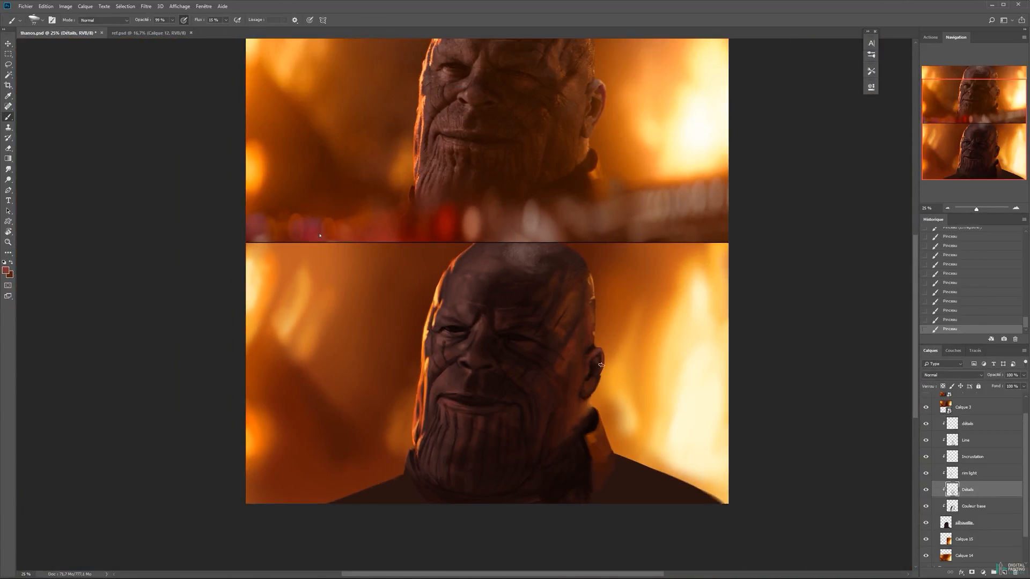
# Shift the foreground hue toward orange, change the brush and paint warm light over the ear and shaded cheek.
pyautogui.click(797, 389)
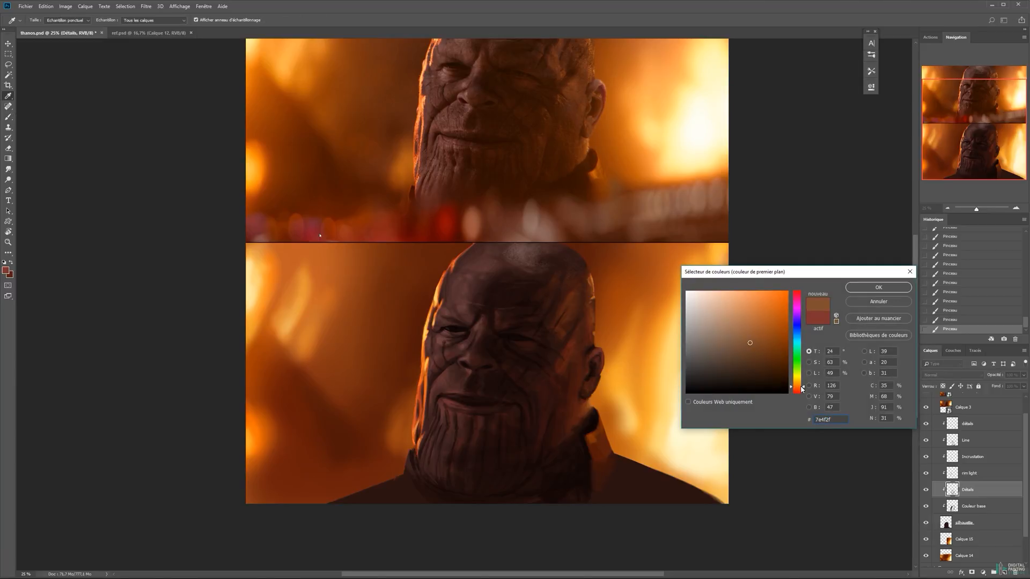
pyautogui.press('Return')
pyautogui.rightClick(589, 390)
pyautogui.doubleClick(687, 450)
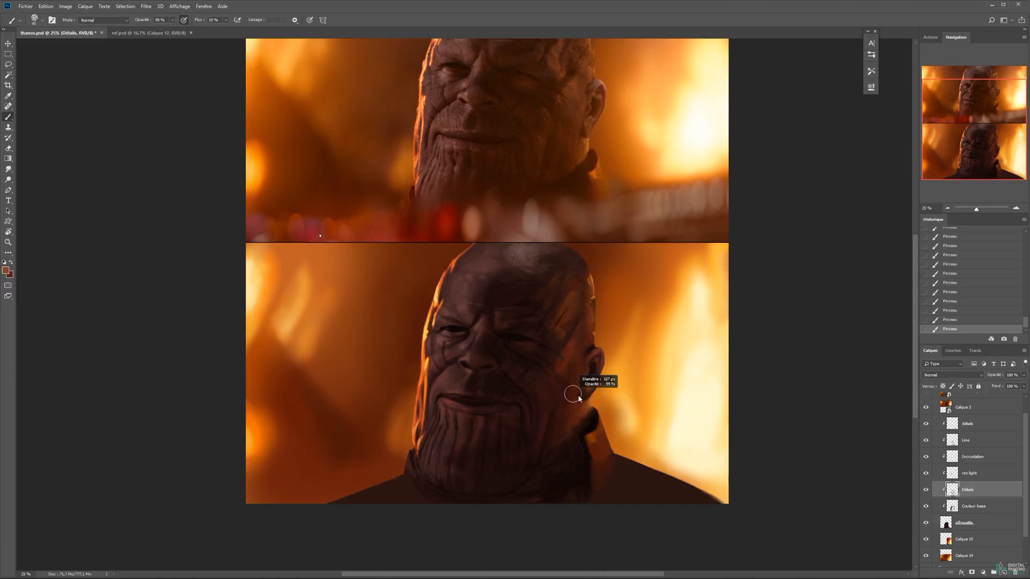
pyautogui.moveTo(599, 343); pyautogui.dragTo(562, 379)
pyautogui.moveTo(555, 330)
pyautogui.mouseDown()
pyautogui.moveTo(539, 348)
pyautogui.moveTo(542, 329)
pyautogui.moveTo(508, 396)
pyautogui.mouseUp()
# Resize the brush, blend sampled dark and warm tones over the shaded temple and cheek, and save the document.
pyautogui.keyDown('alt'); pyautogui.rightClick(547, 329); pyautogui.keyUp('alt')
pyautogui.press('x')
pyautogui.moveTo(528, 357); pyautogui.dragTo(515, 388)
pyautogui.keyDown('alt'); pyautogui.click(528, 321); pyautogui.keyUp('alt')
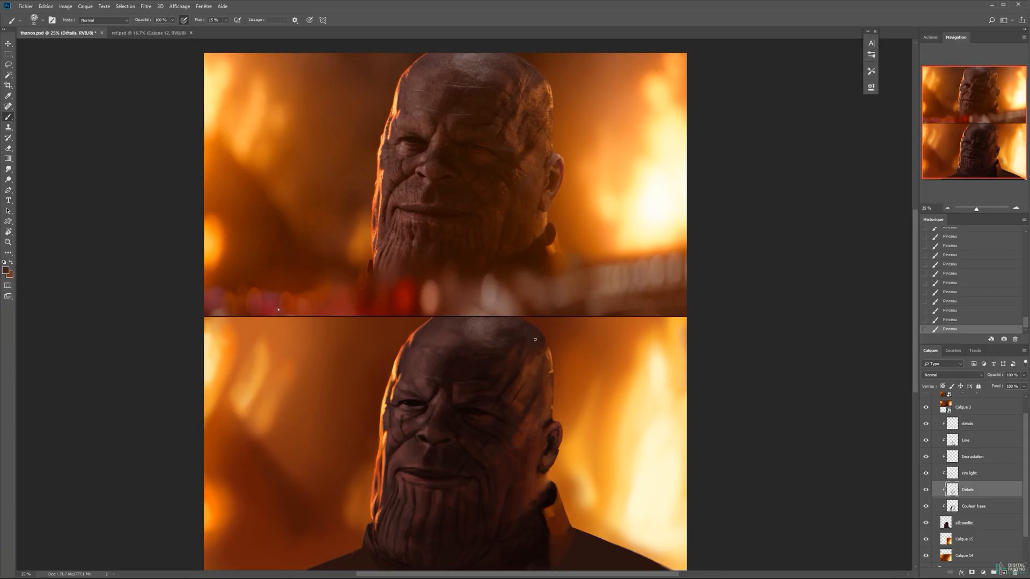
pyautogui.press('x')
pyautogui.keyDown('alt'); pyautogui.click(523, 400); pyautogui.keyUp('alt')
pyautogui.keyDown('alt'); pyautogui.click(525, 413); pyautogui.keyUp('alt')
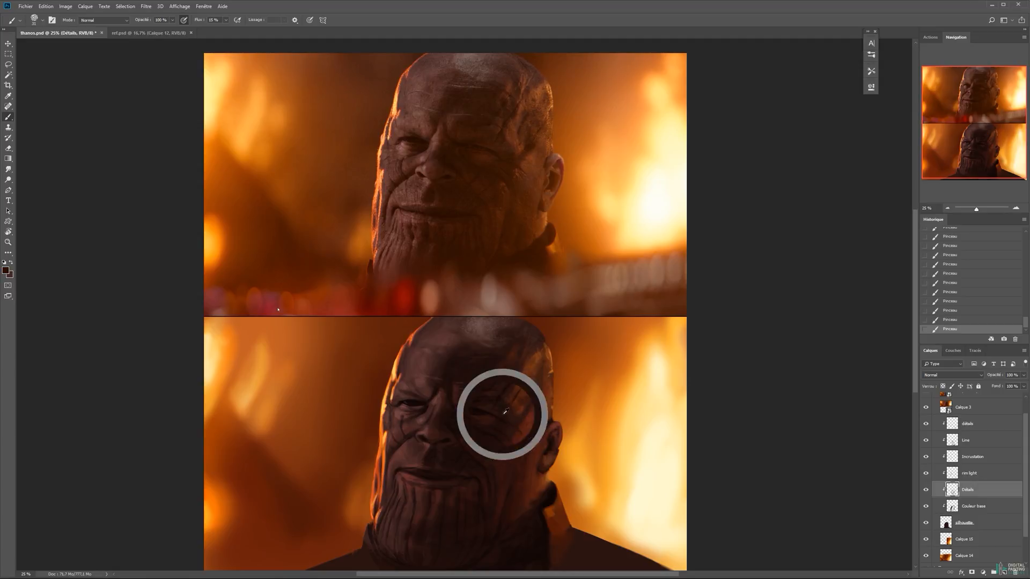
pyautogui.keyDown('alt'); pyautogui.click(527, 374); pyautogui.keyUp('alt')
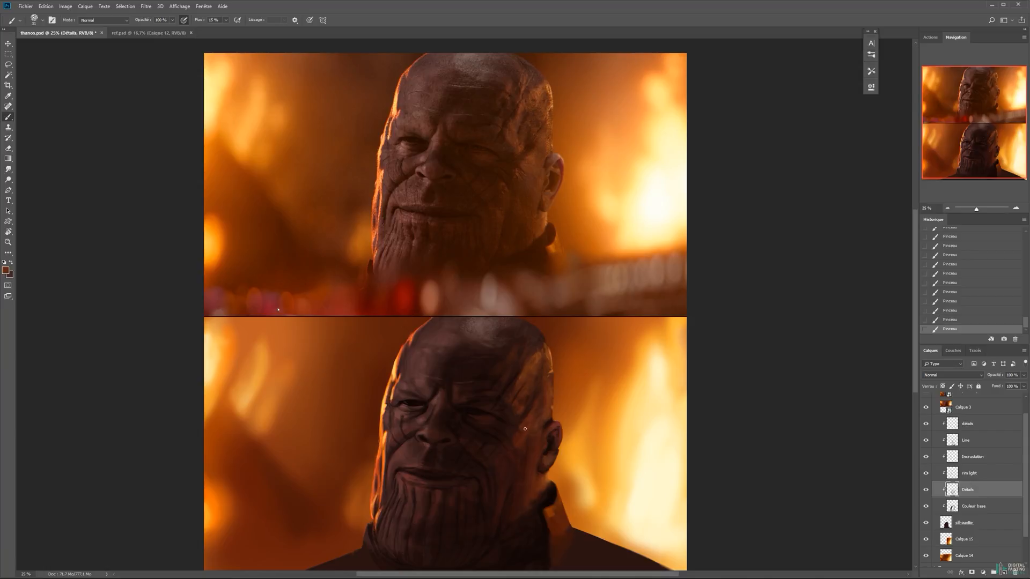
pyautogui.keyDown('alt'); pyautogui.click(516, 443); pyautogui.keyUp('alt')
pyautogui.hotkey('ctrl', 's')
# Sample the temple's warm tone and paint short strokes down the upper temple folds, alternating light and dark colours.
pyautogui.keyDown('alt'); pyautogui.click(547, 351); pyautogui.keyUp('alt')
pyautogui.rightClick(540, 344)
pyautogui.moveTo(531, 355); pyautogui.dragTo(521, 373)
pyautogui.press('x')
pyautogui.moveTo(523, 363); pyautogui.dragTo(515, 378)
pyautogui.moveTo(521, 365); pyautogui.dragTo(517, 375)
pyautogui.moveTo(524, 358); pyautogui.dragTo(520, 363)
pyautogui.moveTo(525, 350); pyautogui.dragTo(525, 359)
pyautogui.press('x')
pyautogui.moveTo(528, 345); pyautogui.dragTo(524, 352)
# Save the document and blend sampled skin tones between the temple folds and the forehead.
pyautogui.press('x')
pyautogui.press('x')
pyautogui.press('x')
pyautogui.press('x')
pyautogui.press('x')
pyautogui.hotkey('ctrl', 's')
pyautogui.moveTo(510, 362); pyautogui.dragTo(513, 354)
pyautogui.press('x')
pyautogui.keyDown('alt'); pyautogui.click(513, 358); pyautogui.keyUp('alt')
pyautogui.keyDown('alt'); pyautogui.click(509, 356); pyautogui.keyUp('alt')
pyautogui.keyDown('alt'); pyautogui.click(513, 356); pyautogui.keyUp('alt')
pyautogui.keyDown('alt'); pyautogui.click(503, 343); pyautogui.keyUp('alt')
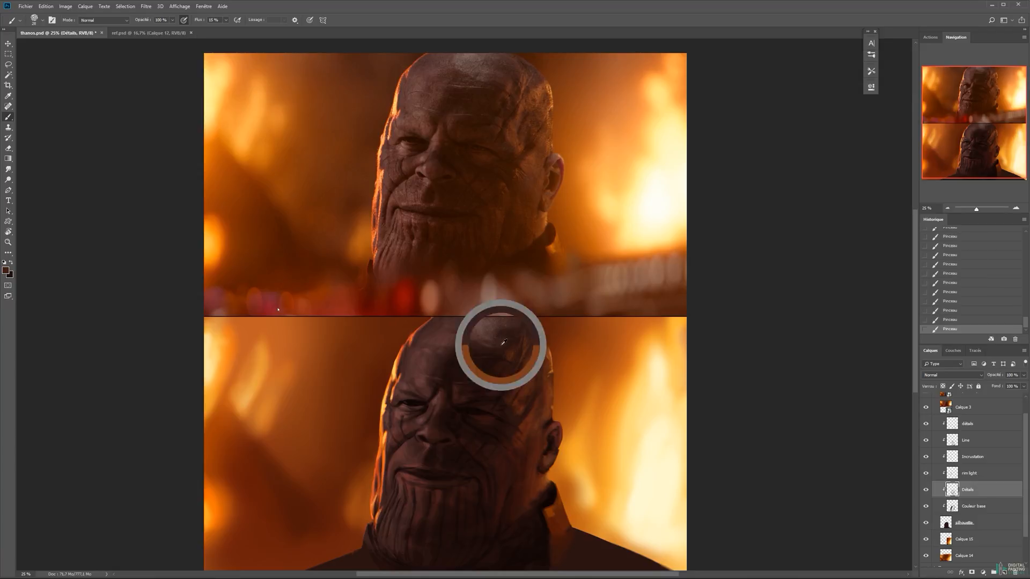
# Blend sampled light and dark tones over the greyish highlight on the bald crown.
pyautogui.keyDown('alt'); pyautogui.click(472, 320); pyautogui.keyUp('alt')
pyautogui.press('x')
pyautogui.keyDown('alt'); pyautogui.click(462, 318); pyautogui.keyUp('alt')
pyautogui.press('x')
pyautogui.keyDown('alt'); pyautogui.click(464, 315); pyautogui.keyUp('alt')
pyautogui.keyDown('alt'); pyautogui.click(453, 334); pyautogui.keyUp('alt')
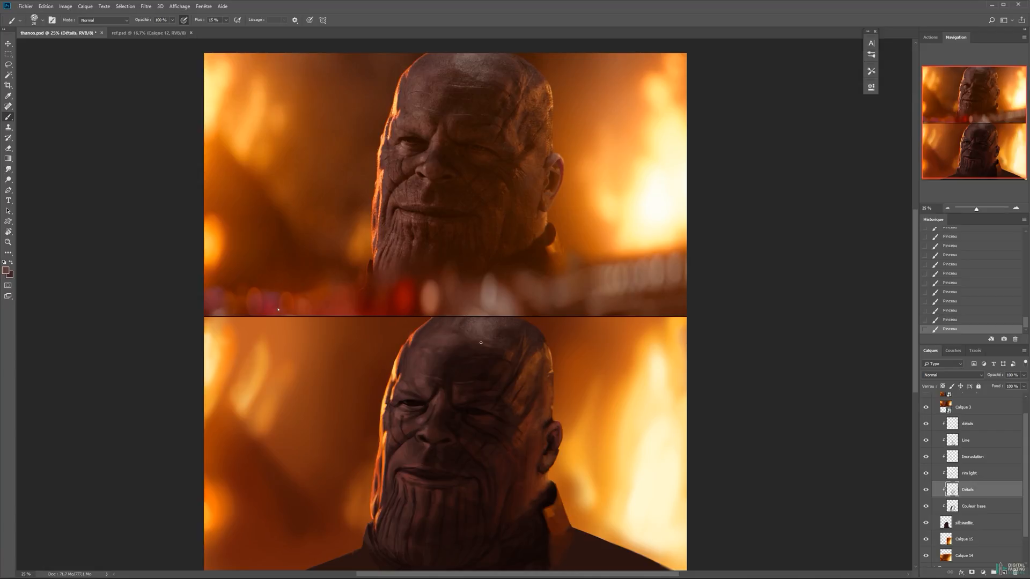
pyautogui.keyDown('alt'); pyautogui.click(463, 344); pyautogui.keyUp('alt')
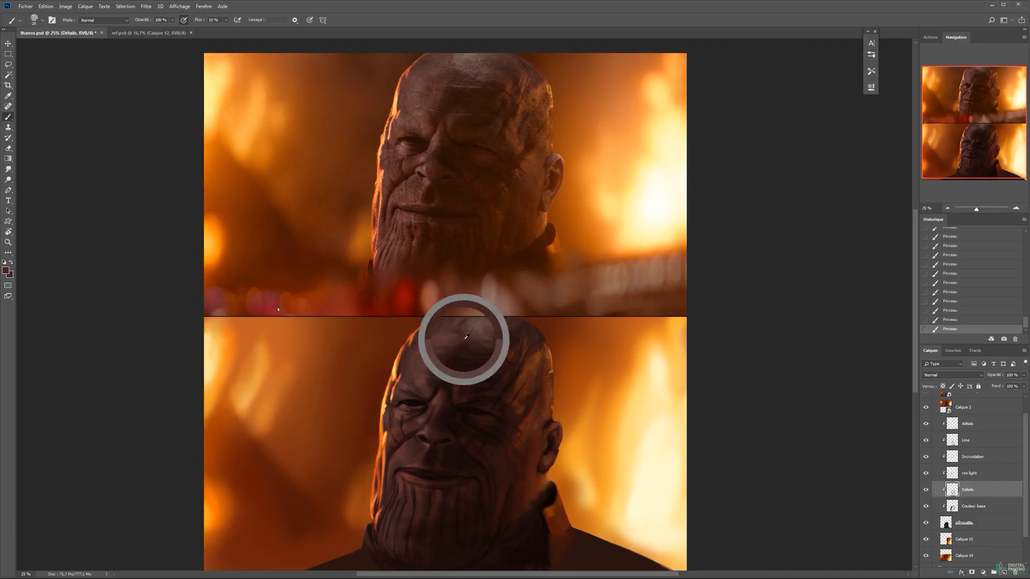
pyautogui.keyDown('alt'); pyautogui.click(492, 321); pyautogui.keyUp('alt')
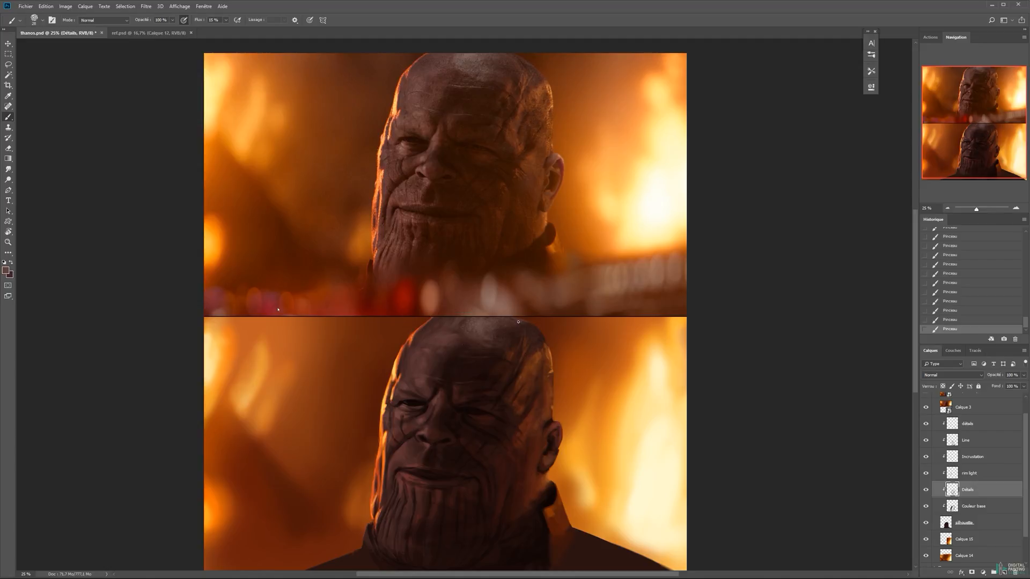
pyautogui.keyDown('alt'); pyautogui.click(516, 322); pyautogui.keyUp('alt')
pyautogui.moveTo(529, 323)
pyautogui.mouseDown()
pyautogui.moveTo(550, 349)
pyautogui.moveTo(533, 336)
pyautogui.mouseUp()
pyautogui.hotkey('ctrl', 'alt', 'z')
pyautogui.hotkey('ctrl', 'alt', 'z')
# Retouch the upper temple edge, blend sampled tones along the temple folds, and save the document.
pyautogui.moveTo(533, 336); pyautogui.dragTo(535, 335)
pyautogui.keyDown('alt'); pyautogui.click(520, 348); pyautogui.keyUp('alt')
pyautogui.keyDown('alt'); pyautogui.click(505, 372); pyautogui.keyUp('alt')
pyautogui.keyDown('alt'); pyautogui.click(511, 368); pyautogui.keyUp('alt')
pyautogui.keyDown('alt'); pyautogui.click(513, 370); pyautogui.keyUp('alt')
pyautogui.keyDown('alt'); pyautogui.click(516, 365); pyautogui.keyUp('alt')
pyautogui.hotkey('ctrl', 's')
pyautogui.moveTo(514, 369); pyautogui.dragTo(525, 348)
# Paint short strokes along the wrinkles from the shaded eye's outer corner toward the temple.
pyautogui.moveTo(495, 396); pyautogui.dragTo(493, 397)
pyautogui.moveTo(490, 399); pyautogui.dragTo(498, 399)
pyautogui.moveTo(496, 398); pyautogui.dragTo(509, 402)
pyautogui.moveTo(507, 400); pyautogui.dragTo(514, 403)
pyautogui.moveTo(513, 401); pyautogui.dragTo(518, 403)
pyautogui.moveTo(518, 400); pyautogui.dragTo(524, 396)
pyautogui.keyDown('alt'); pyautogui.click(518, 393); pyautogui.keyUp('alt')
# Sample the cheek tone, adjust it to a warmer colour, paint the skin in front of the ear, and save.
pyautogui.keyDown('alt'); pyautogui.click(530, 414); pyautogui.keyUp('alt')
pyautogui.click(5, 270)
pyautogui.click(797, 392)
pyautogui.click(765, 359)
pyautogui.press('Return')
pyautogui.press('n')
pyautogui.press('Return')
pyautogui.click(547, 398)
pyautogui.keyDown('alt'); pyautogui.click(542, 397); pyautogui.keyUp('alt')
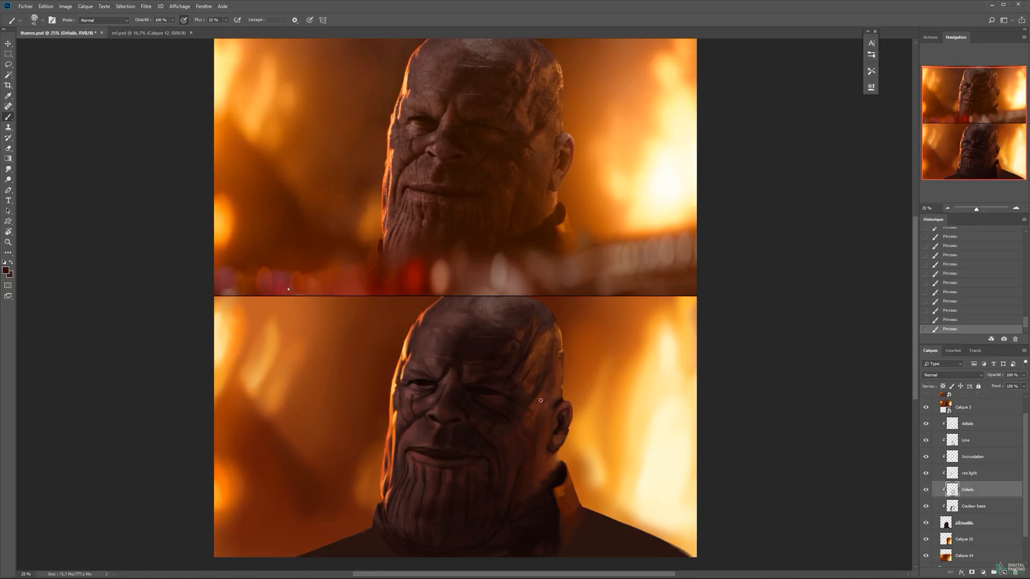
pyautogui.keyDown('alt'); pyautogui.click(536, 386); pyautogui.keyUp('alt')
pyautogui.hotkey('ctrl', 's')
# Sample the ear's tone, adjust the foreground colour and paint along the ear and its lobe.
pyautogui.keyDown('alt'); pyautogui.click(570, 404); pyautogui.keyUp('alt')
pyautogui.click(6, 270)
pyautogui.moveTo(569, 404); pyautogui.dragTo(551, 450)
pyautogui.click(761, 345)
pyautogui.click(878, 288)
# Blend sampled tones over the beard, jaw and neck, and adjust the brush size.
pyautogui.keyDown('alt'); pyautogui.click(476, 472); pyautogui.keyUp('alt')
pyautogui.keyDown('alt'); pyautogui.click(519, 512); pyautogui.keyUp('alt')
pyautogui.keyDown('alt'); pyautogui.click(528, 491); pyautogui.keyUp('alt')
pyautogui.keyDown('alt'); pyautogui.click(523, 518); pyautogui.keyUp('alt')
pyautogui.keyDown('alt'); pyautogui.click(543, 470); pyautogui.keyUp('alt')
pyautogui.rightClick(532, 418)
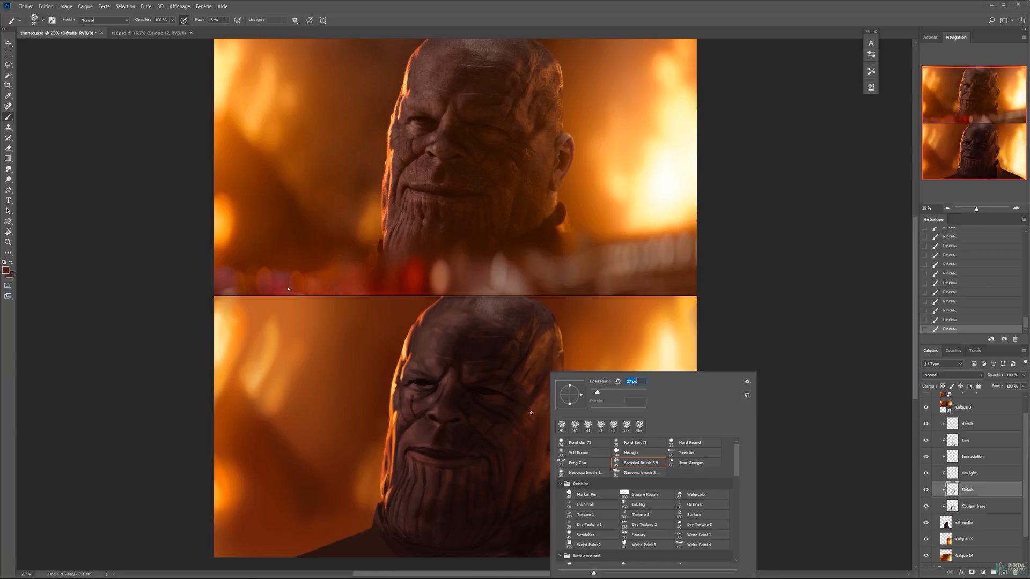
pyautogui.press('Return')
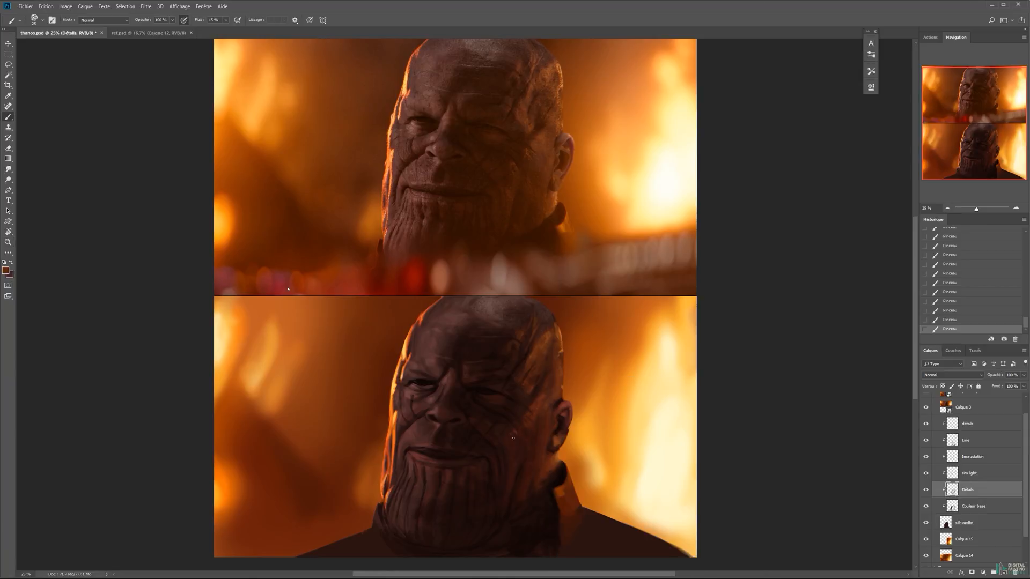
# Paint short strokes beside the nose and on the upper cheek with sampled skin tones, and save.
pyautogui.keyDown('alt'); pyautogui.click(516, 416); pyautogui.keyUp('alt')
pyautogui.hotkey('ctrl', 's')
pyautogui.moveTo(457, 396); pyautogui.dragTo(476, 405)
pyautogui.moveTo(472, 403); pyautogui.dragTo(473, 414)
pyautogui.keyDown('alt'); pyautogui.click(494, 397); pyautogui.keyUp('alt')
pyautogui.moveTo(472, 411); pyautogui.dragTo(474, 422)
pyautogui.moveTo(472, 421); pyautogui.dragTo(474, 429)
pyautogui.moveTo(470, 425); pyautogui.dragTo(472, 425)
pyautogui.hotkey('ctrl', 's')
# Sample the skin tone under the lit eye and paint along its inner corner and lower lid.
pyautogui.keyDown('alt'); pyautogui.click(438, 395); pyautogui.keyUp('alt')
pyautogui.moveTo(443, 387); pyautogui.dragTo(440, 394)
pyautogui.moveTo(442, 389); pyautogui.dragTo(438, 394)
pyautogui.moveTo(442, 387)
pyautogui.mouseDown()
pyautogui.moveTo(437, 394)
pyautogui.moveTo(456, 367)
pyautogui.moveTo(418, 378)
pyautogui.mouseUp()
pyautogui.keyDown('ctrl'); pyautogui.click(408, 395); pyautogui.keyUp('ctrl')
# Adjust the foreground colour, choose another brush and refine the skin around the lit eye.
pyautogui.click(6, 271)
pyautogui.click(729, 343)
pyautogui.click(878, 288)
pyautogui.keyDown('ctrl'); pyautogui.click(419, 385); pyautogui.keyUp('ctrl')
pyautogui.moveTo(413, 374); pyautogui.dragTo(484, 358)
pyautogui.rightClick(438, 357)
pyautogui.click(528, 439)
pyautogui.press('Return')
pyautogui.moveTo(515, 161)
pyautogui.mouseDown()
pyautogui.moveTo(469, 414)
pyautogui.moveTo(457, 327)
pyautogui.moveTo(433, 335)
pyautogui.mouseUp()
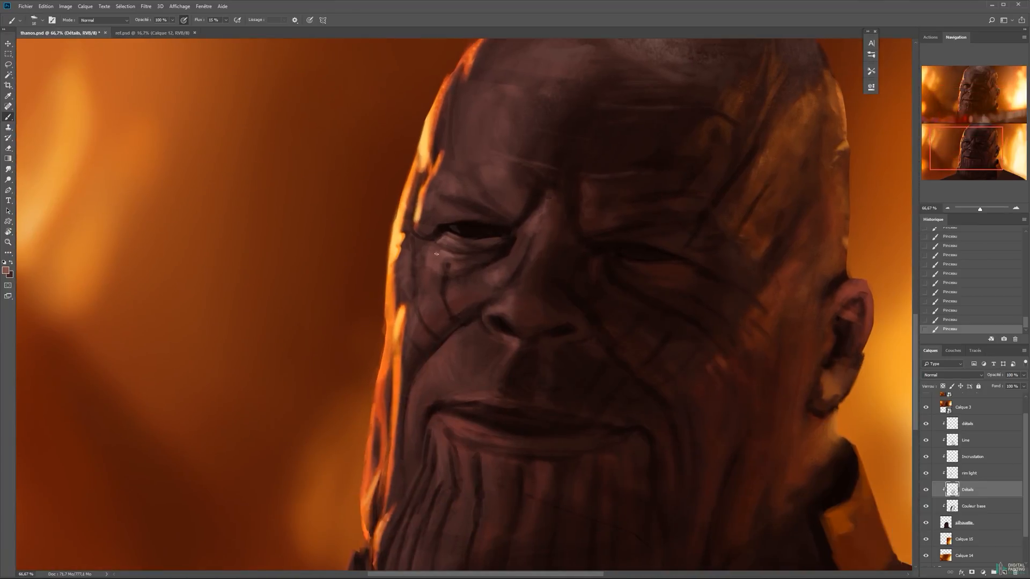
# Sample the nose bridge tone and blend it into the lower forehead.
pyautogui.keyDown('alt'); pyautogui.click(530, 241); pyautogui.keyUp('alt')
pyautogui.keyDown('alt'); pyautogui.click(529, 242); pyautogui.keyUp('alt')
pyautogui.moveTo(536, 107)
pyautogui.mouseDown()
pyautogui.moveTo(517, 231)
pyautogui.moveTo(498, 118)
pyautogui.mouseUp()
pyautogui.moveTo(283, 186); pyautogui.dragTo(273, 253)
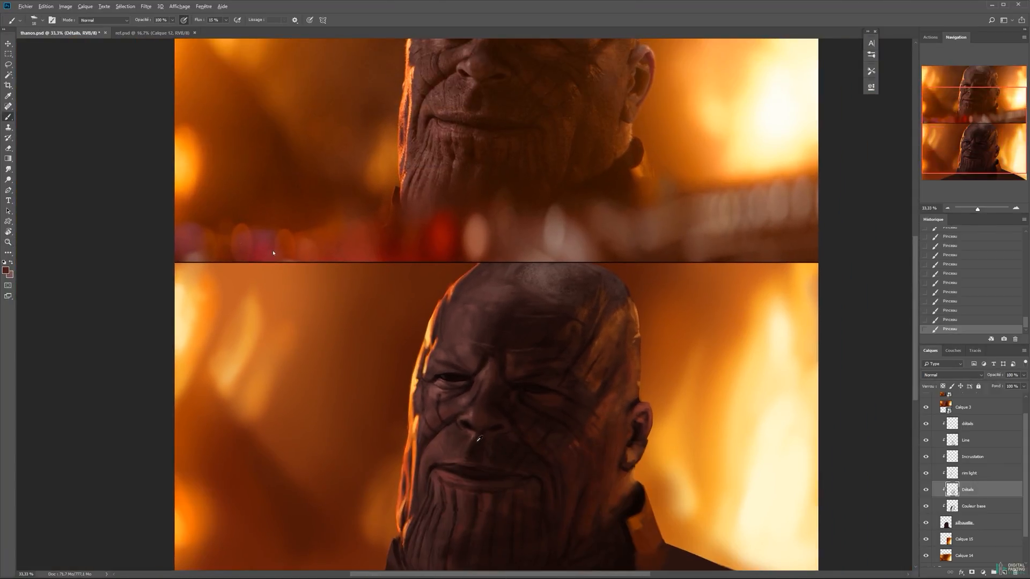
# Adjust the foreground colour, sample tones between the nose and mouth, and save the painting.
pyautogui.click(6, 271)
pyautogui.click(747, 359)
pyautogui.click(878, 287)
pyautogui.keyDown('alt'); pyautogui.click(478, 456); pyautogui.keyUp('alt')
pyautogui.keyDown('alt'); pyautogui.click(479, 439); pyautogui.keyUp('alt')
pyautogui.hotkey('ctrl', 's')
pyautogui.hotkey('ctrl', '-')
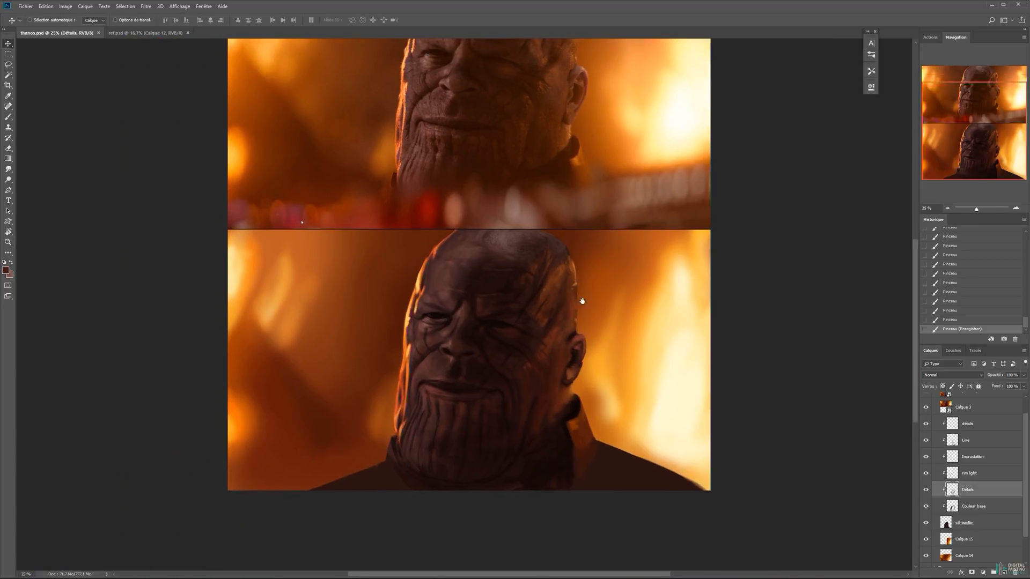
pyautogui.press('v')
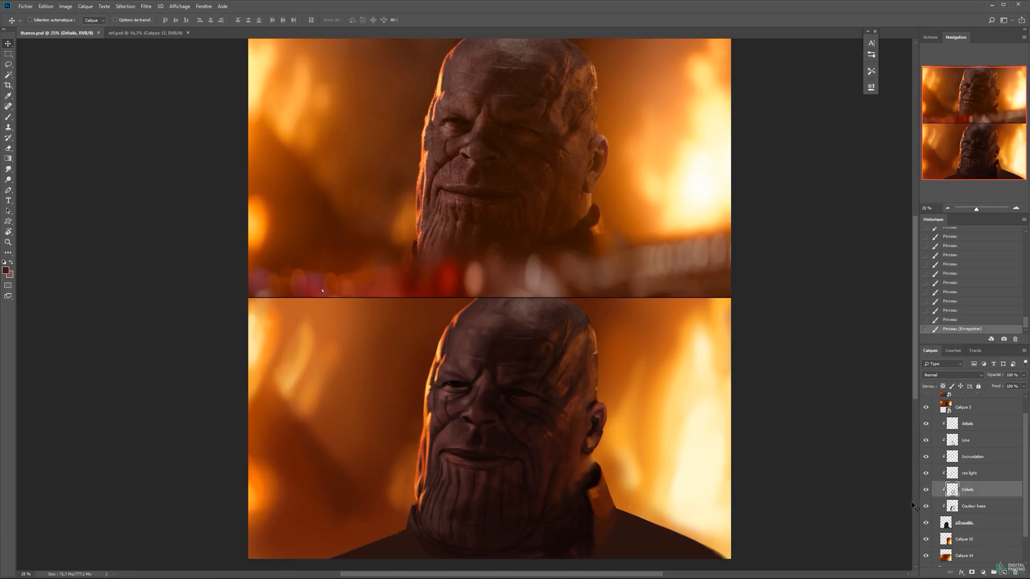
# Outline the reference face on the layer Calque 3 with the Lasso and copy it to a new layer.
pyautogui.click(926, 490)
pyautogui.click(926, 489)
pyautogui.click(921, 455)
pyautogui.click(954, 411)
pyautogui.press('l')
pyautogui.moveTo(537, 105)
pyautogui.mouseDown()
pyautogui.moveTo(437, 96)
pyautogui.moveTo(412, 112)
pyautogui.moveTo(407, 157)
pyautogui.moveTo(443, 172)
pyautogui.moveTo(498, 173)
pyautogui.moveTo(554, 156)
pyautogui.moveTo(547, 120)
pyautogui.mouseUp()
pyautogui.press('shift')
pyautogui.moveTo(435, 92)
pyautogui.mouseDown()
pyautogui.moveTo(430, 139)
pyautogui.moveTo(479, 230)
pyautogui.moveTo(536, 215)
pyautogui.moveTo(534, 183)
pyautogui.moveTo(476, 177)
pyautogui.moveTo(393, 363)
pyautogui.moveTo(419, 420)
pyautogui.moveTo(410, 395)
pyautogui.moveTo(401, 401)
pyautogui.mouseUp()
pyautogui.hotkey('ctrl', 'j')
# Move the copied face beside the painted head and erase part of its edge.
pyautogui.press('v')
pyautogui.press('e')
pyautogui.press('v')
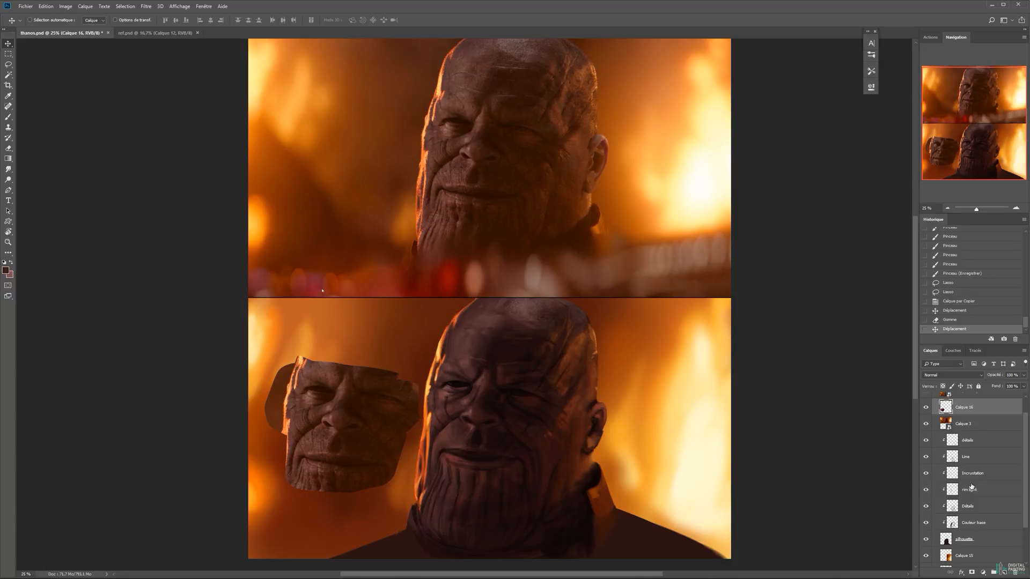
# Activate the uppermost détails layer and set up the brush to work on the painted face beside the reference copy.
pyautogui.click(968, 441)
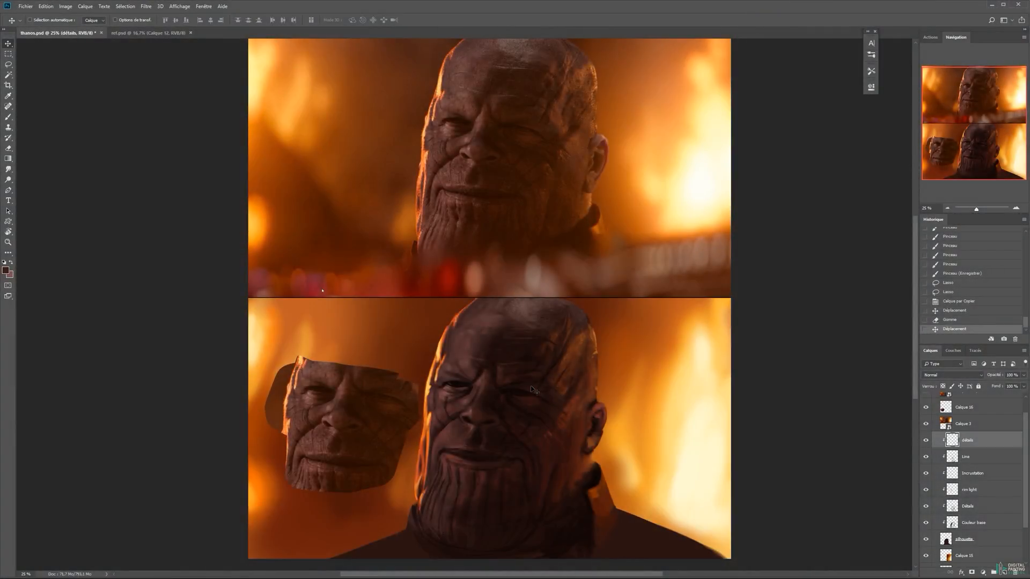
pyautogui.press('z')
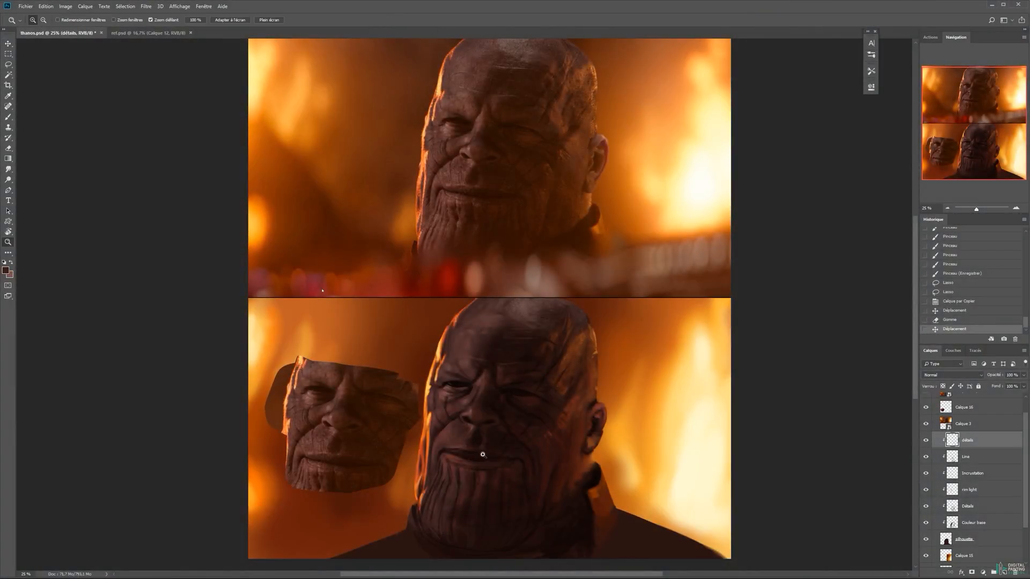
pyautogui.moveTo(524, 449); pyautogui.dragTo(500, 457)
pyautogui.click(465, 449)
pyautogui.moveTo(510, 406); pyautogui.dragTo(602, 370)
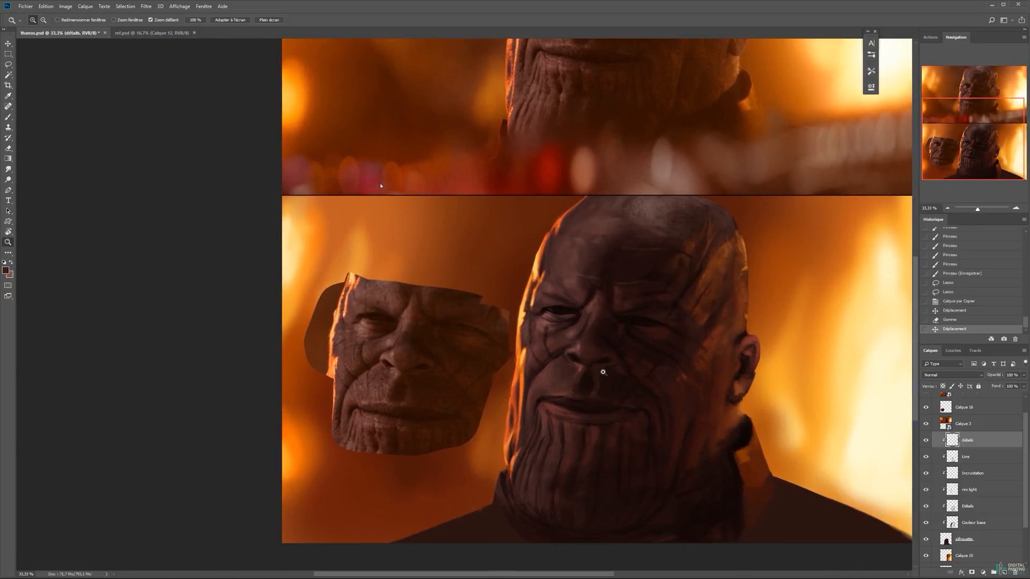
pyautogui.click(602, 369)
pyautogui.click(513, 338)
pyautogui.press('b')
pyautogui.rightClick(597, 281)
pyautogui.moveTo(513, 261)
pyautogui.mouseDown()
pyautogui.moveTo(542, 255)
pyautogui.moveTo(693, 289)
pyautogui.moveTo(676, 260)
pyautogui.mouseUp()
# Sample the skin tone near the lit brow and set a muted reddish-brown foreground colour.
pyautogui.press('z')
pyautogui.click(510, 275)
pyautogui.press('b')
pyautogui.keyDown('alt'); pyautogui.click(673, 246); pyautogui.keyUp('alt')
pyautogui.click(6, 271)
pyautogui.click(714, 350)
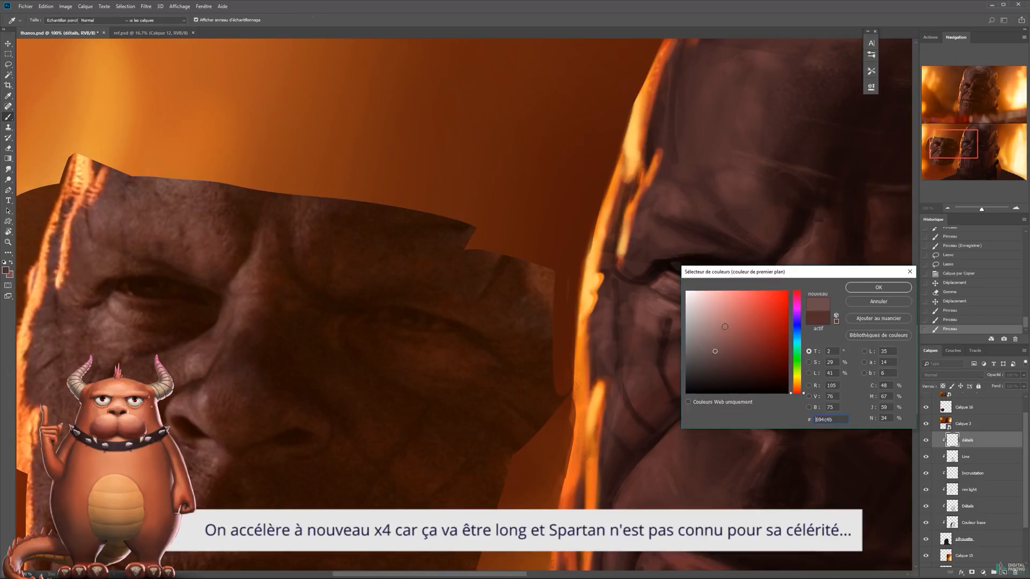
pyautogui.click(877, 288)
# Choose a textured brush and paint mottled skin on the forehead above the lit eye.
pyautogui.rightClick(646, 232)
pyautogui.moveTo(846, 322); pyautogui.dragTo(845, 396)
pyautogui.doubleClick(743, 332)
pyautogui.rightClick(687, 214)
pyautogui.click(742, 334)
pyautogui.click(741, 325)
pyautogui.moveTo(671, 178); pyautogui.dragTo(670, 203)
pyautogui.moveTo(684, 148); pyautogui.dragTo(686, 198)
pyautogui.moveTo(689, 155); pyautogui.dragTo(762, 192)
pyautogui.moveTo(724, 123)
pyautogui.mouseDown()
pyautogui.moveTo(766, 150)
pyautogui.moveTo(749, 172)
pyautogui.mouseUp()
pyautogui.keyDown('alt'); pyautogui.click(733, 126); pyautogui.keyUp('alt')
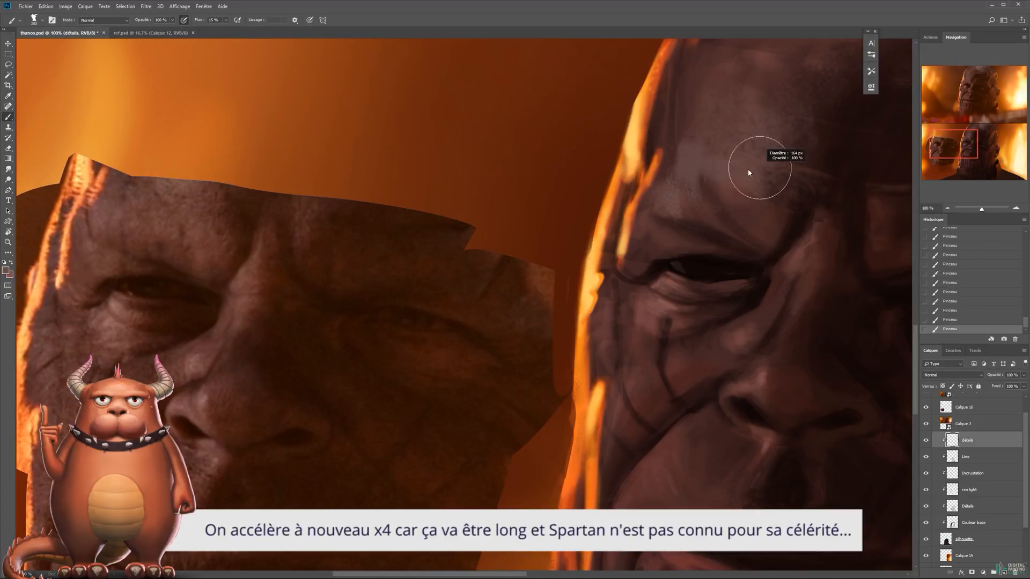
# Sample a darker forehead tone, adjust the foreground colour and paint around the brow and nose bridge.
pyautogui.keyDown('alt'); pyautogui.click(826, 166); pyautogui.keyUp('alt')
pyautogui.moveTo(837, 194)
pyautogui.mouseDown()
pyautogui.moveTo(840, 236)
pyautogui.moveTo(759, 292)
pyautogui.moveTo(667, 244)
pyautogui.mouseUp()
pyautogui.press('n')
pyautogui.press('Return')
pyautogui.moveTo(751, 250); pyautogui.dragTo(793, 251)
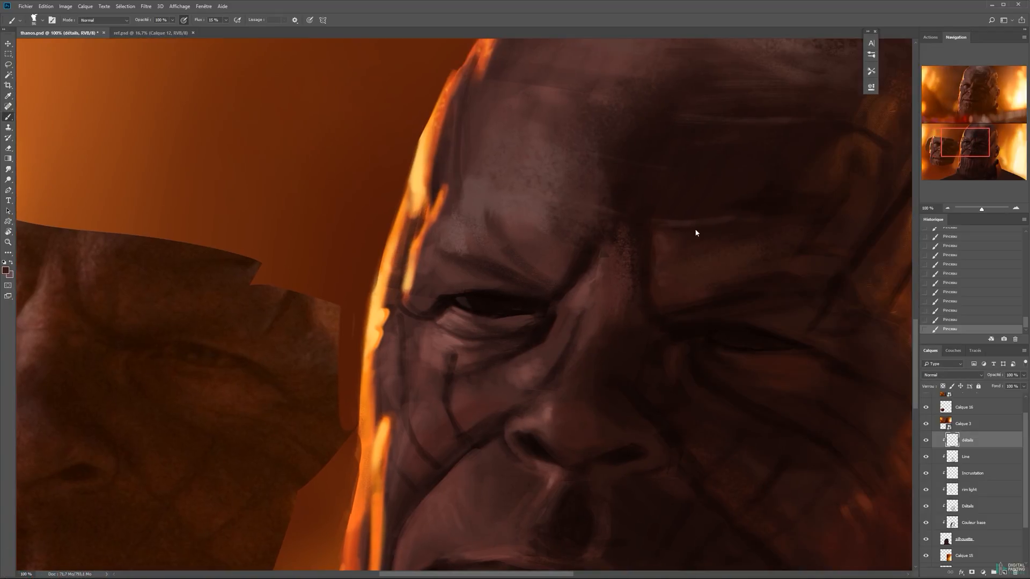
# Paint across the shaded brow and temple, undoing the latest unwanted strokes.
pyautogui.moveTo(735, 300); pyautogui.dragTo(742, 221)
pyautogui.moveTo(747, 224); pyautogui.dragTo(708, 227)
pyautogui.moveTo(812, 284)
pyautogui.mouseDown()
pyautogui.moveTo(782, 285)
pyautogui.moveTo(775, 300)
pyautogui.moveTo(741, 282)
pyautogui.mouseUp()
pyautogui.hotkey('ctrl', 'alt', 'z')
pyautogui.hotkey('ctrl', 'alt', 'z')
pyautogui.moveTo(861, 318)
pyautogui.mouseDown()
pyautogui.moveTo(739, 295)
pyautogui.moveTo(759, 266)
pyautogui.moveTo(733, 227)
pyautogui.mouseUp()
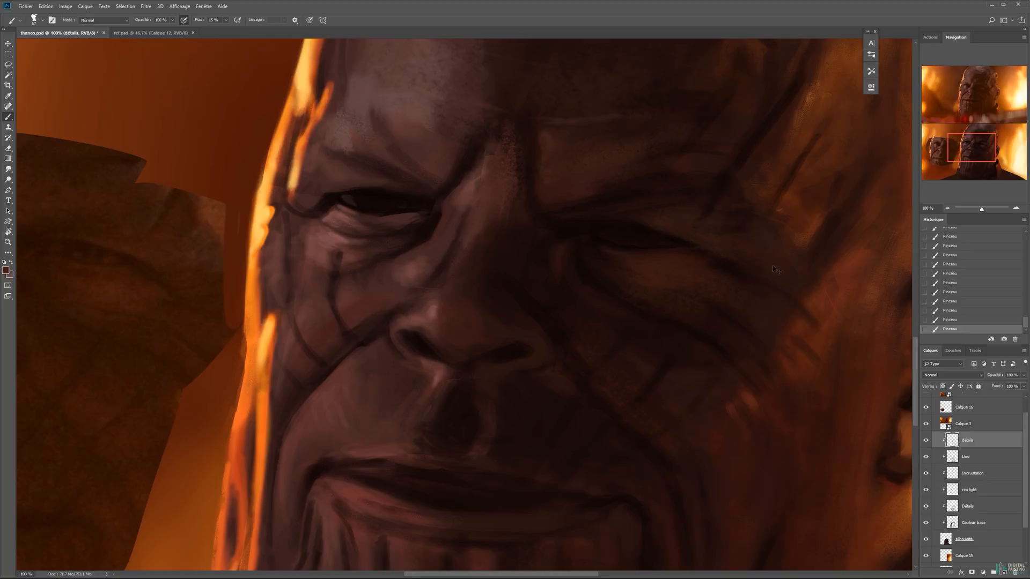
# Pick a warmer foreground colour and paint the shaded brow and the inner corner of the shaded eye.
pyautogui.moveTo(632, 198); pyautogui.dragTo(808, 233)
pyautogui.moveTo(857, 204)
pyautogui.mouseDown()
pyautogui.moveTo(775, 230)
pyautogui.moveTo(857, 208)
pyautogui.mouseUp()
pyautogui.press('n')
pyautogui.click(323, 244)
pyautogui.press('Return')
pyautogui.moveTo(783, 233); pyautogui.dragTo(828, 220)
pyautogui.moveTo(757, 240); pyautogui.dragTo(745, 248)
pyautogui.moveTo(767, 311); pyautogui.dragTo(765, 320)
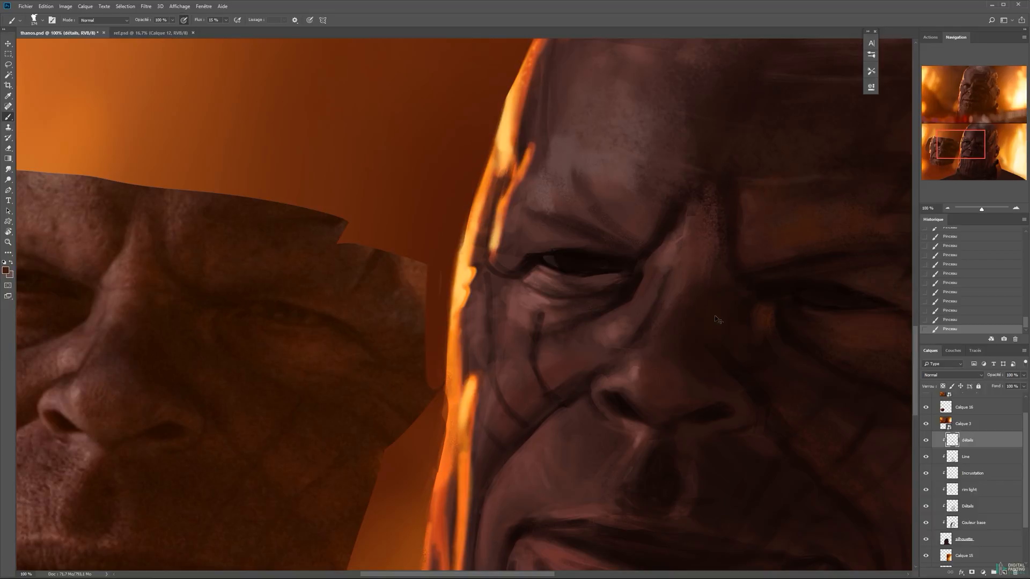
# Paint warm orange-brown texture over the shaded cheek beside the nose.
pyautogui.moveTo(754, 361); pyautogui.dragTo(673, 299)
pyautogui.moveTo(742, 365); pyautogui.dragTo(723, 367)
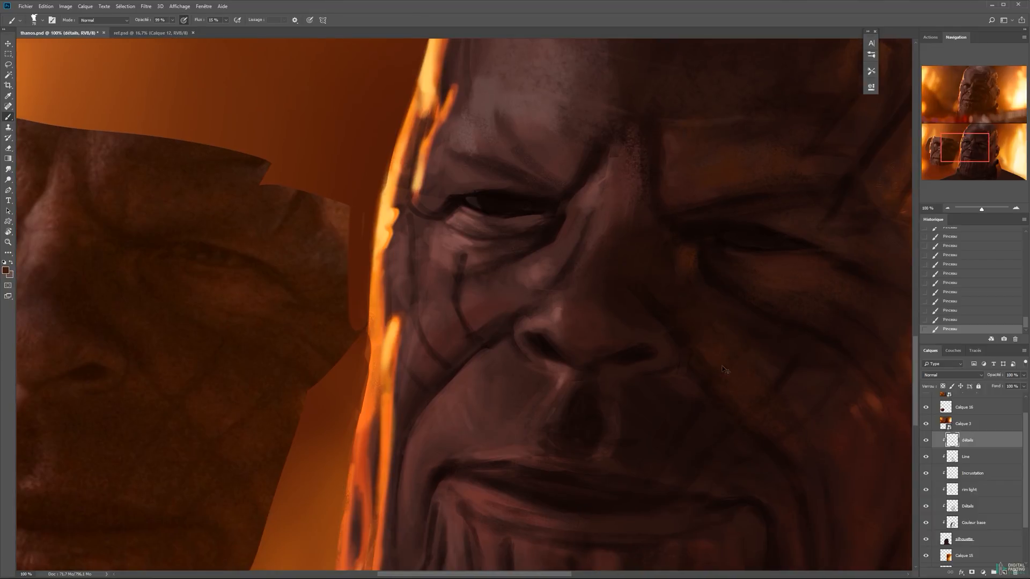
pyautogui.moveTo(848, 392); pyautogui.dragTo(802, 345)
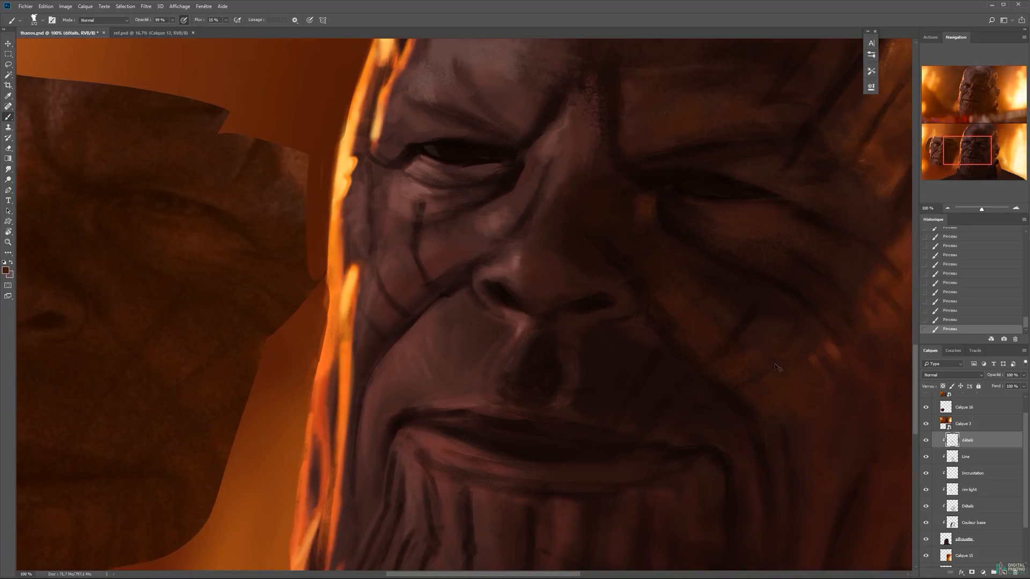
pyautogui.moveTo(733, 312)
pyautogui.mouseDown()
pyautogui.moveTo(709, 317)
pyautogui.moveTo(638, 291)
pyautogui.mouseUp()
# Adjust and swap the working colours, and paint warm texture between the nose and the shaded corner of the mouth.
pyautogui.click(6, 271)
pyautogui.press('Return')
pyautogui.press('x')
pyautogui.moveTo(653, 248); pyautogui.dragTo(665, 249)
pyautogui.moveTo(636, 200)
pyautogui.mouseDown()
pyautogui.moveTo(670, 262)
pyautogui.moveTo(754, 134)
pyautogui.moveTo(733, 123)
pyautogui.mouseUp()
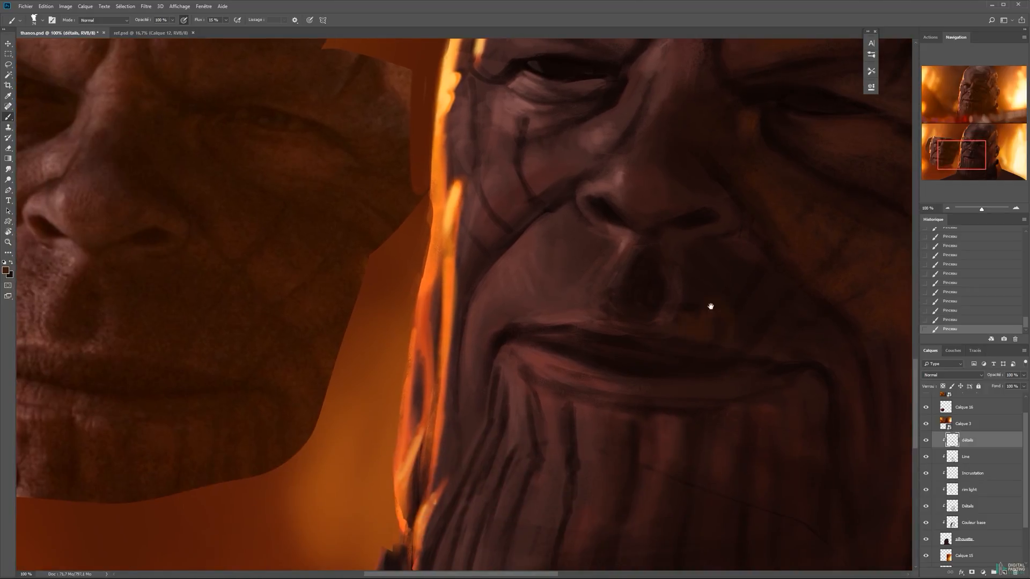
pyautogui.moveTo(725, 305); pyautogui.dragTo(816, 305)
pyautogui.press('x')
pyautogui.keyDown('alt'); pyautogui.click(706, 327); pyautogui.keyUp('alt')
pyautogui.moveTo(711, 370); pyautogui.dragTo(677, 298)
pyautogui.moveTo(694, 387); pyautogui.dragTo(696, 355)
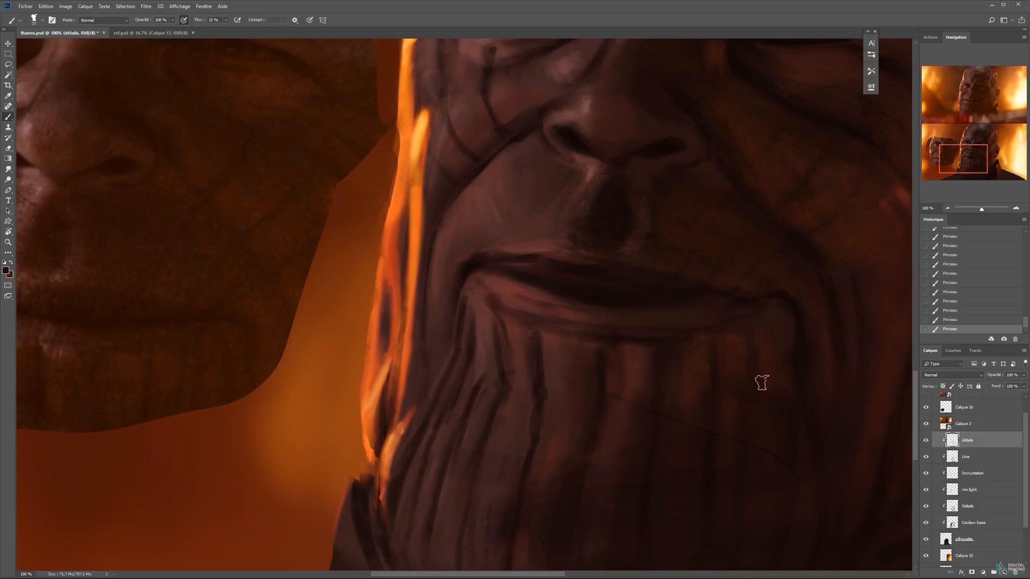
# Enlarge the brush and paint warm tones over the shaded beard grooves below the lower lip.
pyautogui.press(']')
pyautogui.press(']')
pyautogui.press(']')
pyautogui.press(']')
pyautogui.press(']')
pyautogui.press(']')
pyautogui.press(']')
pyautogui.press(']')
pyautogui.press(']')
pyautogui.press(']')
pyautogui.press(']')
pyautogui.moveTo(690, 287); pyautogui.dragTo(663, 288)
pyautogui.moveTo(677, 348); pyautogui.dragTo(743, 346)
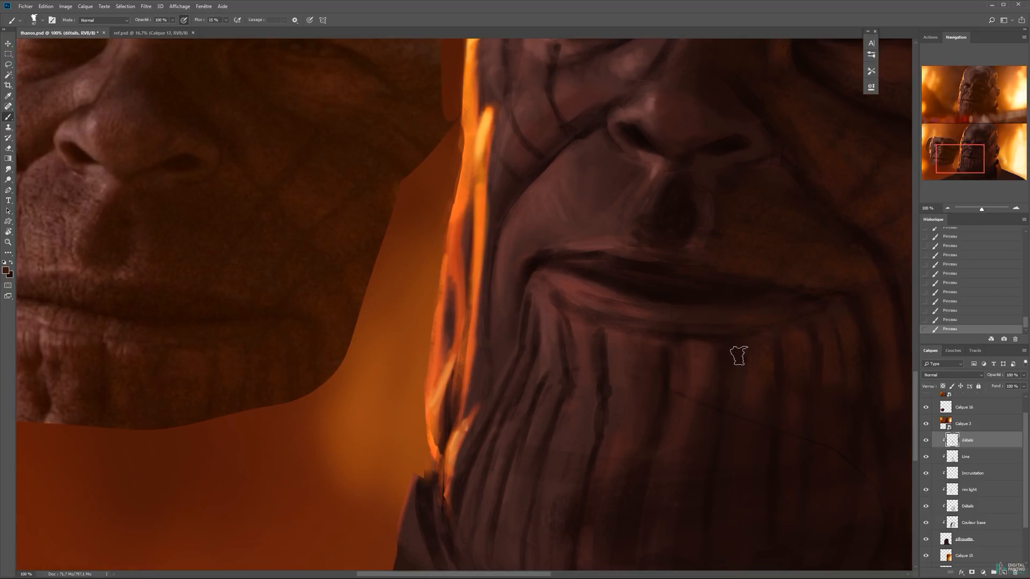
# Extend the warm reflected tones along the shaded jaw, the mouth corner and the cheek.
pyautogui.moveTo(791, 367); pyautogui.dragTo(573, 321)
pyautogui.moveTo(679, 222); pyautogui.dragTo(722, 308)
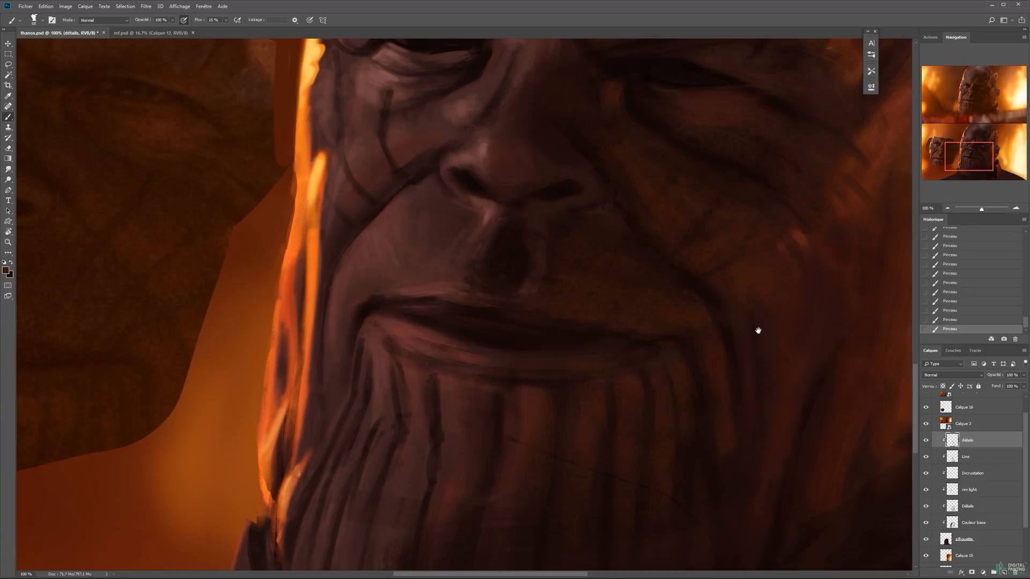
pyautogui.moveTo(504, 175); pyautogui.dragTo(728, 299)
pyautogui.moveTo(806, 313); pyautogui.dragTo(789, 283)
pyautogui.moveTo(814, 320); pyautogui.dragTo(803, 323)
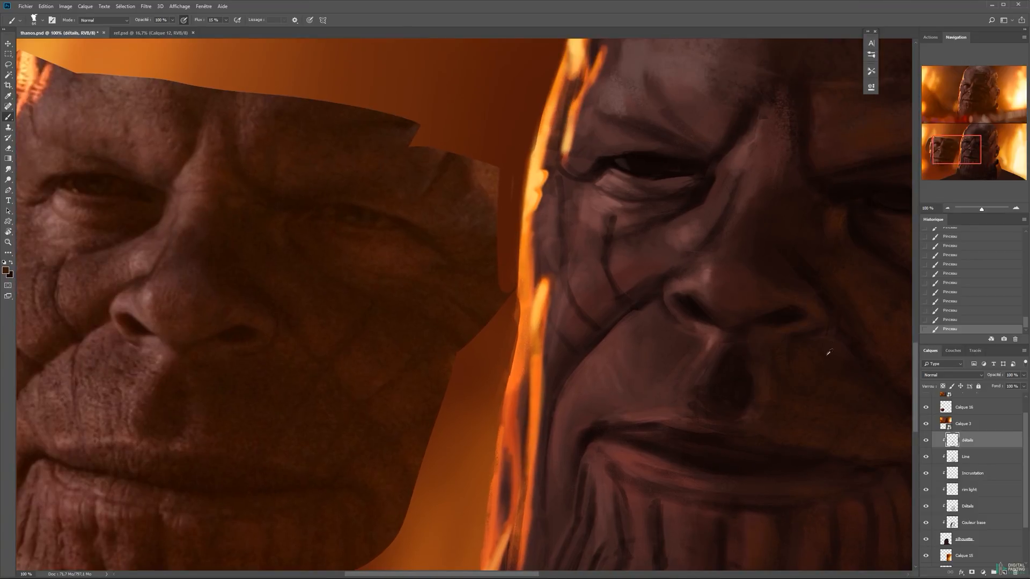
# Blend skin tones over the lit cheek and beside the nose.
pyautogui.moveTo(634, 425)
pyautogui.mouseDown()
pyautogui.moveTo(632, 377)
pyautogui.moveTo(650, 378)
pyautogui.mouseUp()
pyautogui.moveTo(616, 411); pyautogui.dragTo(666, 422)
pyautogui.moveTo(672, 338)
pyautogui.mouseDown()
pyautogui.moveTo(712, 388)
pyautogui.moveTo(714, 458)
pyautogui.mouseUp()
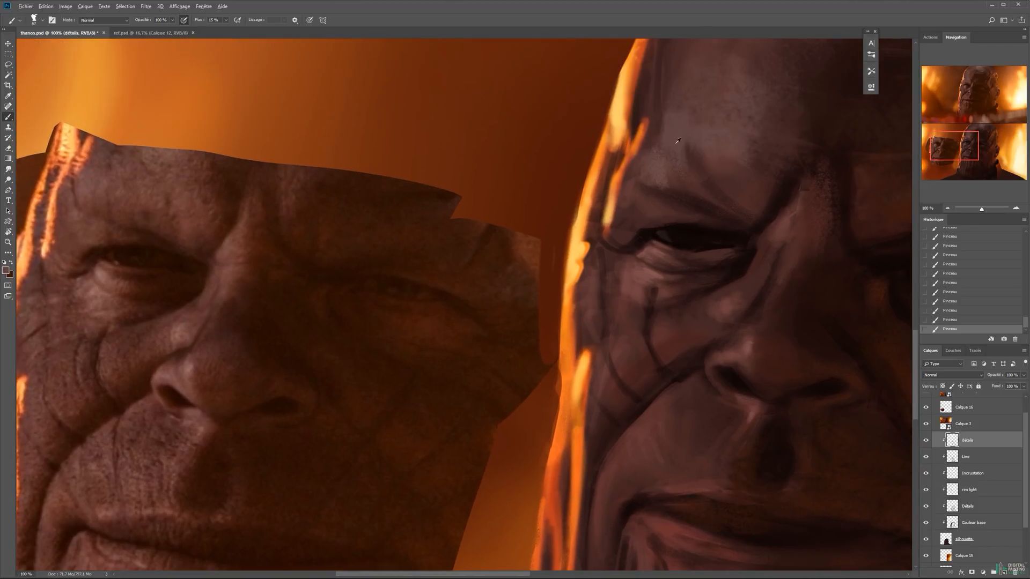
# Alternate light and dark tones to paint the wrinkles and folds above the lit eye, and save.
pyautogui.press('x')
pyautogui.moveTo(660, 139); pyautogui.dragTo(675, 163)
pyautogui.press('x')
pyautogui.moveTo(663, 197); pyautogui.dragTo(691, 212)
pyautogui.moveTo(750, 171); pyautogui.dragTo(790, 206)
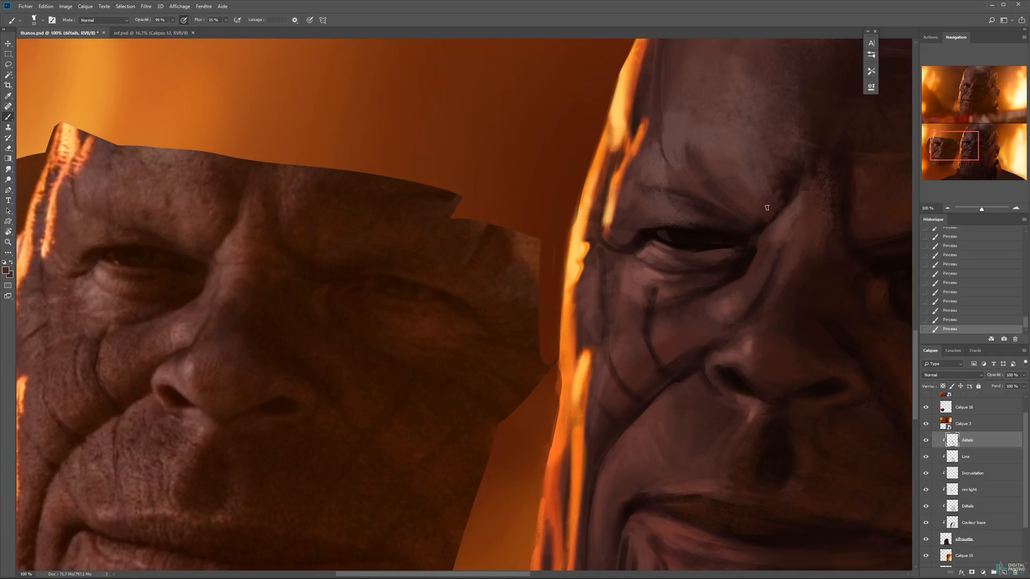
pyautogui.hotkey('ctrl', 's')
# Refine the lit brow fold and the skin below the eye with a sampled lighter tone.
pyautogui.moveTo(734, 225); pyautogui.dragTo(744, 221)
pyautogui.moveTo(724, 183)
pyautogui.mouseDown()
pyautogui.moveTo(718, 158)
pyautogui.moveTo(682, 198)
pyautogui.mouseUp()
pyautogui.keyDown('alt'); pyautogui.click(727, 163); pyautogui.keyUp('alt')
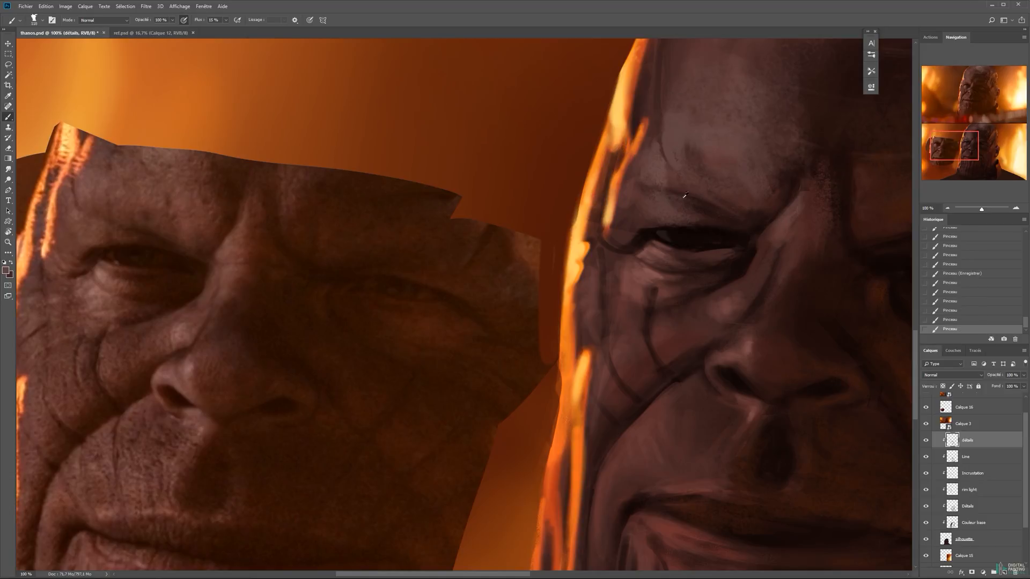
pyautogui.moveTo(661, 261); pyautogui.dragTo(752, 225)
pyautogui.moveTo(697, 252); pyautogui.dragTo(697, 292)
pyautogui.moveTo(731, 262)
pyautogui.mouseDown()
pyautogui.moveTo(725, 310)
pyautogui.moveTo(714, 299)
pyautogui.moveTo(872, 240)
pyautogui.mouseUp()
# Adjust the foreground colour, paint the wrinkles under the lit eye and sample a darker tone.
pyautogui.click(5, 271)
pyautogui.click(878, 288)
pyautogui.moveTo(871, 241)
pyautogui.mouseDown()
pyautogui.moveTo(841, 266)
pyautogui.moveTo(741, 261)
pyautogui.mouseUp()
pyautogui.press('x')
pyautogui.keyDown('alt'); pyautogui.click(749, 256); pyautogui.keyUp('alt')
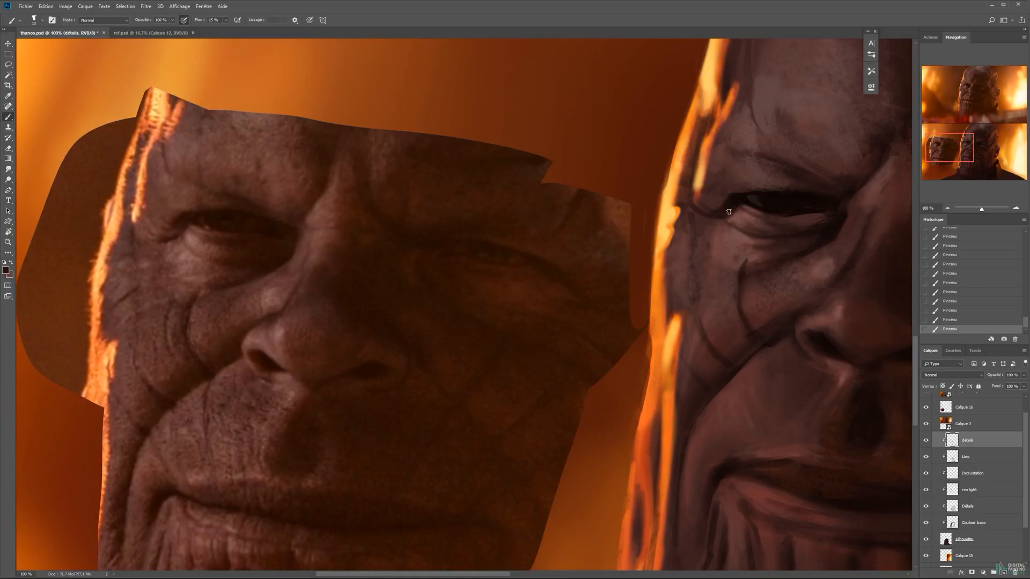
# Set a lighter skin colour and paint texture around the lit eye's outer corner and along the face edge.
pyautogui.click(5, 270)
pyautogui.click(717, 333)
pyautogui.click(878, 287)
pyautogui.moveTo(721, 260); pyautogui.dragTo(675, 286)
pyautogui.moveTo(710, 253); pyautogui.dragTo(679, 239)
pyautogui.moveTo(696, 207); pyautogui.dragTo(712, 214)
pyautogui.moveTo(751, 182)
pyautogui.mouseDown()
pyautogui.moveTo(711, 207)
pyautogui.moveTo(760, 174)
pyautogui.moveTo(740, 138)
pyautogui.mouseUp()
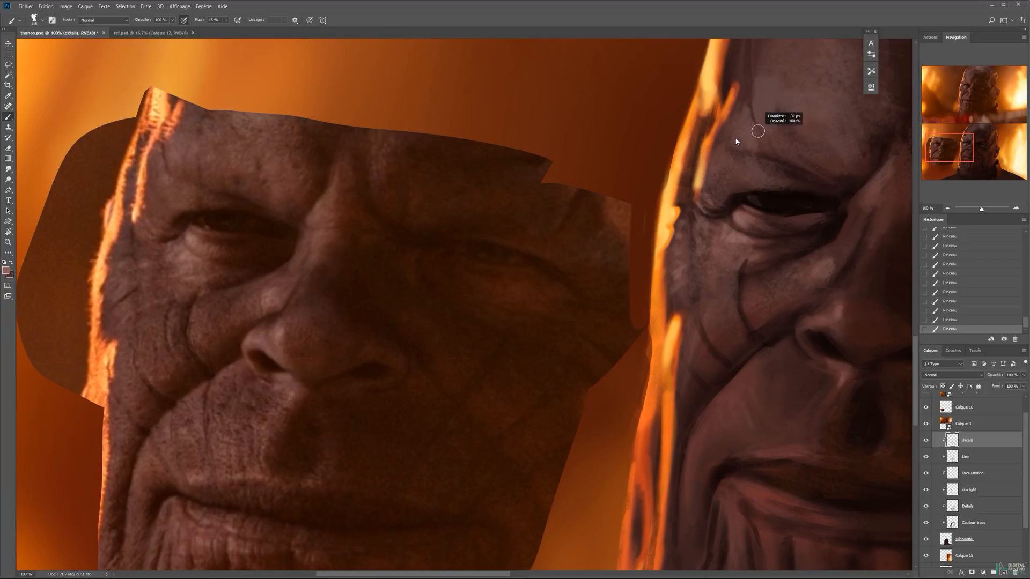
# Sample the eyelid tone, refine the lit eye's upper lid with a smaller brush, and save.
pyautogui.keyDown('alt'); pyautogui.click(762, 188); pyautogui.keyUp('alt')
pyautogui.moveTo(890, 166)
pyautogui.mouseDown()
pyautogui.moveTo(762, 194)
pyautogui.moveTo(788, 190)
pyautogui.mouseUp()
pyautogui.press('[')
pyautogui.hotkey('ctrl', 's')
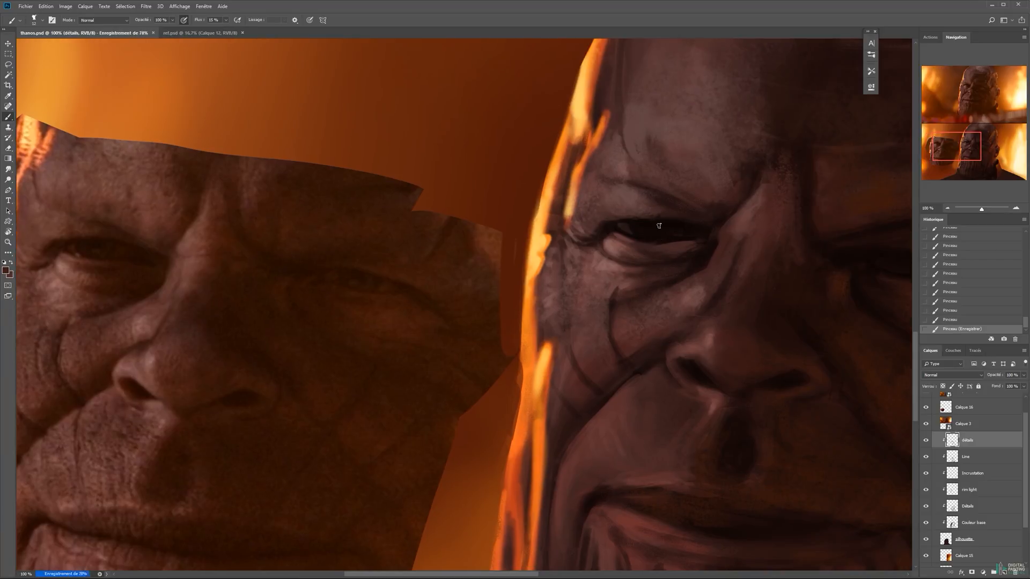
# Adjust the foreground colour and paint the lit eye's lower lid and the skin beneath it with sampled tones.
pyautogui.click(6, 271)
pyautogui.click(758, 372)
pyautogui.click(878, 287)
pyautogui.moveTo(697, 247)
pyautogui.mouseDown()
pyautogui.moveTo(670, 249)
pyautogui.moveTo(660, 268)
pyautogui.moveTo(674, 267)
pyautogui.mouseUp()
pyautogui.keyDown('alt'); pyautogui.click(685, 266); pyautogui.keyUp('alt')
pyautogui.moveTo(674, 267)
pyautogui.mouseDown()
pyautogui.moveTo(699, 262)
pyautogui.moveTo(703, 246)
pyautogui.mouseUp()
pyautogui.press('[')
pyautogui.keyDown('alt'); pyautogui.click(681, 269); pyautogui.keyUp('alt')
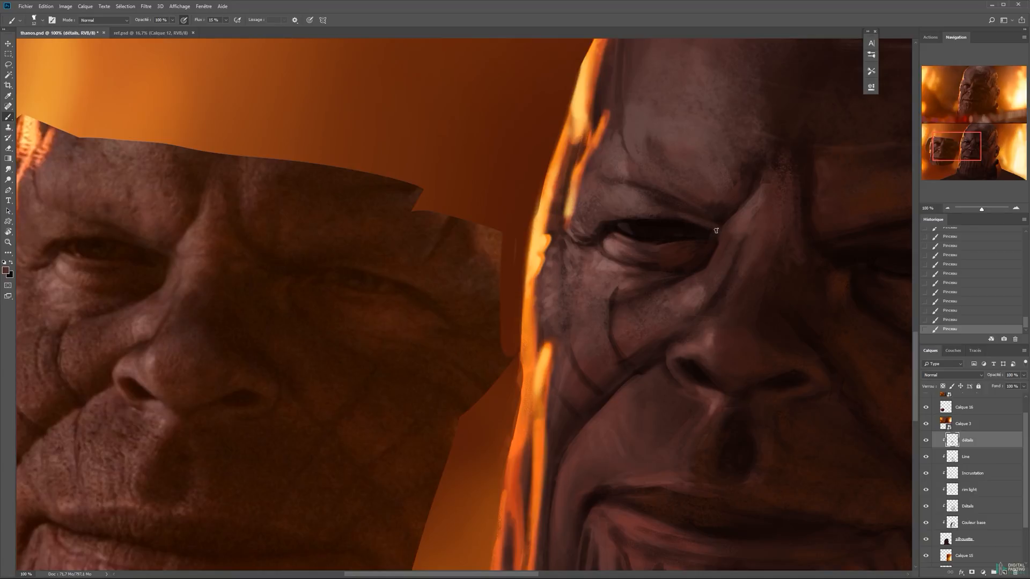
# Paint and smudge the skin between the lit eye's inner corner and the nose bridge using sampled tones.
pyautogui.keyDown('alt'); pyautogui.click(733, 267); pyautogui.keyUp('alt')
pyautogui.moveTo(734, 271); pyautogui.dragTo(743, 240)
pyautogui.keyDown('alt'); pyautogui.rightClick(729, 257); pyautogui.keyUp('alt')
pyautogui.keyDown('alt'); pyautogui.click(723, 252); pyautogui.keyUp('alt')
pyautogui.press('r')
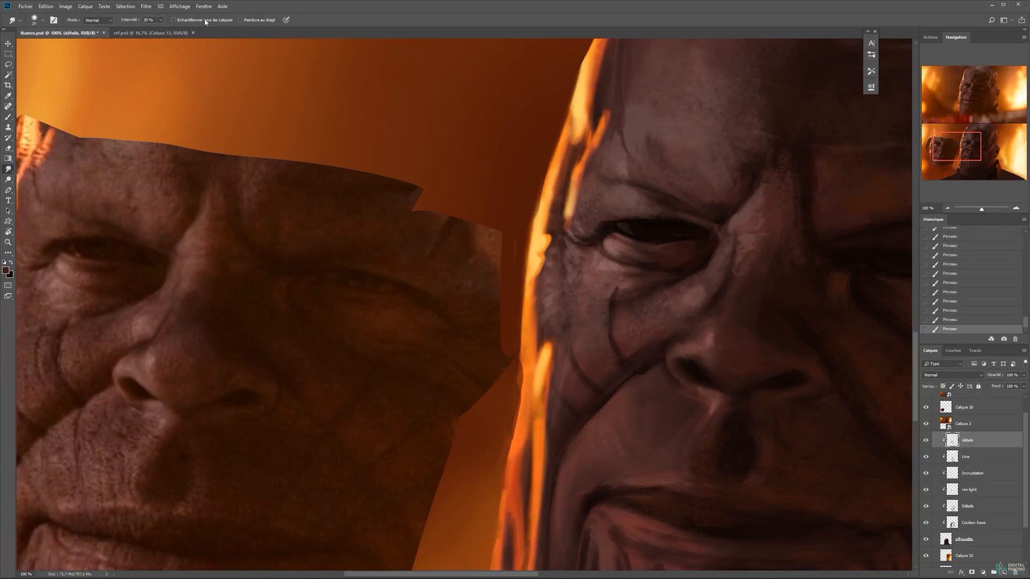
pyautogui.keyDown('alt'); pyautogui.rightClick(724, 253); pyautogui.keyUp('alt')
pyautogui.moveTo(724, 254)
pyautogui.mouseDown()
pyautogui.moveTo(682, 284)
pyautogui.moveTo(718, 276)
pyautogui.mouseUp()
# Set a lighter skin colour and brush highlights onto the lit eye's lower lid and the bag below it.
pyautogui.press('b')
pyautogui.moveTo(685, 243); pyautogui.dragTo(677, 247)
pyautogui.click(6, 270)
pyautogui.click(733, 368)
pyautogui.click(878, 288)
pyautogui.moveTo(686, 245); pyautogui.dragTo(667, 247)
pyautogui.moveTo(674, 247); pyautogui.dragTo(663, 248)
pyautogui.moveTo(669, 246)
pyautogui.mouseDown()
pyautogui.moveTo(635, 259)
pyautogui.moveTo(643, 280)
pyautogui.mouseUp()
# Resize the brush and paint lighter skin texture across the cheek beneath the lit eye.
pyautogui.keyDown('alt'); pyautogui.rightClick(629, 248); pyautogui.keyUp('alt')
pyautogui.keyDown('alt'); pyautogui.rightClick(683, 285); pyautogui.keyUp('alt')
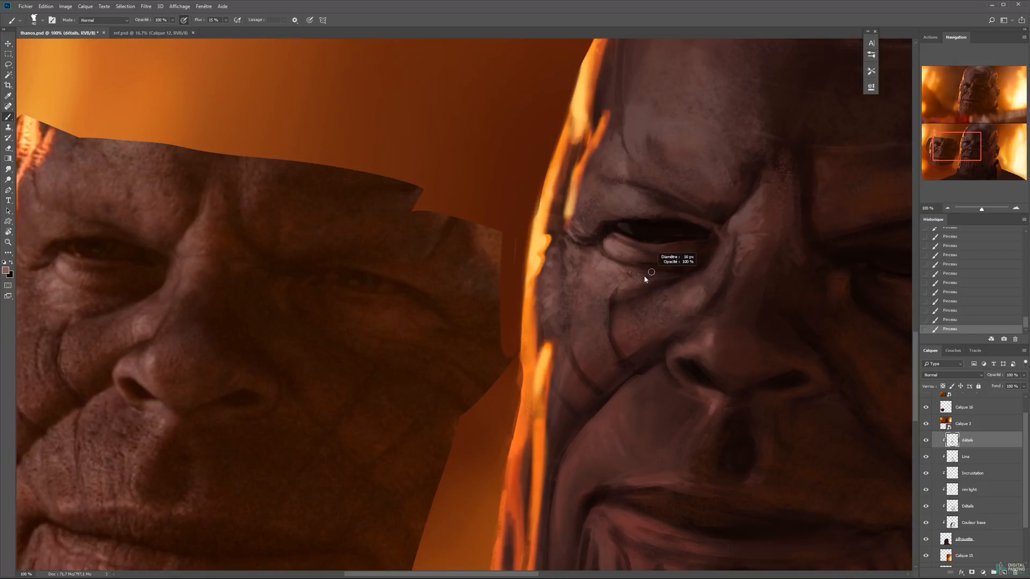
pyautogui.keyDown('alt'); pyautogui.rightClick(654, 301); pyautogui.keyUp('alt')
pyautogui.moveTo(617, 323); pyautogui.dragTo(713, 297)
# Sample a forehead tone, adjust it and paint the lit cheek around its wrinkles and the smile fold.
pyautogui.keyDown('alt'); pyautogui.click(713, 123); pyautogui.keyUp('alt')
pyautogui.click(5, 270)
pyautogui.click(878, 287)
pyautogui.keyDown('alt'); pyautogui.rightClick(663, 340); pyautogui.keyUp('alt')
pyautogui.moveTo(657, 332); pyautogui.dragTo(673, 362)
pyautogui.moveTo(662, 404)
pyautogui.mouseDown()
pyautogui.moveTo(613, 345)
pyautogui.moveTo(611, 391)
pyautogui.mouseUp()
pyautogui.moveTo(627, 344); pyautogui.dragTo(621, 279)
# Set a dark colour sampled from the eye, reduce the Forme texturée brush and draw wrinkles between the nose and mouth corner.
pyautogui.press('r')
pyautogui.press('b')
pyautogui.keyDown('alt'); pyautogui.click(663, 238); pyautogui.keyUp('alt')
pyautogui.click(6, 270)
pyautogui.click(763, 375)
pyautogui.click(878, 288)
pyautogui.rightClick(690, 218)
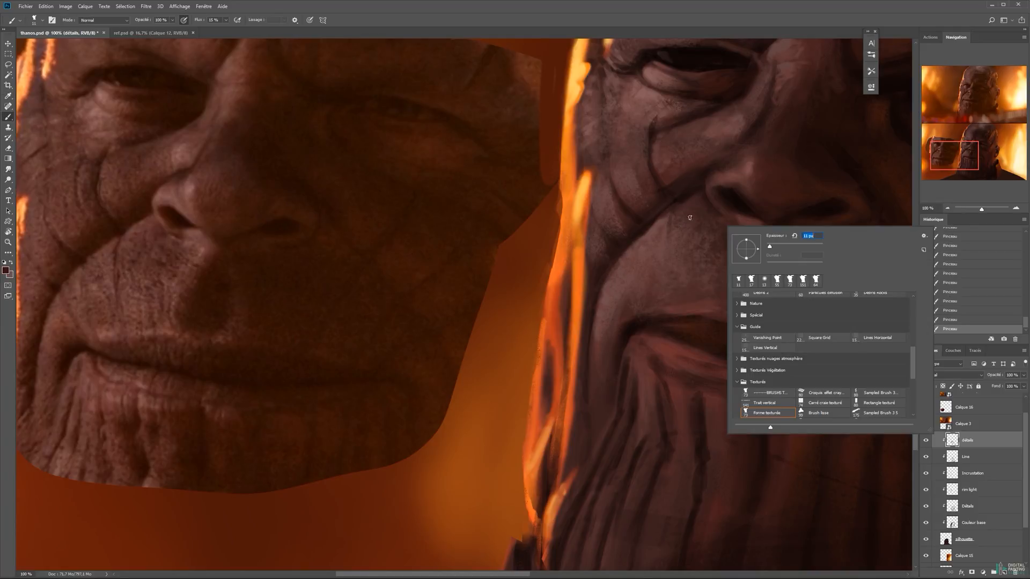
pyautogui.moveTo(773, 246); pyautogui.dragTo(770, 246)
pyautogui.moveTo(672, 210); pyautogui.dragTo(671, 225)
pyautogui.moveTo(623, 261)
pyautogui.mouseDown()
pyautogui.moveTo(637, 293)
pyautogui.moveTo(614, 256)
pyautogui.moveTo(625, 234)
pyautogui.moveTo(629, 279)
pyautogui.moveTo(593, 288)
pyautogui.moveTo(645, 280)
pyautogui.mouseUp()
# Switch to the lighter colour, enlarge the brush and sample skin tones along the smile fold.
pyautogui.keyDown('alt'); pyautogui.click(615, 239); pyautogui.keyUp('alt')
pyautogui.press('x')
pyautogui.press(']')
pyautogui.press(']')
pyautogui.keyDown('alt'); pyautogui.click(618, 225); pyautogui.keyUp('alt')
pyautogui.keyDown('alt'); pyautogui.click(626, 235); pyautogui.keyUp('alt')
pyautogui.keyDown('alt'); pyautogui.click(611, 254); pyautogui.keyUp('alt')
pyautogui.keyDown('alt'); pyautogui.click(625, 280); pyautogui.keyUp('alt')
pyautogui.keyDown('alt'); pyautogui.click(616, 255); pyautogui.keyUp('alt')
# Adjust the foreground colour and paint skin texture between the smile fold and the mouth corner.
pyautogui.click(6, 270)
pyautogui.click(759, 377)
pyautogui.click(878, 287)
pyautogui.click(5, 270)
pyautogui.click(878, 288)
pyautogui.rightClick(602, 289)
pyautogui.keyDown('alt'); pyautogui.click(640, 225); pyautogui.keyUp('alt')
pyautogui.moveTo(641, 226); pyautogui.dragTo(639, 301)
pyautogui.moveTo(648, 254); pyautogui.dragTo(654, 224)
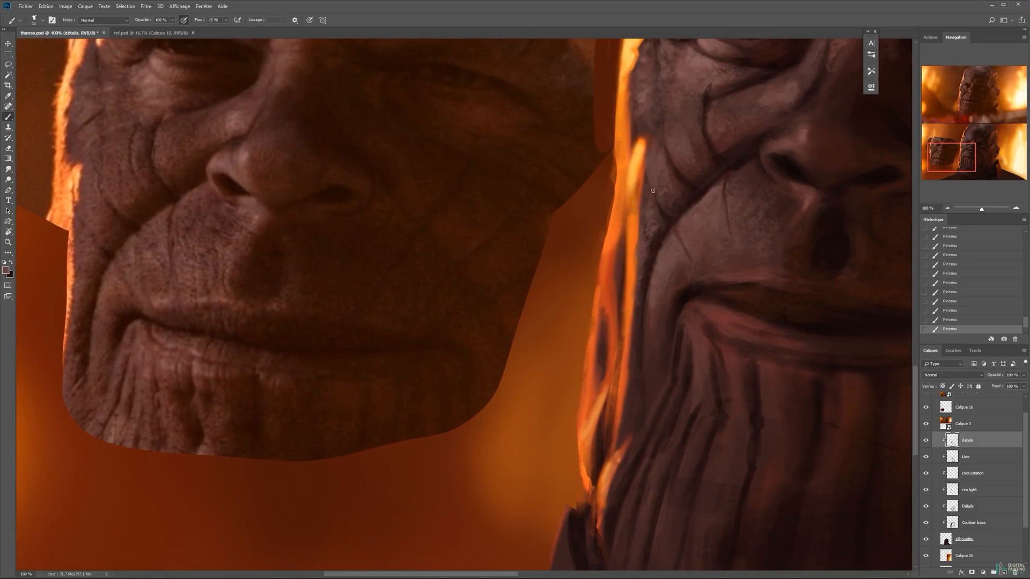
# Set an orange foreground colour, pick the Rond Soft 75 brush and paint the small rim-light streak at the temple.
pyautogui.scroll(3, 649, 204)
pyautogui.scroll(3, 649, 153)
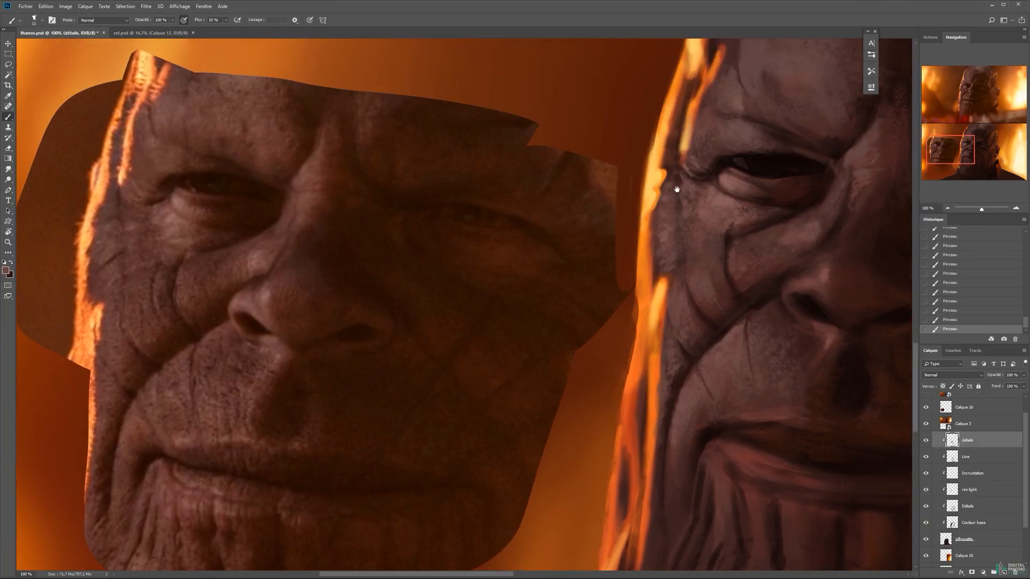
pyautogui.click(6, 270)
pyautogui.click(798, 386)
pyautogui.click(743, 304)
pyautogui.click(751, 298)
pyautogui.click(878, 287)
pyautogui.rightClick(701, 122)
pyautogui.doubleClick(742, 308)
pyautogui.moveTo(691, 121); pyautogui.dragTo(697, 96)
# Swap the colours, reduce the Rond Soft 75 brush size and refine the upper end of the temple's rim-light streak.
pyautogui.press('x')
pyautogui.rightClick(703, 107)
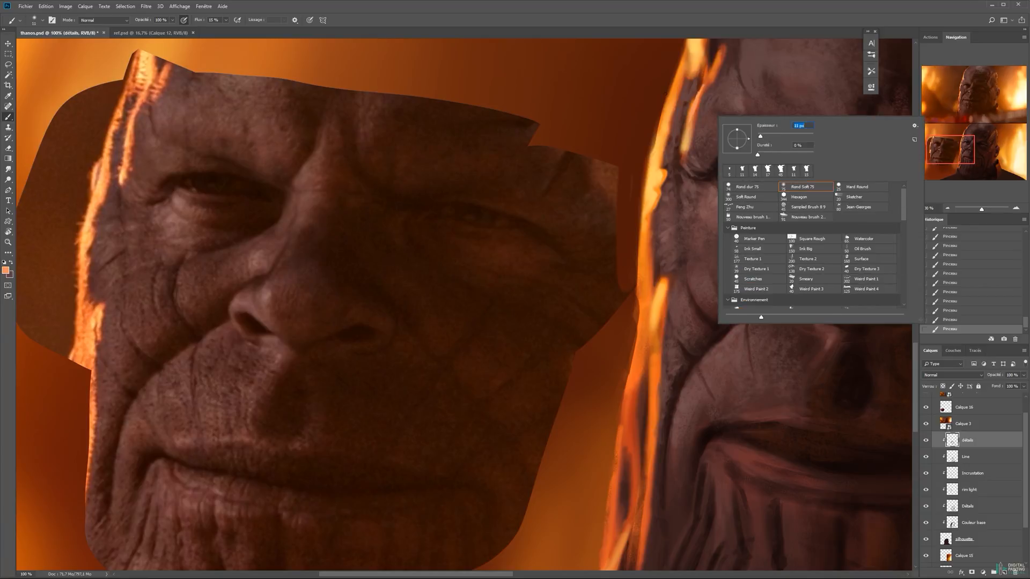
pyautogui.moveTo(760, 136); pyautogui.dragTo(759, 136)
pyautogui.moveTo(707, 80)
pyautogui.mouseDown()
pyautogui.moveTo(701, 122)
pyautogui.moveTo(697, 85)
pyautogui.mouseUp()
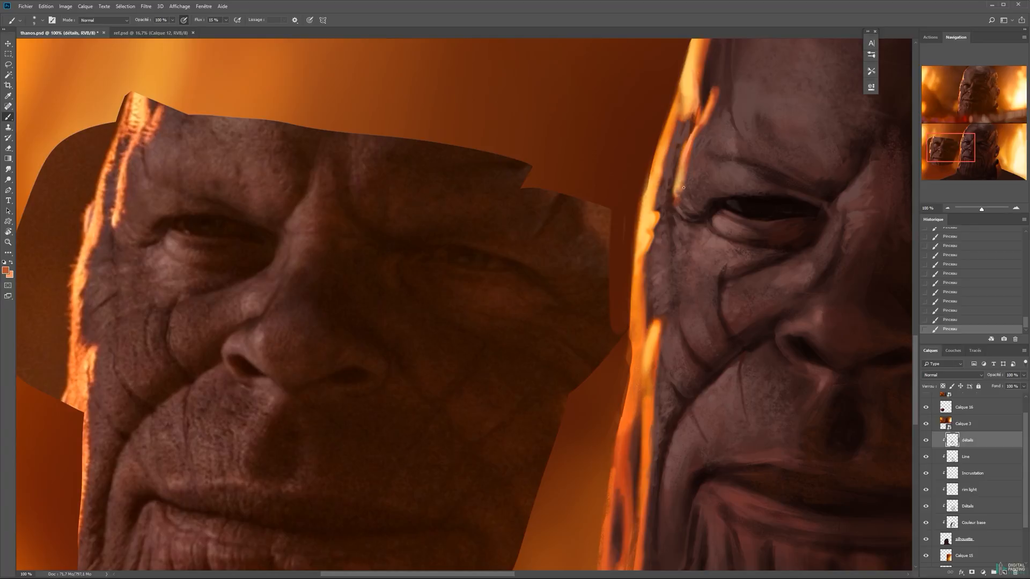
# Raise the brush flow to 100%, rework the temple's rim light with sampled colours and undo the last strokes.
pyautogui.hotkey('shift', '0')
pyautogui.rightClick(657, 176)
pyautogui.moveTo(722, 192); pyautogui.dragTo(723, 192)
pyautogui.keyDown('alt'); pyautogui.click(665, 165); pyautogui.keyUp('alt')
pyautogui.moveTo(658, 187)
pyautogui.mouseDown()
pyautogui.moveTo(675, 116)
pyautogui.moveTo(669, 167)
pyautogui.mouseUp()
pyautogui.keyDown('alt'); pyautogui.click(675, 130); pyautogui.keyUp('alt')
pyautogui.hotkey('ctrl', 'z')
pyautogui.hotkey('ctrl', 'z')
pyautogui.keyDown('alt'); pyautogui.click(678, 150); pyautogui.keyUp('alt')
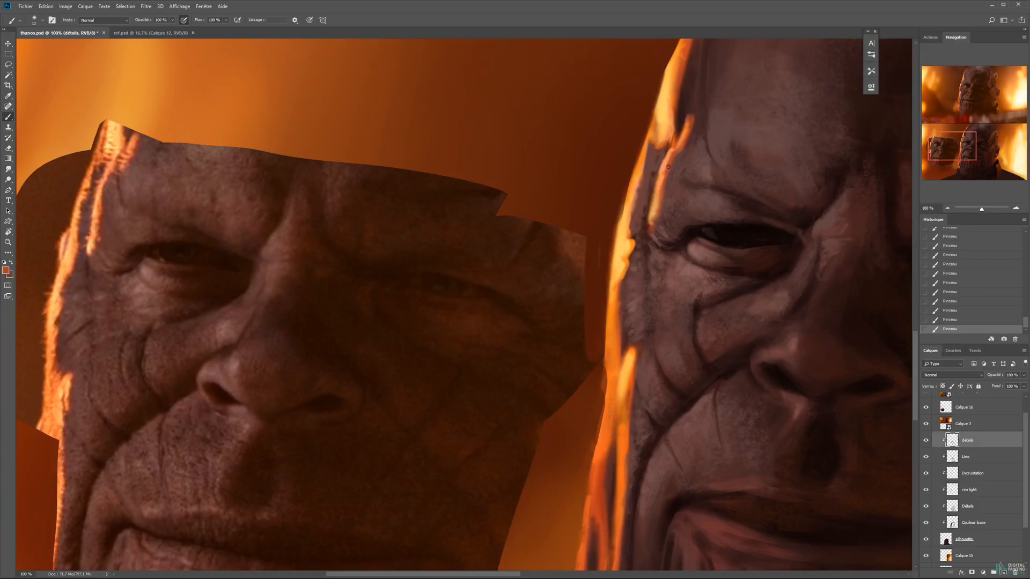
# Sample the forehead skin and paint around the temple's rim light on the Calque 17 layer.
pyautogui.keyDown('alt'); pyautogui.click(704, 136); pyautogui.keyUp('alt')
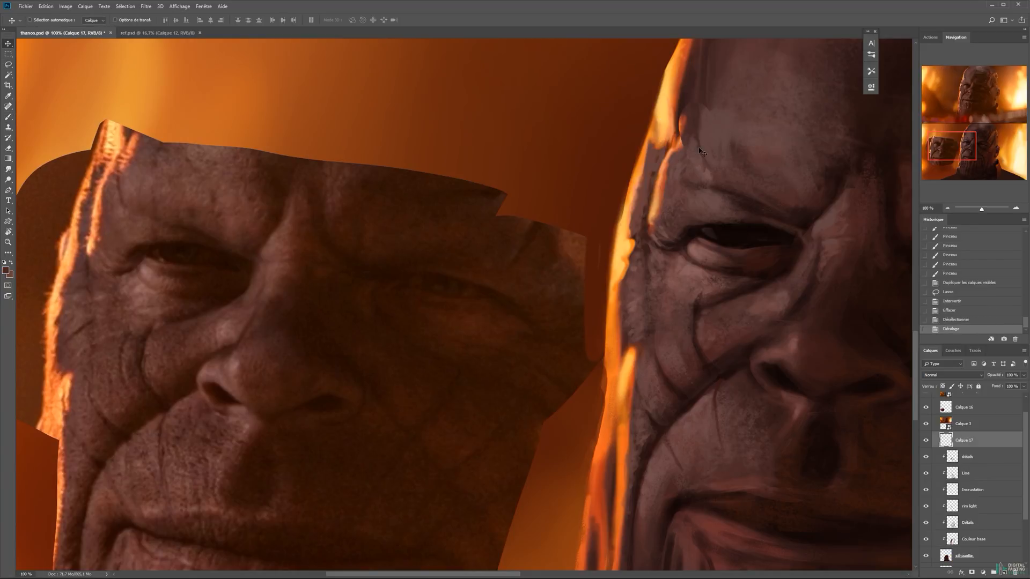
pyautogui.press('b')
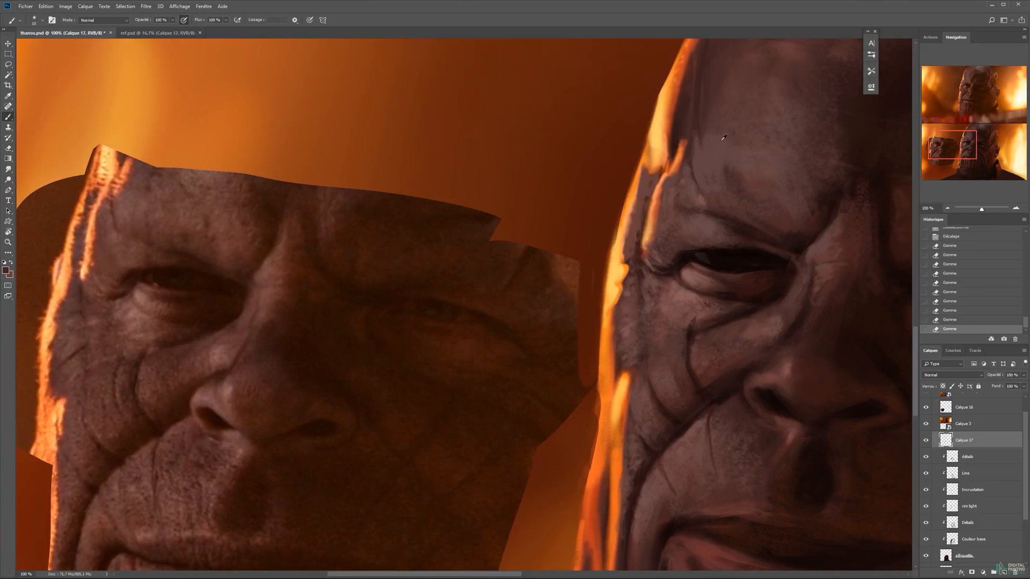
pyautogui.keyDown('alt'); pyautogui.click(721, 140); pyautogui.keyUp('alt')
pyautogui.moveTo(701, 133); pyautogui.dragTo(698, 156)
pyautogui.moveTo(684, 235); pyautogui.dragTo(667, 176)
pyautogui.moveTo(628, 206); pyautogui.dragTo(636, 216)
pyautogui.moveTo(643, 198); pyautogui.dragTo(606, 167)
# Sample and brighten an orange, and paint glowing streaks into the rim light beside the lit brow.
pyautogui.keyDown('alt'); pyautogui.click(631, 174); pyautogui.keyUp('alt')
pyautogui.click(5, 270)
pyautogui.click(743, 303)
pyautogui.click(878, 288)
pyautogui.moveTo(606, 198)
pyautogui.mouseDown()
pyautogui.moveTo(595, 212)
pyautogui.moveTo(596, 193)
pyautogui.mouseUp()
pyautogui.keyDown('alt'); pyautogui.click(613, 199); pyautogui.keyUp('alt')
pyautogui.keyDown('alt'); pyautogui.click(603, 195); pyautogui.keyUp('alt')
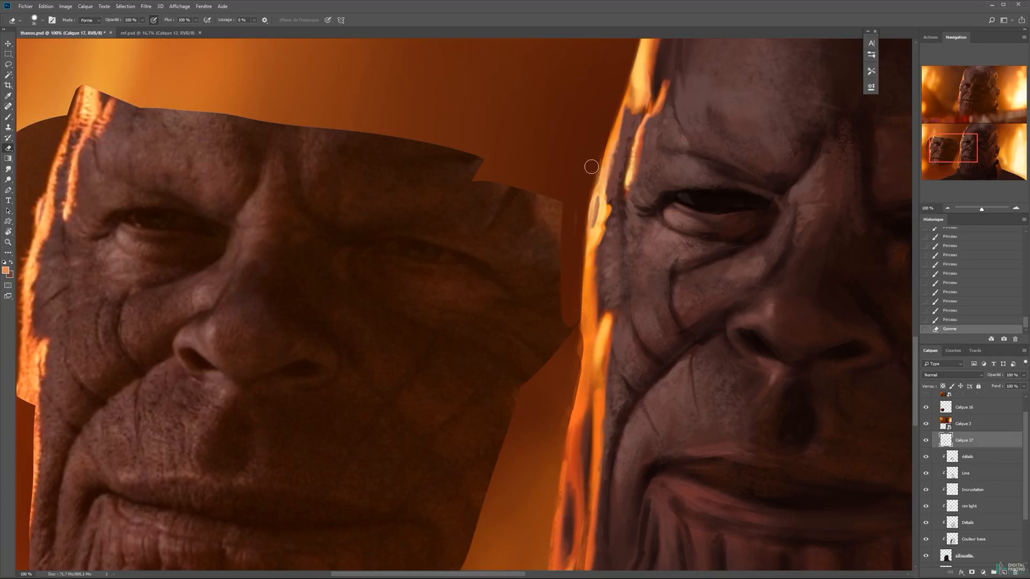
pyautogui.scroll(1, 605, 175)
pyautogui.moveTo(616, 144); pyautogui.dragTo(627, 112)
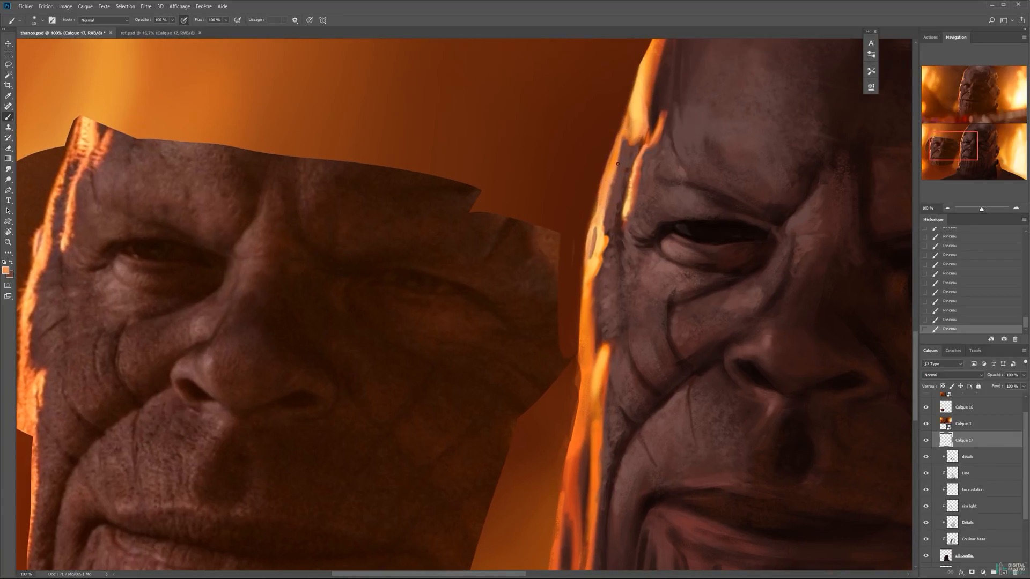
pyautogui.moveTo(602, 199)
pyautogui.mouseDown()
pyautogui.moveTo(630, 149)
pyautogui.moveTo(619, 148)
pyautogui.moveTo(610, 178)
pyautogui.mouseUp()
# Select the silhouette layer and erase along the face's lit outer edge from the brow to the cheek.
pyautogui.click(972, 552)
pyautogui.press('e')
pyautogui.moveTo(611, 178); pyautogui.dragTo(622, 148)
pyautogui.moveTo(611, 200); pyautogui.dragTo(606, 228)
pyautogui.moveTo(605, 236)
pyautogui.mouseDown()
pyautogui.moveTo(610, 206)
pyautogui.moveTo(606, 231)
pyautogui.mouseUp()
pyautogui.moveTo(609, 215); pyautogui.dragTo(604, 262)
pyautogui.moveTo(604, 263); pyautogui.dragTo(608, 288)
# Return to the Calque 17 layer and erase along the rim light beside the lit eye.
pyautogui.click(966, 440)
pyautogui.press('b')
pyautogui.keyDown('alt'); pyautogui.click(622, 182); pyautogui.keyUp('alt')
pyautogui.press('e')
pyautogui.moveTo(622, 159); pyautogui.dragTo(610, 265)
pyautogui.keyDown('ctrl'); pyautogui.click(793, 364); pyautogui.keyUp('ctrl')
pyautogui.keyDown('ctrl'); pyautogui.click(661, 251); pyautogui.keyUp('ctrl')
# Paint the rim light down the cheek's outer edge with sampled orange tones.
pyautogui.press('b')
pyautogui.keyDown('alt'); pyautogui.click(625, 192); pyautogui.keyUp('alt')
pyautogui.moveTo(613, 242); pyautogui.dragTo(615, 289)
pyautogui.moveTo(616, 255); pyautogui.dragTo(617, 310)
pyautogui.keyDown('alt'); pyautogui.click(615, 276); pyautogui.keyUp('alt')
pyautogui.moveTo(618, 294); pyautogui.dragTo(608, 340)
pyautogui.moveTo(623, 266)
pyautogui.mouseDown()
pyautogui.moveTo(622, 289)
pyautogui.moveTo(623, 241)
pyautogui.mouseUp()
# Choose a new foreground colour and paint it into the rim light beside the cheek.
pyautogui.press('x')
pyautogui.press('x')
pyautogui.press('n')
pyautogui.click(751, 306)
pyautogui.press('Return')
pyautogui.press('x')
pyautogui.press('x')
pyautogui.moveTo(613, 324)
pyautogui.mouseDown()
pyautogui.moveTo(607, 258)
pyautogui.moveTo(608, 297)
pyautogui.mouseUp()
# Enlarge the brush and blend the rim light into the skin beside the lit eye with sampled tones.
pyautogui.press(']')
pyautogui.moveTo(621, 252); pyautogui.dragTo(619, 281)
pyautogui.keyDown('alt'); pyautogui.click(632, 233); pyautogui.keyUp('alt')
pyautogui.moveTo(623, 243)
pyautogui.mouseDown()
pyautogui.moveTo(636, 235)
pyautogui.moveTo(622, 298)
pyautogui.mouseUp()
pyautogui.keyDown('alt'); pyautogui.click(628, 243); pyautogui.keyUp('alt')
pyautogui.keyDown('alt'); pyautogui.click(637, 247); pyautogui.keyUp('alt')
pyautogui.keyDown('alt'); pyautogui.click(623, 136); pyautogui.keyUp('alt')
# Change the brush and finish the rim light beside the lit eye with sampled orange tones, checking the whole portrait.
pyautogui.rightClick(627, 251)
pyautogui.doubleClick(699, 307)
pyautogui.keyDown('alt'); pyautogui.click(620, 263); pyautogui.keyUp('alt')
pyautogui.press('x')
pyautogui.keyDown('alt'); pyautogui.click(625, 275); pyautogui.keyUp('alt')
pyautogui.keyDown('alt'); pyautogui.click(623, 270); pyautogui.keyUp('alt')
pyautogui.moveTo(617, 258); pyautogui.dragTo(617, 247)
pyautogui.keyDown('alt'); pyautogui.click(618, 240); pyautogui.keyUp('alt')
pyautogui.press('z')
pyautogui.keyDown('alt'); pyautogui.click(638, 258); pyautogui.keyUp('alt')
pyautogui.keyDown('alt'); pyautogui.doubleClick(652, 274); pyautogui.keyUp('alt')
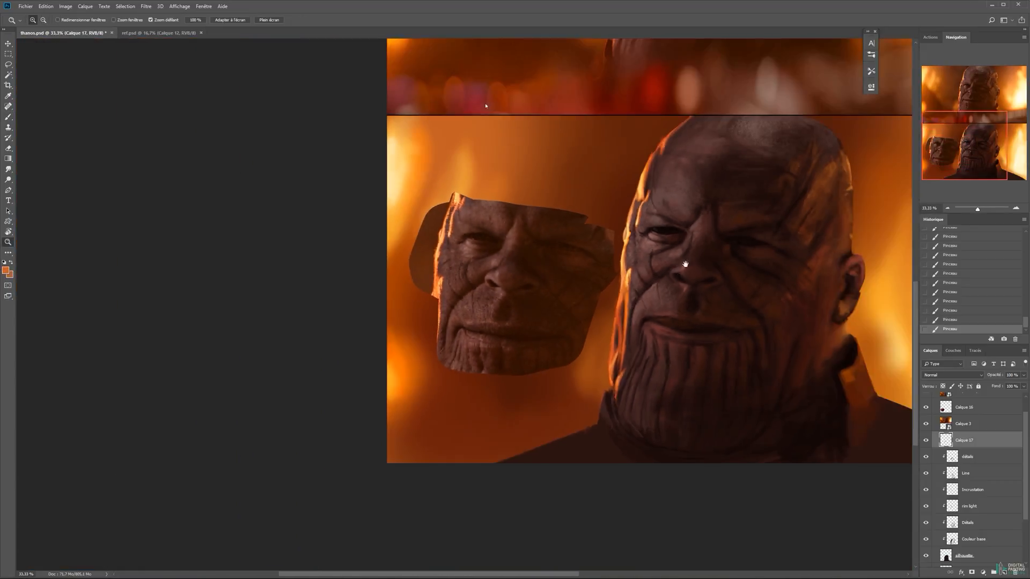
# Save the document and paint the upper lid line of the lit eye with a sampled dark tone.
pyautogui.moveTo(684, 264); pyautogui.dragTo(594, 243)
pyautogui.hotkey('ctrl', 's')
pyautogui.click(570, 206)
pyautogui.click(564, 203)
pyautogui.click(565, 203)
pyautogui.press('b')
pyautogui.keyDown('alt'); pyautogui.click(721, 197); pyautogui.keyUp('alt')
pyautogui.moveTo(565, 203); pyautogui.dragTo(724, 212)
pyautogui.moveTo(716, 211); pyautogui.dragTo(739, 212)
pyautogui.hotkey('ctrl', 'alt', 'z')
pyautogui.hotkey('ctrl', 'alt', 'z')
pyautogui.moveTo(732, 212)
pyautogui.mouseDown()
pyautogui.moveTo(753, 214)
pyautogui.moveTo(744, 214)
pyautogui.moveTo(745, 231)
pyautogui.mouseUp()
# Darken the lit eye's opening toward its outer side with a sampled tone and choose a new dark foreground colour.
pyautogui.keyDown('alt'); pyautogui.click(757, 212); pyautogui.keyUp('alt')
pyautogui.moveTo(739, 232)
pyautogui.mouseDown()
pyautogui.moveTo(753, 228)
pyautogui.moveTo(707, 224)
pyautogui.mouseUp()
pyautogui.moveTo(705, 222); pyautogui.dragTo(717, 227)
pyautogui.press('n')
pyautogui.press('Return')
pyautogui.press('b')
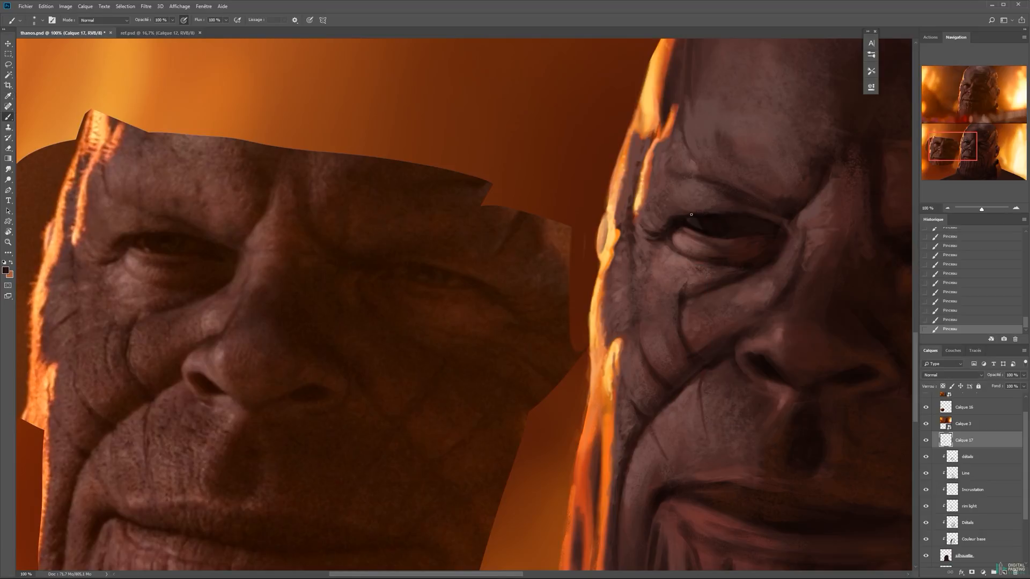
# Resize the brush and refine the outer corner and lower lid of the lit eye with sampled skin tones.
pyautogui.press('x')
pyautogui.keyDown('alt'); pyautogui.click(642, 235); pyautogui.keyUp('alt')
pyautogui.keyDown('alt'); pyautogui.rightClick(670, 217); pyautogui.keyUp('alt')
pyautogui.press('x')
pyautogui.press('x')
pyautogui.moveTo(661, 235); pyautogui.dragTo(654, 236)
pyautogui.keyDown('alt'); pyautogui.click(677, 249); pyautogui.keyUp('alt')
pyautogui.moveTo(672, 237); pyautogui.dragTo(679, 255)
pyautogui.keyDown('alt'); pyautogui.click(676, 259); pyautogui.keyUp('alt')
# Choose new foreground colours and paint a dim iris inside the lit eye.
pyautogui.click(6, 270)
pyautogui.click(715, 375)
pyautogui.click(878, 288)
pyautogui.moveTo(734, 224); pyautogui.dragTo(683, 248)
pyautogui.click(6, 270)
pyautogui.click(729, 379)
pyautogui.click(878, 287)
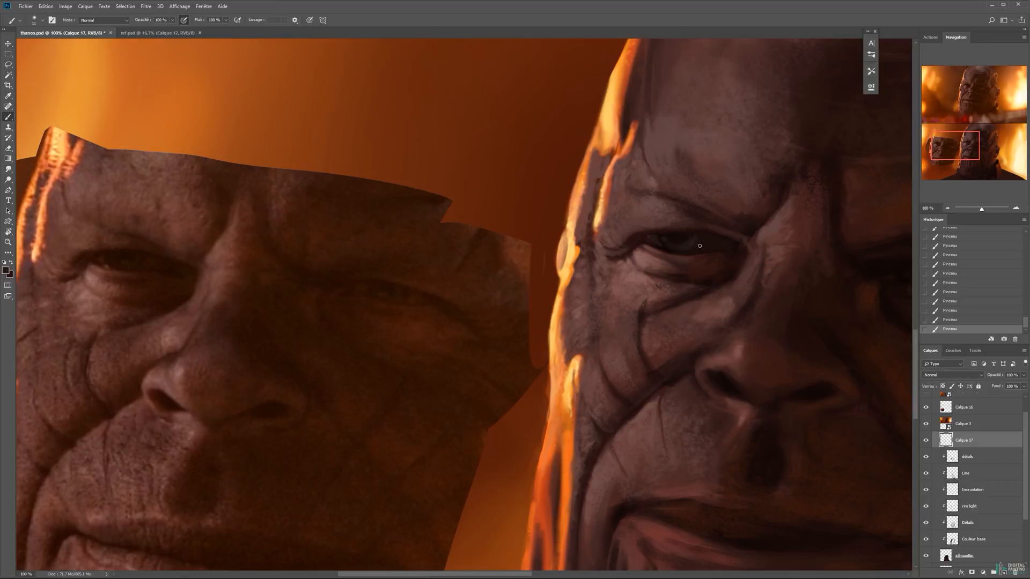
# Paint the inner corner of the lit eye with a sampled dark tone.
pyautogui.keyDown('alt'); pyautogui.click(710, 239); pyautogui.keyUp('alt')
pyautogui.keyDown('ctrl'); pyautogui.keyDown('alt'); pyautogui.click(728, 248); pyautogui.keyUp('alt'); pyautogui.keyUp('ctrl')
pyautogui.keyDown('ctrl'); pyautogui.keyDown('alt'); pyautogui.click(728, 247); pyautogui.keyUp('alt'); pyautogui.keyUp('ctrl')
pyautogui.keyDown('ctrl'); pyautogui.keyDown('alt'); pyautogui.click(728, 248); pyautogui.keyUp('alt'); pyautogui.keyUp('ctrl')
pyautogui.keyDown('ctrl'); pyautogui.click(724, 244); pyautogui.keyUp('ctrl')
pyautogui.keyDown('ctrl'); pyautogui.click(724, 244); pyautogui.keyUp('ctrl')
pyautogui.keyDown('ctrl'); pyautogui.click(724, 244); pyautogui.keyUp('ctrl')
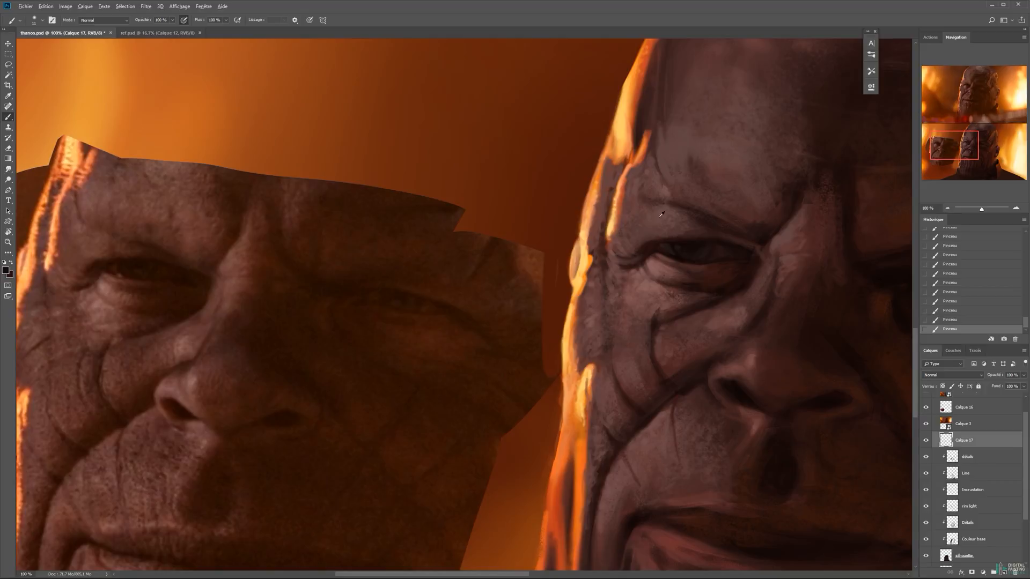
# Change the brush and foreground colour, detail the outer half of the lit eye with sampled tones, and save.
pyautogui.rightClick(700, 259)
pyautogui.doubleClick(795, 328)
pyautogui.click(5, 270)
pyautogui.click(719, 325)
pyautogui.click(878, 288)
pyautogui.rightClick(680, 259)
pyautogui.doubleClick(773, 327)
pyautogui.click(674, 256)
pyautogui.keyDown('alt'); pyautogui.click(669, 254); pyautogui.keyUp('alt')
pyautogui.keyDown('alt'); pyautogui.click(648, 240); pyautogui.keyUp('alt')
pyautogui.hotkey('ctrl', 's')
# Change the brush and paint the curved cheek wrinkle below the lit eye, alternating dark and light colours.
pyautogui.moveTo(678, 265)
pyautogui.mouseDown()
pyautogui.moveTo(650, 227)
pyautogui.moveTo(697, 174)
pyautogui.mouseUp()
pyautogui.rightClick(666, 243)
pyautogui.doubleClick(757, 313)
pyautogui.click(643, 247)
pyautogui.moveTo(643, 246); pyautogui.dragTo(648, 252)
pyautogui.moveTo(661, 245); pyautogui.dragTo(666, 250)
pyautogui.moveTo(664, 247); pyautogui.dragTo(649, 244)
pyautogui.press('x')
pyautogui.moveTo(652, 241); pyautogui.dragTo(647, 245)
pyautogui.moveTo(641, 249); pyautogui.dragTo(659, 262)
pyautogui.press('x')
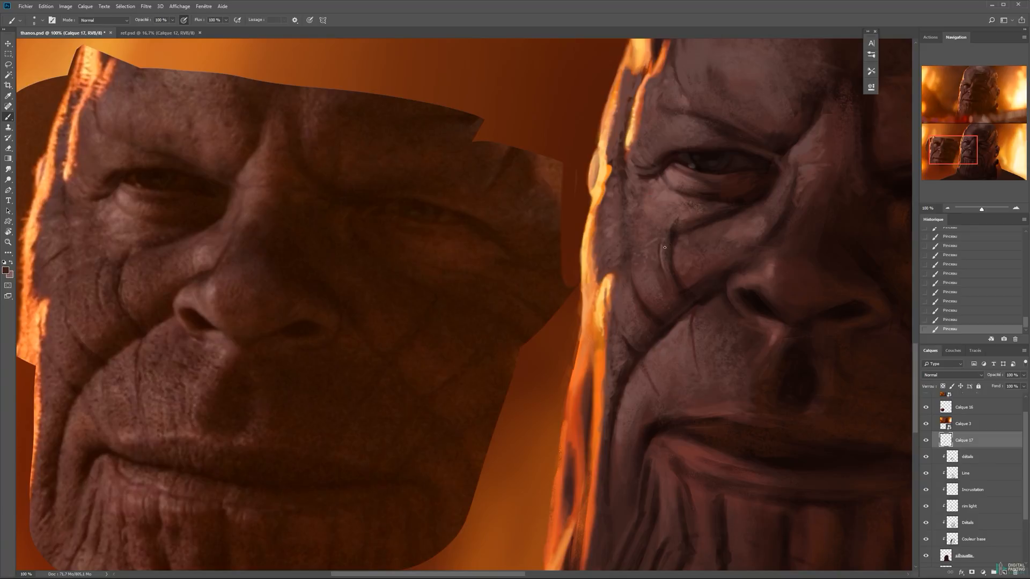
# Add fine skin texture below the lit eye's outer corner with a newly chosen foreground colour.
pyautogui.moveTo(652, 206); pyautogui.dragTo(664, 208)
pyautogui.press('x')
pyautogui.click(5, 270)
pyautogui.click(712, 326)
pyautogui.click(878, 287)
pyautogui.keyDown('alt'); pyautogui.click(684, 198); pyautogui.keyUp('alt')
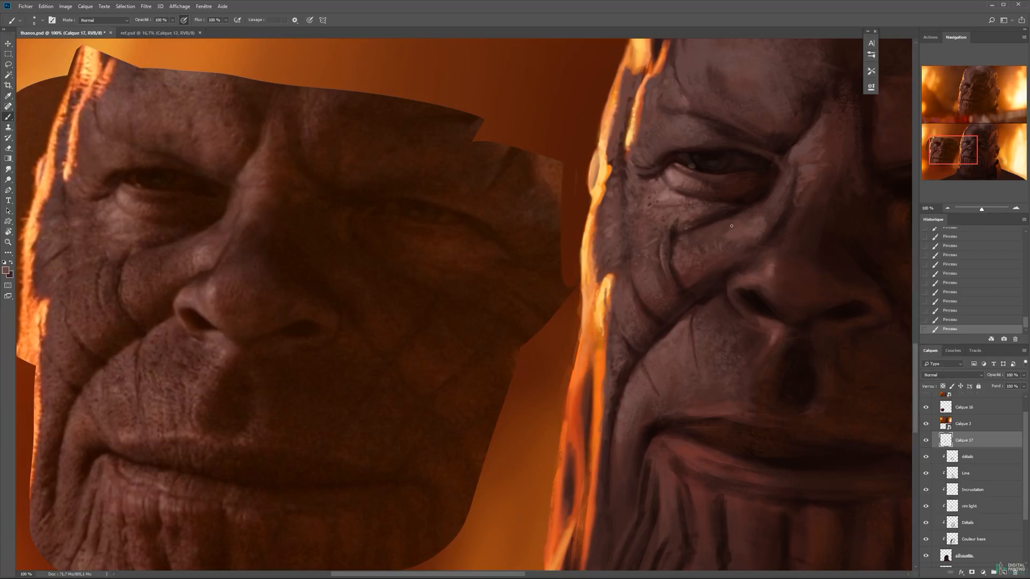
# Paint textured highlights and shading on the cheek fold beside the nose with sampled tones and a smaller brush.
pyautogui.moveTo(748, 220); pyautogui.dragTo(741, 224)
pyautogui.keyDown('alt'); pyautogui.click(754, 214); pyautogui.keyUp('alt')
pyautogui.keyDown('alt'); pyautogui.click(750, 222); pyautogui.keyUp('alt')
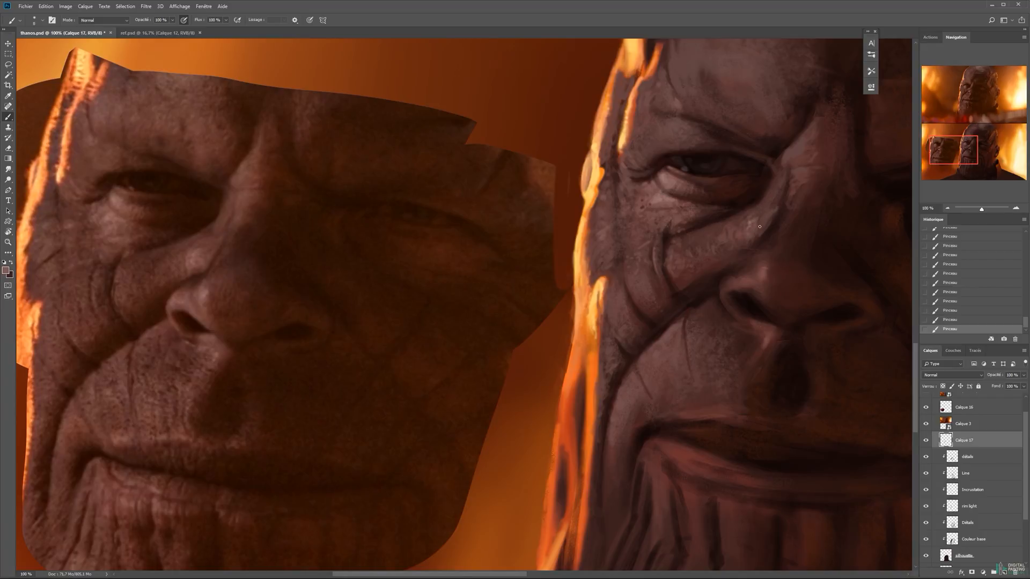
pyautogui.keyDown('alt'); pyautogui.click(775, 256); pyautogui.keyUp('alt')
pyautogui.press('[')
pyautogui.press('[')
pyautogui.moveTo(785, 210); pyautogui.dragTo(777, 226)
pyautogui.keyDown('alt'); pyautogui.click(780, 198); pyautogui.keyUp('alt')
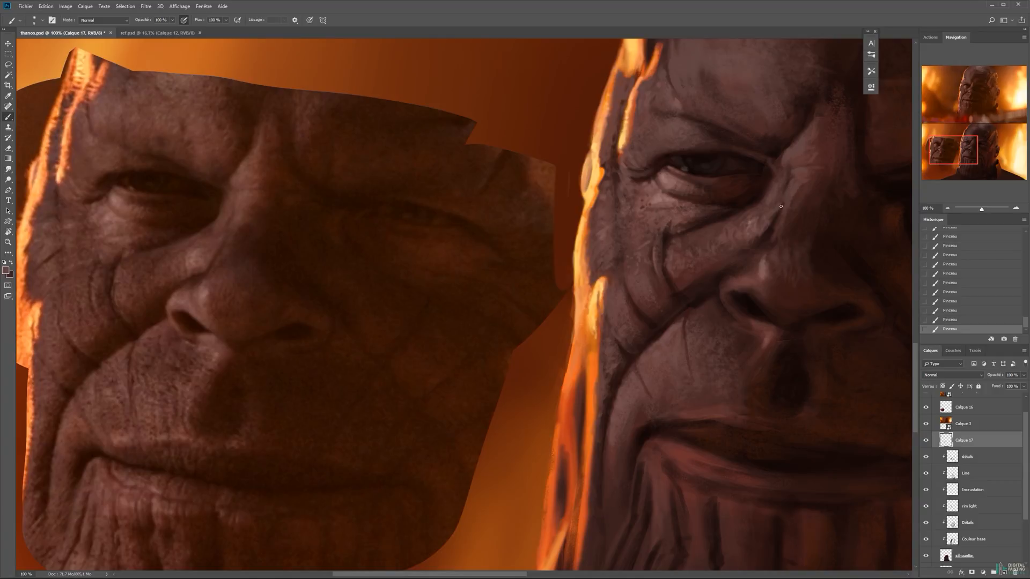
# Enlarge the brush and shade the nose bridge beside the lit eye with a sampled tone, then select another brush.
pyautogui.press(']')
pyautogui.press(']')
pyautogui.moveTo(834, 110)
pyautogui.keyDown('space'); pyautogui.mouseDown()
pyautogui.moveTo(792, 182)
pyautogui.moveTo(799, 173)
pyautogui.mouseUp(); pyautogui.keyUp('space')
pyautogui.press(']')
pyautogui.press(']')
pyautogui.press(']')
pyautogui.press(']')
pyautogui.press(']')
pyautogui.press(']')
pyautogui.press(']')
pyautogui.press('[')
pyautogui.press('[')
pyautogui.keyDown('alt'); pyautogui.click(796, 190); pyautogui.keyUp('alt')
pyautogui.rightClick(834, 188)
pyautogui.click(922, 221)
pyautogui.keyDown('space'); pyautogui.moveTo(686, 196); pyautogui.dragTo(743, 173); pyautogui.keyUp('space')
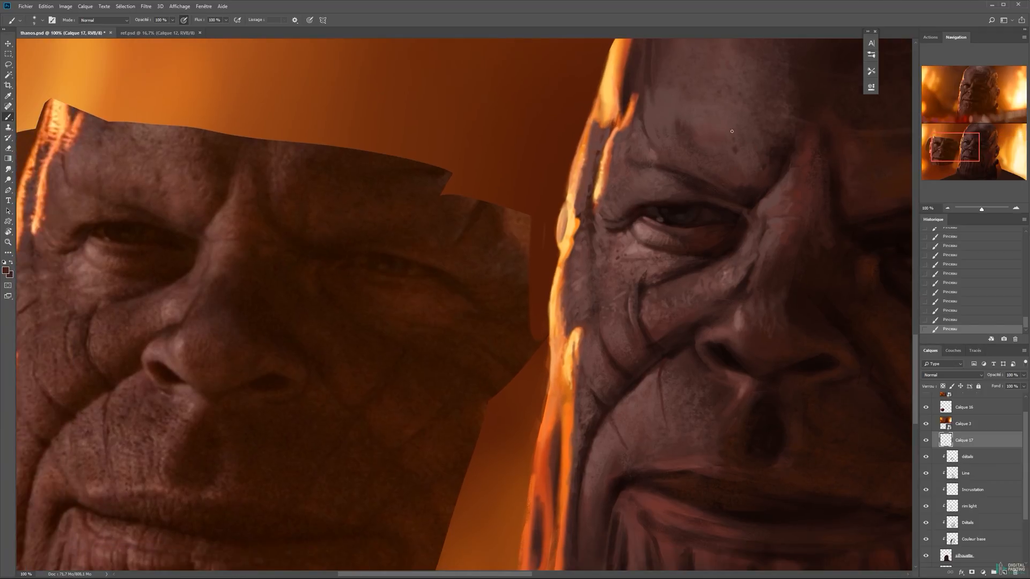
# Blend the dark mark above the lit eyebrow and the eyebrow's inner end with sampled tones.
pyautogui.keyDown('alt'); pyautogui.click(688, 146); pyautogui.keyUp('alt')
pyautogui.moveTo(678, 123); pyautogui.dragTo(686, 137)
pyautogui.keyDown('alt'); pyautogui.click(714, 193); pyautogui.keyUp('alt')
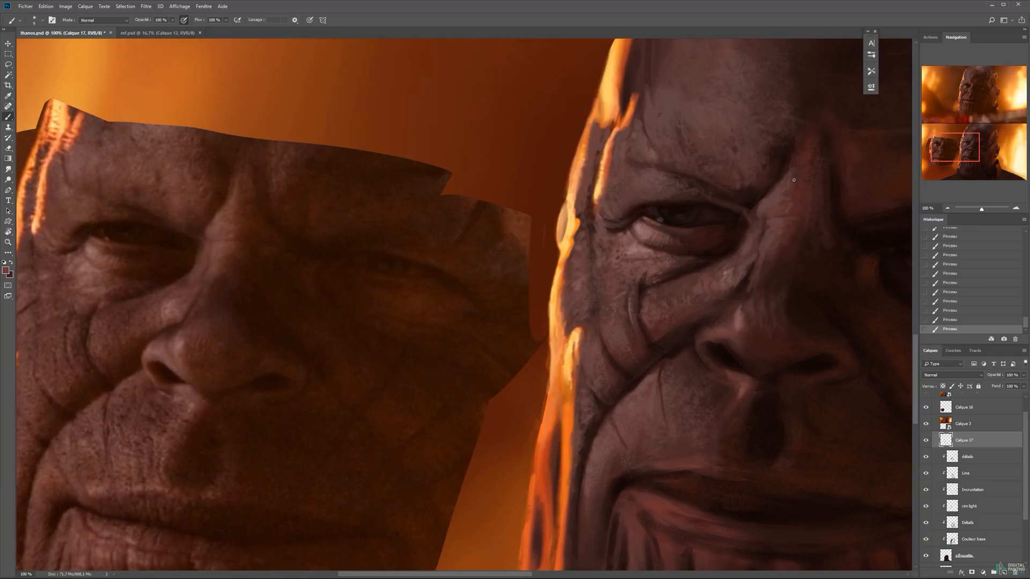
pyautogui.moveTo(804, 124); pyautogui.dragTo(791, 161)
pyautogui.keyDown('alt'); pyautogui.click(777, 159); pyautogui.keyUp('alt')
# Change the brush, paint the vertical furrow between the eyebrows with sampled tones, and save the document.
pyautogui.moveTo(843, 186)
pyautogui.mouseDown()
pyautogui.moveTo(781, 182)
pyautogui.moveTo(765, 140)
pyautogui.mouseUp()
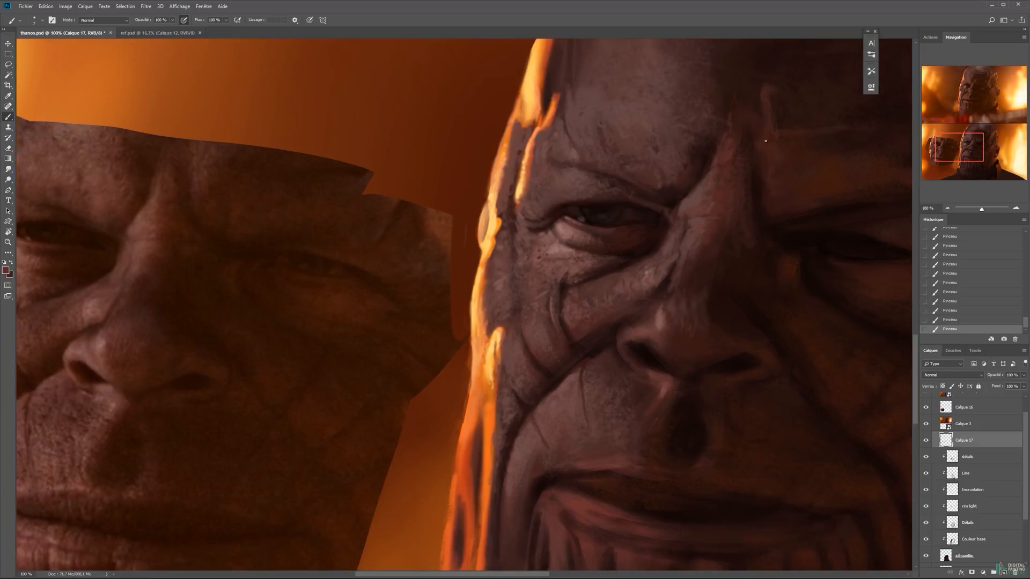
pyautogui.rightClick(763, 98)
pyautogui.scroll(-5, 840, 235)
pyautogui.click(840, 220)
pyautogui.click(755, 88)
pyautogui.keyDown('alt'); pyautogui.click(758, 76); pyautogui.keyUp('alt')
pyautogui.moveTo(764, 90); pyautogui.dragTo(768, 121)
pyautogui.keyDown('alt'); pyautogui.click(766, 100); pyautogui.keyUp('alt')
pyautogui.keyDown('alt'); pyautogui.click(781, 81); pyautogui.keyUp('alt')
pyautogui.hotkey('ctrl', 's')
# Refine the contour of the nostril wing on the lit side using another brush and sampled tones.
pyautogui.moveTo(690, 224)
pyautogui.mouseDown()
pyautogui.moveTo(697, 198)
pyautogui.moveTo(835, 149)
pyautogui.mouseUp()
pyautogui.keyDown('alt'); pyautogui.click(781, 263); pyautogui.keyUp('alt')
pyautogui.moveTo(787, 248)
pyautogui.mouseDown()
pyautogui.moveTo(766, 261)
pyautogui.moveTo(778, 283)
pyautogui.mouseUp()
pyautogui.rightClick(779, 261)
pyautogui.click(861, 310)
pyautogui.click(778, 257)
pyautogui.keyDown('alt'); pyautogui.click(781, 257); pyautogui.keyUp('alt')
pyautogui.rightClick(767, 272)
pyautogui.click(767, 272)
pyautogui.keyDown('alt'); pyautogui.click(775, 279); pyautogui.keyUp('alt')
# Choose a dark foreground colour, reduce the brush and paint the lit-side nostril opening and its lower edge.
pyautogui.press('n')
pyautogui.press('Return')
pyautogui.press('n')
pyautogui.press('Return')
pyautogui.press('[')
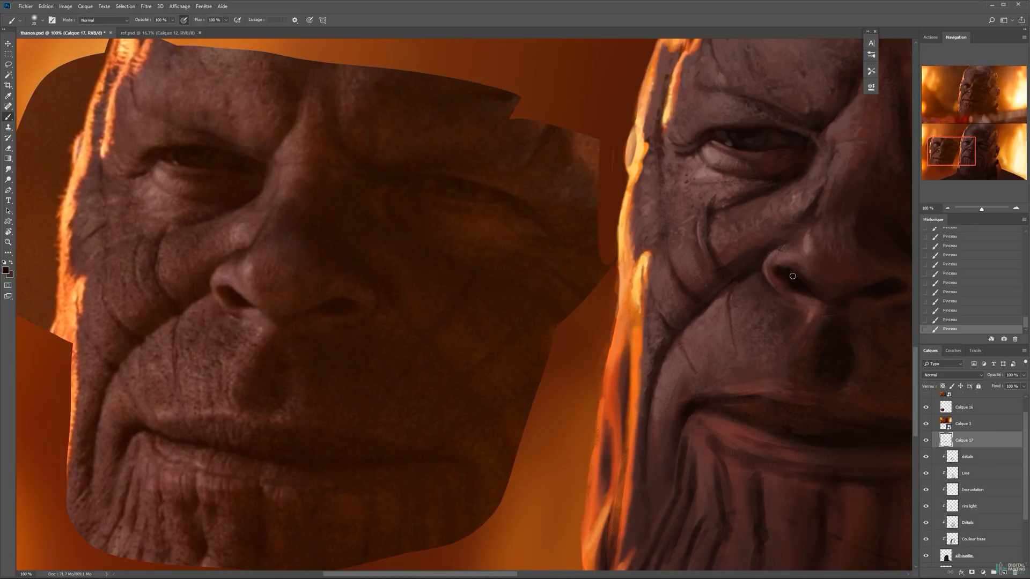
pyautogui.keyDown('alt'); pyautogui.click(806, 293); pyautogui.keyUp('alt')
pyautogui.moveTo(787, 272); pyautogui.dragTo(812, 300)
pyautogui.keyDown('alt'); pyautogui.click(809, 296); pyautogui.keyUp('alt')
# Sample a tone from the nose bridge, adjust the foreground colour and set up the brush for shading the nose.
pyautogui.keyDown('alt'); pyautogui.click(864, 164); pyautogui.keyUp('alt')
pyautogui.press('n')
pyautogui.press('Return')
pyautogui.press('n')
pyautogui.press('Return')
pyautogui.rightClick(716, 243)
pyautogui.press('Return')
# Blend the skin around the nostril wing with repeatedly sampled tones and an adjusted brush.
pyautogui.moveTo(769, 266)
pyautogui.mouseDown()
pyautogui.moveTo(699, 273)
pyautogui.moveTo(741, 260)
pyautogui.moveTo(761, 294)
pyautogui.moveTo(802, 301)
pyautogui.moveTo(768, 302)
pyautogui.mouseUp()
pyautogui.keyDown('alt'); pyautogui.click(752, 246); pyautogui.keyUp('alt')
pyautogui.keyDown('alt'); pyautogui.click(740, 258); pyautogui.keyUp('alt')
pyautogui.keyDown('alt'); pyautogui.click(745, 251); pyautogui.keyUp('alt')
pyautogui.keyDown('alt'); pyautogui.click(756, 285); pyautogui.keyUp('alt')
pyautogui.rightClick(749, 277)
pyautogui.press('Return')
pyautogui.keyDown('alt'); pyautogui.click(755, 288); pyautogui.keyUp('alt')
# Adjust the brush and shade the nose toward its tip with a tone sampled from the shadow side.
pyautogui.moveTo(816, 230)
pyautogui.mouseDown()
pyautogui.moveTo(788, 214)
pyautogui.moveTo(646, 276)
pyautogui.mouseUp()
pyautogui.keyDown('alt'); pyautogui.click(767, 166); pyautogui.keyUp('alt')
pyautogui.rightClick(680, 264)
pyautogui.press('Return')
pyautogui.moveTo(653, 333); pyautogui.dragTo(767, 263)
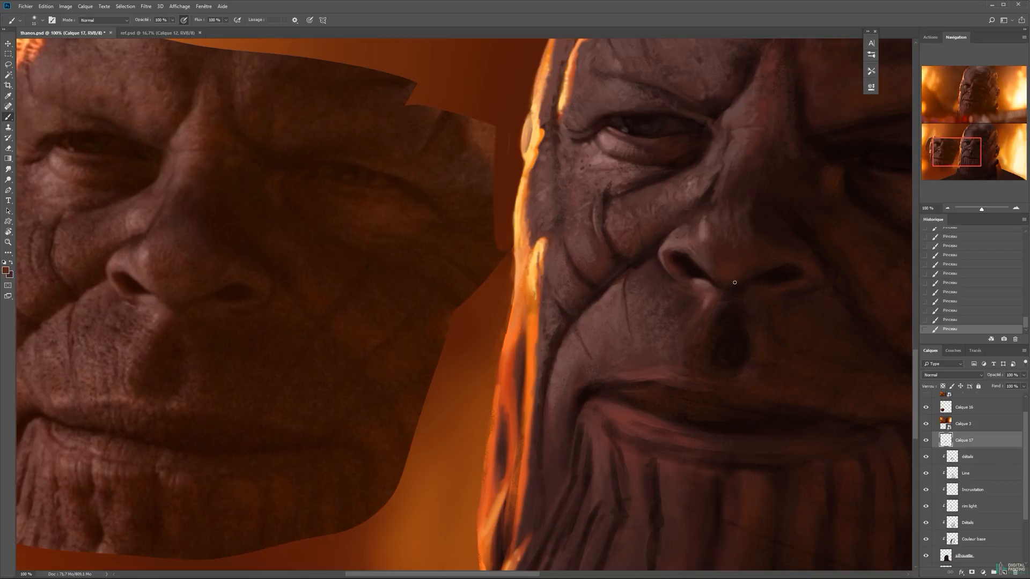
# Blend the underside of the nose tip and the side of the nose with sampled light and dark tones.
pyautogui.keyDown('alt'); pyautogui.click(707, 281); pyautogui.keyUp('alt')
pyautogui.moveTo(715, 284)
pyautogui.mouseDown()
pyautogui.moveTo(736, 276)
pyautogui.moveTo(693, 252)
pyautogui.moveTo(709, 188)
pyautogui.mouseUp()
pyautogui.press('x')
pyautogui.keyDown('alt'); pyautogui.click(716, 273); pyautogui.keyUp('alt')
pyautogui.keyDown('alt'); pyautogui.click(691, 251); pyautogui.keyUp('alt')
pyautogui.keyDown('alt'); pyautogui.click(694, 190); pyautogui.keyUp('alt')
pyautogui.moveTo(704, 210)
pyautogui.mouseDown()
pyautogui.moveTo(712, 197)
pyautogui.moveTo(691, 234)
pyautogui.mouseUp()
pyautogui.keyDown('alt'); pyautogui.click(694, 230); pyautogui.keyUp('alt')
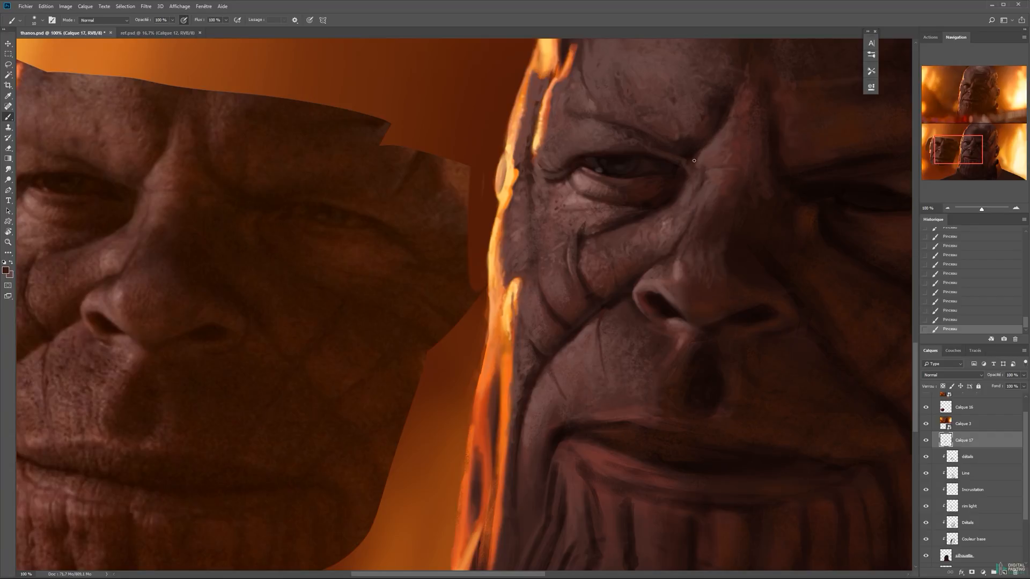
# Smudge and repaint the skin between the lit eye's inner corner, nose bridge and upper cheek with sampled tones.
pyautogui.keyDown('alt'); pyautogui.click(695, 135); pyautogui.keyUp('alt')
pyautogui.keyDown('alt'); pyautogui.click(719, 134); pyautogui.keyUp('alt')
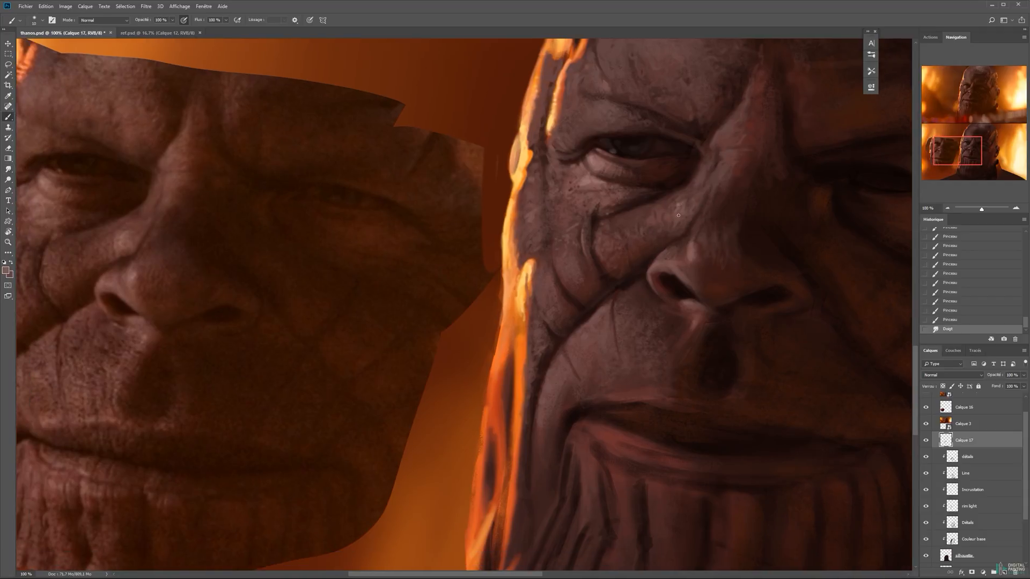
pyautogui.moveTo(691, 214); pyautogui.dragTo(688, 203)
pyautogui.keyDown('alt'); pyautogui.click(674, 217); pyautogui.keyUp('alt')
pyautogui.keyDown('alt'); pyautogui.click(616, 197); pyautogui.keyUp('alt')
pyautogui.keyDown('alt'); pyautogui.click(642, 192); pyautogui.keyUp('alt')
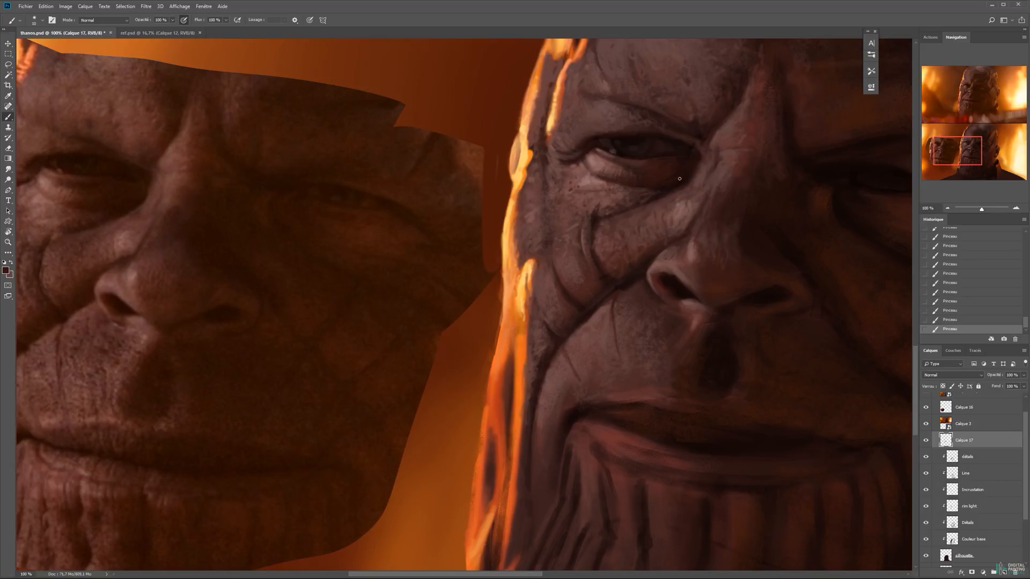
# Paint the skin beneath the lit eye with a sampled tone adjusted several times in the colour picker.
pyautogui.keyDown('alt'); pyautogui.click(637, 188); pyautogui.keyUp('alt')
pyautogui.click(6, 271)
pyautogui.click(797, 388)
pyautogui.click(878, 288)
pyautogui.click(5, 270)
pyautogui.click(878, 287)
pyautogui.click(5, 271)
pyautogui.click(745, 361)
pyautogui.click(878, 288)
pyautogui.keyDown('alt'); pyautogui.click(642, 173); pyautogui.keyUp('alt')
# Blend the lit eye's inner corner and the skin up to the brow with resampled tones and a larger brush, and save.
pyautogui.keyDown('alt'); pyautogui.click(678, 159); pyautogui.keyUp('alt')
pyautogui.press(']')
pyautogui.keyDown('alt'); pyautogui.click(688, 143); pyautogui.keyUp('alt')
pyautogui.keyDown('alt'); pyautogui.click(693, 147); pyautogui.keyUp('alt')
pyautogui.keyDown('alt'); pyautogui.click(698, 115); pyautogui.keyUp('alt')
pyautogui.press('z')
pyautogui.keyDown('alt'); pyautogui.click(733, 159); pyautogui.keyUp('alt')
pyautogui.hotkey('ctrl', 's')
# Touch up the skin around the nose bridge with a sampled tone adjusted in the colour picker, and save the painting.
pyautogui.moveTo(736, 161)
pyautogui.mouseDown()
pyautogui.moveTo(481, 296)
pyautogui.moveTo(485, 304)
pyautogui.mouseUp()
pyautogui.click(427, 305)
pyautogui.press('b')
pyautogui.keyDown('alt'); pyautogui.click(492, 304); pyautogui.keyUp('alt')
pyautogui.press('n')
pyautogui.press('Return')
pyautogui.press('z')
pyautogui.keyDown('alt'); pyautogui.click(493, 304); pyautogui.keyUp('alt')
pyautogui.keyDown('alt'); pyautogui.click(493, 304); pyautogui.keyUp('alt')
pyautogui.hotkey('ctrl', 's')
# Retouch the lit eye and its surrounding skin with tones sampled beside it.
pyautogui.hotkey('ctrl', 'shift', 'h')
pyautogui.moveTo(632, 257)
pyautogui.mouseDown()
pyautogui.moveTo(519, 247)
pyautogui.moveTo(483, 259)
pyautogui.moveTo(524, 270)
pyautogui.mouseUp()
pyautogui.click(521, 287)
pyautogui.press('b')
pyautogui.keyDown('alt'); pyautogui.click(508, 263); pyautogui.keyUp('alt')
pyautogui.press('z')
pyautogui.keyDown('alt'); pyautogui.click(504, 266); pyautogui.keyUp('alt')
pyautogui.click(509, 264)
pyautogui.press('b')
pyautogui.keyDown('alt'); pyautogui.click(465, 254); pyautogui.keyUp('alt')
pyautogui.press('z')
pyautogui.keyDown('alt'); pyautogui.click(524, 263); pyautogui.keyUp('alt')
pyautogui.press('b')
# Choose the Skin Pores brush from the Spécial brush group.
pyautogui.rightClick(510, 256)
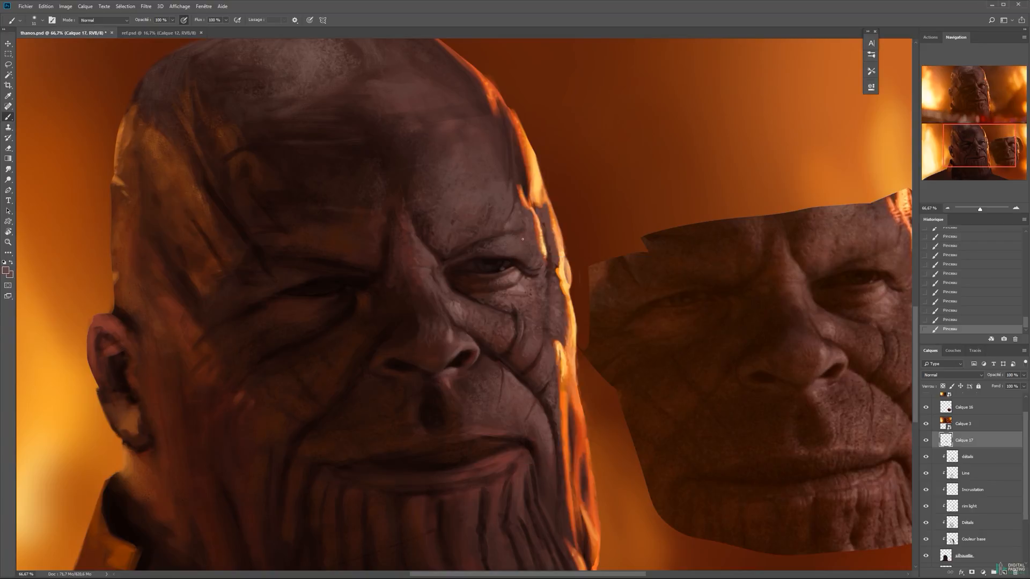
pyautogui.moveTo(512, 223); pyautogui.dragTo(489, 236)
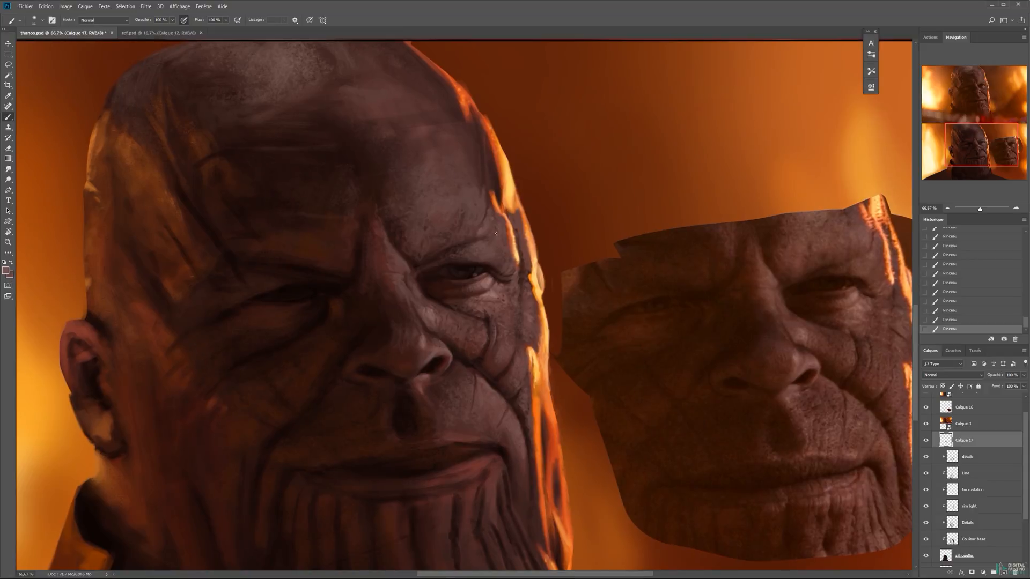
pyautogui.rightClick(484, 214)
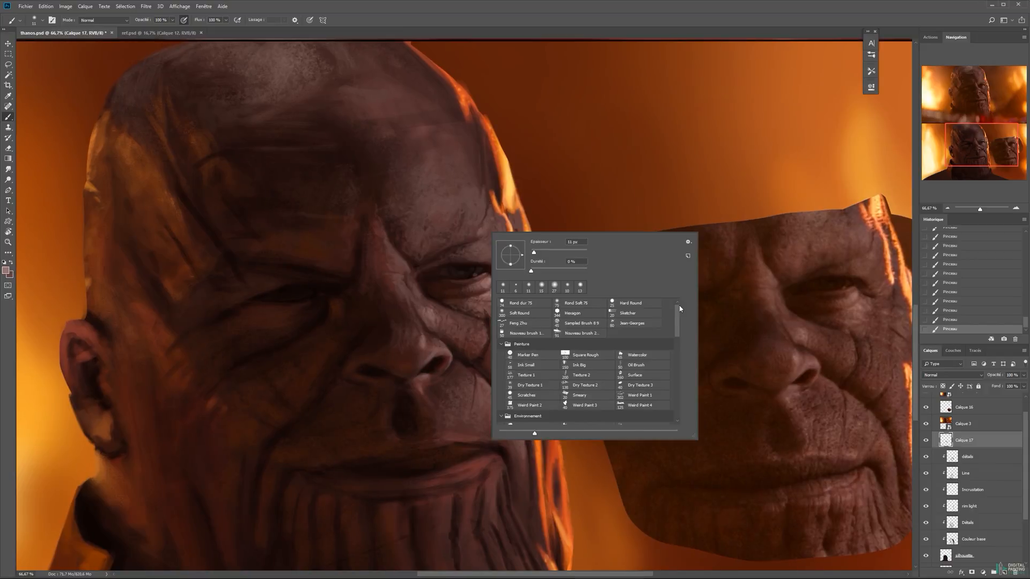
pyautogui.scroll(-1, 589, 343)
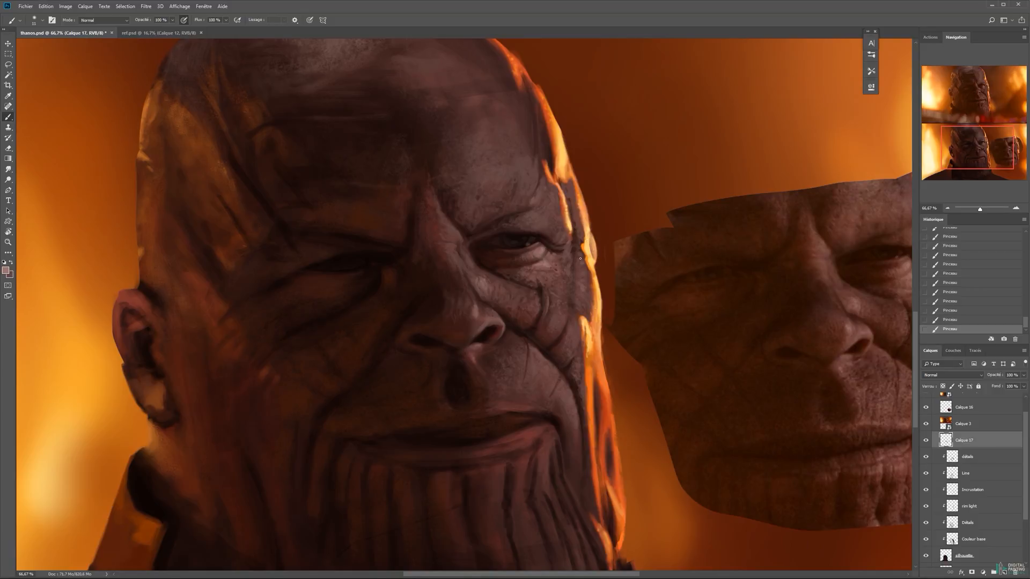
pyautogui.rightClick(553, 260)
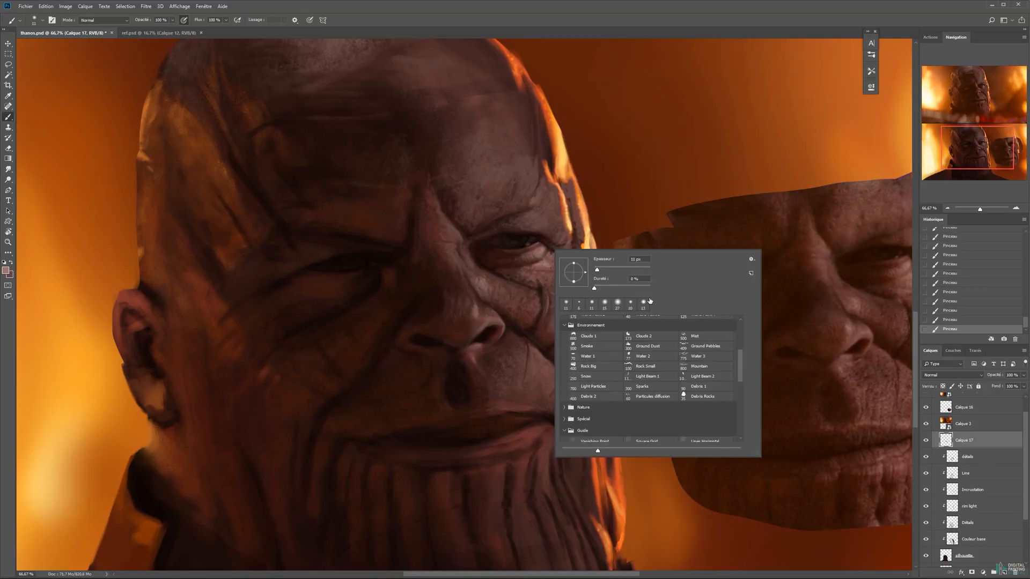
pyautogui.click(564, 420)
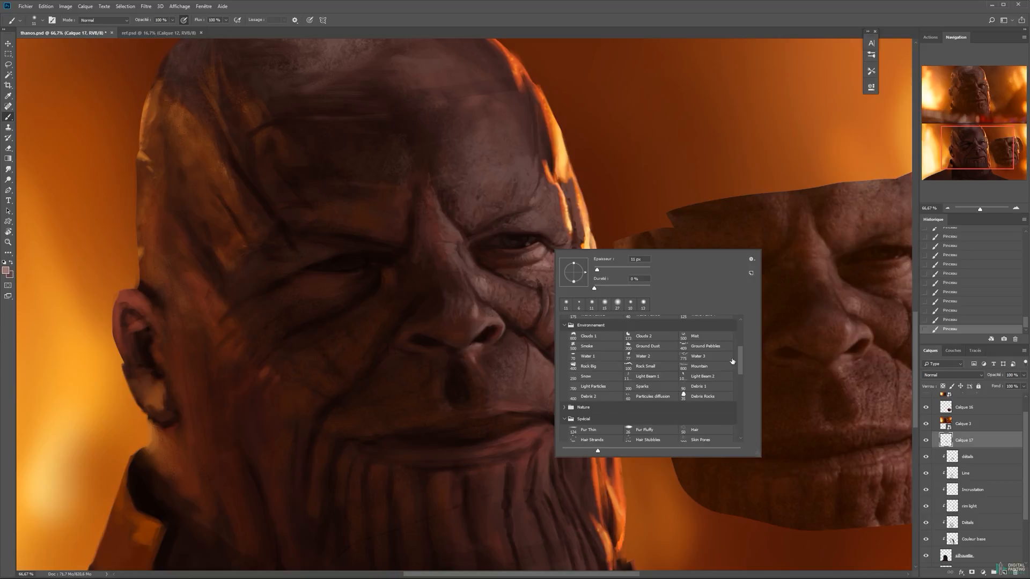
pyautogui.scroll(-4, 742, 360)
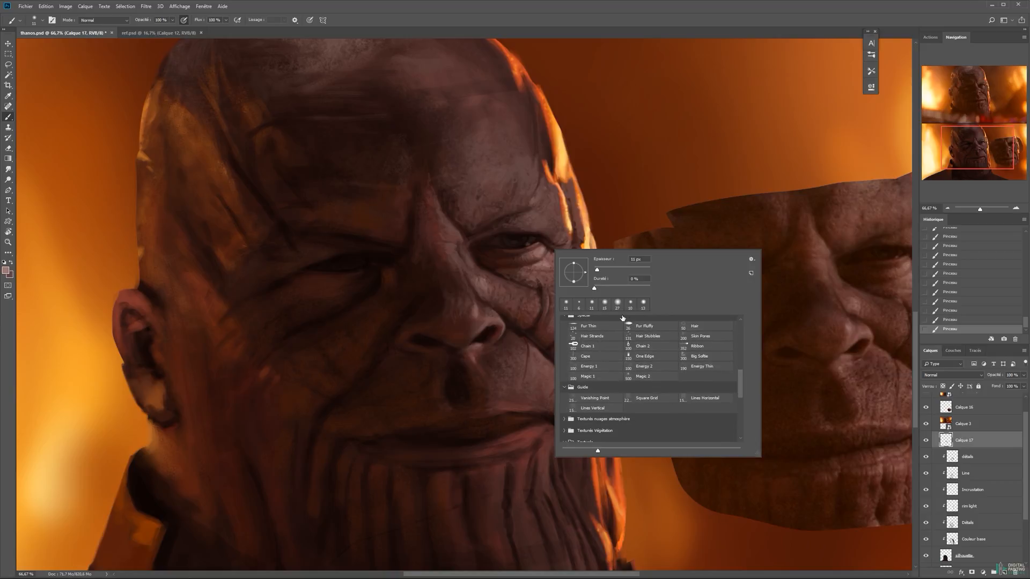
pyautogui.click(696, 338)
# Add a new layer and stamp skin pores from the lit side of the forehead down to the eyelid.
pyautogui.moveTo(525, 254); pyautogui.dragTo(544, 254)
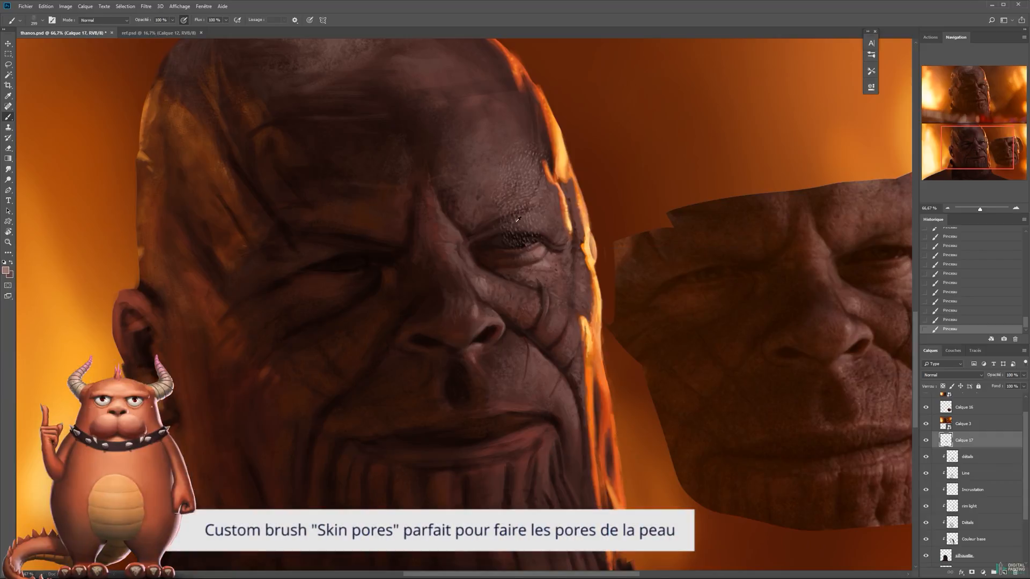
pyautogui.moveTo(556, 205)
pyautogui.mouseDown()
pyautogui.moveTo(507, 238)
pyautogui.moveTo(490, 220)
pyautogui.mouseUp()
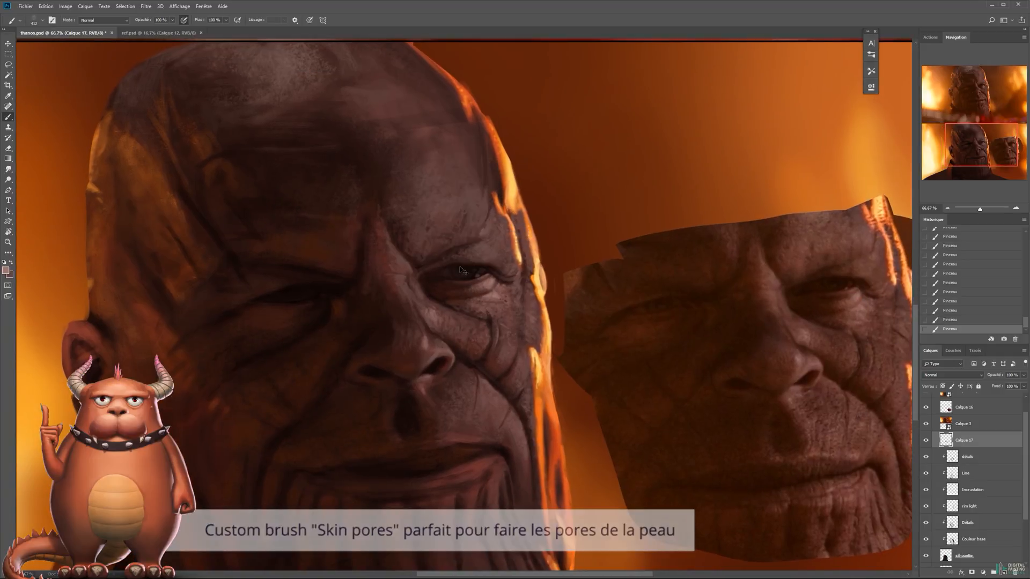
pyautogui.hotkey('ctrl', 'shift', 'n')
pyautogui.press('Return')
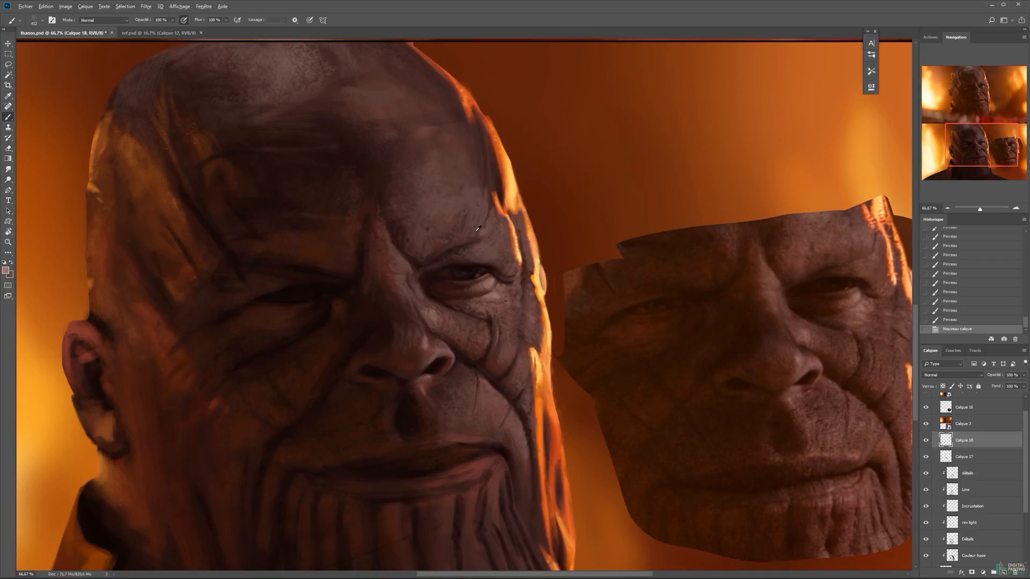
pyautogui.moveTo(475, 190); pyautogui.dragTo(470, 280)
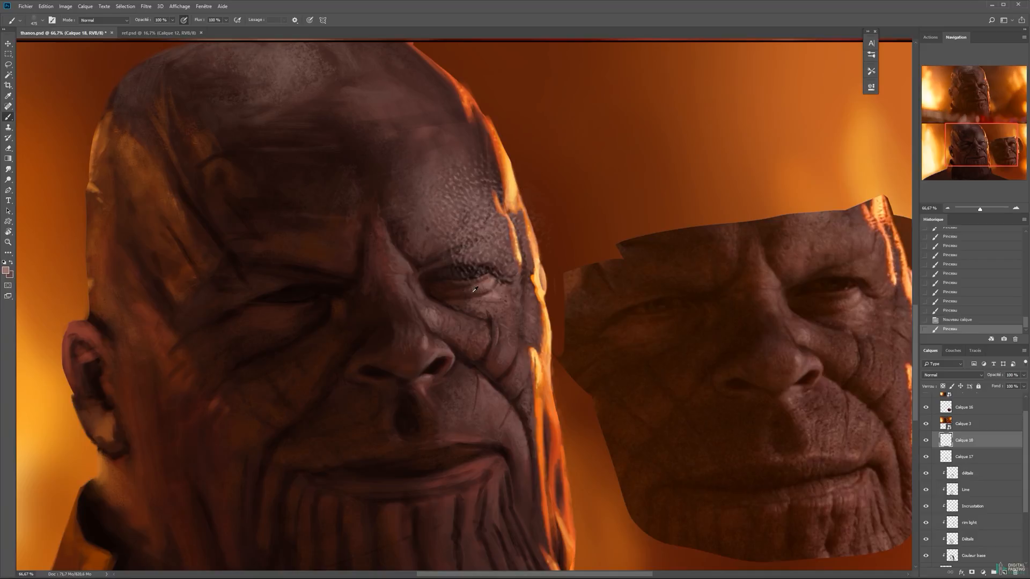
# Erase the excess pore texture over the lit brow, eyelid and temple.
pyautogui.press('e')
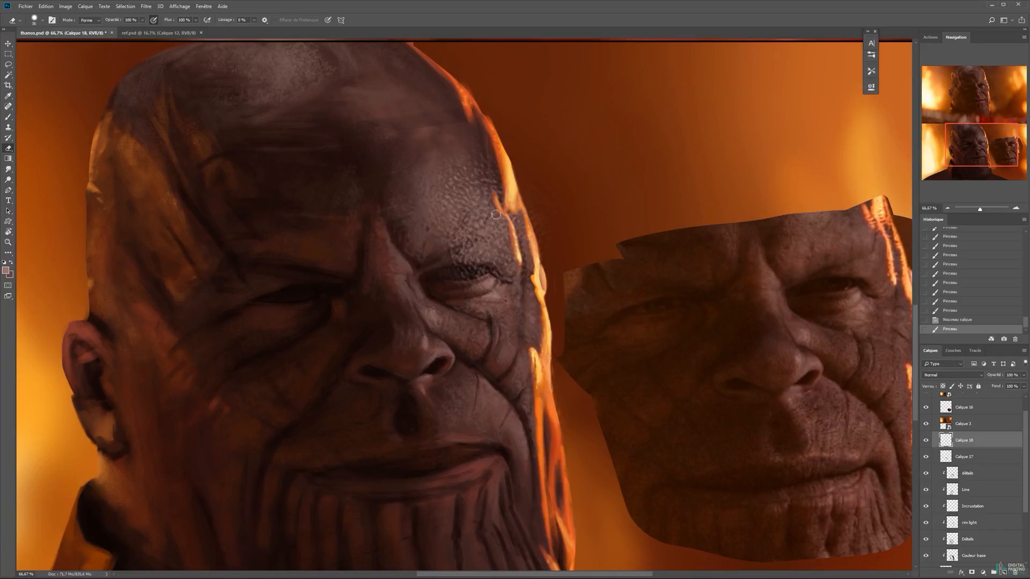
pyautogui.moveTo(448, 198)
pyautogui.mouseDown()
pyautogui.moveTo(461, 220)
pyautogui.moveTo(498, 204)
pyautogui.moveTo(530, 257)
pyautogui.moveTo(522, 224)
pyautogui.moveTo(525, 258)
pyautogui.moveTo(506, 242)
pyautogui.moveTo(493, 262)
pyautogui.moveTo(449, 268)
pyautogui.moveTo(450, 256)
pyautogui.moveTo(454, 272)
pyautogui.moveTo(440, 278)
pyautogui.moveTo(510, 282)
pyautogui.mouseUp()
pyautogui.moveTo(479, 183); pyautogui.dragTo(468, 205)
pyautogui.moveTo(468, 185)
pyautogui.mouseDown()
pyautogui.moveTo(455, 203)
pyautogui.moveTo(467, 210)
pyautogui.mouseUp()
pyautogui.moveTo(478, 188); pyautogui.dragTo(464, 214)
pyautogui.moveTo(498, 191); pyautogui.dragTo(506, 189)
pyautogui.moveTo(482, 236)
pyautogui.mouseDown()
pyautogui.moveTo(450, 246)
pyautogui.moveTo(491, 244)
pyautogui.moveTo(502, 231)
pyautogui.moveTo(461, 211)
pyautogui.moveTo(490, 206)
pyautogui.mouseUp()
pyautogui.hotkey('ctrl', 'z')
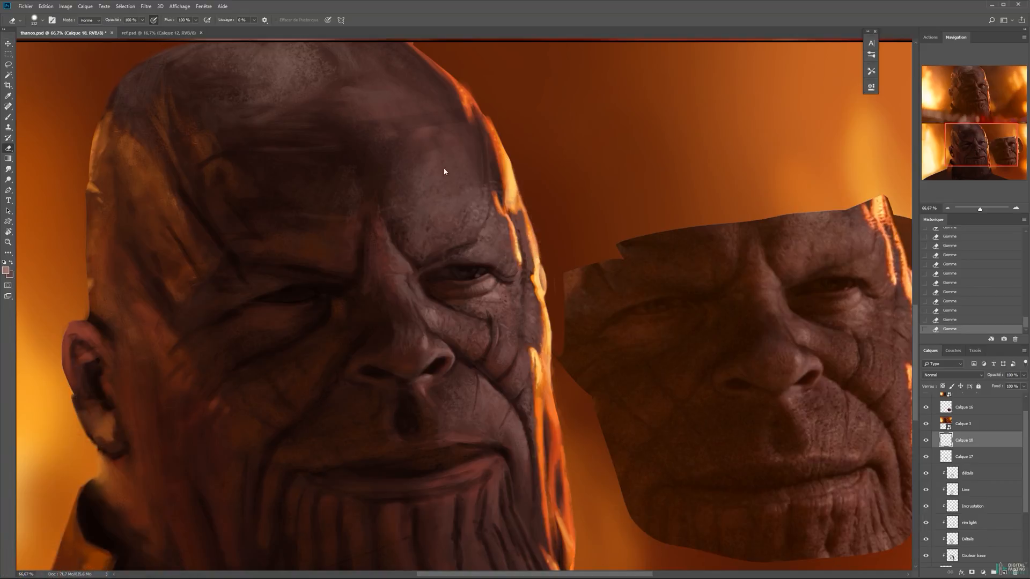
# On another new layer, stamp skin pores on the forehead above the lit brow and erase the texture around the brow.
pyautogui.press('v')
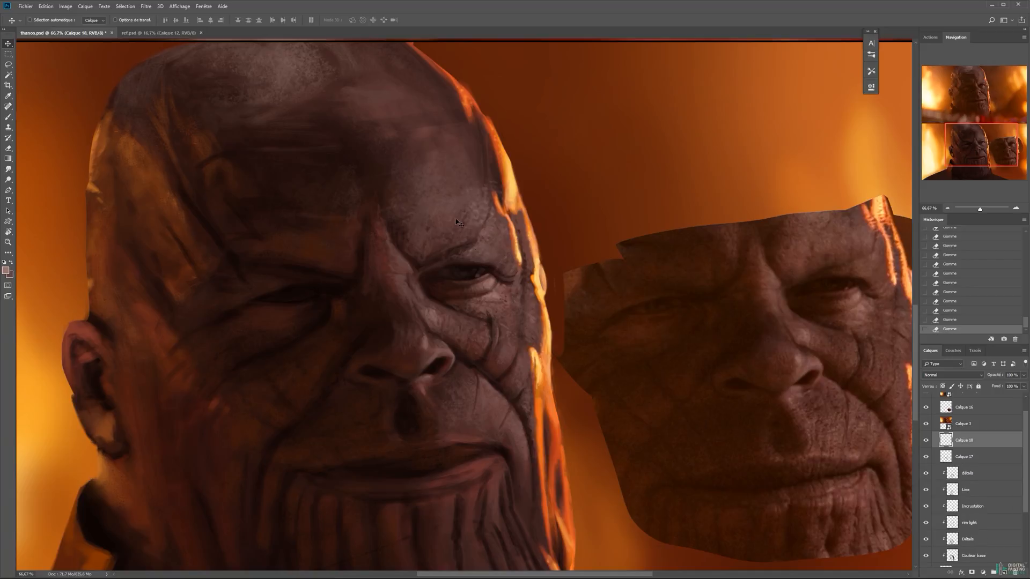
pyautogui.press('e')
pyautogui.hotkey('ctrl', 'shift', 'alt', 'n')
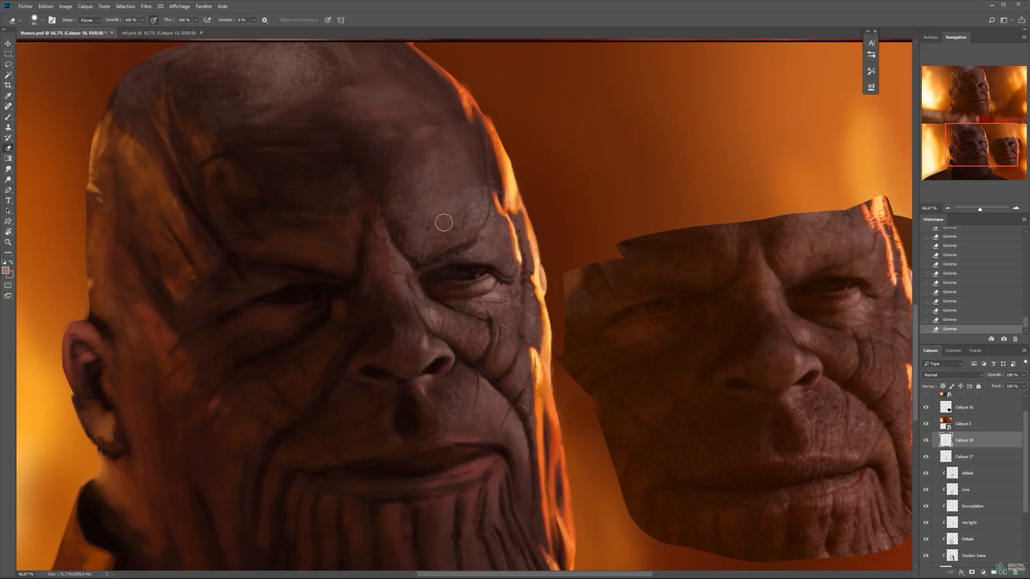
pyautogui.press('b')
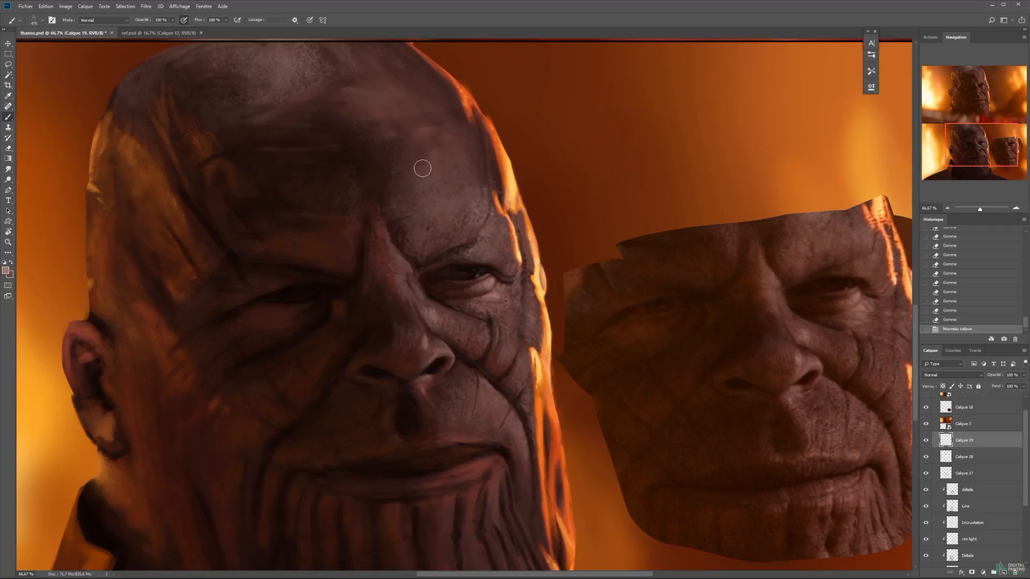
pyautogui.moveTo(403, 168); pyautogui.dragTo(433, 247)
pyautogui.hotkey('ctrl', 'z')
pyautogui.moveTo(449, 206)
pyautogui.mouseDown()
pyautogui.moveTo(393, 212)
pyautogui.moveTo(415, 264)
pyautogui.mouseUp()
pyautogui.press('e')
pyautogui.moveTo(415, 264)
pyautogui.mouseDown()
pyautogui.moveTo(409, 258)
pyautogui.moveTo(479, 256)
pyautogui.mouseUp()
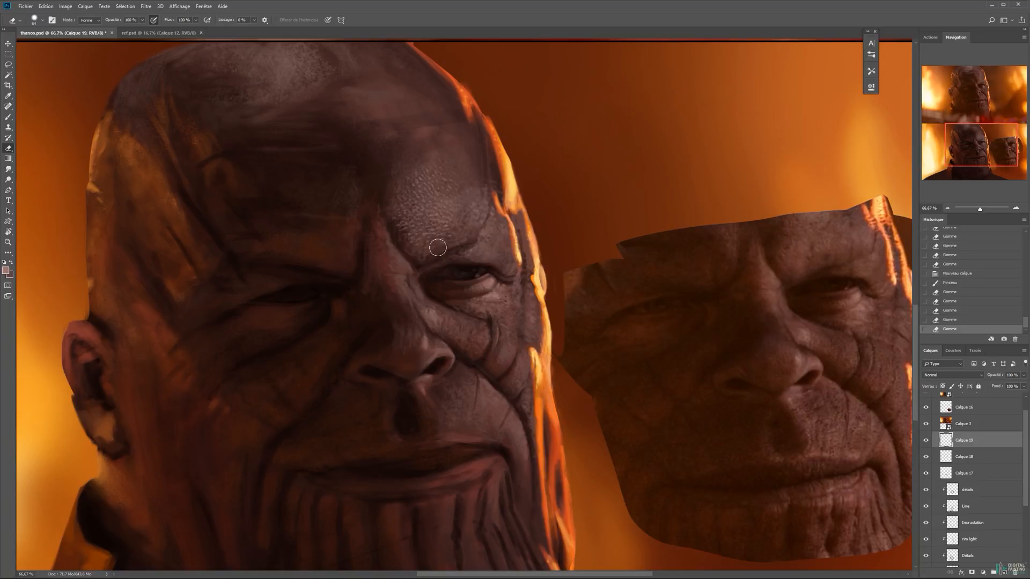
# Apply a Gaussian blur with a 2.0 pixel radius to the forehead pores and erase some of the texture.
pyautogui.click(146, 6)
pyautogui.moveTo(175, 121)
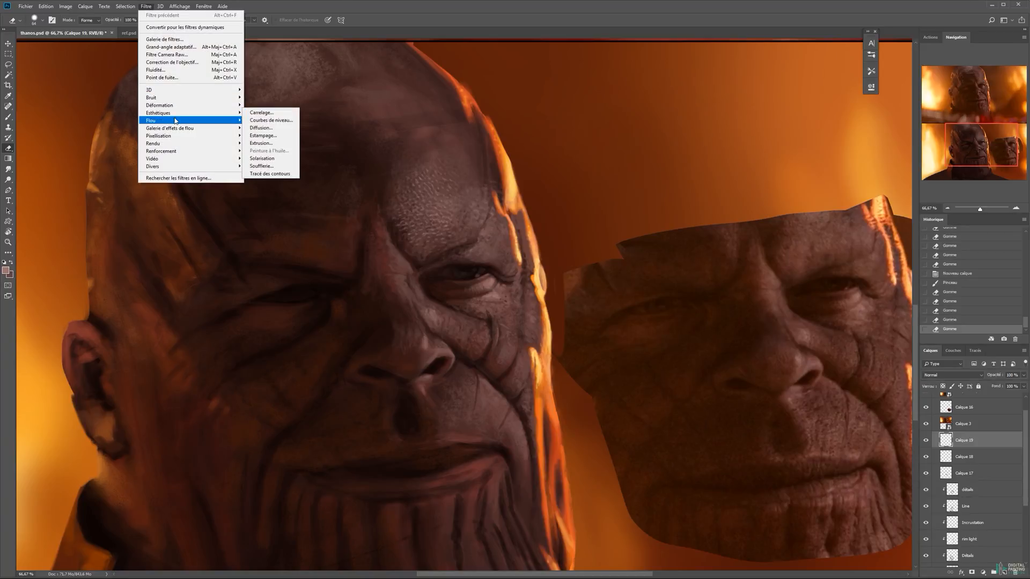
pyautogui.click(265, 158)
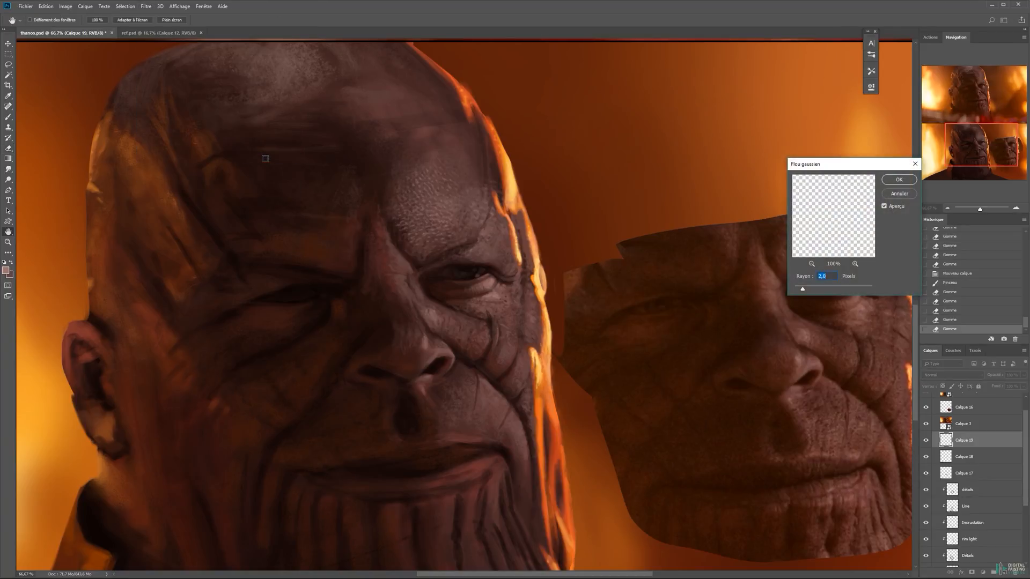
pyautogui.press('Return')
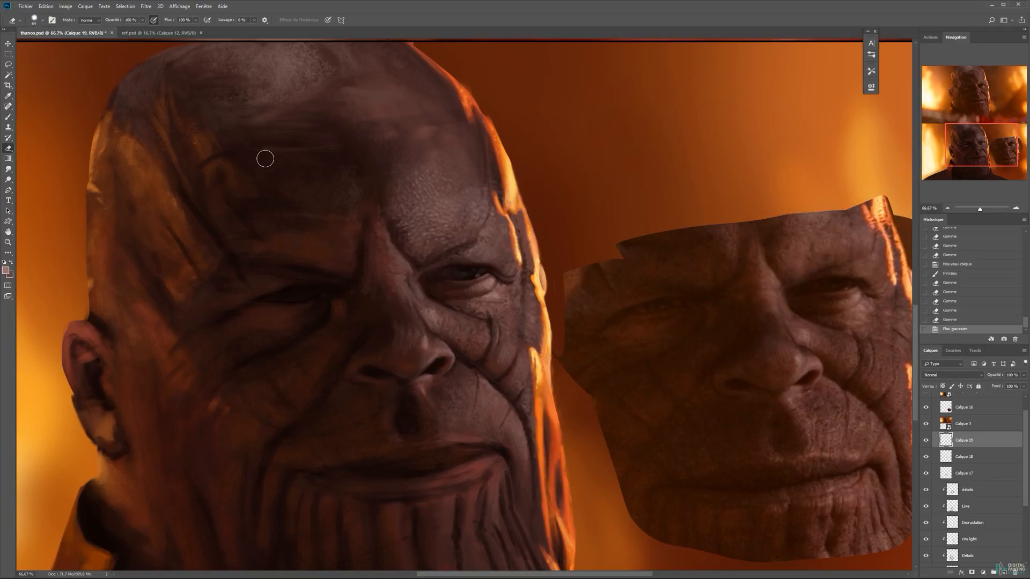
pyautogui.moveTo(421, 172)
pyautogui.mouseDown()
pyautogui.moveTo(425, 186)
pyautogui.moveTo(396, 209)
pyautogui.moveTo(411, 232)
pyautogui.moveTo(454, 252)
pyautogui.moveTo(472, 231)
pyautogui.moveTo(446, 240)
pyautogui.moveTo(462, 205)
pyautogui.moveTo(433, 173)
pyautogui.moveTo(412, 235)
pyautogui.mouseUp()
# Merge the blurred pore layer into the layer below and compare the face with and without the pores.
pyautogui.press('z')
pyautogui.keyDown('alt'); pyautogui.click(435, 249); pyautogui.keyUp('alt')
pyautogui.press('v')
pyautogui.hotkey('ctrl', 'e')
pyautogui.click(926, 441)
pyautogui.click(924, 441)
pyautogui.click(926, 440)
pyautogui.click(925, 440)
pyautogui.press('z')
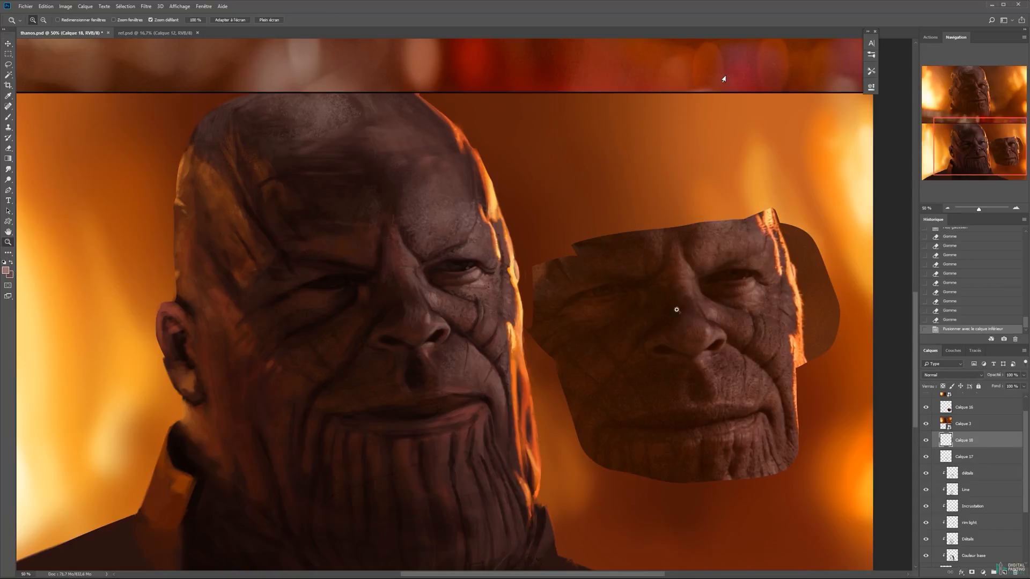
pyautogui.keyDown('alt'); pyautogui.click(558, 291); pyautogui.keyUp('alt')
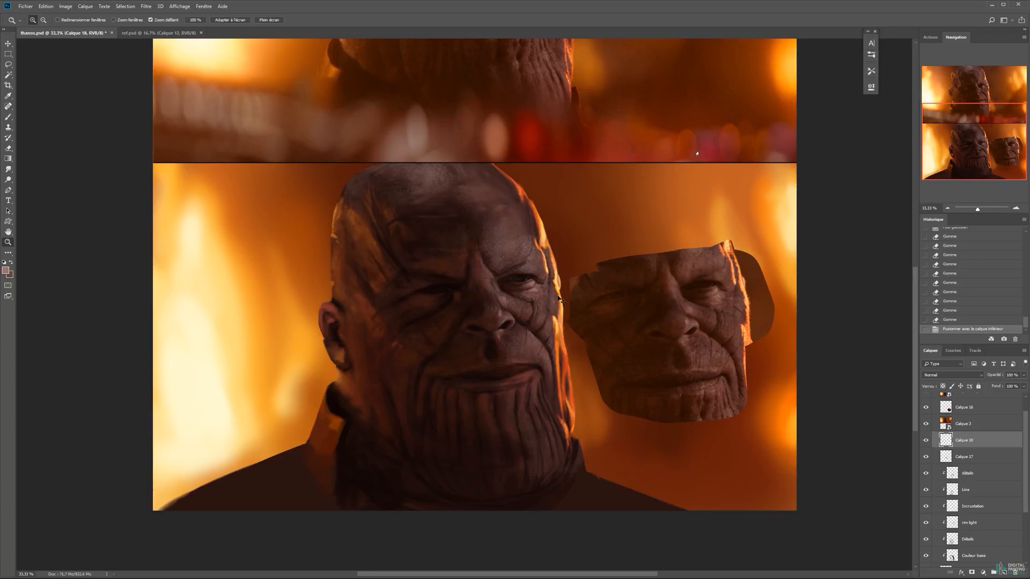
pyautogui.click(508, 300)
# Stamp skin pores on the lit side above the upper lip with a sampled tone adjusted in the colour picker.
pyautogui.press('b')
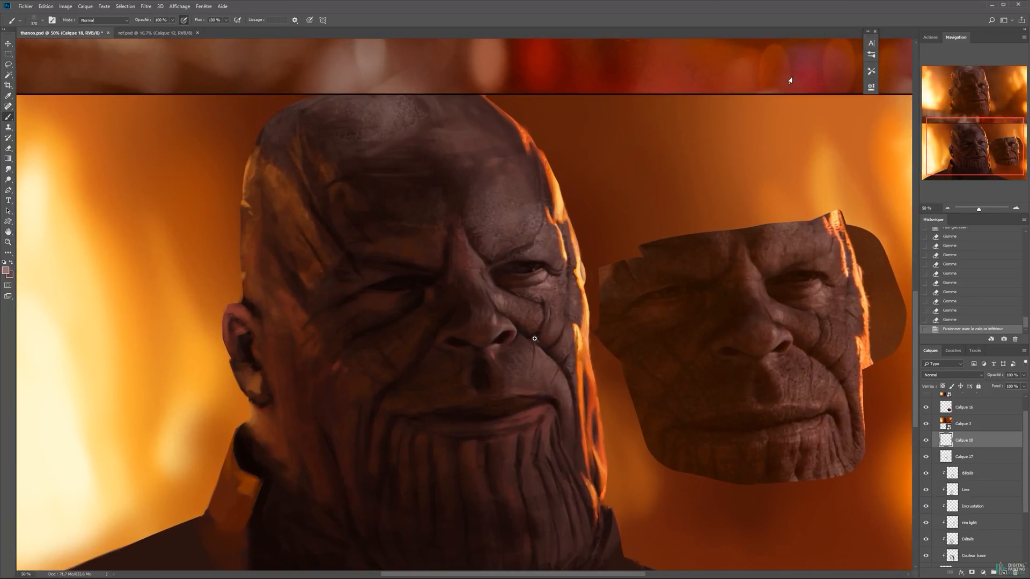
pyautogui.moveTo(497, 349); pyautogui.dragTo(503, 375)
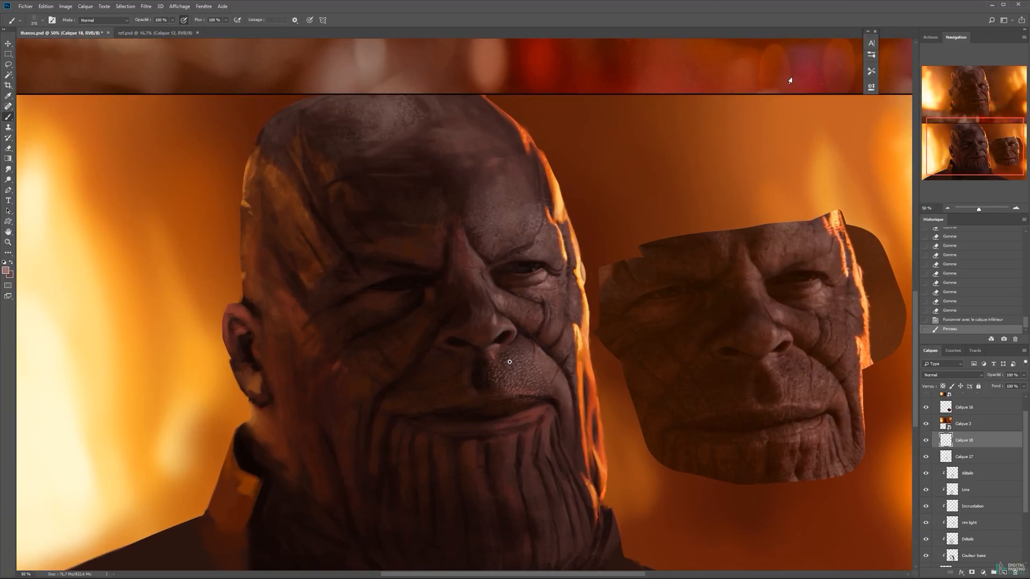
pyautogui.keyDown('alt'); pyautogui.click(537, 352); pyautogui.keyUp('alt')
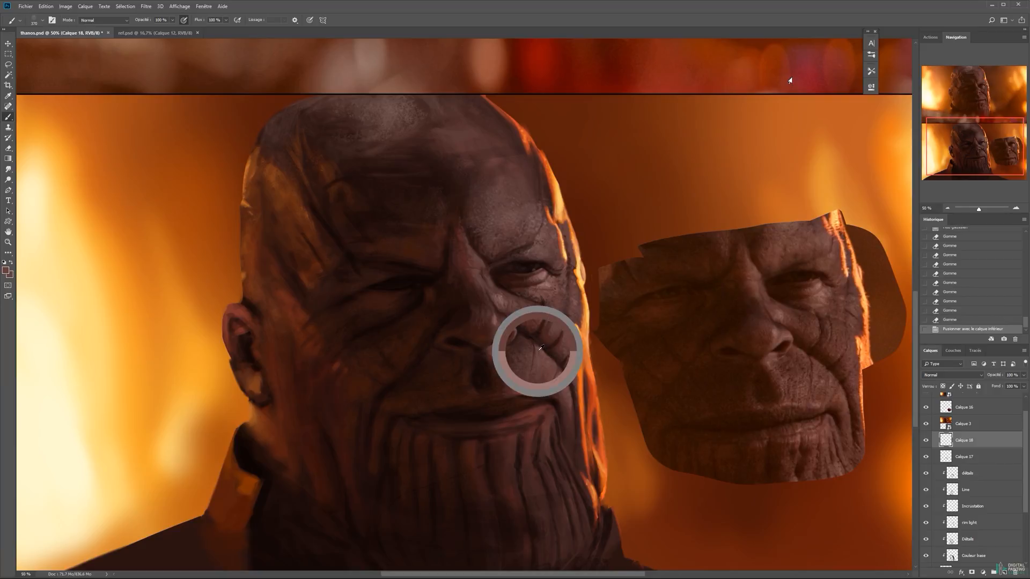
pyautogui.hotkey('ctrl', 'z')
pyautogui.click(6, 270)
pyautogui.click(724, 342)
pyautogui.click(878, 287)
pyautogui.moveTo(498, 338); pyautogui.dragTo(538, 360)
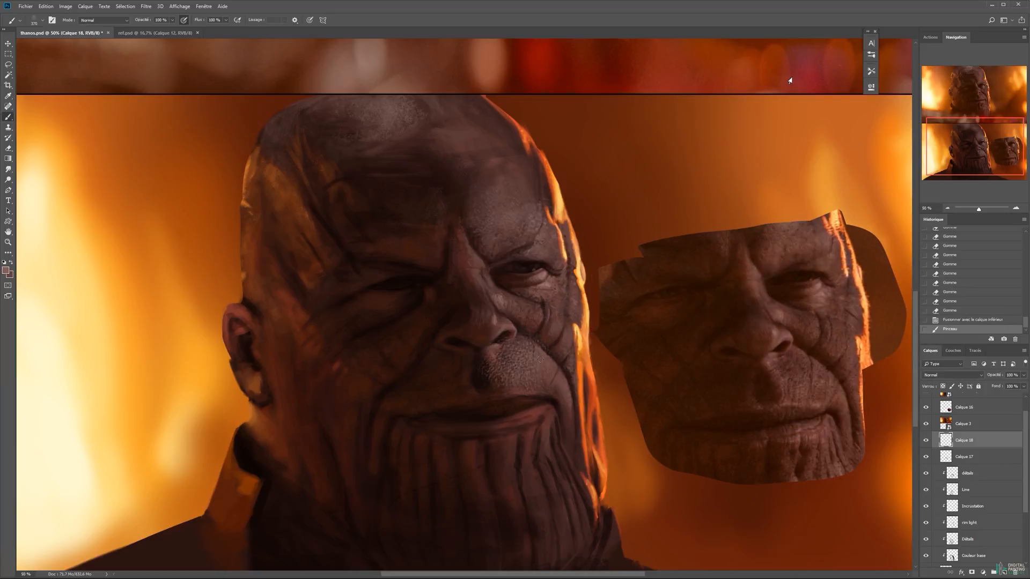
# Erase the excess pores between the nose, the upper lip and the cheek fold.
pyautogui.press('ctrl')
pyautogui.press('ctrl')
pyautogui.click(508, 352)
pyautogui.press('e')
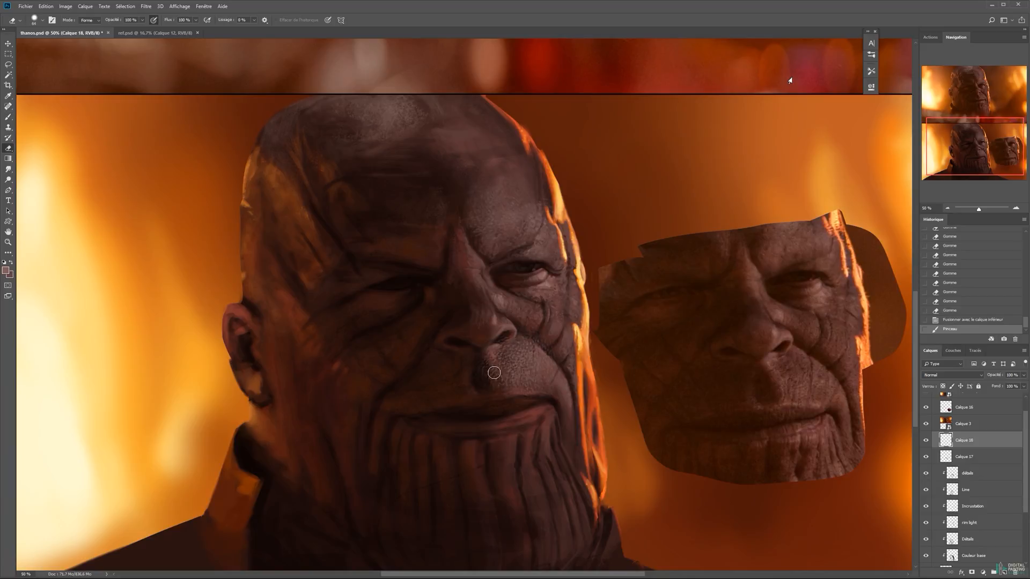
pyautogui.moveTo(480, 368)
pyautogui.mouseDown()
pyautogui.moveTo(485, 381)
pyautogui.moveTo(482, 373)
pyautogui.mouseUp()
pyautogui.moveTo(481, 370); pyautogui.dragTo(487, 352)
pyautogui.moveTo(503, 341); pyautogui.dragTo(528, 340)
pyautogui.moveTo(524, 336); pyautogui.dragTo(543, 349)
pyautogui.moveTo(534, 341); pyautogui.dragTo(548, 353)
pyautogui.moveTo(540, 346)
pyautogui.mouseDown()
pyautogui.moveTo(537, 336)
pyautogui.moveTo(538, 355)
pyautogui.mouseUp()
pyautogui.moveTo(535, 350)
pyautogui.mouseDown()
pyautogui.moveTo(537, 380)
pyautogui.moveTo(495, 360)
pyautogui.moveTo(505, 353)
pyautogui.mouseUp()
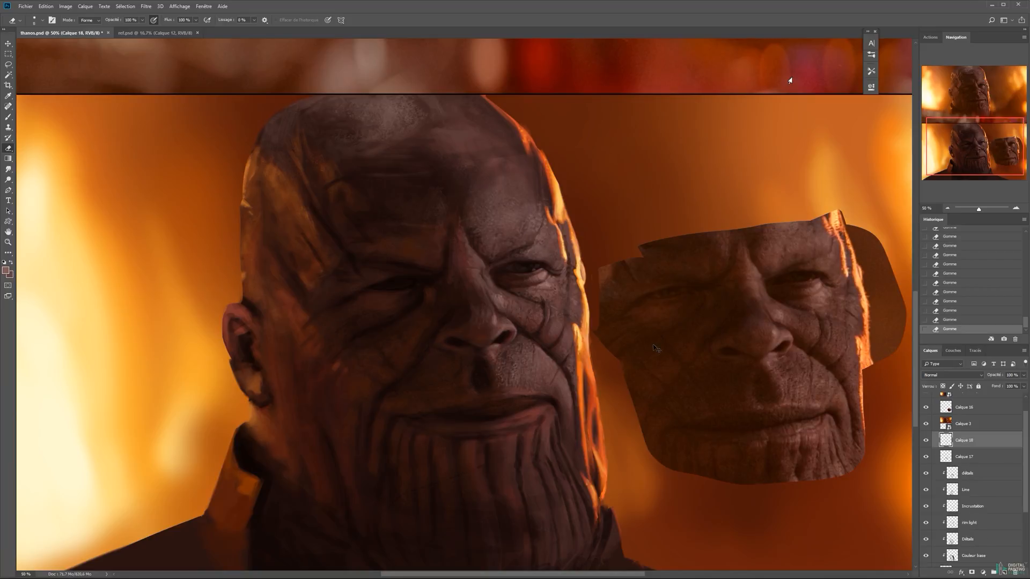
pyautogui.press('z')
pyautogui.press('e')
# Stamp skin pores down the lit side of the ridged chin with an adjusted colour.
pyautogui.press('b')
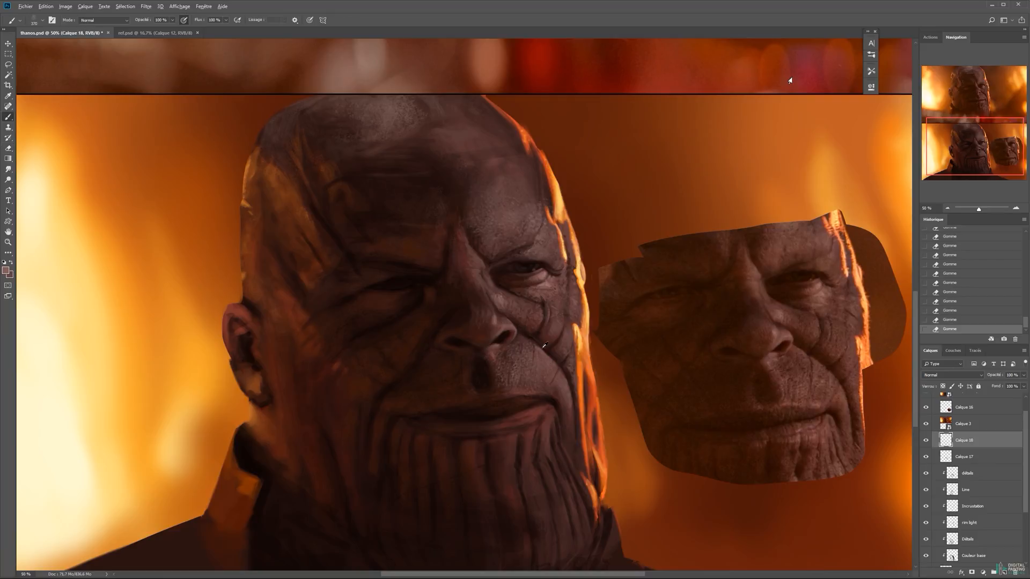
pyautogui.moveTo(543, 342); pyautogui.dragTo(520, 292)
pyautogui.moveTo(518, 400); pyautogui.dragTo(513, 456)
pyautogui.hotkey('ctrl', 'z')
pyautogui.press('n')
pyautogui.click(731, 343)
pyautogui.press('Return')
pyautogui.moveTo(530, 376)
pyautogui.mouseDown()
pyautogui.moveTo(509, 449)
pyautogui.moveTo(528, 415)
pyautogui.mouseUp()
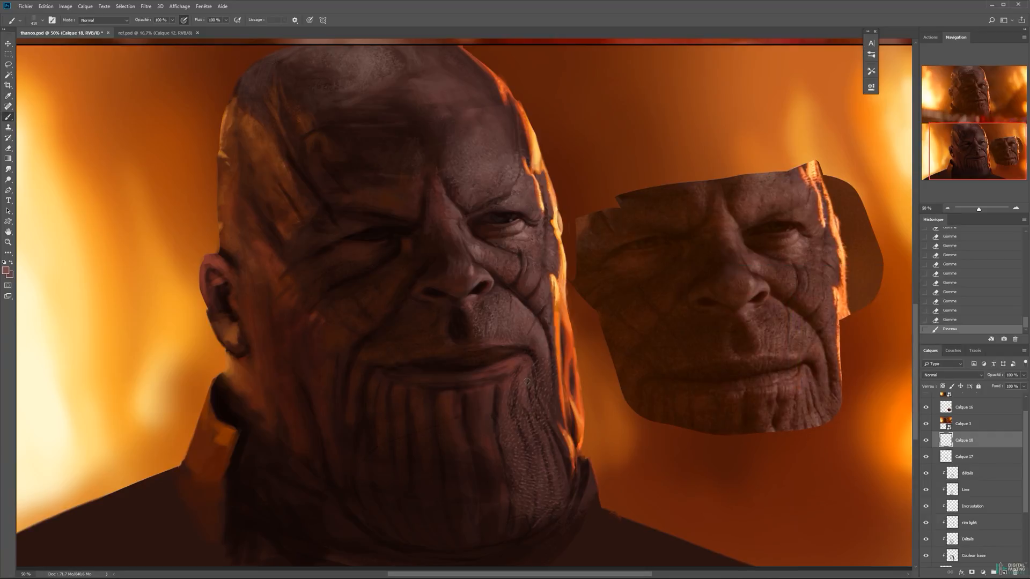
# Erase the pore texture along the grooves of the lit side of the chin.
pyautogui.press('e')
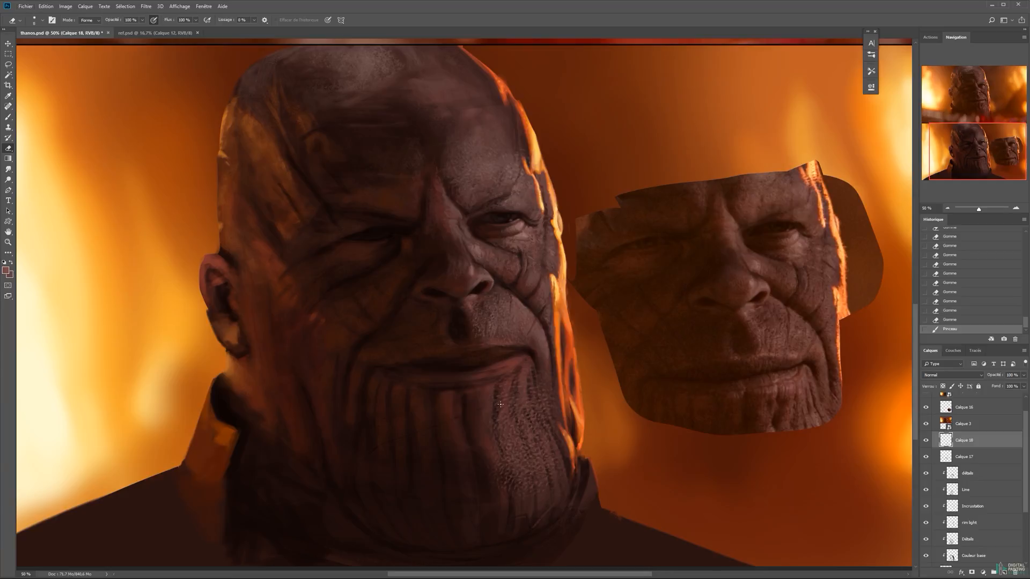
pyautogui.click(494, 397)
pyautogui.hotkey('ctrl', 'z')
pyautogui.moveTo(504, 400)
pyautogui.mouseDown()
pyautogui.moveTo(500, 430)
pyautogui.moveTo(513, 436)
pyautogui.mouseUp()
pyautogui.moveTo(513, 393); pyautogui.dragTo(523, 444)
pyautogui.moveTo(524, 405); pyautogui.dragTo(531, 430)
pyautogui.moveTo(529, 382)
pyautogui.mouseDown()
pyautogui.moveTo(550, 420)
pyautogui.moveTo(534, 421)
pyautogui.moveTo(540, 437)
pyautogui.mouseUp()
pyautogui.moveTo(539, 436)
pyautogui.mouseDown()
pyautogui.moveTo(544, 455)
pyautogui.moveTo(499, 396)
pyautogui.mouseUp()
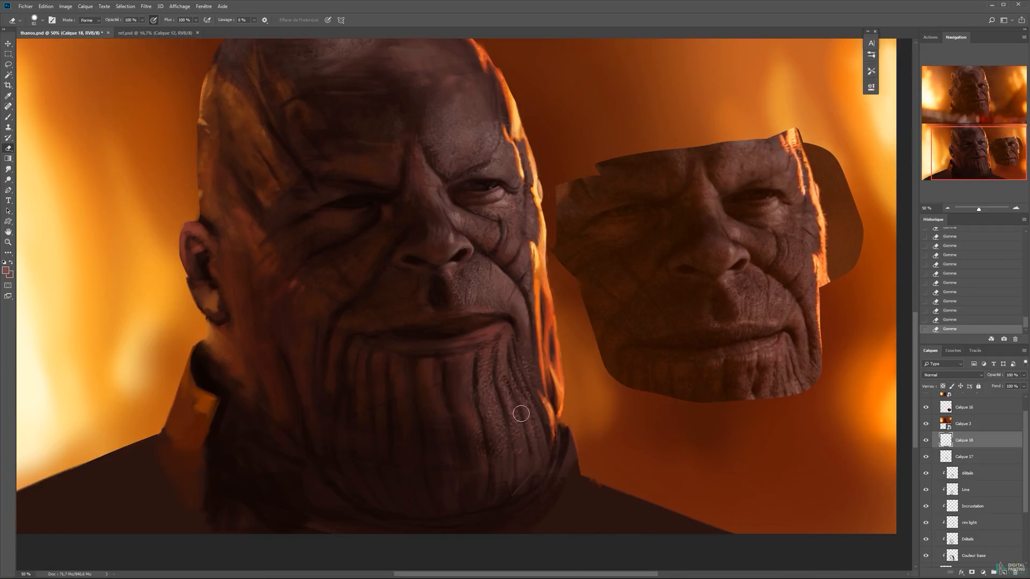
# Save the painting and soften the lines on the shadowed cheek with the Eraser on the Line layer.
pyautogui.press('b')
pyautogui.moveTo(510, 292)
pyautogui.mouseDown()
pyautogui.moveTo(554, 335)
pyautogui.moveTo(622, 340)
pyautogui.mouseUp()
pyautogui.moveTo(548, 312); pyautogui.dragTo(546, 322)
pyautogui.hotkey('ctrl', 's')
pyautogui.moveTo(548, 236); pyautogui.dragTo(534, 249)
pyautogui.click(968, 489)
pyautogui.press('e')
pyautogui.moveTo(486, 332); pyautogui.dragTo(449, 325)
pyautogui.moveTo(462, 392); pyautogui.dragTo(451, 400)
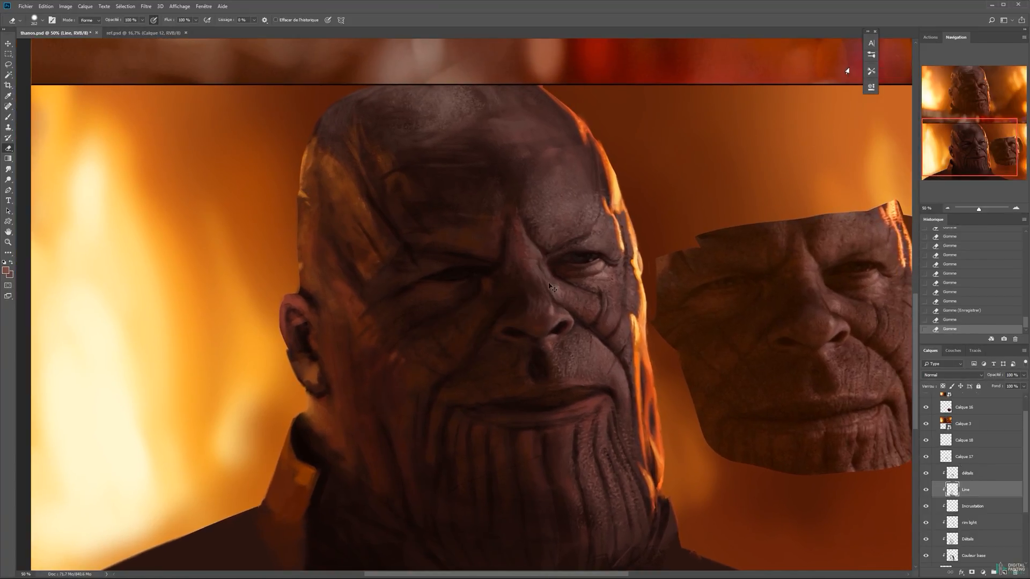
# Lighten the shadowed eye and cheek on the Couleur base layer with Dodge strokes.
pyautogui.press('v')
pyautogui.click(969, 507)
pyautogui.click(960, 526)
pyautogui.click(926, 473)
pyautogui.click(926, 473)
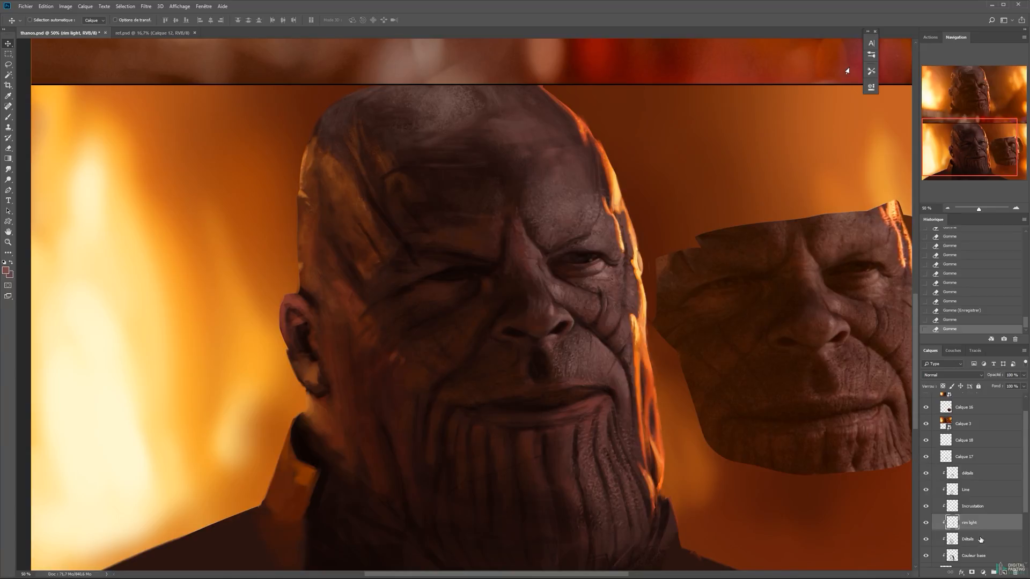
pyautogui.click(979, 565)
pyautogui.press('o')
pyautogui.moveTo(456, 225); pyautogui.dragTo(472, 290)
pyautogui.moveTo(472, 289); pyautogui.dragTo(480, 338)
pyautogui.moveTo(472, 258); pyautogui.dragTo(463, 316)
pyautogui.click(962, 523)
pyautogui.moveTo(457, 212); pyautogui.dragTo(469, 279)
pyautogui.moveTo(467, 230); pyautogui.dragTo(474, 301)
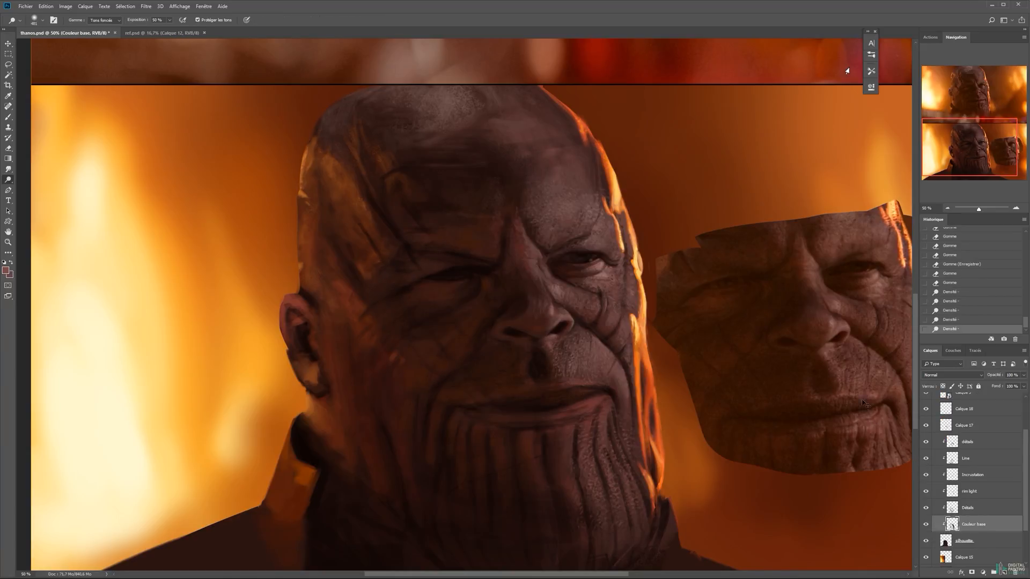
# Lighten the lines around the mouth, eye and brow on the shadowed side with Dodge strokes on the Line layer, and save the painting.
pyautogui.click(965, 458)
pyautogui.moveTo(523, 406); pyautogui.dragTo(451, 318)
pyautogui.moveTo(414, 206); pyautogui.dragTo(451, 268)
pyautogui.moveTo(461, 269); pyautogui.dragTo(408, 230)
pyautogui.moveTo(391, 187); pyautogui.dragTo(370, 212)
pyautogui.moveTo(466, 268); pyautogui.dragTo(524, 285)
pyautogui.hotkey('ctrl', 's')
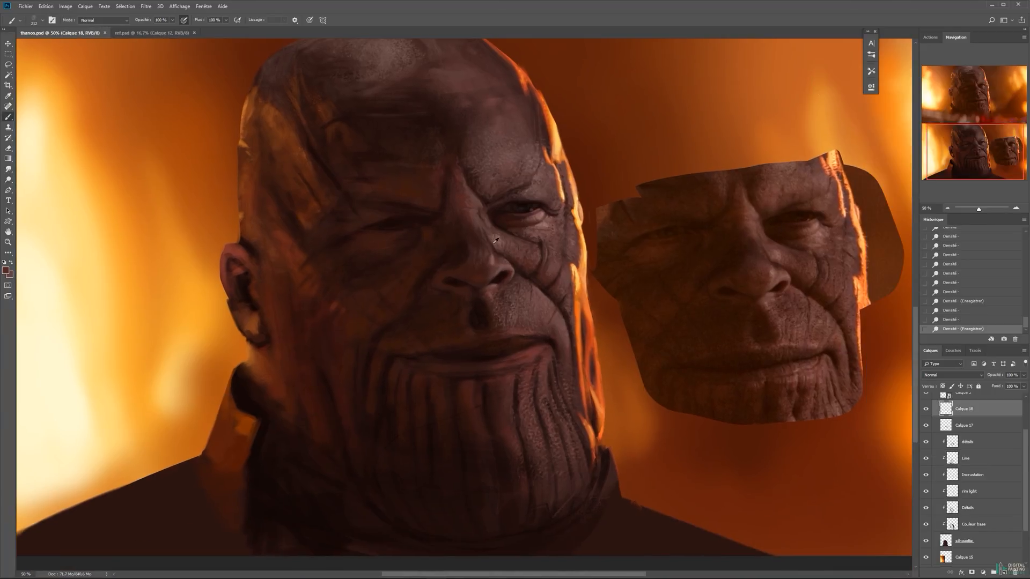
# Erase excess pore texture on Calque 18 around the nose and the inner part of the lit cheek.
pyautogui.moveTo(461, 238)
pyautogui.mouseDown()
pyautogui.moveTo(459, 268)
pyautogui.moveTo(482, 252)
pyautogui.moveTo(459, 236)
pyautogui.mouseUp()
pyautogui.press('e')
pyautogui.moveTo(461, 242); pyautogui.dragTo(466, 257)
pyautogui.moveTo(470, 236)
pyautogui.mouseDown()
pyautogui.moveTo(475, 252)
pyautogui.moveTo(486, 247)
pyautogui.mouseUp()
pyautogui.moveTo(482, 220)
pyautogui.mouseDown()
pyautogui.moveTo(486, 231)
pyautogui.moveTo(481, 221)
pyautogui.mouseUp()
pyautogui.moveTo(473, 219); pyautogui.dragTo(474, 228)
pyautogui.moveTo(472, 224); pyautogui.dragTo(480, 233)
# Create a new layer, stamp skin pores on the lit cheek beside the mouth corner and dodge that area.
pyautogui.press('b')
pyautogui.moveTo(584, 288); pyautogui.dragTo(564, 286)
pyautogui.hotkey('ctrl', 'shift', 'n')
pyautogui.press('Return')
pyautogui.moveTo(606, 323); pyautogui.dragTo(632, 323)
pyautogui.moveTo(552, 342); pyautogui.dragTo(576, 389)
pyautogui.press('o')
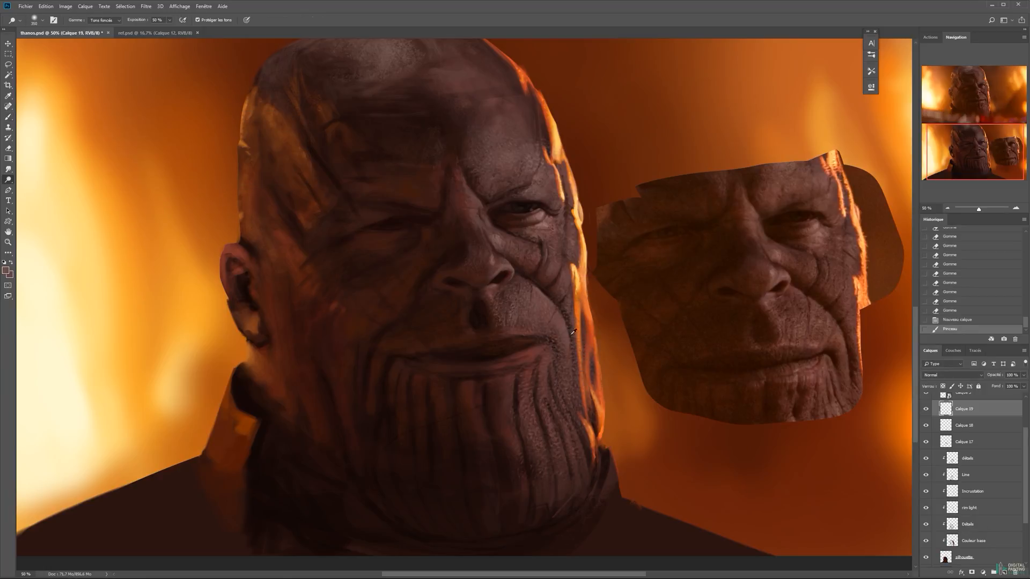
pyautogui.moveTo(539, 306); pyautogui.dragTo(558, 332)
pyautogui.moveTo(555, 330)
pyautogui.mouseDown()
pyautogui.moveTo(567, 381)
pyautogui.moveTo(584, 363)
pyautogui.mouseUp()
# Erase the surplus pore texture around the lit mouth corner and down the cheek fold on Calque 19.
pyautogui.press('e')
pyautogui.moveTo(563, 310); pyautogui.dragTo(571, 327)
pyautogui.moveTo(570, 325); pyautogui.dragTo(580, 377)
pyautogui.moveTo(569, 338)
pyautogui.mouseDown()
pyautogui.moveTo(575, 365)
pyautogui.moveTo(570, 343)
pyautogui.mouseUp()
pyautogui.moveTo(536, 340); pyautogui.dragTo(553, 345)
pyautogui.moveTo(546, 338); pyautogui.dragTo(555, 355)
pyautogui.moveTo(550, 353)
pyautogui.mouseDown()
pyautogui.moveTo(551, 382)
pyautogui.moveTo(579, 399)
pyautogui.mouseUp()
pyautogui.moveTo(585, 343)
pyautogui.mouseDown()
pyautogui.moveTo(592, 378)
pyautogui.moveTo(579, 362)
pyautogui.mouseUp()
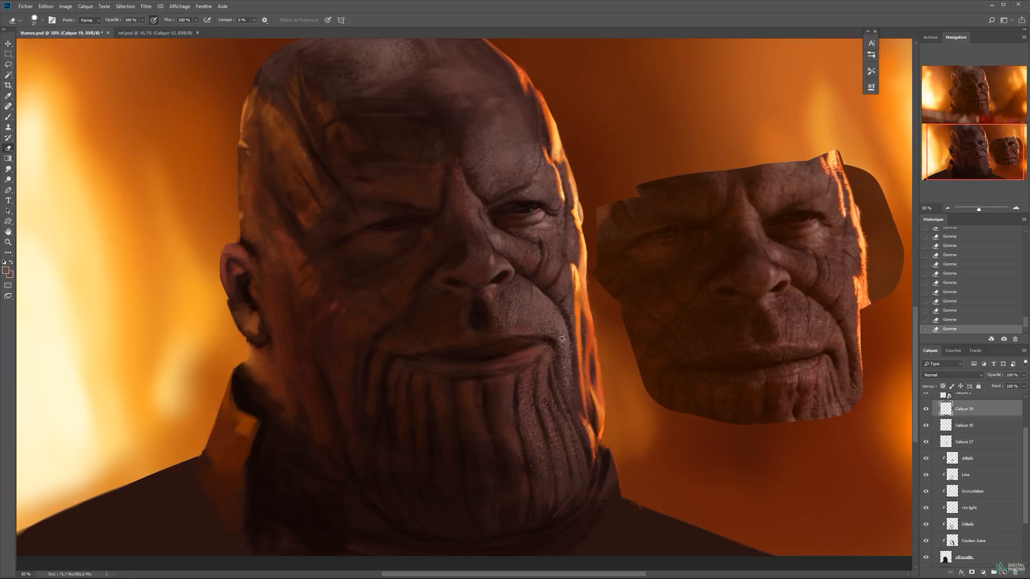
pyautogui.moveTo(545, 338); pyautogui.dragTo(555, 346)
# Adjust the eraser size, merge Calque 19 into the layer below and save the painting.
pyautogui.rightClick(556, 315)
pyautogui.moveTo(616, 338); pyautogui.dragTo(611, 337)
pyautogui.click(555, 313)
pyautogui.press('b')
pyautogui.press('e')
pyautogui.press('z')
pyautogui.keyDown('alt'); pyautogui.click(593, 360); pyautogui.keyUp('alt')
pyautogui.click(592, 360)
pyautogui.press('e')
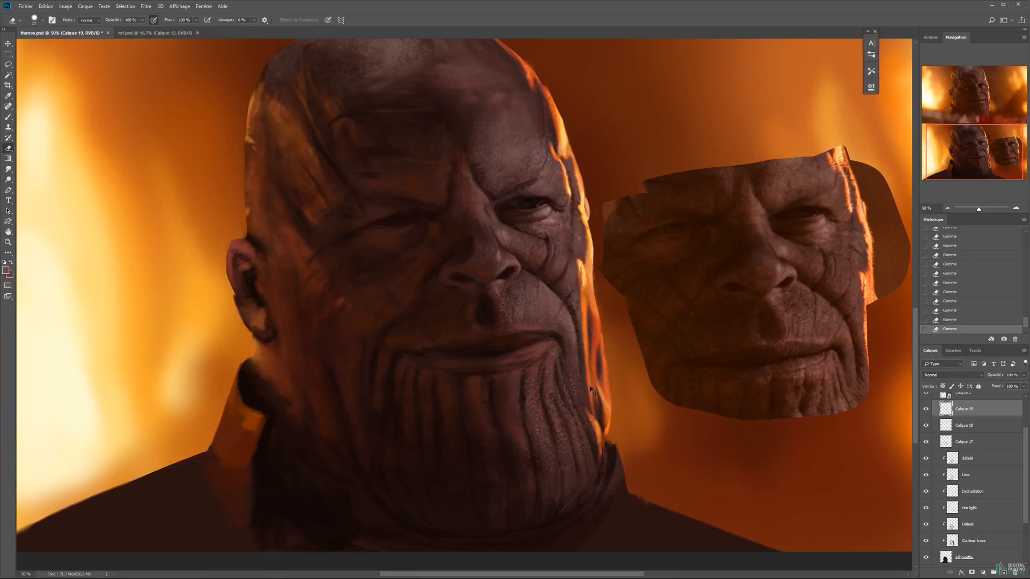
pyautogui.hotkey('ctrl', 'e')
pyautogui.hotkey('ctrl', 's')
# Switch to Calque 17, choose a different brush preset and paint over the lower nose and its shadowed wing.
pyautogui.keyDown('ctrl'); pyautogui.click(517, 305); pyautogui.keyUp('ctrl')
pyautogui.press('z')
pyautogui.click(506, 289)
pyautogui.press('b')
pyautogui.moveTo(476, 249); pyautogui.dragTo(359, 200)
pyautogui.rightClick(479, 226)
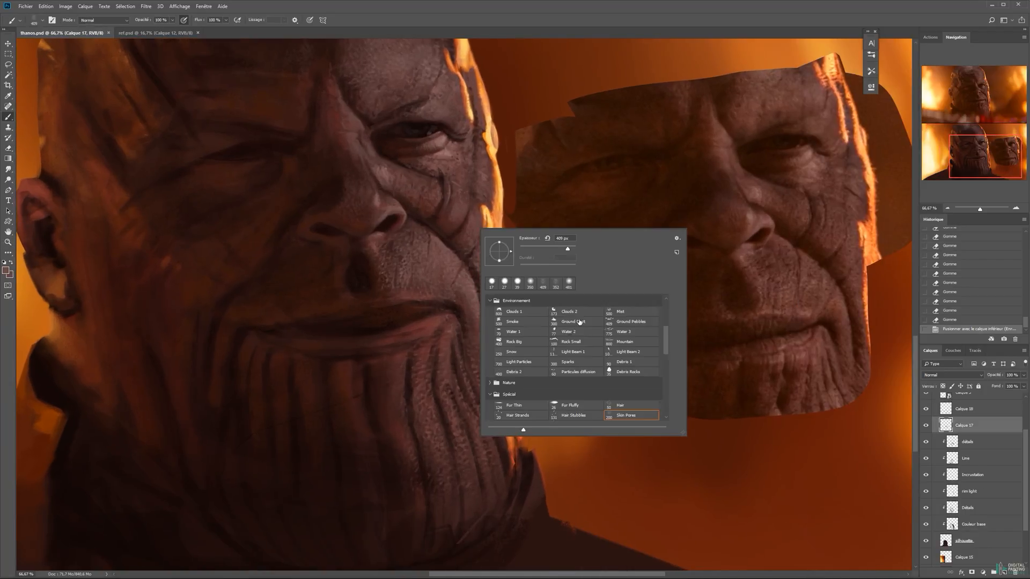
pyautogui.scroll(5, 664, 316)
pyautogui.click(568, 299)
pyautogui.moveTo(371, 242); pyautogui.dragTo(369, 247)
pyautogui.moveTo(370, 243); pyautogui.dragTo(368, 248)
pyautogui.moveTo(368, 244); pyautogui.dragTo(363, 244)
pyautogui.moveTo(361, 242)
pyautogui.mouseDown()
pyautogui.moveTo(347, 217)
pyautogui.moveTo(321, 217)
pyautogui.mouseUp()
# Pick a darker brown brush colour and deepen the shadow along the shadowed wing of the nose.
pyautogui.click(6, 271)
pyautogui.click(653, 327)
pyautogui.click(878, 288)
pyautogui.moveTo(322, 221); pyautogui.dragTo(325, 219)
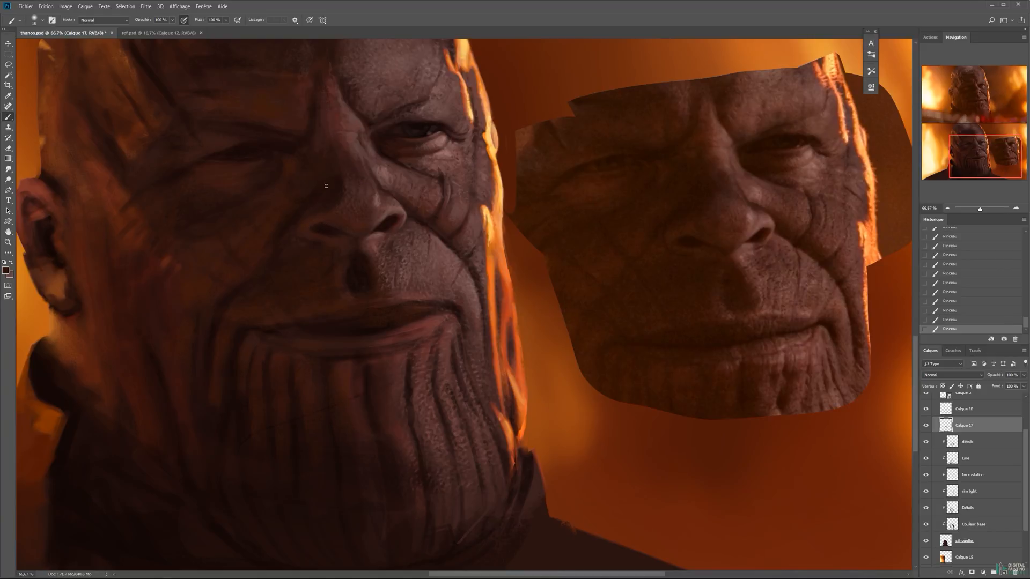
pyautogui.moveTo(285, 219)
pyautogui.mouseDown()
pyautogui.moveTo(321, 218)
pyautogui.moveTo(327, 207)
pyautogui.mouseUp()
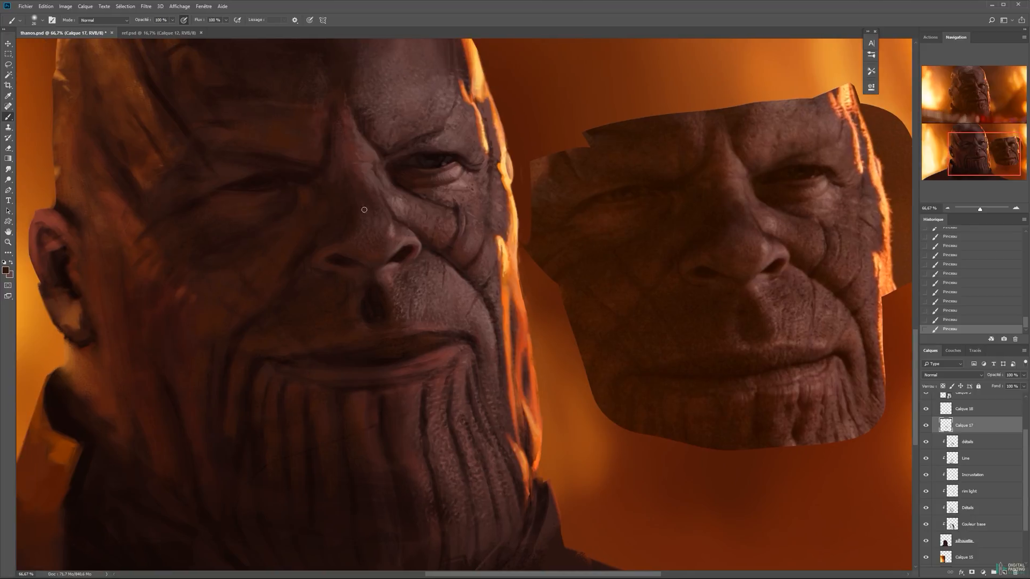
# Blend the nose bridge and the shadowed inner cheek with tones sampled from the surrounding skin.
pyautogui.keyDown('alt'); pyautogui.click(362, 159); pyautogui.keyUp('alt')
pyautogui.keyDown('alt'); pyautogui.click(340, 196); pyautogui.keyUp('alt')
pyautogui.keyDown('alt'); pyautogui.click(350, 149); pyautogui.keyUp('alt')
pyautogui.keyDown('alt'); pyautogui.click(333, 137); pyautogui.keyUp('alt')
pyautogui.keyDown('alt'); pyautogui.click(328, 131); pyautogui.keyUp('alt')
pyautogui.keyDown('alt'); pyautogui.click(315, 206); pyautogui.keyUp('alt')
pyautogui.keyDown('alt'); pyautogui.click(245, 248); pyautogui.keyUp('alt')
# Set the brush size to 15 px and paint fine wrinkles on the shadowed cheek beside the mouth.
pyautogui.rightClick(223, 300)
pyautogui.write('15')
pyautogui.press('Return')
pyautogui.moveTo(297, 286); pyautogui.dragTo(285, 267)
pyautogui.keyDown('alt'); pyautogui.click(267, 302); pyautogui.keyUp('alt')
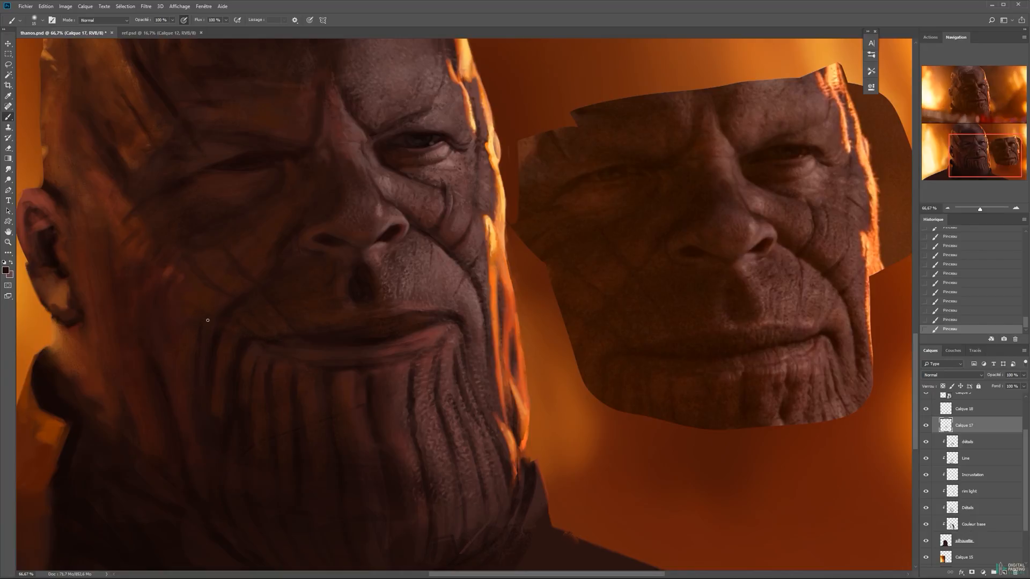
# Repaint the hollow between the nose and upper lip with sampled shadow and skin tones.
pyautogui.keyDown('alt'); pyautogui.click(356, 269); pyautogui.keyUp('alt')
pyautogui.keyDown('alt'); pyautogui.click(370, 265); pyautogui.keyUp('alt')
pyautogui.moveTo(383, 254); pyautogui.dragTo(383, 272)
pyautogui.keyDown('alt'); pyautogui.click(371, 276); pyautogui.keyUp('alt')
pyautogui.press('x')
pyautogui.press('x')
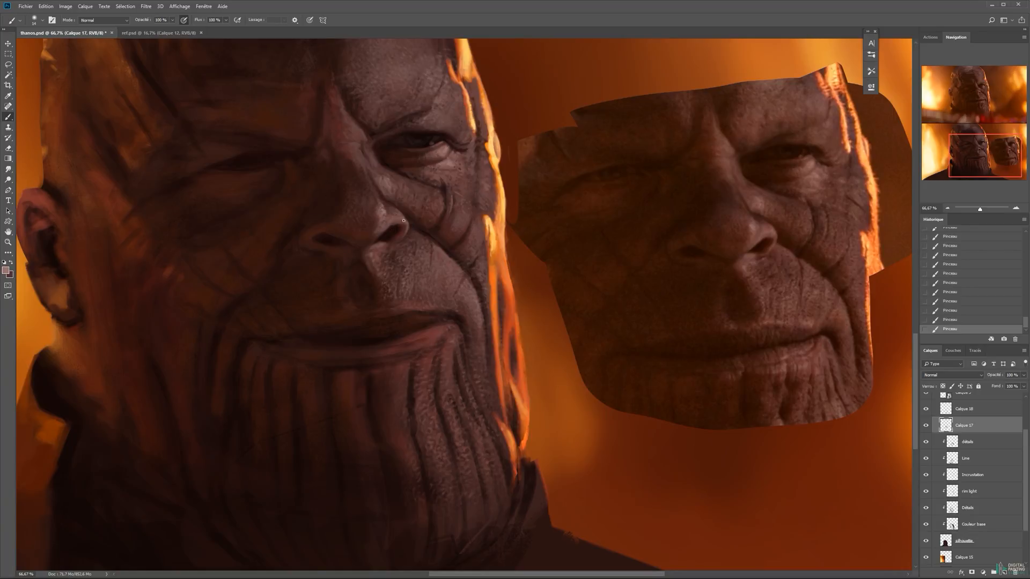
# Resize the brush and refine the lit nostril wing and nose tip with sampled light skin tones.
pyautogui.rightClick(404, 216)
pyautogui.moveTo(404, 215); pyautogui.dragTo(401, 214)
pyautogui.press('x')
pyautogui.press('x')
pyautogui.keyDown('alt'); pyautogui.click(378, 185); pyautogui.keyUp('alt')
pyautogui.moveTo(376, 184); pyautogui.dragTo(383, 195)
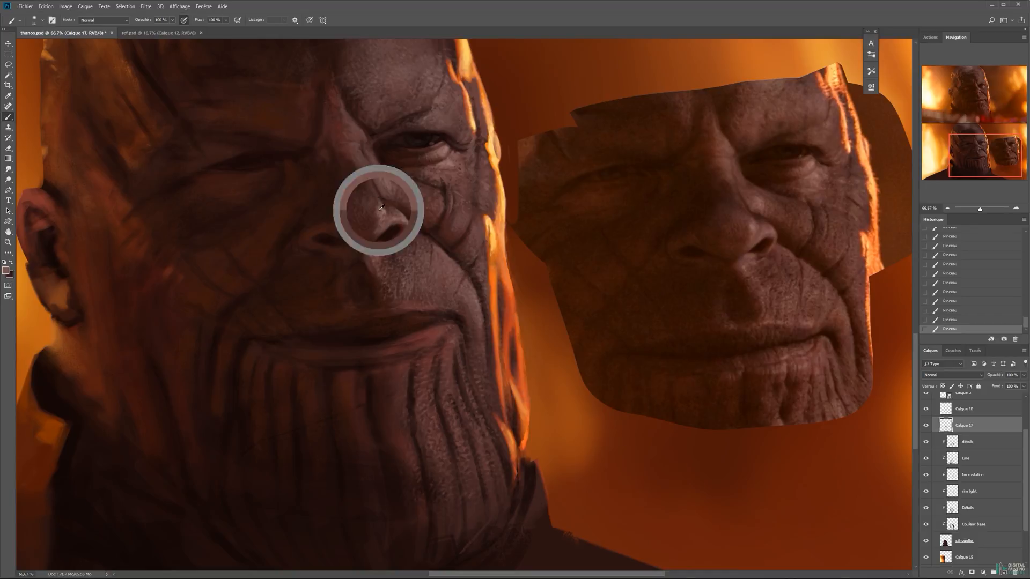
pyautogui.keyDown('alt'); pyautogui.click(365, 199); pyautogui.keyUp('alt')
pyautogui.keyDown('alt'); pyautogui.click(378, 229); pyautogui.keyUp('alt')
pyautogui.keyDown('alt'); pyautogui.click(377, 228); pyautogui.keyUp('alt')
pyautogui.keyDown('alt'); pyautogui.click(382, 230); pyautogui.keyUp('alt')
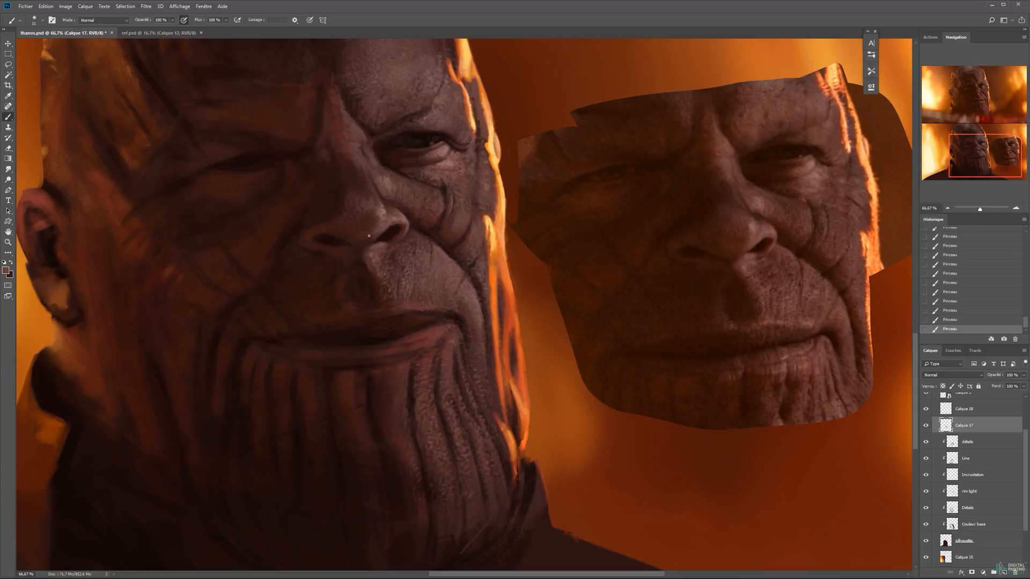
# Paint the underside of the nose and the shadowed nostril with tones sampled around it.
pyautogui.keyDown('alt'); pyautogui.click(378, 234); pyautogui.keyUp('alt')
pyautogui.keyDown('alt'); pyautogui.click(362, 243); pyautogui.keyUp('alt')
pyautogui.keyDown('alt'); pyautogui.click(363, 249); pyautogui.keyUp('alt')
pyautogui.keyDown('alt'); pyautogui.click(369, 267); pyautogui.keyUp('alt')
pyautogui.keyDown('alt'); pyautogui.click(356, 254); pyautogui.keyUp('alt')
pyautogui.keyDown('alt'); pyautogui.click(330, 253); pyautogui.keyUp('alt')
pyautogui.moveTo(321, 241); pyautogui.dragTo(322, 239)
pyautogui.keyDown('alt'); pyautogui.click(328, 241); pyautogui.keyUp('alt')
pyautogui.keyDown('alt'); pyautogui.click(297, 245); pyautogui.keyUp('alt')
pyautogui.keyDown('alt'); pyautogui.click(299, 270); pyautogui.keyUp('alt')
# Enlarge the brush to blend the cheek beside the shadowed nose wing, and shape the wing with a smaller size.
pyautogui.press(']')
pyautogui.press(']')
pyautogui.press(']')
pyautogui.moveTo(293, 219); pyautogui.dragTo(268, 255)
pyautogui.press('[')
pyautogui.press('[')
pyautogui.moveTo(324, 217); pyautogui.dragTo(303, 240)
# Define the shadowed nostril and the base of the nose with small strokes in sampled tones.
pyautogui.keyDown('alt'); pyautogui.click(342, 199); pyautogui.keyUp('alt')
pyautogui.keyDown('alt'); pyautogui.click(326, 239); pyautogui.keyUp('alt')
pyautogui.moveTo(322, 237); pyautogui.dragTo(340, 240)
pyautogui.keyDown('alt'); pyautogui.rightClick(351, 234); pyautogui.keyUp('alt')
pyautogui.keyDown('alt'); pyautogui.click(326, 234); pyautogui.keyUp('alt')
pyautogui.keyDown('alt'); pyautogui.click(330, 246); pyautogui.keyUp('alt')
pyautogui.keyDown('alt'); pyautogui.click(339, 264); pyautogui.keyUp('alt')
pyautogui.keyDown('alt'); pyautogui.click(372, 261); pyautogui.keyUp('alt')
# Step back and forth through the last six brush strokes to compare the nose before and after.
pyautogui.hotkey('ctrl', 'z')
pyautogui.hotkey('ctrl', 'z')
pyautogui.hotkey('ctrl', 'z')
pyautogui.hotkey('ctrl', 'z')
pyautogui.hotkey('ctrl', 'z')
pyautogui.hotkey('ctrl', 'z')
pyautogui.hotkey('ctrl', 'shift', 'z')
pyautogui.hotkey('ctrl', 'shift', 'z')
pyautogui.hotkey('ctrl', 'shift', 'z')
pyautogui.hotkey('ctrl', 'shift', 'z')
pyautogui.hotkey('ctrl', 'shift', 'z')
pyautogui.hotkey('ctrl', 'shift', 'z')
# Paint the shadowed half of the lips and their parting line with colours sampled around the mouth.
pyautogui.keyDown('alt'); pyautogui.click(315, 325); pyautogui.keyUp('alt')
pyautogui.keyDown('alt'); pyautogui.click(318, 334); pyautogui.keyUp('alt')
pyautogui.keyDown('alt'); pyautogui.click(314, 345); pyautogui.keyUp('alt')
pyautogui.keyDown('alt'); pyautogui.click(340, 365); pyautogui.keyUp('alt')
pyautogui.keyDown('alt'); pyautogui.click(322, 356); pyautogui.keyUp('alt')
pyautogui.keyDown('alt'); pyautogui.click(284, 345); pyautogui.keyUp('alt')
pyautogui.moveTo(287, 345); pyautogui.dragTo(315, 347)
# Adjust the brush colour for the lips and undo the last three brush strokes.
pyautogui.click(5, 270)
pyautogui.click(752, 383)
pyautogui.click(876, 287)
pyautogui.click(5, 270)
pyautogui.click(763, 381)
pyautogui.click(876, 288)
pyautogui.hotkey('ctrl', 'alt', 'z')
pyautogui.hotkey('ctrl', 'alt', 'z')
pyautogui.hotkey('ctrl', 'alt', 'z')
# Paint the upper lip and extend its tones toward the lit corner of the mouth.
pyautogui.moveTo(348, 331); pyautogui.dragTo(368, 327)
pyautogui.keyDown('alt'); pyautogui.click(363, 323); pyautogui.keyUp('alt')
pyautogui.keyDown('alt'); pyautogui.click(383, 338); pyautogui.keyUp('alt')
pyautogui.moveTo(405, 336)
pyautogui.mouseDown()
pyautogui.moveTo(434, 329)
pyautogui.moveTo(484, 344)
pyautogui.mouseUp()
# Refine the lit mouth corner with a resized brush, alternating between sampled skin tones and a newly picked colour.
pyautogui.rightClick(437, 323)
pyautogui.click(460, 321)
pyautogui.keyDown('alt'); pyautogui.click(478, 306); pyautogui.keyUp('alt')
pyautogui.keyDown('alt'); pyautogui.click(477, 308); pyautogui.keyUp('alt')
pyautogui.press('x')
pyautogui.keyDown('alt'); pyautogui.click(446, 314); pyautogui.keyUp('alt')
pyautogui.click(5, 271)
pyautogui.click(758, 374)
pyautogui.press('Return')
pyautogui.press('x')
pyautogui.press('x')
pyautogui.press('x')
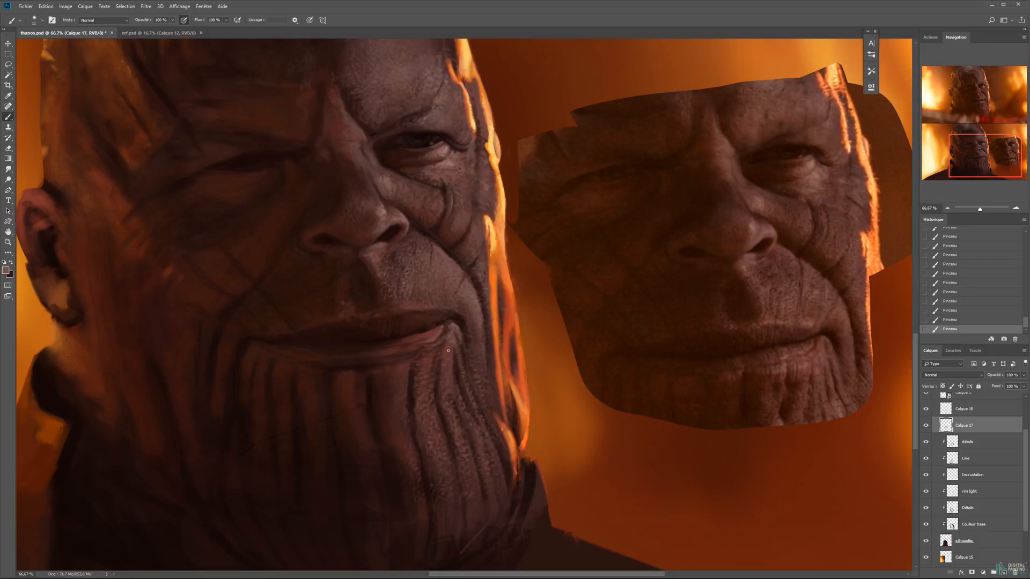
# Refine the lit edge of the lower lip and the skin just beneath it with a resized brush, alternating the two colours.
pyautogui.press('x')
pyautogui.press('x')
pyautogui.moveTo(406, 357); pyautogui.dragTo(402, 365)
pyautogui.keyDown('alt'); pyautogui.rightClick(409, 358); pyautogui.keyUp('alt')
pyautogui.keyDown('alt'); pyautogui.rightClick(411, 364); pyautogui.keyUp('alt')
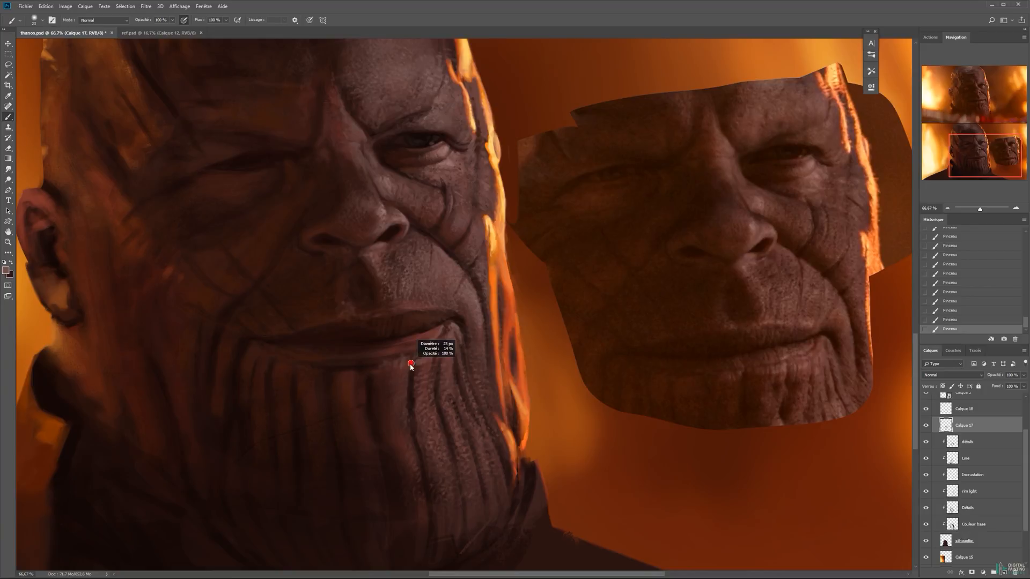
pyautogui.press('x')
pyautogui.press('x')
pyautogui.moveTo(429, 338); pyautogui.dragTo(398, 350)
pyautogui.press('x')
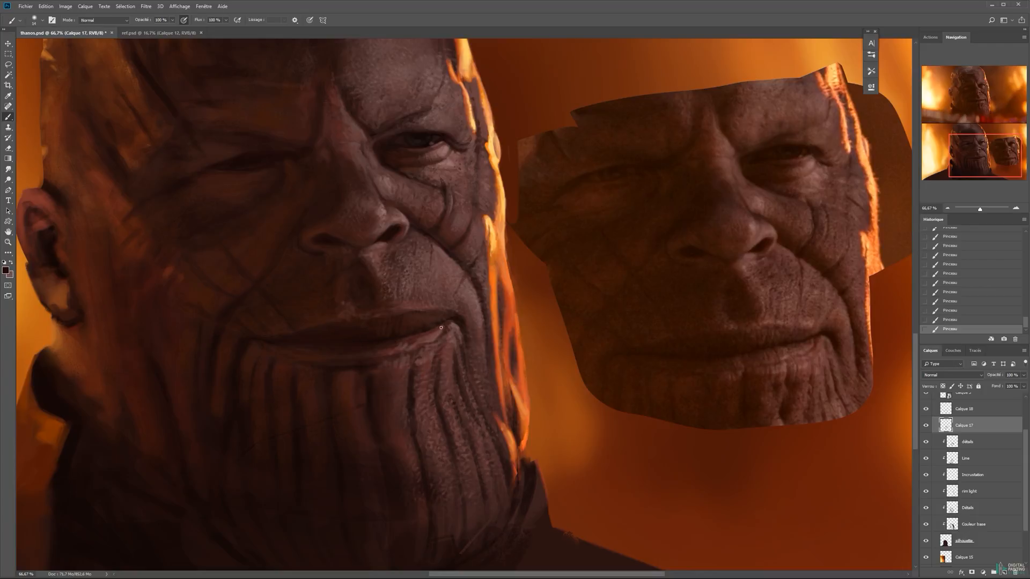
pyautogui.press('x')
# Paint the upper lip's end and the skin around the lit mouth corner with tones sampled from the face.
pyautogui.keyDown('alt'); pyautogui.click(375, 251); pyautogui.keyUp('alt')
pyautogui.keyDown('alt'); pyautogui.click(440, 199); pyautogui.keyUp('alt')
pyautogui.keyDown('alt'); pyautogui.click(397, 317); pyautogui.keyUp('alt')
pyautogui.rightClick(460, 300)
pyautogui.moveTo(505, 318); pyautogui.dragTo(502, 317)
pyautogui.click(449, 310)
pyautogui.keyDown('alt'); pyautogui.click(461, 299); pyautogui.keyUp('alt')
pyautogui.keyDown('alt'); pyautogui.click(470, 314); pyautogui.keyUp('alt')
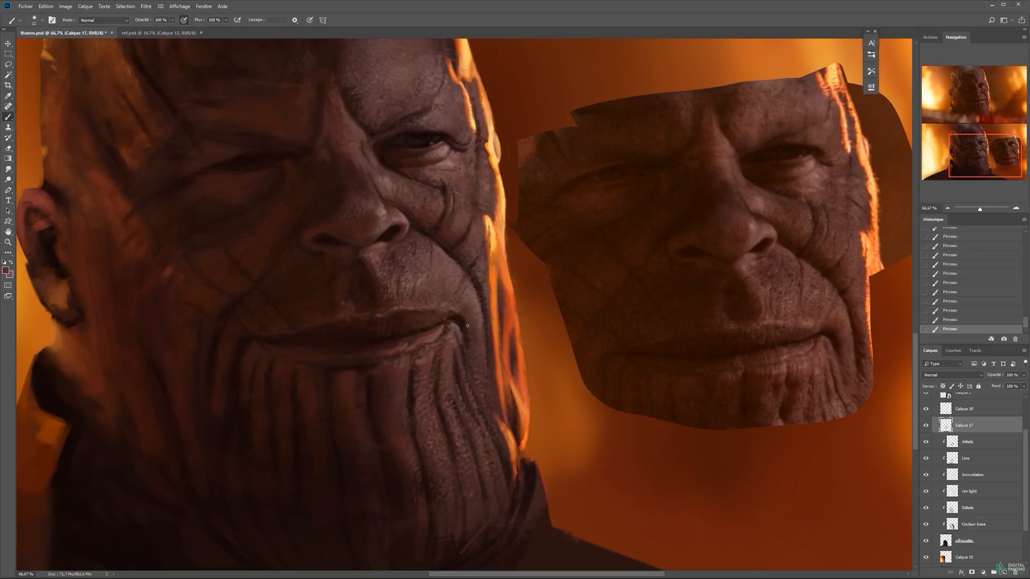
pyautogui.keyDown('alt'); pyautogui.click(460, 315); pyautogui.keyUp('alt')
pyautogui.keyDown('alt'); pyautogui.click(444, 327); pyautogui.keyUp('alt')
# Pick a new dark brush colour and blend the middle of both lips with tones sampled from the mouth.
pyautogui.click(5, 270)
pyautogui.click(759, 374)
pyautogui.click(878, 288)
pyautogui.click(5, 270)
pyautogui.click(878, 287)
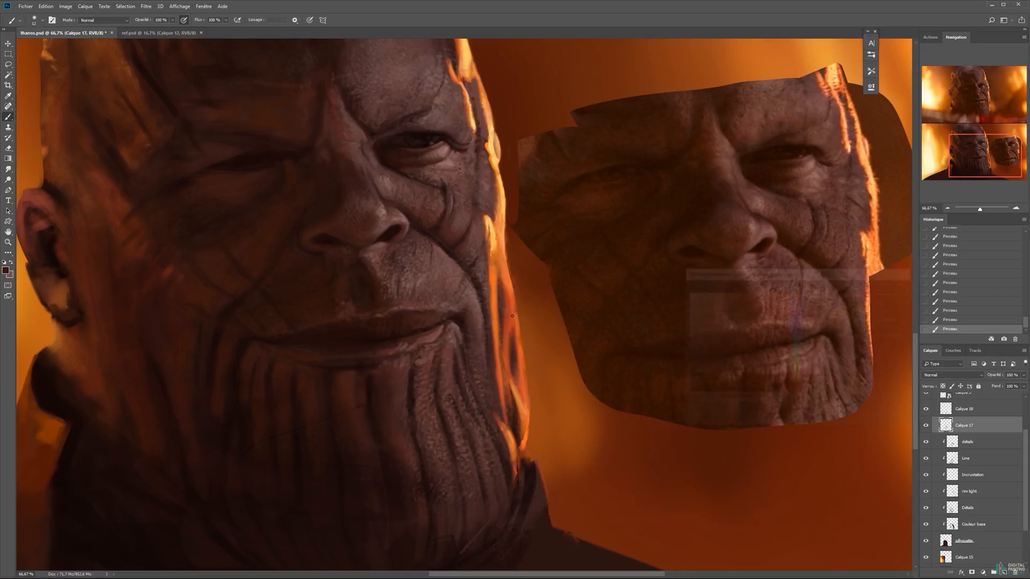
pyautogui.keyDown('alt'); pyautogui.click(418, 341); pyautogui.keyUp('alt')
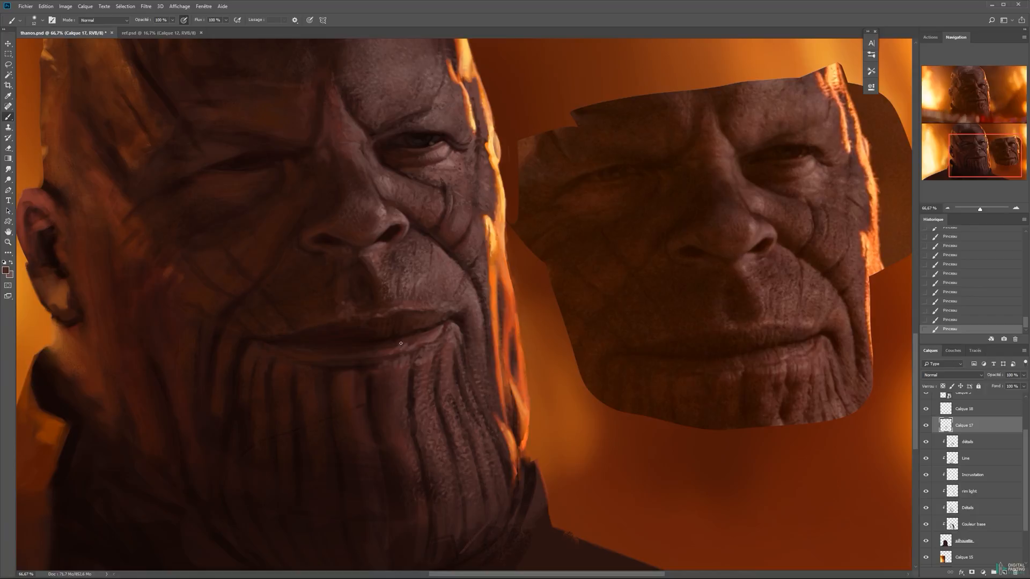
pyautogui.keyDown('alt'); pyautogui.click(402, 329); pyautogui.keyUp('alt')
pyautogui.keyDown('alt'); pyautogui.click(403, 313); pyautogui.keyUp('alt')
pyautogui.moveTo(398, 315)
pyautogui.mouseDown()
pyautogui.moveTo(428, 313)
pyautogui.moveTo(395, 318)
pyautogui.mouseUp()
pyautogui.keyDown('alt'); pyautogui.click(396, 319); pyautogui.keyUp('alt')
pyautogui.rightClick(421, 303)
pyautogui.click(349, 317)
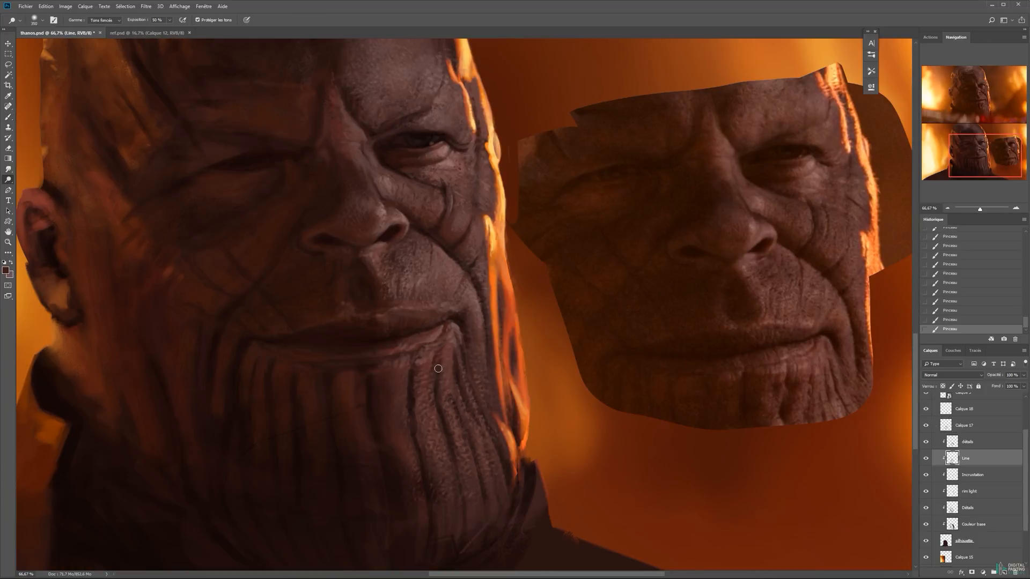
# Dodge the dark tones of the lit chin ridges on the Line layer and save the document.
pyautogui.keyDown('alt'); pyautogui.click(471, 339); pyautogui.keyUp('alt')
pyautogui.keyDown('alt'); pyautogui.click(470, 341); pyautogui.keyUp('alt')
pyautogui.moveTo(508, 313); pyautogui.dragTo(547, 340)
pyautogui.hotkey('ctrl', 's')
# Flip the canvas horizontally to check the portrait mirrored.
pyautogui.keyDown('alt'); pyautogui.click(594, 316); pyautogui.keyUp('alt')
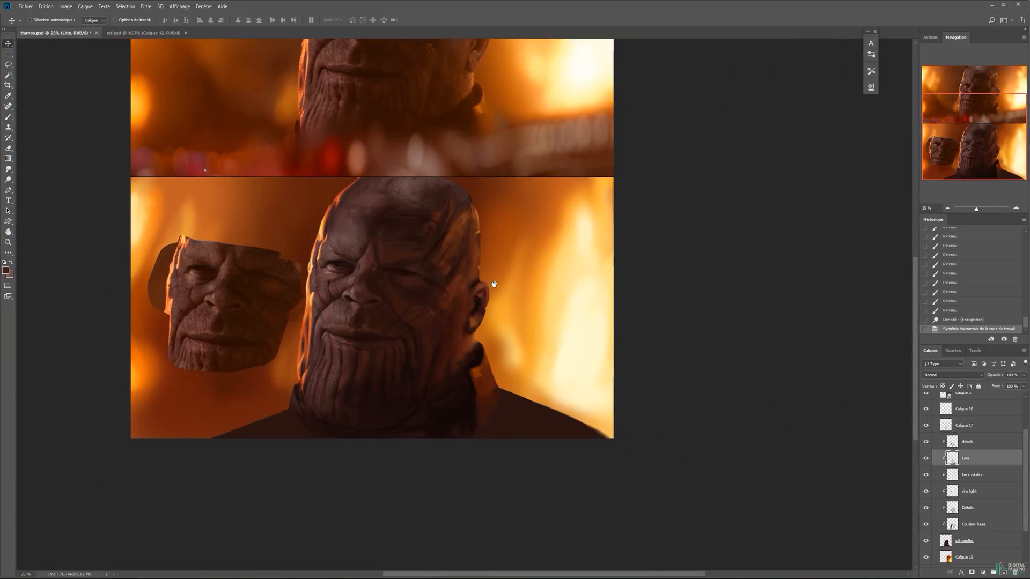
pyautogui.hscroll(-3, 354, 241)
pyautogui.scroll(3, 429, 241)
pyautogui.hotkey('ctrl', '+')
pyautogui.hotkey('ctrl', '+')
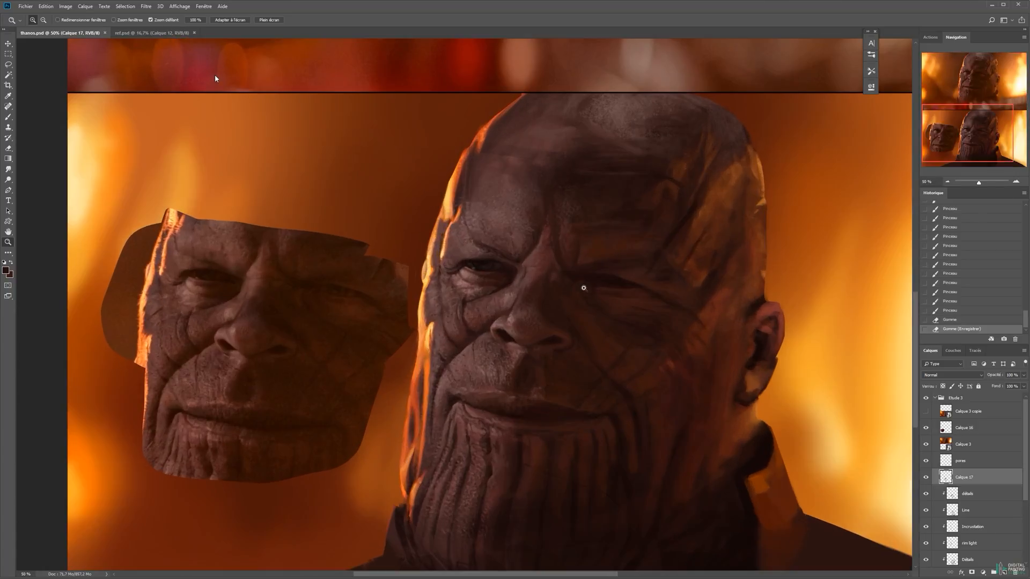
# Paint the dark slit and upper lid fold of the shadowed eye on layer Calque 17 with a resized brush.
pyautogui.click(563, 298)
pyautogui.moveTo(588, 287)
pyautogui.mouseDown()
pyautogui.moveTo(603, 293)
pyautogui.moveTo(603, 278)
pyautogui.moveTo(625, 271)
pyautogui.moveTo(626, 287)
pyautogui.mouseUp()
pyautogui.hotkey('ctrl', 'z')
pyautogui.rightClick(585, 292)
pyautogui.moveTo(602, 273); pyautogui.dragTo(632, 270)
pyautogui.keyDown('alt'); pyautogui.click(651, 272); pyautogui.keyUp('alt')
pyautogui.moveTo(622, 269); pyautogui.dragTo(641, 271)
pyautogui.moveTo(625, 268)
pyautogui.mouseDown()
pyautogui.moveTo(666, 279)
pyautogui.moveTo(622, 269)
pyautogui.mouseUp()
pyautogui.moveTo(622, 270); pyautogui.dragTo(611, 272)
pyautogui.moveTo(625, 271); pyautogui.dragTo(604, 275)
pyautogui.keyDown('alt'); pyautogui.click(613, 284); pyautogui.keyUp('alt')
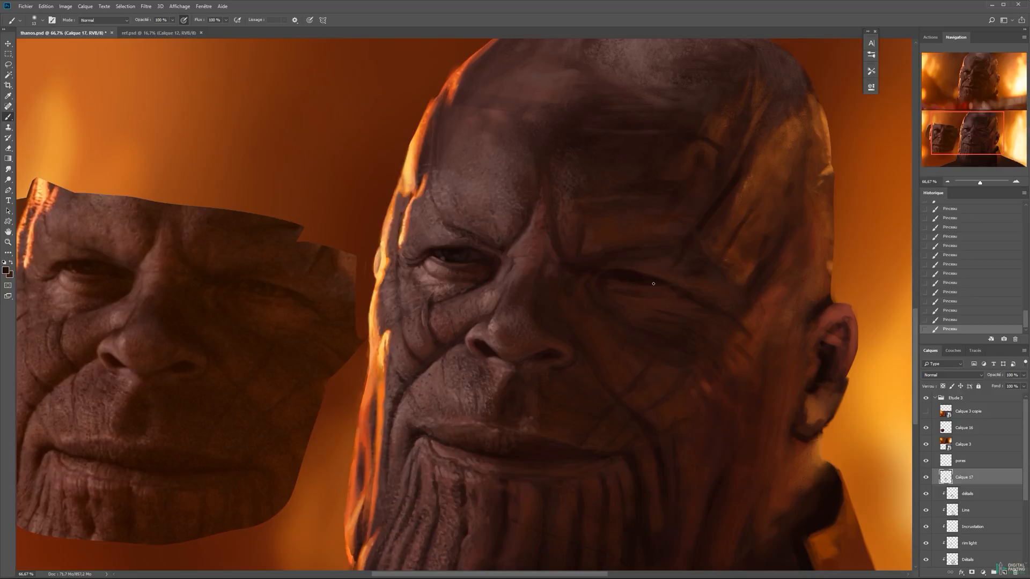
pyautogui.moveTo(612, 283); pyautogui.dragTo(610, 287)
pyautogui.keyDown('ctrl'); pyautogui.click(595, 292); pyautogui.keyUp('ctrl')
# Paint the iris and lid edges of the shadowed eye with a dark tone sampled from the lit eye.
pyautogui.moveTo(648, 261); pyautogui.dragTo(739, 214)
pyautogui.keyDown('alt'); pyautogui.click(499, 189); pyautogui.keyUp('alt')
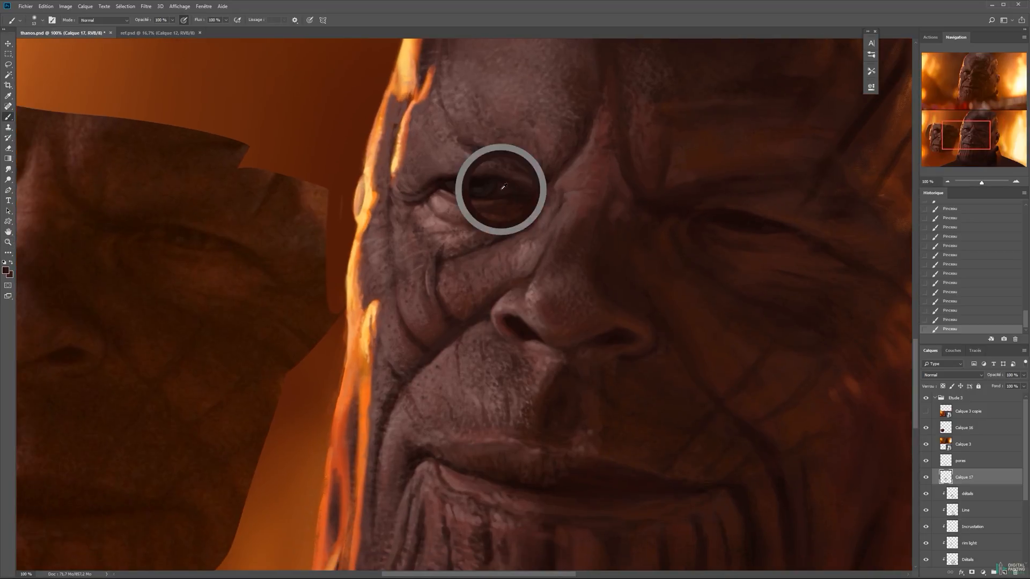
pyautogui.press('r')
pyautogui.moveTo(767, 231); pyautogui.dragTo(750, 232)
pyautogui.press('b')
pyautogui.click(714, 221)
pyautogui.click(714, 222)
pyautogui.click(713, 220)
pyautogui.moveTo(713, 218); pyautogui.dragTo(724, 219)
pyautogui.moveTo(736, 221); pyautogui.dragTo(754, 225)
pyautogui.moveTo(755, 223)
pyautogui.mouseDown()
pyautogui.moveTo(764, 225)
pyautogui.moveTo(743, 226)
pyautogui.mouseUp()
pyautogui.moveTo(745, 227); pyautogui.dragTo(738, 225)
pyautogui.moveTo(736, 223); pyautogui.dragTo(732, 220)
pyautogui.moveTo(729, 218); pyautogui.dragTo(726, 217)
# Pick a warm brown brush colour and paint the lids and skin folds around the shadowed eye.
pyautogui.keyDown('alt'); pyautogui.click(470, 187); pyautogui.keyUp('alt')
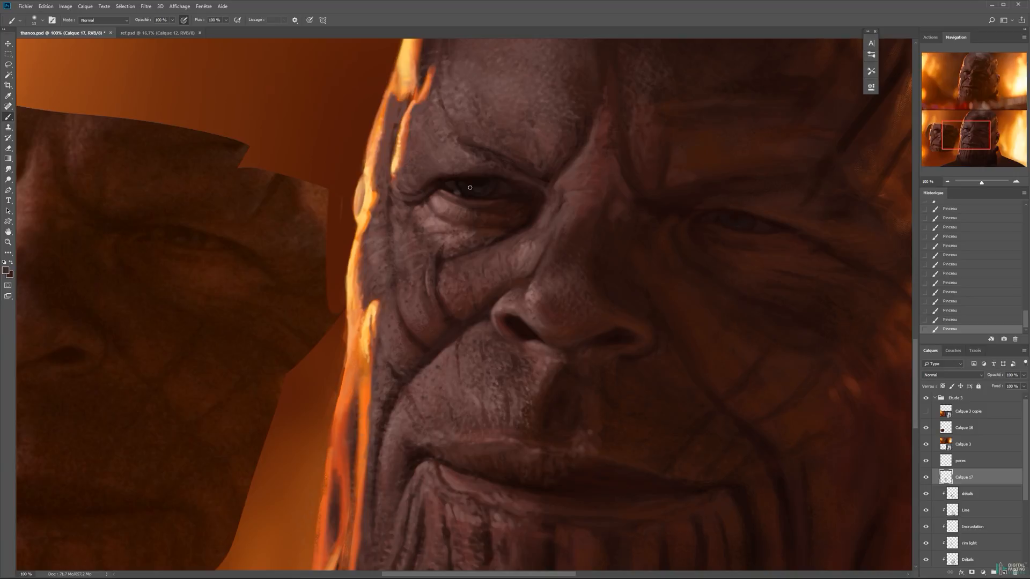
pyautogui.keyDown('alt'); pyautogui.click(754, 228); pyautogui.keyUp('alt')
pyautogui.keyDown('alt'); pyautogui.click(779, 255); pyautogui.keyUp('alt')
pyautogui.click(6, 270)
pyautogui.click(797, 390)
pyautogui.click(768, 362)
pyautogui.click(874, 288)
pyautogui.moveTo(821, 278); pyautogui.dragTo(749, 236)
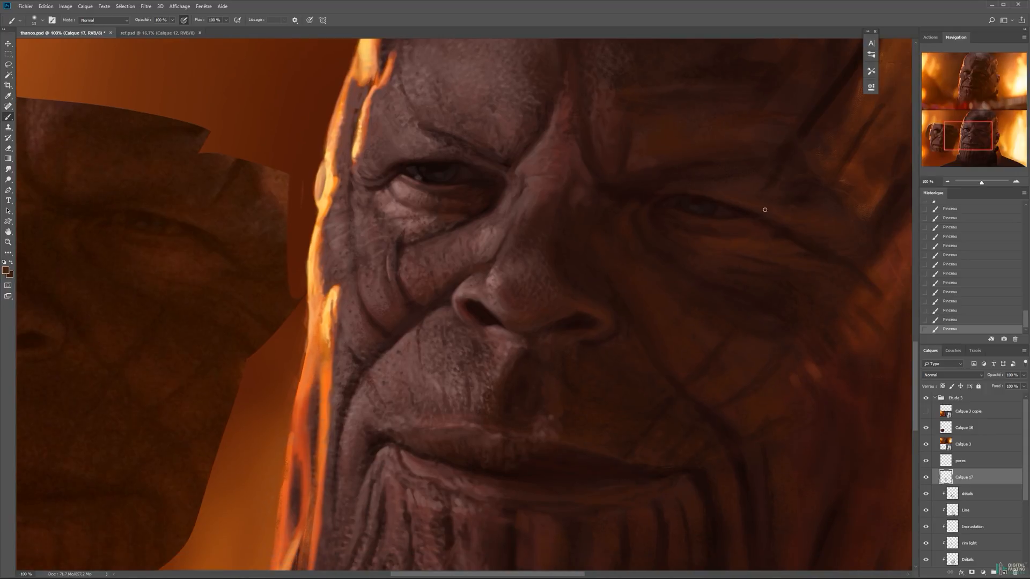
pyautogui.moveTo(821, 234); pyautogui.dragTo(764, 238)
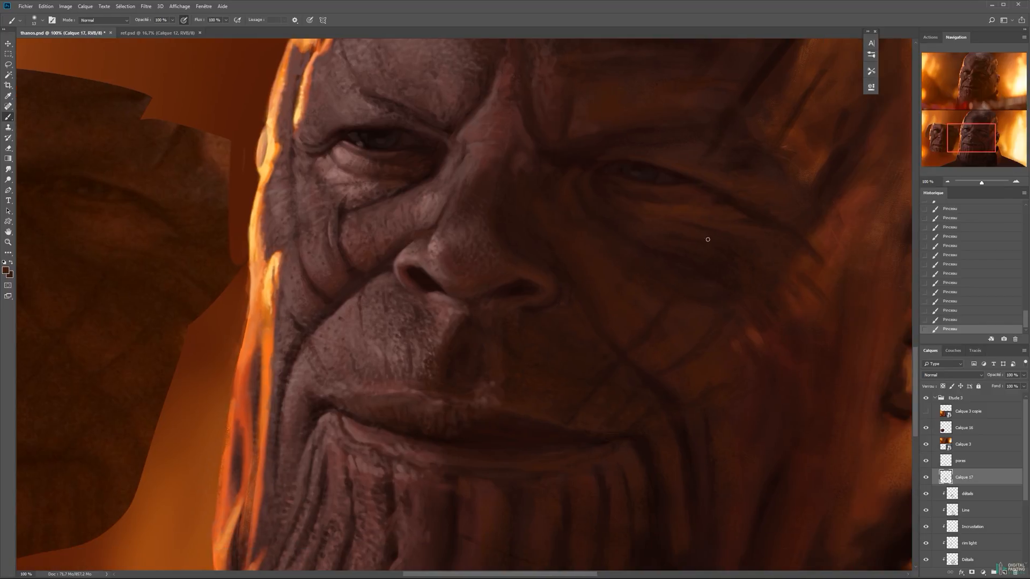
pyautogui.keyDown('alt'); pyautogui.click(790, 265); pyautogui.keyUp('alt')
pyautogui.moveTo(633, 269); pyautogui.dragTo(729, 252)
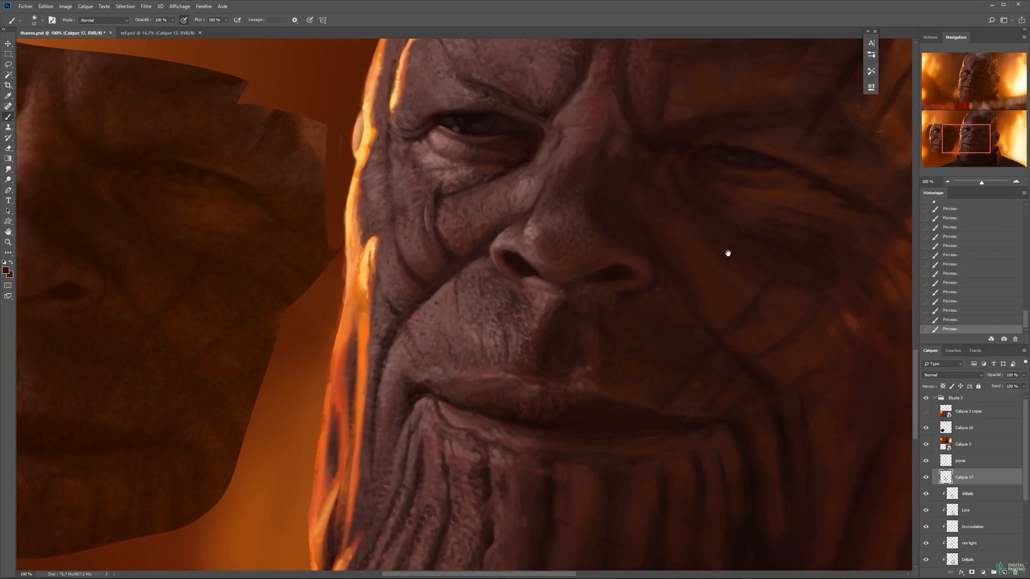
# Paint the shadowed nostril wing and adjoining cheek with two alternating colours, undoing the last two strokes beside the nostril.
pyautogui.keyDown('alt'); pyautogui.click(716, 208); pyautogui.keyUp('alt')
pyautogui.keyDown('alt'); pyautogui.click(606, 255); pyautogui.keyUp('alt')
pyautogui.press('x')
pyautogui.moveTo(641, 282)
pyautogui.mouseDown()
pyautogui.moveTo(663, 301)
pyautogui.moveTo(672, 296)
pyautogui.moveTo(664, 292)
pyautogui.moveTo(653, 306)
pyautogui.moveTo(659, 292)
pyautogui.moveTo(676, 304)
pyautogui.mouseUp()
pyautogui.press('x')
pyautogui.hotkey('ctrl', 'alt', 'z')
pyautogui.hotkey('ctrl', 'alt', 'z')
pyautogui.press('x')
pyautogui.moveTo(704, 263); pyautogui.dragTo(707, 265)
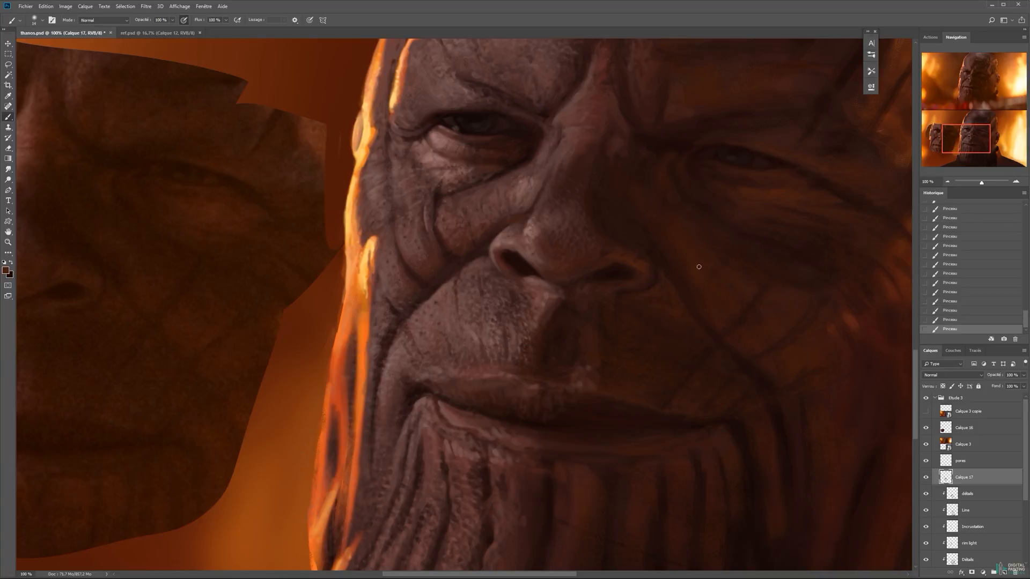
# Shade the shadowed side of the nose bridge with tones sampled near the inner eye corner.
pyautogui.press('x')
pyautogui.moveTo(649, 215); pyautogui.dragTo(677, 245)
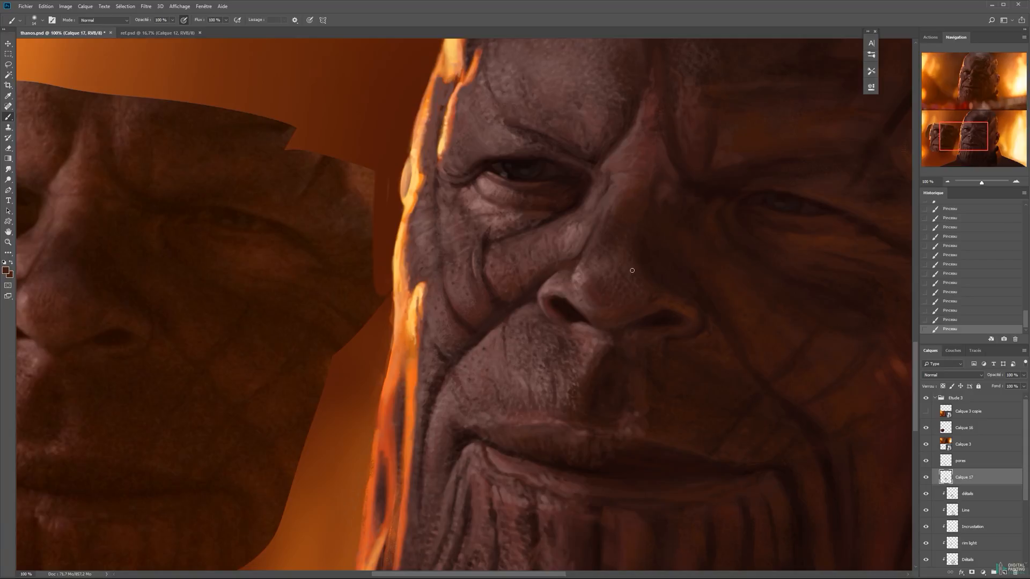
pyautogui.moveTo(658, 214); pyautogui.dragTo(667, 214)
pyautogui.moveTo(655, 177)
pyautogui.mouseDown()
pyautogui.moveTo(654, 234)
pyautogui.moveTo(703, 244)
pyautogui.mouseUp()
pyautogui.keyDown('alt'); pyautogui.click(661, 210); pyautogui.keyUp('alt')
pyautogui.keyDown('alt'); pyautogui.click(692, 184); pyautogui.keyUp('alt')
pyautogui.moveTo(677, 189)
pyautogui.mouseDown()
pyautogui.moveTo(745, 175)
pyautogui.moveTo(739, 159)
pyautogui.moveTo(719, 169)
pyautogui.moveTo(741, 164)
pyautogui.moveTo(729, 163)
pyautogui.mouseUp()
pyautogui.keyDown('alt'); pyautogui.click(687, 161); pyautogui.keyUp('alt')
# Pick a new brush colour, paint the transition between nose bridge and shadowed eye socket, and smudge it smooth.
pyautogui.click(6, 271)
pyautogui.click(799, 391)
pyautogui.click(877, 288)
pyautogui.press('x')
pyautogui.moveTo(682, 179); pyautogui.dragTo(675, 199)
pyautogui.keyDown('alt'); pyautogui.click(664, 191); pyautogui.keyUp('alt')
pyautogui.keyDown('alt'); pyautogui.click(653, 204); pyautogui.keyUp('alt')
pyautogui.keyDown('alt'); pyautogui.click(624, 208); pyautogui.keyUp('alt')
pyautogui.keyDown('alt'); pyautogui.click(637, 221); pyautogui.keyUp('alt')
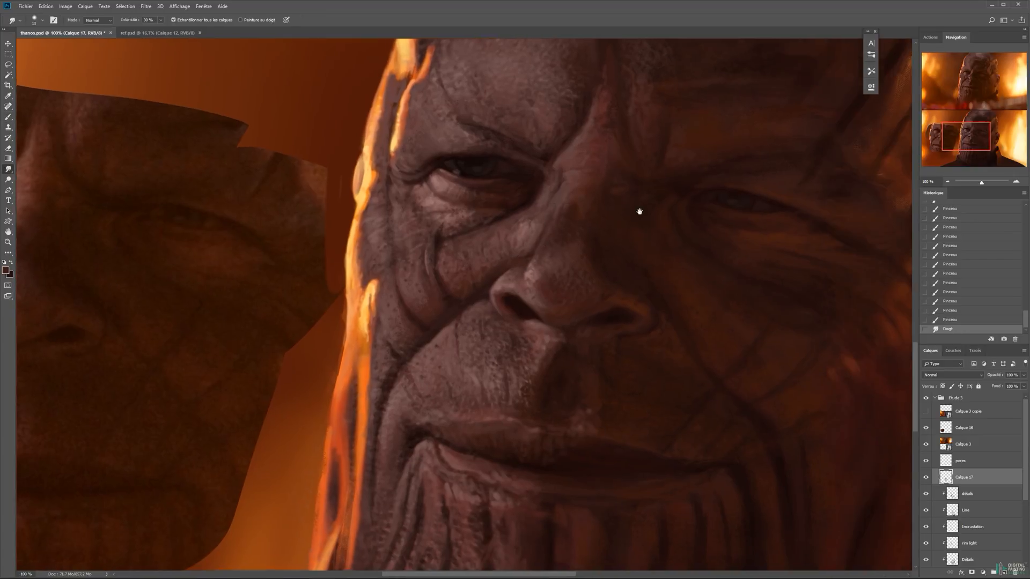
pyautogui.moveTo(639, 211); pyautogui.dragTo(631, 213)
pyautogui.press('b')
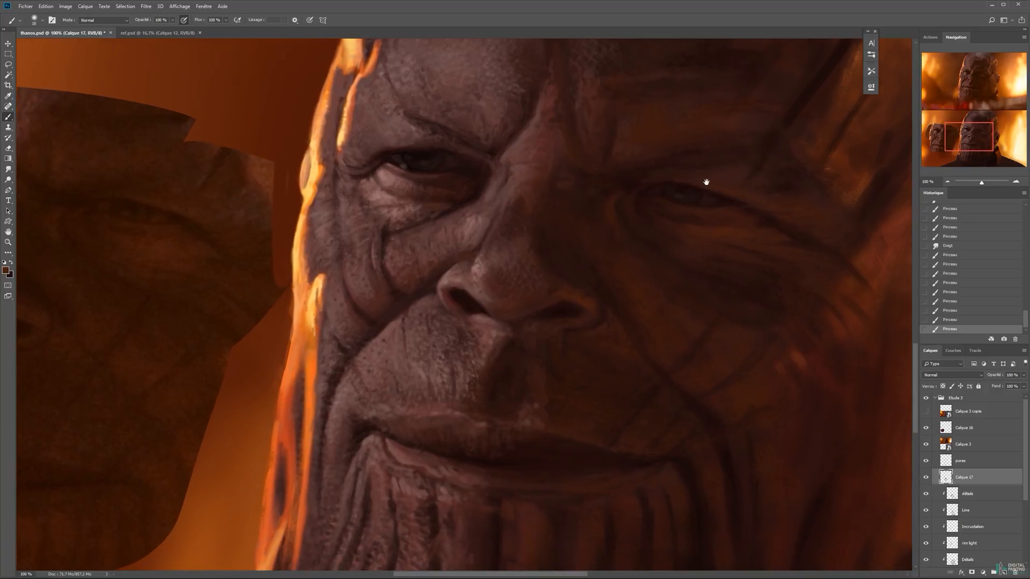
# Paint the shadowed eye's upper lid and the crease running out from its outer corner.
pyautogui.moveTo(697, 189); pyautogui.dragTo(714, 198)
pyautogui.moveTo(716, 201); pyautogui.dragTo(735, 208)
pyautogui.moveTo(748, 213); pyautogui.dragTo(762, 219)
pyautogui.keyDown('alt'); pyautogui.rightClick(776, 212); pyautogui.keyUp('alt')
pyautogui.moveTo(762, 217); pyautogui.dragTo(769, 221)
pyautogui.keyDown('alt'); pyautogui.click(757, 218); pyautogui.keyUp('alt')
# Shade the shadowed side of the chin with broad strokes of an enlarged brush and save the document.
pyautogui.scroll(-5, 811, 207)
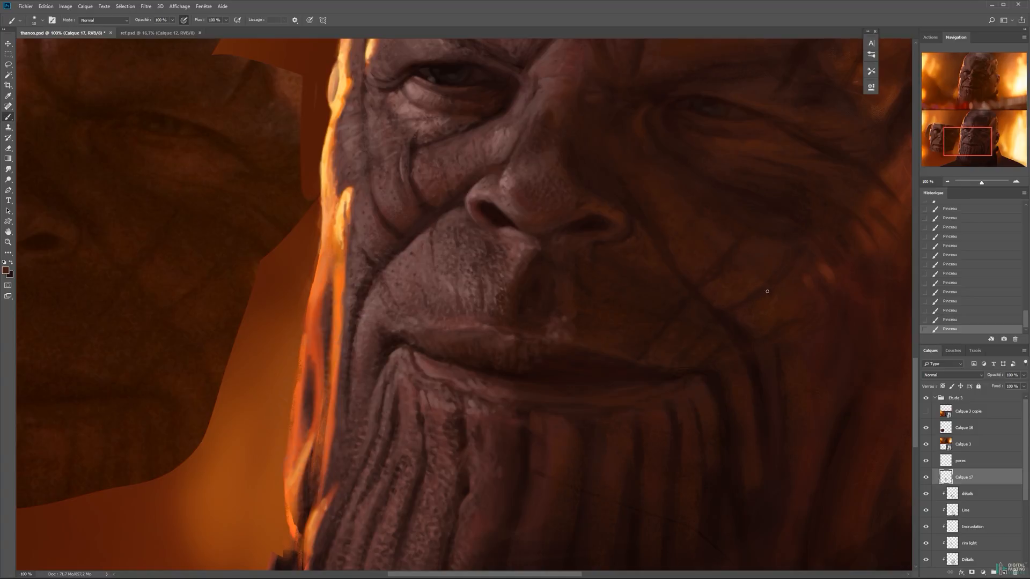
pyautogui.scroll(-2, 751, 327)
pyautogui.press(']')
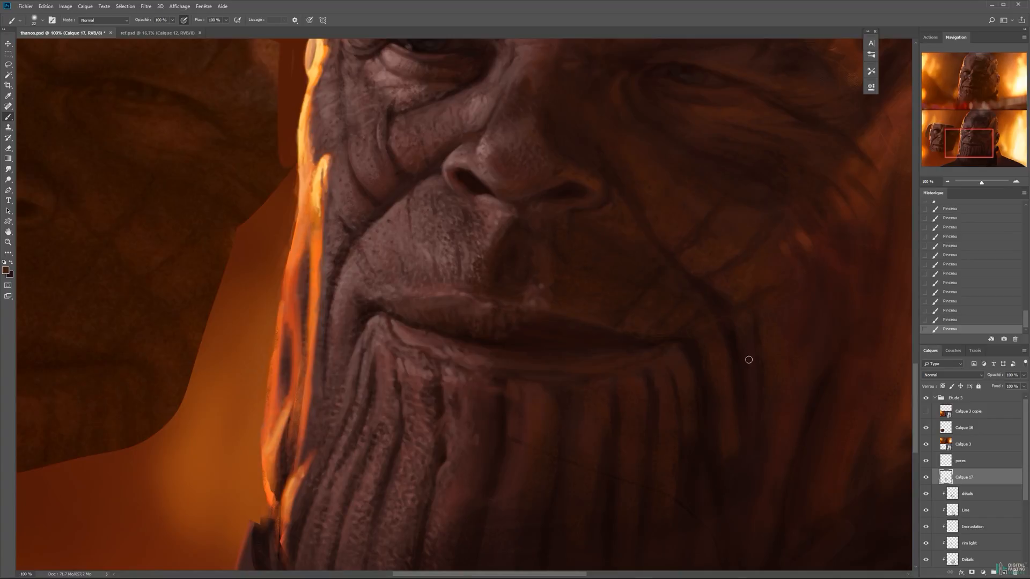
pyautogui.scroll(-1, 736, 313)
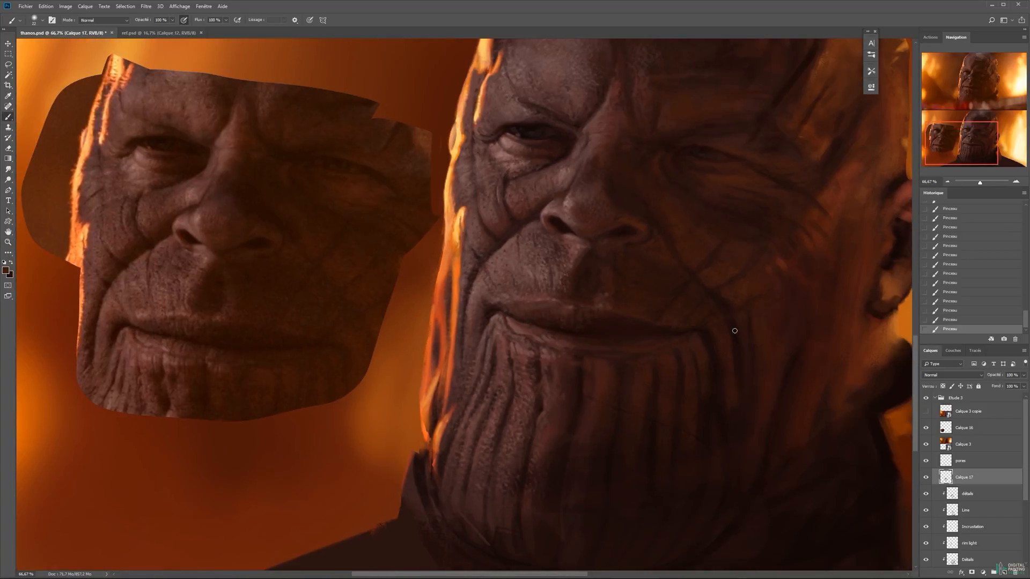
pyautogui.press(']')
pyautogui.press(']')
pyautogui.press(']')
pyautogui.press(']')
pyautogui.moveTo(739, 394); pyautogui.dragTo(679, 304)
pyautogui.moveTo(697, 247); pyautogui.dragTo(710, 537)
pyautogui.moveTo(697, 483)
pyautogui.mouseDown()
pyautogui.moveTo(696, 248)
pyautogui.moveTo(696, 296)
pyautogui.mouseUp()
pyautogui.hotkey('ctrl', '-')
pyautogui.hotkey('ctrl', 's')
# Paint the lower lip's shadowed half and the skin beneath it, continuing with a smaller brush.
pyautogui.keyDown('ctrl'); pyautogui.click(596, 326); pyautogui.keyUp('ctrl')
pyautogui.moveTo(568, 327)
pyautogui.mouseDown()
pyautogui.moveTo(604, 328)
pyautogui.moveTo(595, 324)
pyautogui.mouseUp()
pyautogui.moveTo(596, 327)
pyautogui.mouseDown()
pyautogui.moveTo(621, 338)
pyautogui.moveTo(587, 337)
pyautogui.mouseUp()
pyautogui.moveTo(596, 339)
pyautogui.mouseDown()
pyautogui.moveTo(565, 331)
pyautogui.moveTo(584, 352)
pyautogui.mouseUp()
pyautogui.press('[')
pyautogui.press('[')
pyautogui.press('[')
pyautogui.press('[')
pyautogui.moveTo(582, 352)
pyautogui.mouseDown()
pyautogui.moveTo(559, 348)
pyautogui.moveTo(569, 352)
pyautogui.mouseUp()
pyautogui.keyDown('alt'); pyautogui.rightClick(567, 350); pyautogui.keyUp('alt')
pyautogui.moveTo(558, 349)
pyautogui.mouseDown()
pyautogui.moveTo(567, 353)
pyautogui.moveTo(558, 368)
pyautogui.mouseUp()
pyautogui.keyDown('alt'); pyautogui.click(548, 356); pyautogui.keyUp('alt')
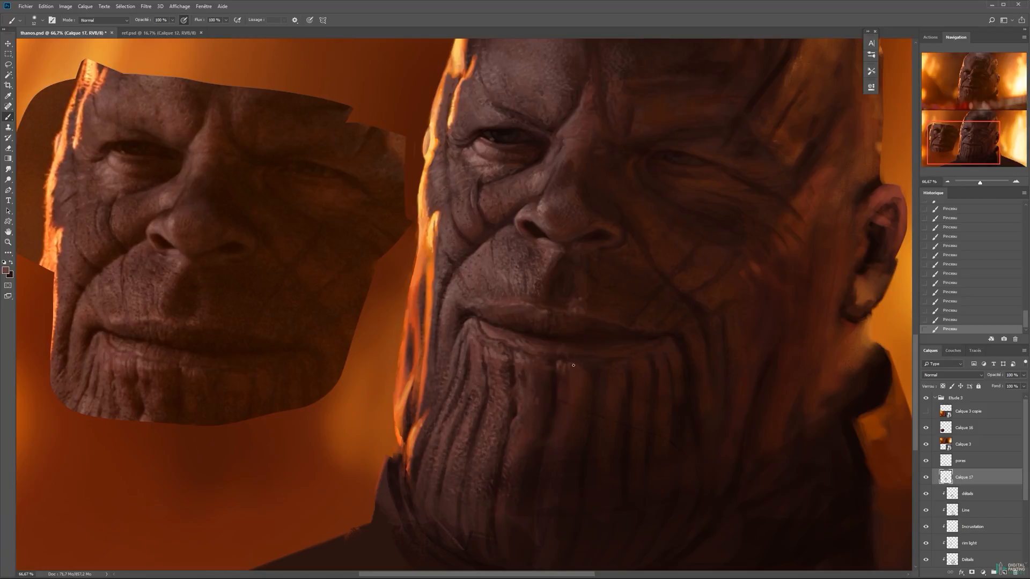
# Define the tops of the central chin grooves under the lower lip, alternating light and dark colours.
pyautogui.keyDown('alt'); pyautogui.click(555, 353); pyautogui.keyUp('alt')
pyautogui.press('x')
pyautogui.press('x')
pyautogui.press('x')
pyautogui.moveTo(540, 366)
pyautogui.mouseDown()
pyautogui.moveTo(528, 341)
pyautogui.moveTo(564, 321)
pyautogui.moveTo(597, 327)
pyautogui.moveTo(563, 333)
pyautogui.mouseUp()
pyautogui.press('x')
pyautogui.press('[')
pyautogui.press('[')
# Extend the central chin ridges downward with tones sampled from the lips and chin.
pyautogui.keyDown('alt'); pyautogui.click(561, 314); pyautogui.keyUp('alt')
pyautogui.press('x')
pyautogui.keyDown('alt'); pyautogui.click(563, 333); pyautogui.keyUp('alt')
pyautogui.keyDown('alt'); pyautogui.click(576, 357); pyautogui.keyUp('alt')
pyautogui.keyDown('alt'); pyautogui.click(585, 352); pyautogui.keyUp('alt')
pyautogui.moveTo(573, 340); pyautogui.dragTo(584, 371)
pyautogui.keyDown('alt'); pyautogui.click(547, 376); pyautogui.keyUp('alt')
pyautogui.moveTo(541, 342); pyautogui.dragTo(534, 375)
pyautogui.keyDown('alt'); pyautogui.click(551, 379); pyautogui.keyUp('alt')
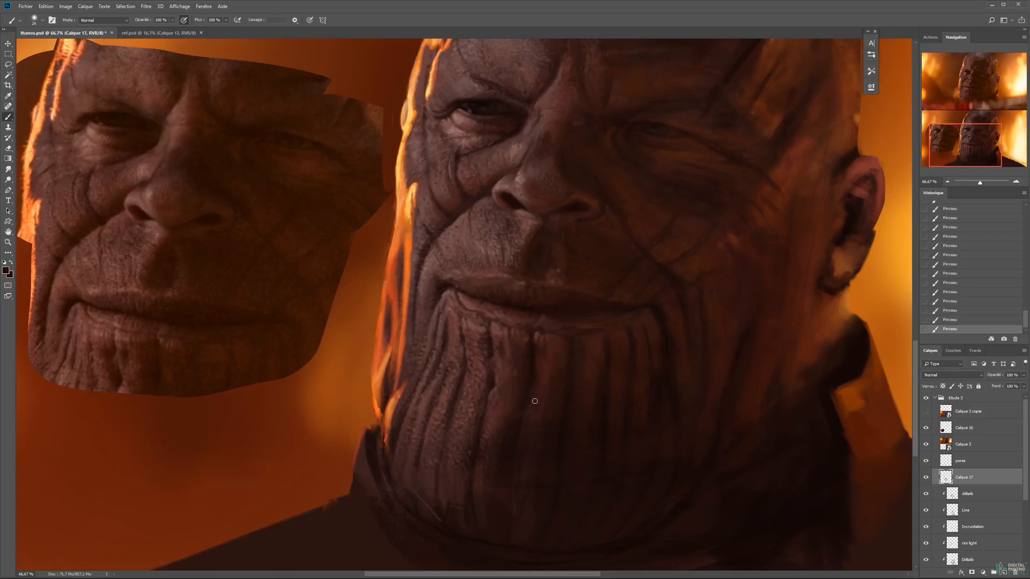
# Undo the last two strokes and rework the grooves on the chin's shadowed half with sampled dark tones.
pyautogui.hotkey('ctrl', 'alt', 'z')
pyautogui.hotkey('ctrl', 'alt', 'z')
pyautogui.moveTo(598, 377); pyautogui.dragTo(598, 406)
pyautogui.keyDown('alt'); pyautogui.click(594, 404); pyautogui.keyUp('alt')
pyautogui.keyDown('alt'); pyautogui.click(613, 363); pyautogui.keyUp('alt')
pyautogui.keyDown('alt'); pyautogui.click(607, 350); pyautogui.keyUp('alt')
pyautogui.moveTo(604, 351); pyautogui.dragTo(603, 377)
pyautogui.press('[')
pyautogui.press('[')
pyautogui.press('[')
pyautogui.hotkey('ctrl', 'z')
# Rotate the canvas slightly and refine the shadowed corner of the mouth and the tops of the adjoining grooves.
pyautogui.keyDown('alt'); pyautogui.click(624, 301); pyautogui.keyUp('alt')
pyautogui.moveTo(622, 301); pyautogui.dragTo(599, 294)
pyautogui.press('r')
pyautogui.moveTo(664, 321); pyautogui.dragTo(682, 327)
pyautogui.moveTo(637, 327)
pyautogui.mouseDown()
pyautogui.moveTo(620, 285)
pyautogui.moveTo(639, 280)
pyautogui.moveTo(647, 304)
pyautogui.moveTo(641, 289)
pyautogui.mouseUp()
pyautogui.press('b')
pyautogui.moveTo(637, 300); pyautogui.dragTo(617, 282)
pyautogui.keyDown('alt'); pyautogui.click(635, 279); pyautogui.keyUp('alt')
pyautogui.moveTo(615, 284)
pyautogui.mouseDown()
pyautogui.moveTo(604, 278)
pyautogui.moveTo(612, 292)
pyautogui.mouseUp()
pyautogui.moveTo(614, 287); pyautogui.dragTo(617, 303)
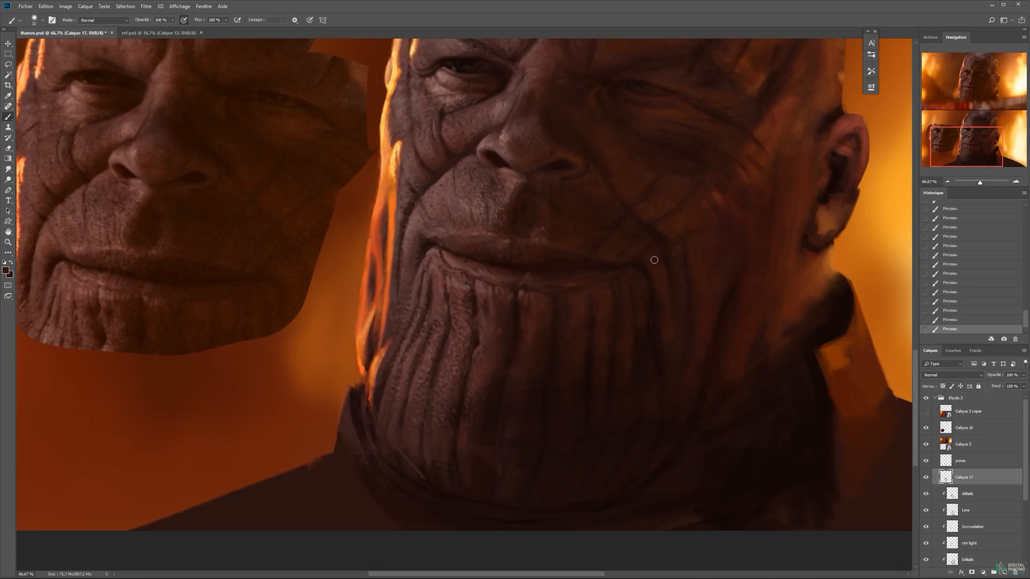
# Touch up the chin beneath the lower lip with sampled skin tones and pick up the rim light's orange.
pyautogui.keyDown('alt'); pyautogui.moveTo(627, 311); pyautogui.dragTo(623, 306); pyautogui.keyUp('alt')
pyautogui.moveTo(650, 276)
pyautogui.keyDown('alt'); pyautogui.mouseDown()
pyautogui.moveTo(670, 276)
pyautogui.moveTo(663, 341)
pyautogui.moveTo(627, 314)
pyautogui.mouseUp(); pyautogui.keyUp('alt')
pyautogui.keyDown('alt'); pyautogui.moveTo(539, 320); pyautogui.dragTo(528, 341); pyautogui.keyUp('alt')
pyautogui.keyDown('alt'); pyautogui.click(522, 301); pyautogui.keyUp('alt')
pyautogui.rightClick(522, 319)
pyautogui.moveTo(494, 247); pyautogui.dragTo(524, 285)
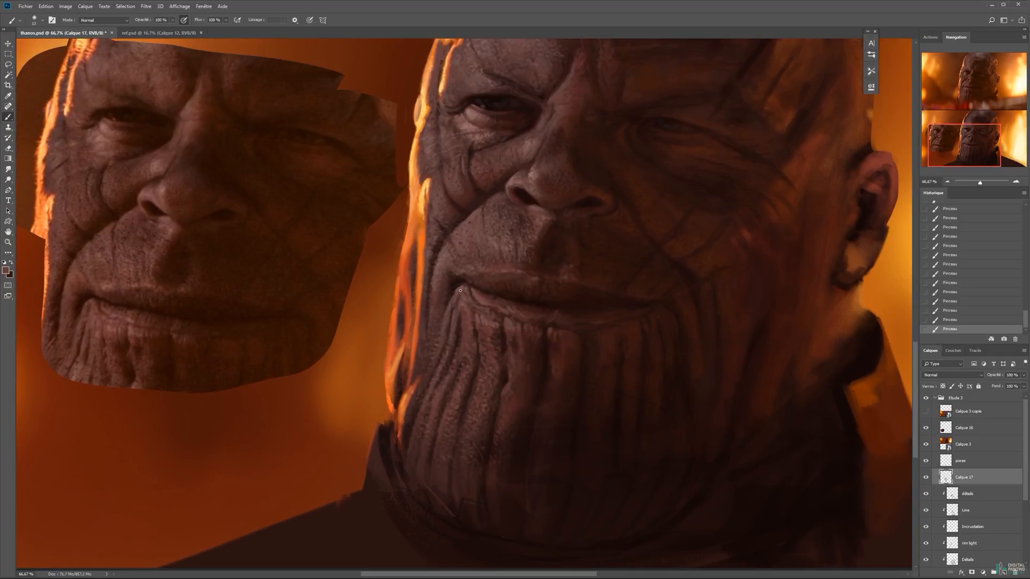
pyautogui.keyDown('alt'); pyautogui.click(434, 264); pyautogui.keyUp('alt')
pyautogui.moveTo(438, 203); pyautogui.dragTo(540, 334)
pyautogui.keyDown('alt'); pyautogui.click(505, 259); pyautogui.keyUp('alt')
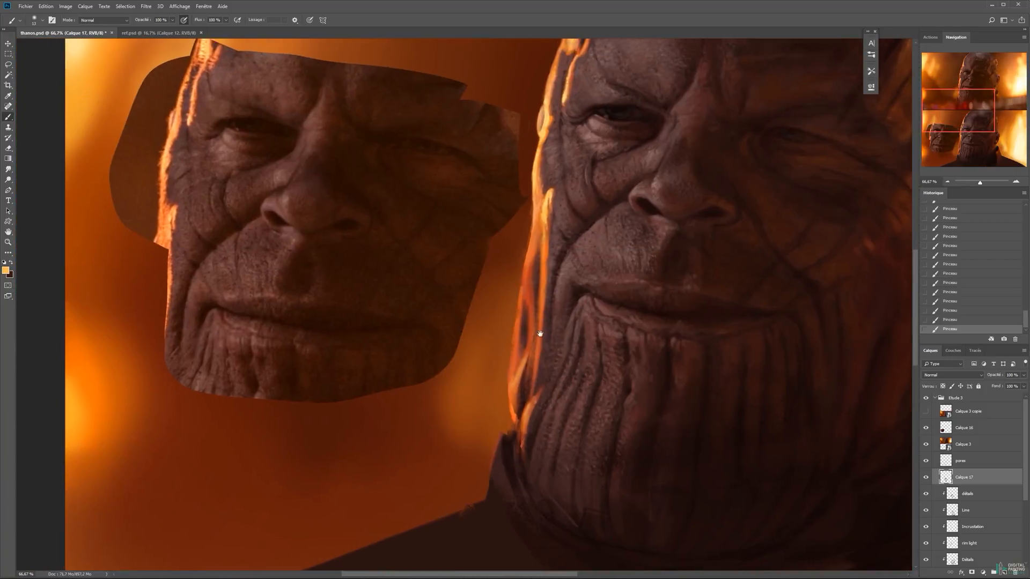
# Save the document and hide the upper-face reference crop on layer Calque 16.
pyautogui.hotkey('ctrl', '-')
pyautogui.hotkey('ctrl', 's')
pyautogui.click(964, 428)
pyautogui.click(926, 428)
# Copy the lassoed jaw and chin area of the film still to a new layer and place it beside the portrait.
pyautogui.click(964, 444)
pyautogui.moveTo(761, 107); pyautogui.dragTo(604, 446)
pyautogui.press('l')
pyautogui.moveTo(301, 310)
pyautogui.mouseDown()
pyautogui.moveTo(367, 374)
pyautogui.moveTo(301, 310)
pyautogui.mouseUp()
pyautogui.hotkey('ctrl', 'j')
pyautogui.press('v')
pyautogui.moveTo(467, 426); pyautogui.dragTo(429, 331)
pyautogui.moveTo(87, 484); pyautogui.dragTo(222, 53)
pyautogui.moveTo(378, 298); pyautogui.dragTo(373, 243)
pyautogui.moveTo(374, 243)
pyautogui.mouseDown()
pyautogui.moveTo(318, 342)
pyautogui.moveTo(297, 334)
pyautogui.mouseUp()
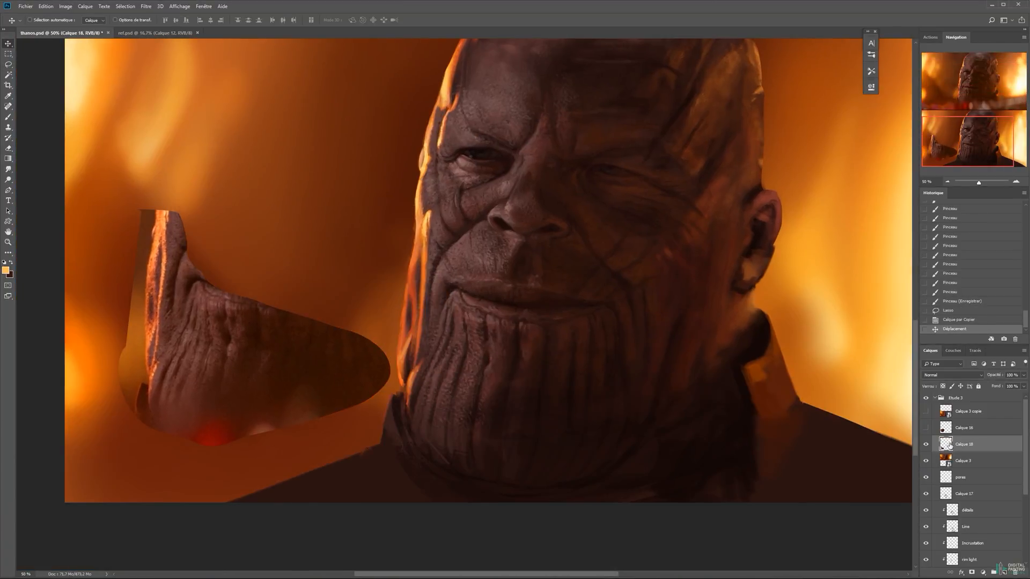
# On layer Calque 17, paint orange rim light strokes along the lit edge of the jaw.
pyautogui.click(966, 495)
pyautogui.press('b')
pyautogui.hotkey('ctrl', '+')
pyautogui.moveTo(388, 317); pyautogui.dragTo(463, 292)
pyautogui.keyDown('alt'); pyautogui.click(465, 224); pyautogui.keyUp('alt')
pyautogui.press('x')
pyautogui.moveTo(467, 276); pyautogui.dragTo(463, 306)
pyautogui.keyDown('alt'); pyautogui.click(463, 301); pyautogui.keyUp('alt')
pyautogui.moveTo(463, 300); pyautogui.dragTo(469, 309)
pyautogui.press('x')
# Refine the rim light up along the lit cheek, alternating sampled orange and dark skin tones.
pyautogui.press('x')
pyautogui.keyDown('alt'); pyautogui.click(492, 244); pyautogui.keyUp('alt')
pyautogui.keyDown('alt'); pyautogui.click(495, 212); pyautogui.keyUp('alt')
pyautogui.press('x')
pyautogui.keyDown('alt'); pyautogui.click(472, 182); pyautogui.keyUp('alt')
pyautogui.moveTo(466, 218); pyautogui.dragTo(459, 242)
pyautogui.keyDown('alt'); pyautogui.click(480, 180); pyautogui.keyUp('alt')
pyautogui.moveTo(475, 198)
pyautogui.mouseDown()
pyautogui.moveTo(455, 265)
pyautogui.moveTo(463, 222)
pyautogui.mouseUp()
pyautogui.keyDown('alt'); pyautogui.click(472, 203); pyautogui.keyUp('alt')
pyautogui.press('r')
pyautogui.press('b')
pyautogui.keyDown('alt'); pyautogui.click(468, 273); pyautogui.keyUp('alt')
pyautogui.keyDown('alt'); pyautogui.click(465, 268); pyautogui.keyUp('alt')
pyautogui.moveTo(468, 274)
pyautogui.mouseDown()
pyautogui.moveTo(460, 242)
pyautogui.moveTo(436, 300)
pyautogui.mouseUp()
# Erase the edge of the silhouette layer along the lit jaw down to the collar.
pyautogui.scroll(-3, 973, 517)
pyautogui.click(980, 536)
pyautogui.press('e')
pyautogui.moveTo(437, 287); pyautogui.dragTo(435, 323)
pyautogui.moveTo(434, 312); pyautogui.dragTo(439, 363)
pyautogui.moveTo(436, 330); pyautogui.dragTo(445, 383)
pyautogui.moveTo(435, 324); pyautogui.dragTo(437, 332)
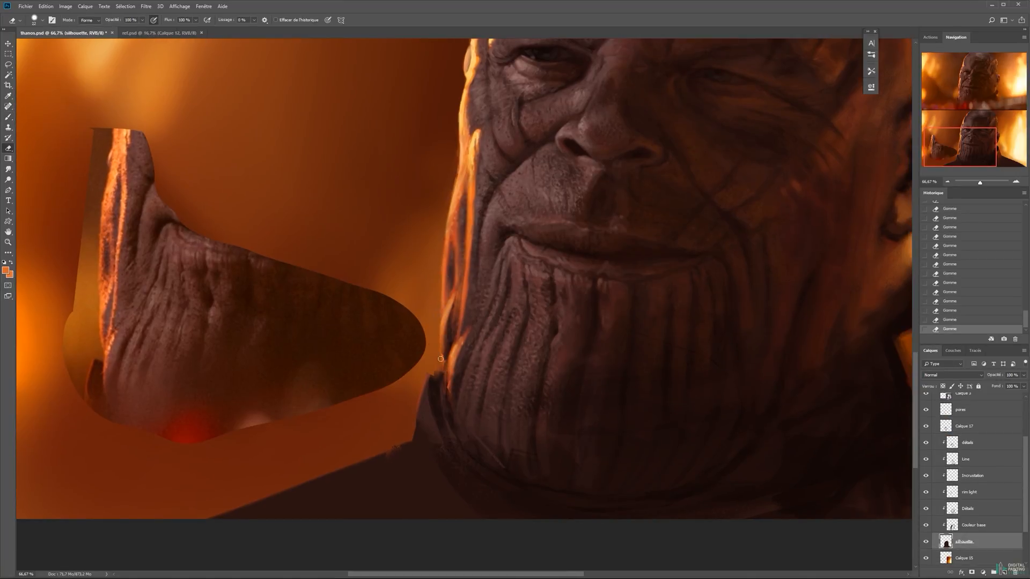
# Return to layer Calque 17 and repaint the lower part of the jaw's rim light with sampled oranges.
pyautogui.click(973, 427)
pyautogui.press('b')
pyautogui.moveTo(450, 233); pyautogui.dragTo(443, 264)
pyautogui.moveTo(443, 264); pyautogui.dragTo(445, 240)
pyautogui.keyDown('alt'); pyautogui.click(456, 239); pyautogui.keyUp('alt')
pyautogui.moveTo(449, 283); pyautogui.dragTo(448, 301)
pyautogui.moveTo(452, 288); pyautogui.dragTo(448, 307)
pyautogui.moveTo(455, 292); pyautogui.dragTo(445, 343)
pyautogui.keyDown('alt'); pyautogui.click(449, 309); pyautogui.keyUp('alt')
pyautogui.moveTo(446, 346)
pyautogui.mouseDown()
pyautogui.moveTo(448, 332)
pyautogui.moveTo(448, 345)
pyautogui.mouseUp()
pyautogui.keyDown('alt'); pyautogui.click(457, 314); pyautogui.keyUp('alt')
pyautogui.keyDown('alt'); pyautogui.click(457, 305); pyautogui.keyUp('alt')
pyautogui.moveTo(460, 308); pyautogui.dragTo(456, 337)
pyautogui.keyDown('alt'); pyautogui.click(468, 321); pyautogui.keyUp('alt')
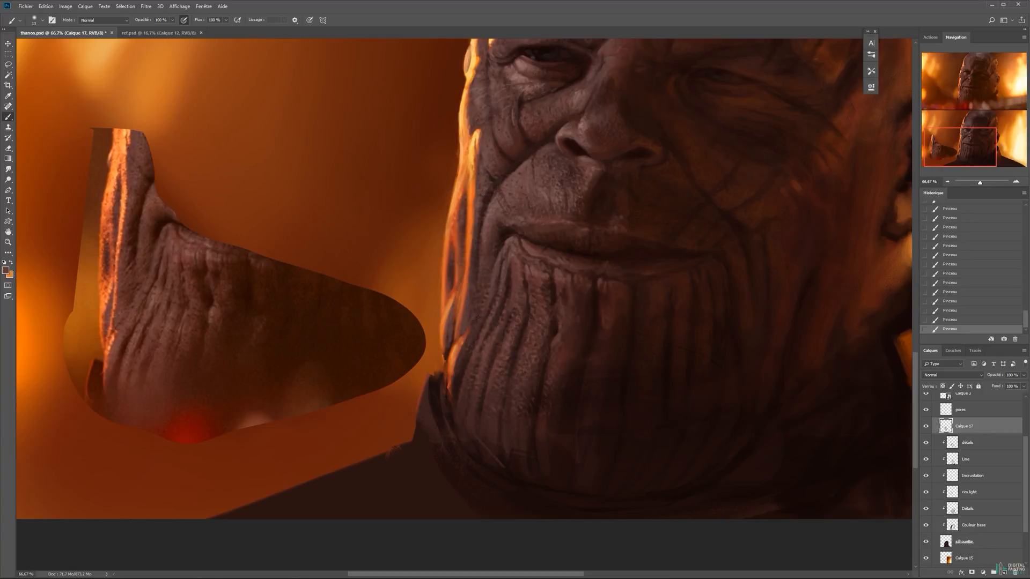
# Paint light and dark strokes into the chin grooves next to the jaw's rim light.
pyautogui.moveTo(478, 318); pyautogui.dragTo(471, 330)
pyautogui.press('x')
pyautogui.keyDown('alt'); pyautogui.click(465, 349); pyautogui.keyUp('alt')
pyautogui.press('x')
pyautogui.moveTo(473, 392); pyautogui.dragTo(482, 371)
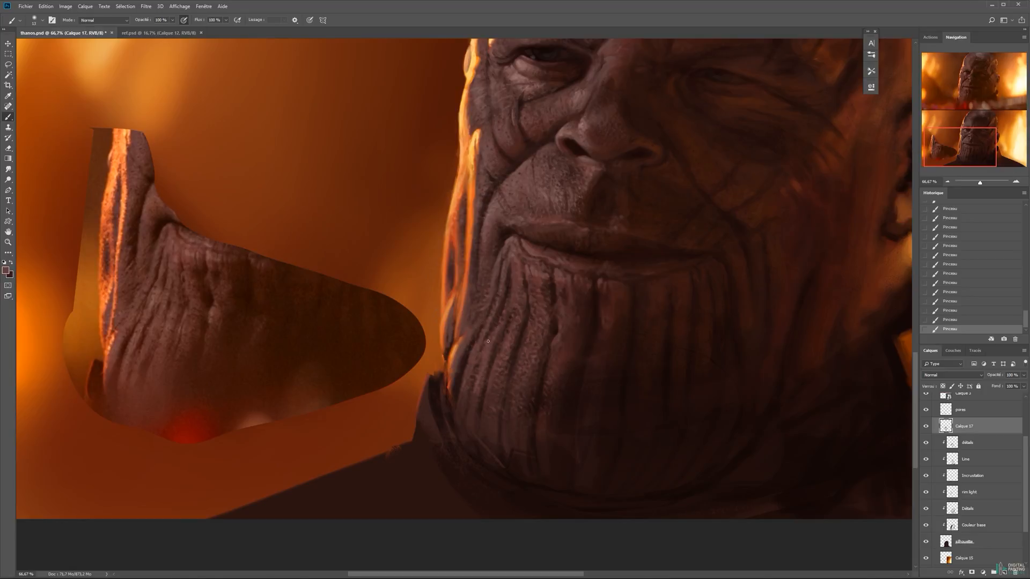
# Deepen the grooves at the lower lit side of the jaw above the collar with sampled tones.
pyautogui.moveTo(506, 308)
pyautogui.mouseDown()
pyautogui.moveTo(502, 320)
pyautogui.moveTo(509, 304)
pyautogui.mouseUp()
pyautogui.keyDown('alt'); pyautogui.click(517, 157); pyautogui.keyUp('alt')
pyautogui.keyDown('alt'); pyautogui.click(470, 370); pyautogui.keyUp('alt')
pyautogui.moveTo(455, 382); pyautogui.dragTo(464, 354)
pyautogui.moveTo(464, 409); pyautogui.dragTo(459, 396)
pyautogui.moveTo(472, 398); pyautogui.dragTo(469, 368)
pyautogui.moveTo(482, 366)
pyautogui.mouseDown()
pyautogui.moveTo(463, 401)
pyautogui.moveTo(437, 383)
pyautogui.moveTo(434, 355)
pyautogui.mouseUp()
pyautogui.keyDown('alt'); pyautogui.click(443, 379); pyautogui.keyUp('alt')
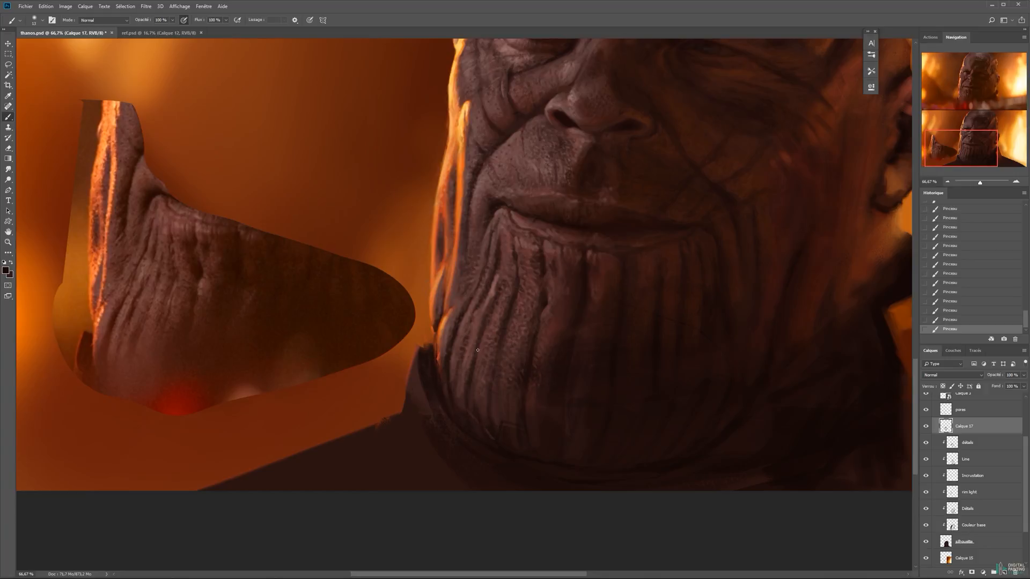
# Erase parts of the pore texture on the pores layer along the lit chin grooves.
pyautogui.keyDown('alt'); pyautogui.click(510, 342); pyautogui.keyUp('alt')
pyautogui.keyDown('alt'); pyautogui.click(500, 281); pyautogui.keyUp('alt')
pyautogui.rightClick(514, 298)
pyautogui.keyDown('alt'); pyautogui.click(513, 295); pyautogui.keyUp('alt')
pyautogui.press('v')
pyautogui.click(507, 286)
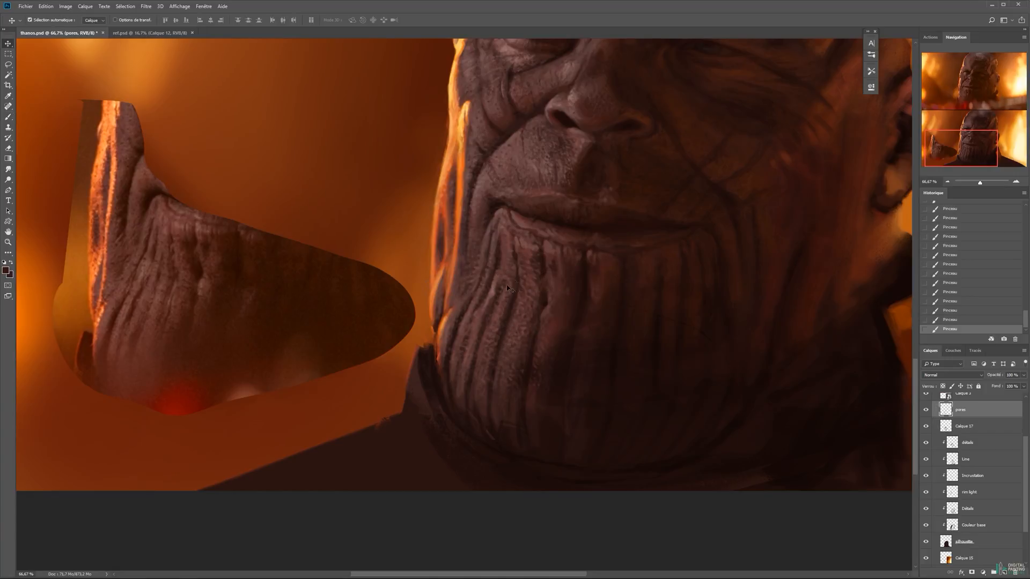
pyautogui.press('e')
pyautogui.rightClick(503, 287)
pyautogui.moveTo(503, 288); pyautogui.dragTo(504, 283)
pyautogui.moveTo(504, 286); pyautogui.dragTo(495, 286)
pyautogui.moveTo(492, 293); pyautogui.dragTo(494, 287)
pyautogui.moveTo(491, 294); pyautogui.dragTo(493, 290)
pyautogui.moveTo(490, 295); pyautogui.dragTo(466, 315)
# Darken the upper grooves on the lit side of the chin with short strokes on layer Calque 17.
pyautogui.keyDown('ctrl'); pyautogui.click(492, 290); pyautogui.keyUp('ctrl')
pyautogui.press('b')
pyautogui.keyDown('alt'); pyautogui.click(468, 315); pyautogui.keyUp('alt')
pyautogui.moveTo(465, 317); pyautogui.dragTo(467, 312)
pyautogui.moveTo(466, 315); pyautogui.dragTo(469, 310)
pyautogui.moveTo(468, 312); pyautogui.dragTo(472, 308)
pyautogui.moveTo(471, 310); pyautogui.dragTo(468, 317)
pyautogui.keyDown('alt'); pyautogui.click(464, 324); pyautogui.keyUp('alt')
pyautogui.moveTo(465, 325)
pyautogui.mouseDown()
pyautogui.moveTo(477, 320)
pyautogui.moveTo(465, 340)
pyautogui.mouseUp()
# Define the neighbouring lit chin grooves lower down, switching between the pores and paint layers.
pyautogui.keyDown('ctrl'); pyautogui.click(472, 323); pyautogui.keyUp('ctrl')
pyautogui.press('e')
pyautogui.keyDown('ctrl'); pyautogui.click(468, 326); pyautogui.keyUp('ctrl')
pyautogui.press('b')
pyautogui.keyDown('alt'); pyautogui.click(469, 328); pyautogui.keyUp('alt')
pyautogui.moveTo(470, 329); pyautogui.dragTo(468, 343)
pyautogui.moveTo(472, 336); pyautogui.dragTo(470, 346)
pyautogui.moveTo(475, 339); pyautogui.dragTo(472, 347)
pyautogui.moveTo(478, 342)
pyautogui.mouseDown()
pyautogui.moveTo(475, 359)
pyautogui.moveTo(484, 342)
pyautogui.mouseUp()
pyautogui.keyDown('ctrl'); pyautogui.click(474, 351); pyautogui.keyUp('ctrl')
pyautogui.press('e')
pyautogui.keyDown('ctrl'); pyautogui.click(467, 354); pyautogui.keyUp('ctrl')
pyautogui.press('b')
pyautogui.moveTo(483, 341); pyautogui.dragTo(479, 350)
# Paint long dark strokes down the chin grooves from beneath the lip to the lower jaw.
pyautogui.moveTo(529, 292); pyautogui.dragTo(524, 310)
pyautogui.moveTo(528, 300); pyautogui.dragTo(521, 333)
pyautogui.moveTo(574, 241); pyautogui.dragTo(517, 276)
pyautogui.moveTo(471, 368); pyautogui.dragTo(465, 387)
pyautogui.moveTo(466, 375)
pyautogui.mouseDown()
pyautogui.moveTo(462, 397)
pyautogui.moveTo(483, 345)
pyautogui.moveTo(472, 379)
pyautogui.moveTo(515, 351)
pyautogui.mouseUp()
pyautogui.moveTo(542, 321)
pyautogui.mouseDown()
pyautogui.moveTo(549, 290)
pyautogui.moveTo(543, 317)
pyautogui.moveTo(575, 314)
pyautogui.mouseUp()
# Paint groove shading on the shadowed side of the chin on layer Calque 17, using colours sampled around it.
pyautogui.press(']')
pyautogui.moveTo(639, 272); pyautogui.dragTo(639, 243)
pyautogui.keyDown('alt'); pyautogui.click(600, 290); pyautogui.keyUp('alt')
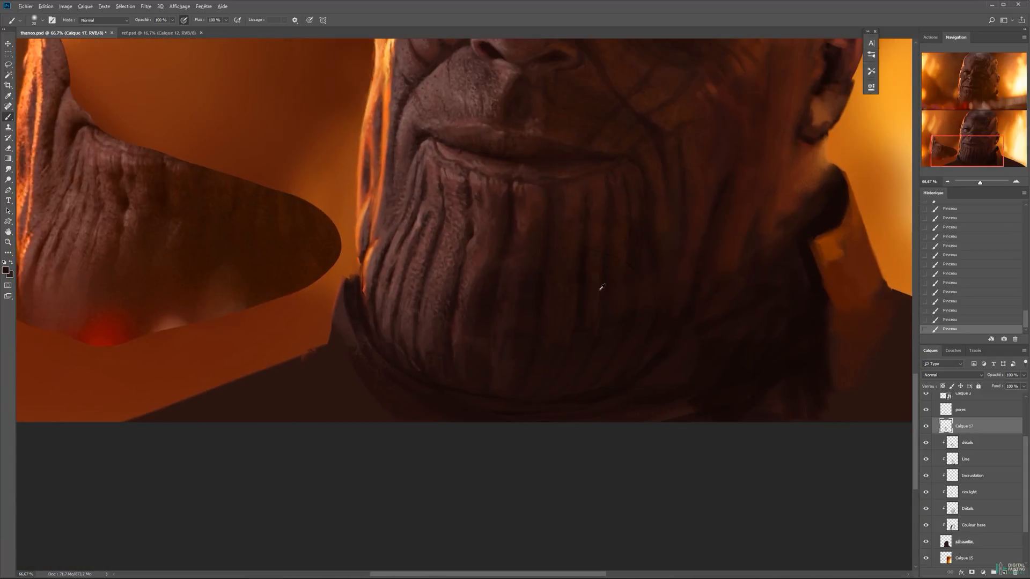
pyautogui.keyDown('alt'); pyautogui.click(662, 211); pyautogui.keyUp('alt')
pyautogui.moveTo(686, 209); pyautogui.dragTo(665, 277)
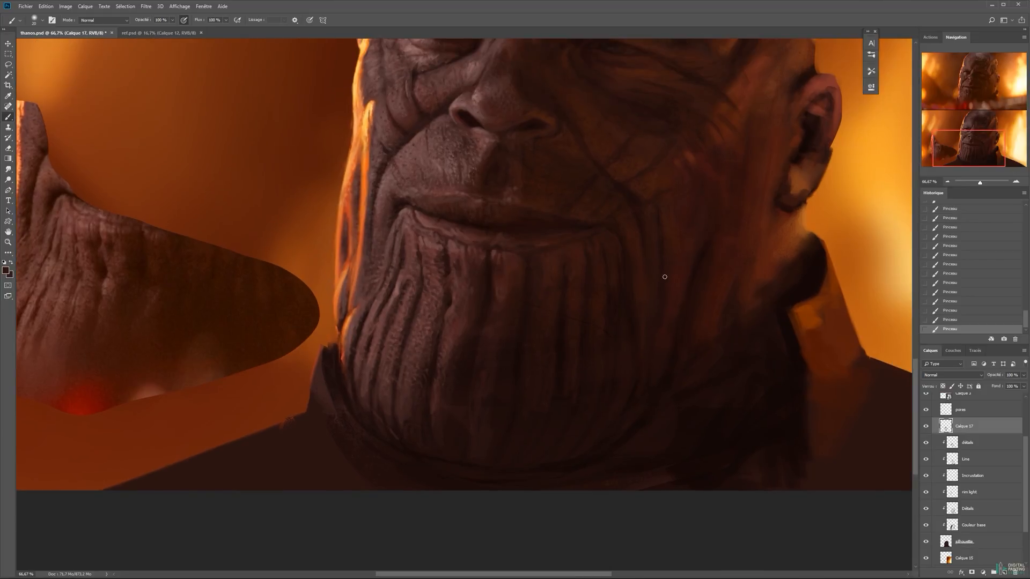
# Adjust the brush, choose a dark reddish-brown paint colour and touch up the grooves in the middle of the chin.
pyautogui.moveTo(591, 319)
pyautogui.mouseDown()
pyautogui.moveTo(722, 271)
pyautogui.moveTo(731, 283)
pyautogui.mouseUp()
pyautogui.rightClick(637, 299)
pyautogui.click(5, 270)
pyautogui.click(759, 366)
pyautogui.press('Return')
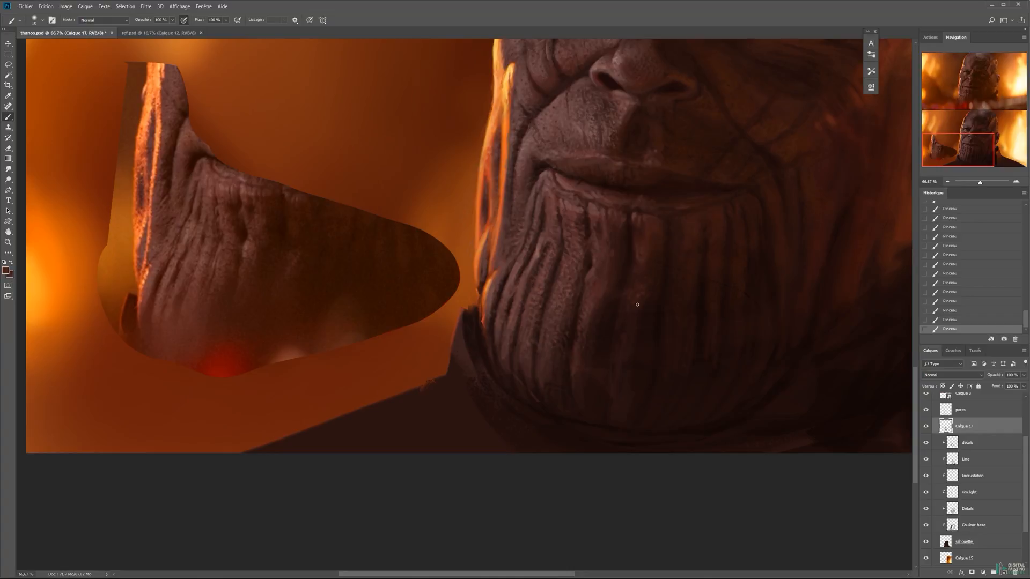
pyautogui.keyDown('alt'); pyautogui.click(632, 286); pyautogui.keyUp('alt')
# Paint fine shading along the lit chin grooves with sampled skin tones, adjusting the brush between strokes.
pyautogui.keyDown('alt'); pyautogui.click(500, 288); pyautogui.keyUp('alt')
pyautogui.keyDown('alt'); pyautogui.click(506, 256); pyautogui.keyUp('alt')
pyautogui.rightClick(505, 255)
pyautogui.click(541, 272)
pyautogui.moveTo(501, 274); pyautogui.dragTo(491, 318)
pyautogui.rightClick(533, 263)
pyautogui.click(572, 283)
pyautogui.keyDown('alt'); pyautogui.click(506, 246); pyautogui.keyUp('alt')
# Erase part of a lit chin groove and repaint the ridges toward the jaw edge with light and dark tones.
pyautogui.press('e')
pyautogui.moveTo(497, 290); pyautogui.dragTo(501, 276)
pyautogui.press('b')
pyautogui.moveTo(537, 215); pyautogui.dragTo(536, 202)
pyautogui.moveTo(512, 317); pyautogui.dragTo(501, 291)
pyautogui.moveTo(497, 316); pyautogui.dragTo(478, 336)
pyautogui.press('x')
pyautogui.keyDown('alt'); pyautogui.click(495, 316); pyautogui.keyUp('alt')
pyautogui.press('x')
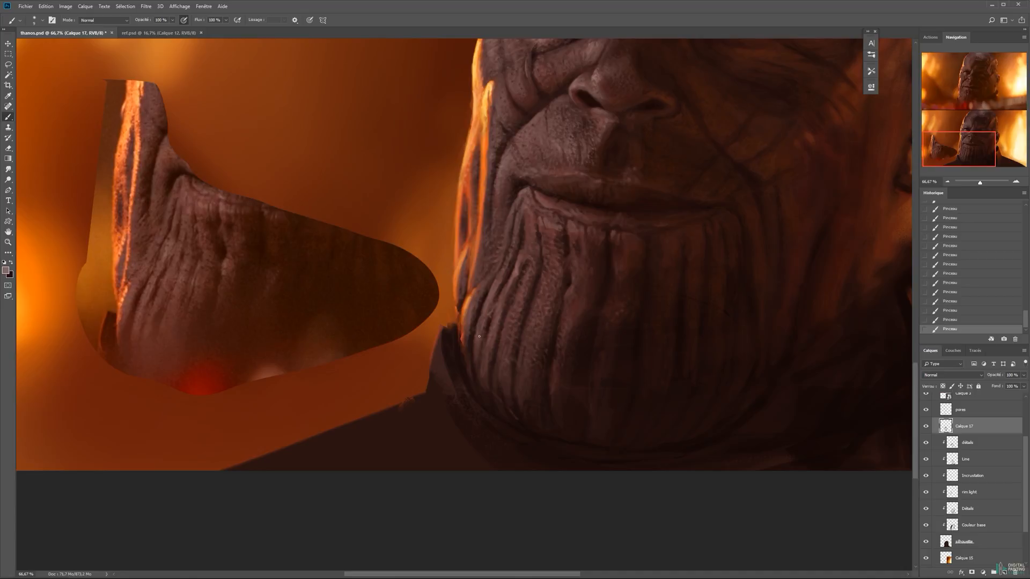
# Refine the lit jaw edge where the chin grooves meet the rim light, alternating sampled skin and orange tones.
pyautogui.press('x')
pyautogui.keyDown('alt'); pyautogui.click(485, 293); pyautogui.keyUp('alt')
pyautogui.press('x')
pyautogui.press('x')
pyautogui.press('x')
pyautogui.keyDown('alt'); pyautogui.click(471, 264); pyautogui.keyUp('alt')
pyautogui.moveTo(469, 274)
pyautogui.mouseDown()
pyautogui.moveTo(459, 304)
pyautogui.moveTo(453, 267)
pyautogui.moveTo(461, 324)
pyautogui.mouseUp()
pyautogui.press('x')
pyautogui.press('x')
pyautogui.keyDown('alt'); pyautogui.click(463, 306); pyautogui.keyUp('alt')
pyautogui.keyDown('alt'); pyautogui.click(460, 311); pyautogui.keyUp('alt')
pyautogui.keyDown('alt'); pyautogui.click(464, 316); pyautogui.keyUp('alt')
# Blend the cheek edge into the upper jaw rim light using orange and brown tones sampled nearby.
pyautogui.keyDown('alt'); pyautogui.click(481, 111); pyautogui.keyUp('alt')
pyautogui.keyDown('alt'); pyautogui.click(487, 160); pyautogui.keyUp('alt')
pyautogui.moveTo(471, 236); pyautogui.dragTo(483, 264)
pyautogui.keyDown('alt'); pyautogui.click(479, 278); pyautogui.keyUp('alt')
pyautogui.keyDown('alt'); pyautogui.click(481, 254); pyautogui.keyUp('alt')
pyautogui.keyDown('alt'); pyautogui.click(486, 196); pyautogui.keyUp('alt')
pyautogui.moveTo(490, 201); pyautogui.dragTo(488, 235)
pyautogui.keyDown('alt'); pyautogui.click(503, 228); pyautogui.keyUp('alt')
pyautogui.keyDown('alt'); pyautogui.click(500, 159); pyautogui.keyUp('alt')
pyautogui.keyDown('alt'); pyautogui.click(483, 206); pyautogui.keyUp('alt')
# Paint strokes along the inner edge of the jaw's rim light, alternating dark reddish brown and bright orange.
pyautogui.press('x')
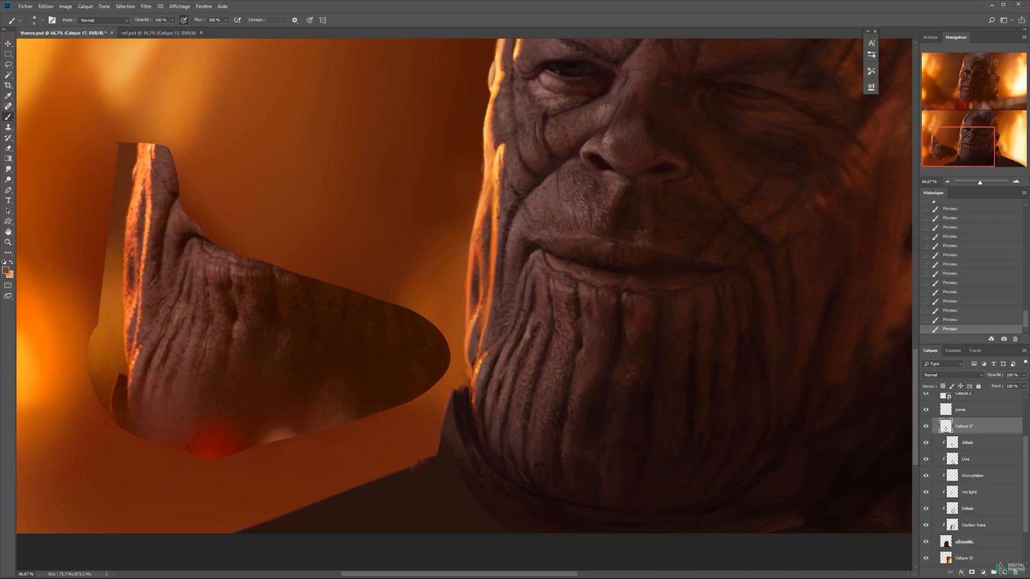
pyautogui.moveTo(496, 241)
pyautogui.mouseDown()
pyautogui.moveTo(495, 291)
pyautogui.moveTo(493, 237)
pyautogui.moveTo(492, 264)
pyautogui.mouseUp()
pyautogui.press('x')
pyautogui.press('x')
pyautogui.press('x')
pyautogui.press('x')
pyautogui.moveTo(483, 209); pyautogui.dragTo(433, 243)
pyautogui.press('x')
pyautogui.press('x')
pyautogui.press('x')
pyautogui.press('x')
pyautogui.press('x')
# Detail the dark gaps inside the jaw's rim light with colours sampled from the glowing streaks.
pyautogui.keyDown('alt'); pyautogui.click(428, 296); pyautogui.keyUp('alt')
pyautogui.keyDown('alt'); pyautogui.click(432, 287); pyautogui.keyUp('alt')
pyautogui.keyDown('alt'); pyautogui.click(430, 272); pyautogui.keyUp('alt')
pyautogui.moveTo(435, 254); pyautogui.dragTo(433, 263)
pyautogui.keyDown('alt'); pyautogui.click(437, 291); pyautogui.keyUp('alt')
pyautogui.keyDown('alt'); pyautogui.click(436, 238); pyautogui.keyUp('alt')
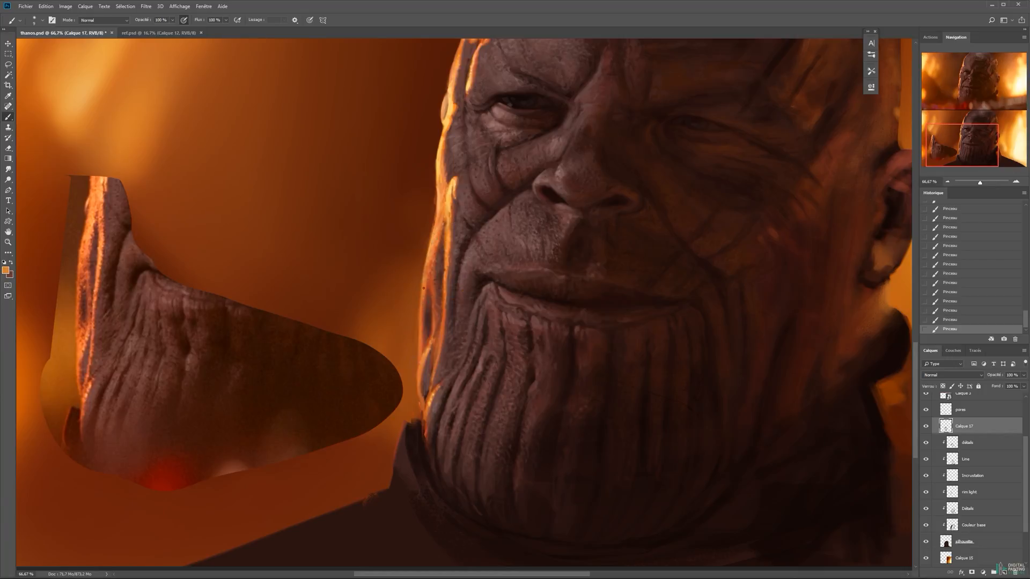
# Add small orange and brown touches to the lower part of the rim light, just above the collar.
pyautogui.keyDown('alt'); pyautogui.click(427, 342); pyautogui.keyUp('alt')
pyautogui.keyDown('alt'); pyautogui.click(428, 341); pyautogui.keyUp('alt')
pyautogui.keyDown('alt'); pyautogui.click(427, 338); pyautogui.keyUp('alt')
pyautogui.keyDown('alt'); pyautogui.click(425, 350); pyautogui.keyUp('alt')
pyautogui.keyDown('alt'); pyautogui.click(421, 351); pyautogui.keyUp('alt')
pyautogui.keyDown('alt'); pyautogui.click(436, 337); pyautogui.keyUp('alt')
pyautogui.keyDown('alt'); pyautogui.click(436, 363); pyautogui.keyUp('alt')
# Save the document and compare the whole portrait with an earlier history state, ending on the latest one.
pyautogui.hotkey('ctrl', '-')
pyautogui.hotkey('ctrl', '-')
pyautogui.hotkey('ctrl', '-')
pyautogui.hotkey('ctrl', 's')
pyautogui.click(1007, 218)
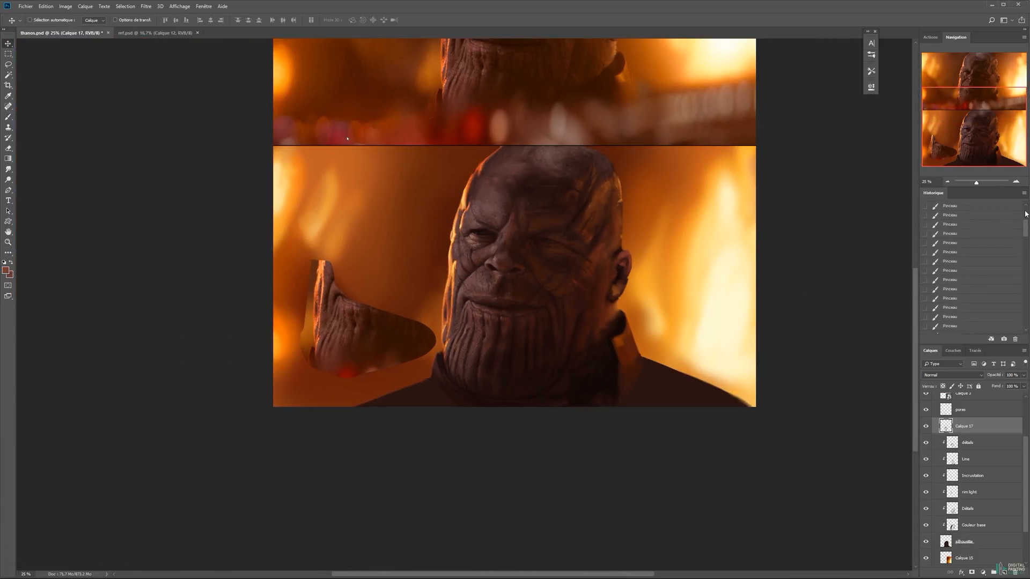
pyautogui.click(962, 328)
pyautogui.click(518, 301)
pyautogui.click(326, 337)
pyautogui.click(326, 337)
# Paint short strokes on the upper lit chin grooves below the lip corner with sampled tones.
pyautogui.keyDown('alt'); pyautogui.click(588, 314); pyautogui.keyUp('alt')
pyautogui.moveTo(589, 309); pyautogui.dragTo(592, 316)
pyautogui.moveTo(593, 315); pyautogui.dragTo(573, 278)
pyautogui.keyDown('alt'); pyautogui.click(573, 289); pyautogui.keyUp('alt')
pyautogui.keyDown('alt'); pyautogui.click(551, 296); pyautogui.keyUp('alt')
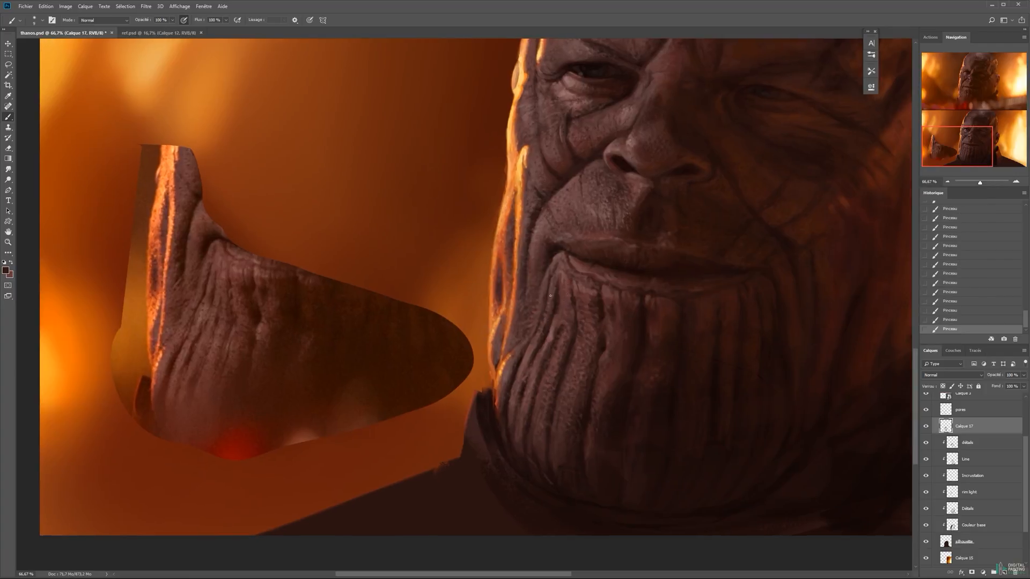
# Paint short strokes with sampled tones on the chin grooves below the lit lip corner.
pyautogui.keyDown('alt'); pyautogui.click(560, 260); pyautogui.keyUp('alt')
pyautogui.keyDown('alt'); pyautogui.click(554, 279); pyautogui.keyUp('alt')
pyautogui.keyDown('alt'); pyautogui.click(558, 282); pyautogui.keyUp('alt')
pyautogui.keyDown('alt'); pyautogui.click(562, 285); pyautogui.keyUp('alt')
pyautogui.keyDown('alt'); pyautogui.click(582, 299); pyautogui.keyUp('alt')
pyautogui.keyDown('alt'); pyautogui.click(575, 315); pyautogui.keyUp('alt')
pyautogui.keyDown('alt'); pyautogui.click(573, 309); pyautogui.keyUp('alt')
pyautogui.keyDown('alt'); pyautogui.click(562, 298); pyautogui.keyUp('alt')
pyautogui.keyDown('alt'); pyautogui.click(554, 334); pyautogui.keyUp('alt')
# Alternate dark and light sampled tones to shape the groove tops directly beneath the lower lip.
pyautogui.moveTo(584, 265); pyautogui.dragTo(538, 251)
pyautogui.press('x')
pyautogui.keyDown('alt'); pyautogui.click(536, 268); pyautogui.keyUp('alt')
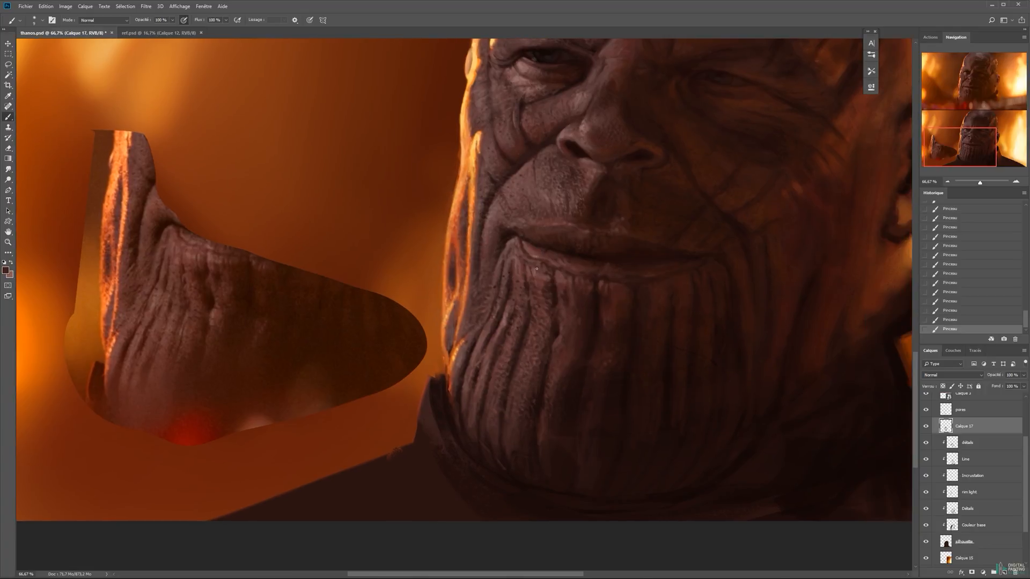
pyautogui.press('x')
pyautogui.keyDown('alt'); pyautogui.click(557, 294); pyautogui.keyUp('alt')
pyautogui.keyDown('alt'); pyautogui.click(553, 293); pyautogui.keyUp('alt')
pyautogui.keyDown('alt'); pyautogui.click(525, 242); pyautogui.keyUp('alt')
pyautogui.keyDown('alt'); pyautogui.click(537, 253); pyautogui.keyUp('alt')
# Extend the sampled strokes down the grooves in the middle and lower part of the chin.
pyautogui.keyDown('alt'); pyautogui.click(571, 270); pyautogui.keyUp('alt')
pyautogui.keyDown('alt'); pyautogui.click(578, 276); pyautogui.keyUp('alt')
pyautogui.keyDown('alt'); pyautogui.click(577, 290); pyautogui.keyUp('alt')
pyautogui.keyDown('alt'); pyautogui.click(577, 311); pyautogui.keyUp('alt')
pyautogui.keyDown('alt'); pyautogui.click(563, 336); pyautogui.keyUp('alt')
pyautogui.keyDown('alt'); pyautogui.click(540, 336); pyautogui.keyUp('alt')
pyautogui.keyDown('alt'); pyautogui.click(521, 356); pyautogui.keyUp('alt')
pyautogui.keyDown('alt'); pyautogui.click(522, 355); pyautogui.keyUp('alt')
# Erase the pore texture along a mid-chin groove on the pores layer and touch up the groove on Calque 17.
pyautogui.click(960, 409)
pyautogui.press('e')
pyautogui.click(513, 322)
pyautogui.click(516, 335)
pyautogui.click(523, 352)
pyautogui.press('b')
pyautogui.press('e')
pyautogui.click(529, 370)
pyautogui.click(963, 426)
pyautogui.press('b')
pyautogui.click(542, 344)
# Erase more pores at the top of the central chin groove and repaint it on Calque 17 with a sampled tone.
pyautogui.click(960, 410)
pyautogui.press('e')
pyautogui.click(549, 299)
pyautogui.click(549, 299)
pyautogui.press('b')
pyautogui.click(964, 426)
pyautogui.keyDown('alt'); pyautogui.click(555, 333); pyautogui.keyUp('alt')
pyautogui.moveTo(541, 283)
pyautogui.mouseDown()
pyautogui.moveTo(543, 298)
pyautogui.moveTo(565, 303)
pyautogui.moveTo(542, 306)
pyautogui.mouseUp()
# Clear the pores lower in the central chin groove and paint a line of strokes down it on Calque 17.
pyautogui.click(961, 410)
pyautogui.press('e')
pyautogui.click(548, 316)
pyautogui.click(554, 331)
pyautogui.click(964, 426)
pyautogui.press('b')
pyautogui.keyDown('alt'); pyautogui.click(566, 303); pyautogui.keyUp('alt')
pyautogui.click(545, 294)
pyautogui.click(546, 303)
pyautogui.click(547, 322)
pyautogui.click(548, 339)
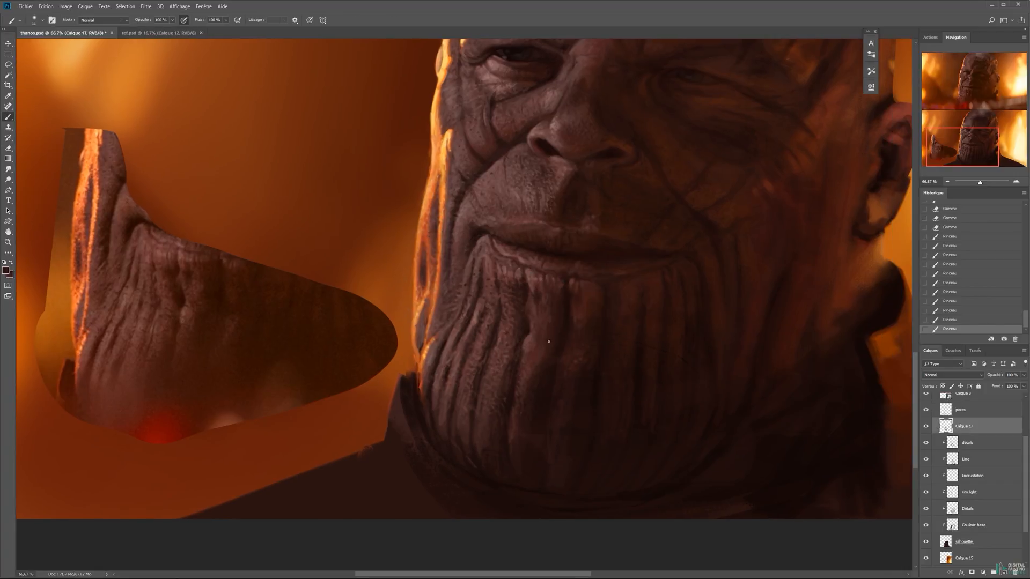
# Paint sampled tones below the lip, then remove pores from the upper lit groove and repaint it on Calque 17.
pyautogui.keyDown('alt'); pyautogui.click(547, 317); pyautogui.keyUp('alt')
pyautogui.keyDown('alt'); pyautogui.click(559, 299); pyautogui.keyUp('alt')
pyautogui.keyDown('alt'); pyautogui.click(557, 284); pyautogui.keyUp('alt')
pyautogui.keyDown('alt'); pyautogui.click(526, 303); pyautogui.keyUp('alt')
pyautogui.keyDown('ctrl'); pyautogui.click(518, 285); pyautogui.keyUp('ctrl')
pyautogui.press('e')
pyautogui.click(518, 287)
pyautogui.click(519, 287)
pyautogui.click(514, 287)
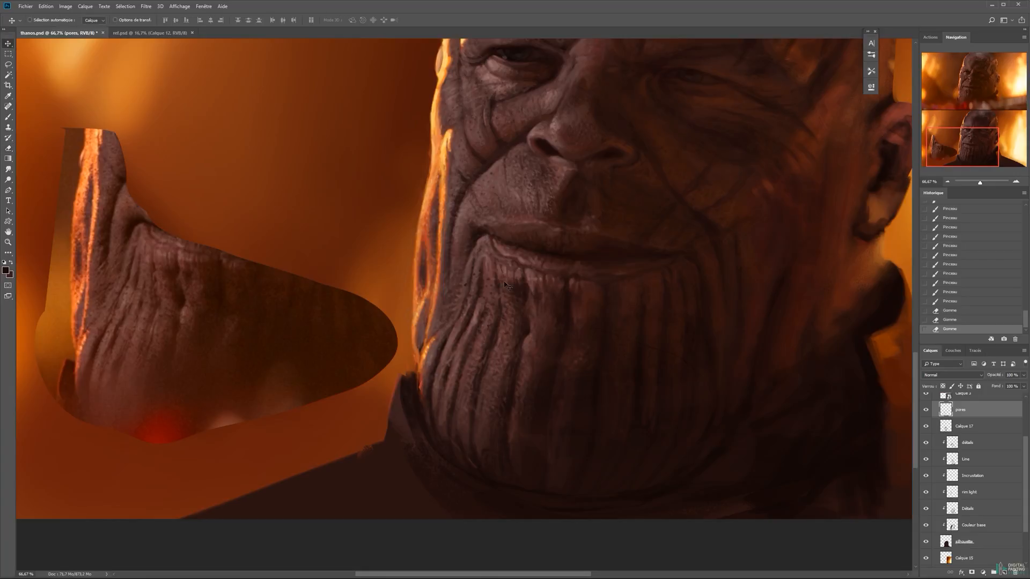
pyautogui.keyDown('ctrl'); pyautogui.click(501, 286); pyautogui.keyUp('ctrl')
pyautogui.press('b')
pyautogui.click(509, 285)
pyautogui.click(508, 283)
# Paint light sampled strokes on the groove tops around the lit lip corner and touch up the central groove.
pyautogui.keyDown('alt'); pyautogui.click(503, 273); pyautogui.keyUp('alt')
pyautogui.click(500, 257)
pyautogui.moveTo(493, 245); pyautogui.dragTo(501, 253)
pyautogui.keyDown('alt'); pyautogui.click(486, 260); pyautogui.keyUp('alt')
pyautogui.click(478, 274)
pyautogui.click(466, 282)
pyautogui.click(464, 281)
pyautogui.click(466, 289)
pyautogui.click(472, 302)
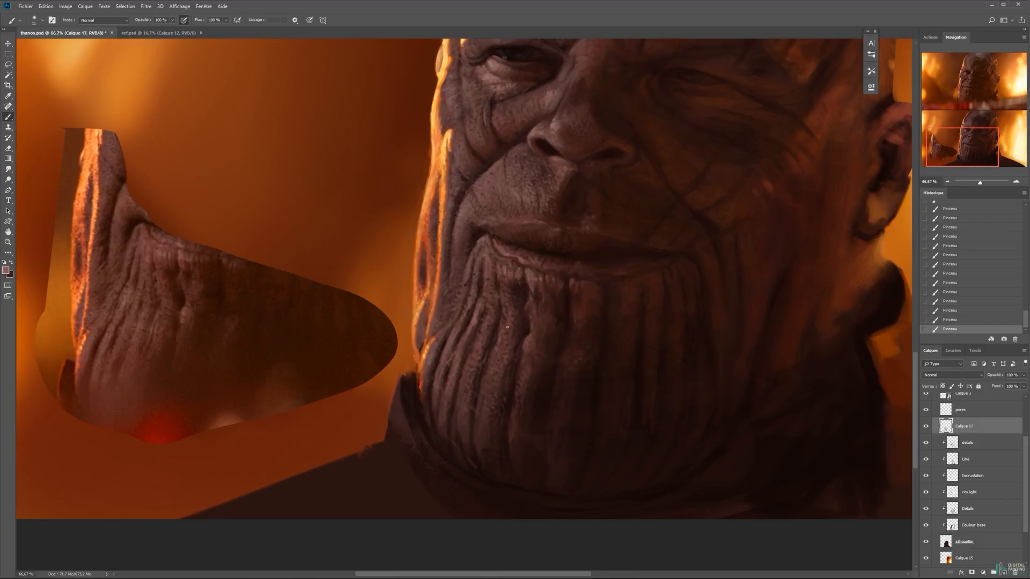
pyautogui.keyDown('alt'); pyautogui.click(547, 309); pyautogui.keyUp('alt')
pyautogui.click(546, 310)
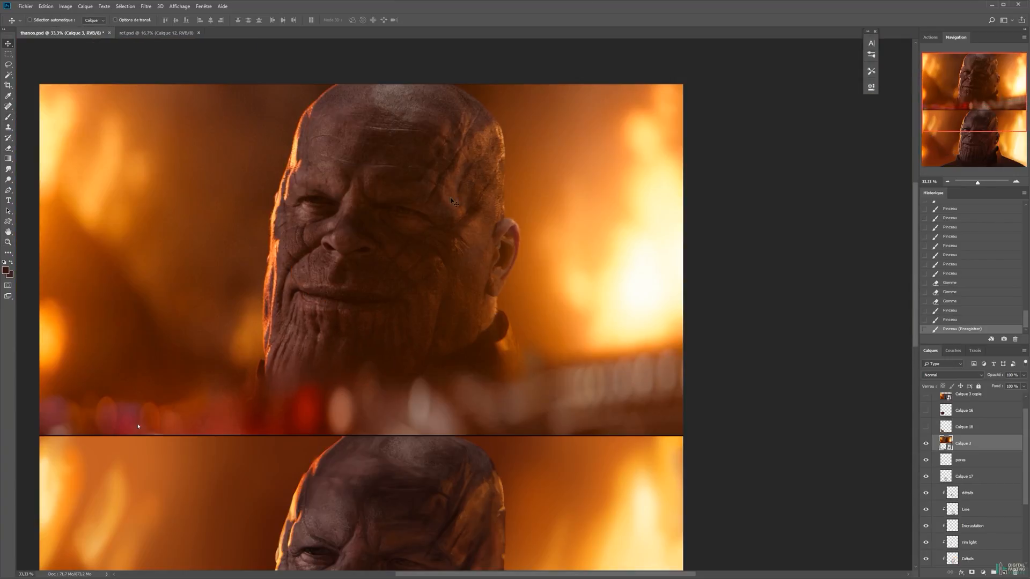
# Copy the shadowed side of the reference head to its own layer and place it beside the painted head.
pyautogui.press('m')
pyautogui.moveTo(404, 85)
pyautogui.mouseDown()
pyautogui.moveTo(514, 311)
pyautogui.moveTo(531, 382)
pyautogui.mouseUp()
pyautogui.moveTo(386, 180); pyautogui.dragTo(442, 387)
pyautogui.hotkey('ctrl', 'j')
pyautogui.press('v')
pyautogui.moveTo(477, 237)
pyautogui.mouseDown()
pyautogui.moveTo(620, 278)
pyautogui.moveTo(640, 231)
pyautogui.moveTo(649, 233)
pyautogui.mouseUp()
# Create a new layer above Calque 17, choose another brush preset and paint first strokes on the shadowed side of the head.
pyautogui.click(975, 496)
pyautogui.hotkey('ctrl', 'alt', 'shift', 'n')
pyautogui.press('z')
pyautogui.click(549, 257)
pyautogui.press('b')
pyautogui.moveTo(489, 229); pyautogui.dragTo(486, 252)
pyautogui.rightClick(465, 207)
pyautogui.scroll(-15, 558, 337)
pyautogui.click(506, 295)
pyautogui.click(431, 214)
# Adjust the sampled colour to an orange-brown and brush it over the shadowed temple above the ear.
pyautogui.keyDown('alt'); pyautogui.click(441, 234); pyautogui.keyUp('alt')
pyautogui.press('n')
pyautogui.click(800, 390)
pyautogui.press('Return')
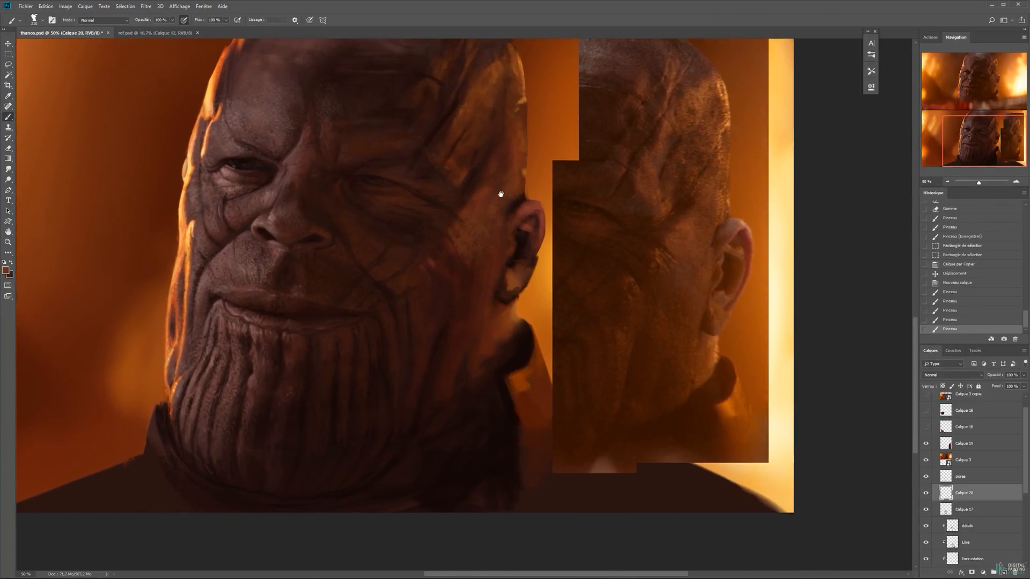
pyautogui.moveTo(501, 198)
pyautogui.mouseDown()
pyautogui.moveTo(473, 205)
pyautogui.moveTo(498, 102)
pyautogui.mouseUp()
pyautogui.press('e')
pyautogui.press('b')
pyautogui.moveTo(466, 172); pyautogui.dragTo(493, 107)
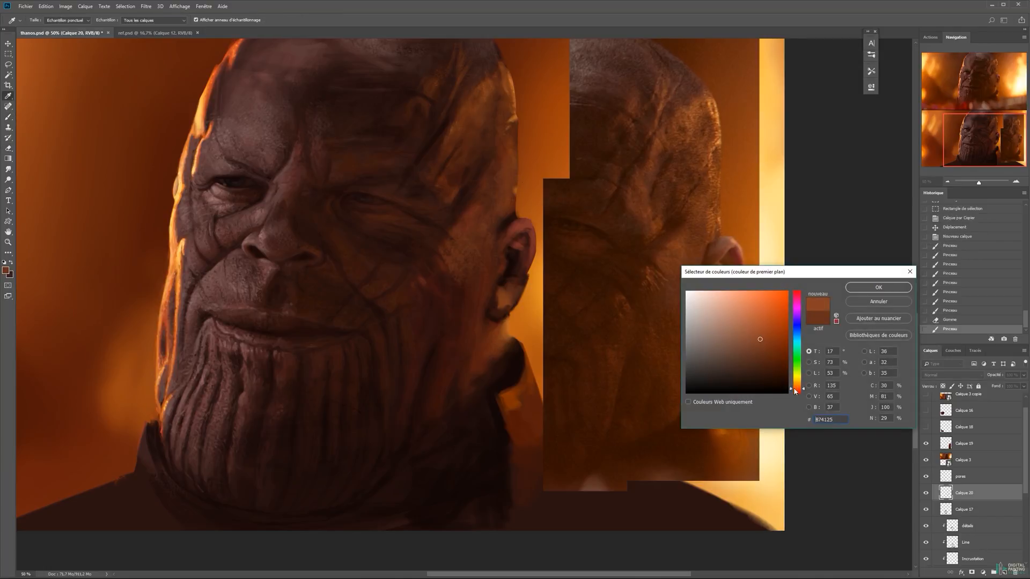
# Paint a brighter orange-brown on the shadowed temple, soften it with the eraser and start on the cheek.
pyautogui.press('Return')
pyautogui.moveTo(472, 153); pyautogui.dragTo(499, 104)
pyautogui.press('e')
pyautogui.moveTo(510, 156)
pyautogui.mouseDown()
pyautogui.moveTo(489, 199)
pyautogui.moveTo(483, 184)
pyautogui.moveTo(438, 178)
pyautogui.moveTo(450, 185)
pyautogui.mouseUp()
pyautogui.press('b')
pyautogui.press('e')
pyautogui.press('b')
pyautogui.moveTo(475, 217); pyautogui.dragTo(461, 232)
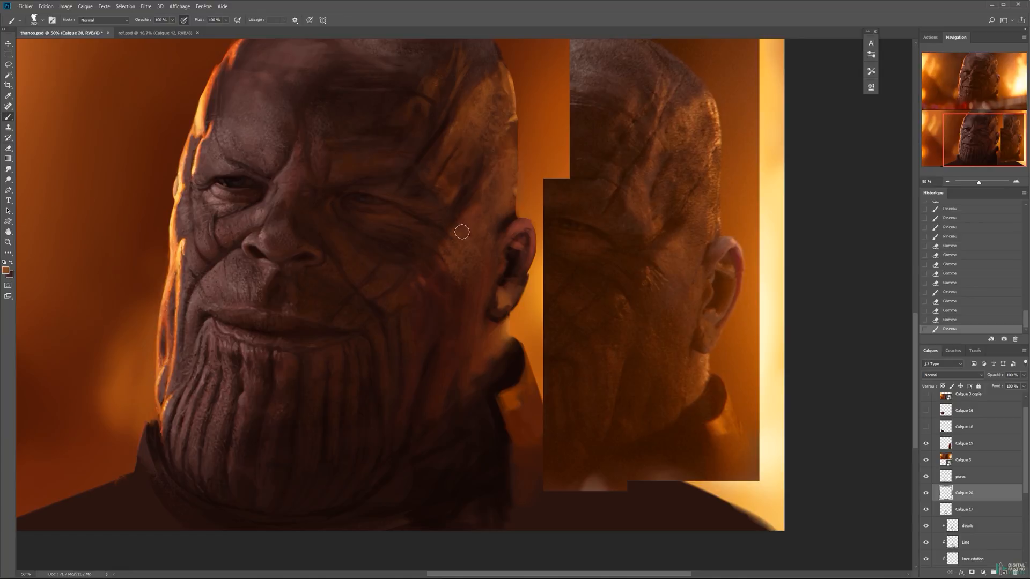
# Brush warm orange-brown over the shadowed cheek and jaw in front of the ear.
pyautogui.moveTo(448, 321); pyautogui.dragTo(456, 247)
pyautogui.moveTo(495, 217); pyautogui.dragTo(451, 264)
pyautogui.moveTo(496, 228); pyautogui.dragTo(480, 265)
pyautogui.moveTo(476, 279); pyautogui.dragTo(467, 293)
pyautogui.moveTo(455, 228); pyautogui.dragTo(446, 256)
pyautogui.moveTo(457, 299)
pyautogui.mouseDown()
pyautogui.moveTo(431, 350)
pyautogui.moveTo(455, 361)
pyautogui.moveTo(444, 321)
pyautogui.mouseUp()
# Adjust the brush colour, sample tones around the ear and paint its inner fold and lobe.
pyautogui.click(5, 270)
pyautogui.press('Return')
pyautogui.press('e')
pyautogui.press('b')
pyautogui.keyDown('alt'); pyautogui.click(475, 269); pyautogui.keyUp('alt')
pyautogui.keyDown('alt'); pyautogui.click(508, 276); pyautogui.keyUp('alt')
pyautogui.moveTo(505, 281); pyautogui.dragTo(491, 294)
pyautogui.moveTo(516, 255); pyautogui.dragTo(505, 269)
pyautogui.moveTo(513, 261); pyautogui.dragTo(504, 285)
# Refine the inside of the ear with adjusted variations of the sampled colour.
pyautogui.keyDown('alt'); pyautogui.click(508, 273); pyautogui.keyUp('alt')
pyautogui.click(6, 270)
pyautogui.press('Return')
pyautogui.moveTo(512, 275)
pyautogui.mouseDown()
pyautogui.moveTo(498, 294)
pyautogui.moveTo(511, 284)
pyautogui.mouseUp()
pyautogui.click(5, 270)
pyautogui.press('Return')
pyautogui.moveTo(513, 273)
pyautogui.mouseDown()
pyautogui.moveTo(489, 292)
pyautogui.moveTo(505, 251)
pyautogui.mouseUp()
# Sample tones near the top of the ear, adjust the colour and paint the head's edge above it.
pyautogui.keyDown('alt'); pyautogui.click(502, 252); pyautogui.keyUp('alt')
pyautogui.keyDown('alt'); pyautogui.click(498, 256); pyautogui.keyUp('alt')
pyautogui.keyDown('alt'); pyautogui.click(491, 230); pyautogui.keyUp('alt')
pyautogui.click(5, 270)
pyautogui.press('Return')
pyautogui.moveTo(494, 159)
pyautogui.mouseDown()
pyautogui.moveTo(464, 211)
pyautogui.moveTo(480, 209)
pyautogui.moveTo(481, 222)
pyautogui.moveTo(500, 200)
pyautogui.moveTo(484, 218)
pyautogui.mouseUp()
# Mix a reddish brown from sampled skin tones and work on the front upper edge of the ear.
pyautogui.keyDown('alt'); pyautogui.click(480, 328); pyautogui.keyUp('alt')
pyautogui.keyDown('alt'); pyautogui.click(464, 198); pyautogui.keyUp('alt')
pyautogui.keyDown('alt'); pyautogui.click(478, 215); pyautogui.keyUp('alt')
pyautogui.click(6, 270)
pyautogui.click(730, 342)
pyautogui.click(878, 288)
pyautogui.keyDown('alt'); pyautogui.click(487, 210); pyautogui.keyUp('alt')
pyautogui.keyDown('alt'); pyautogui.click(487, 212); pyautogui.keyUp('alt')
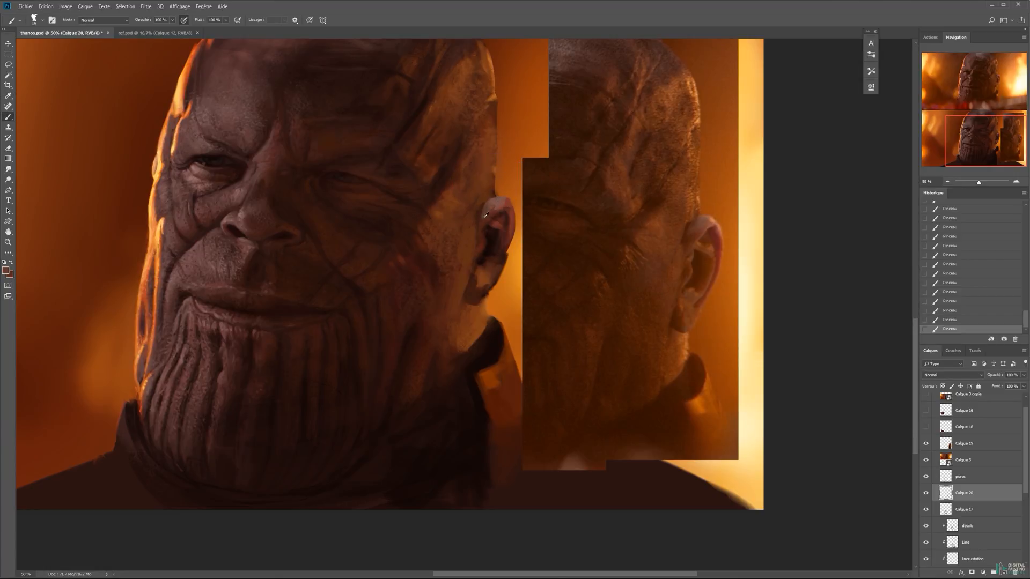
# Sample tones above the ear and paint along its front edge where it meets the side of the head.
pyautogui.keyDown('alt'); pyautogui.click(486, 197); pyautogui.keyUp('alt')
pyautogui.keyDown('alt'); pyautogui.click(493, 170); pyautogui.keyUp('alt')
pyautogui.moveTo(491, 175)
pyautogui.mouseDown()
pyautogui.moveTo(486, 191)
pyautogui.moveTo(483, 172)
pyautogui.moveTo(485, 274)
pyautogui.mouseUp()
pyautogui.keyDown('alt'); pyautogui.click(474, 182); pyautogui.keyUp('alt')
pyautogui.keyDown('alt'); pyautogui.click(497, 194); pyautogui.keyUp('alt')
# Trim the ear's outer edge with the Eraser and repaint its rim with a sampled tone.
pyautogui.press('e')
pyautogui.moveTo(504, 190); pyautogui.dragTo(512, 227)
pyautogui.moveTo(512, 227); pyautogui.dragTo(510, 211)
pyautogui.press('b')
pyautogui.keyDown('alt'); pyautogui.click(512, 224); pyautogui.keyUp('alt')
pyautogui.moveTo(508, 300)
pyautogui.mouseDown()
pyautogui.moveTo(512, 217)
pyautogui.moveTo(519, 228)
pyautogui.mouseUp()
pyautogui.moveTo(521, 278); pyautogui.dragTo(516, 202)
# Sample a tone at the front of the ear and paint its upper curve.
pyautogui.moveTo(485, 206); pyautogui.dragTo(496, 207)
pyautogui.keyDown('alt'); pyautogui.click(487, 199); pyautogui.keyUp('alt')
pyautogui.moveTo(497, 203); pyautogui.dragTo(503, 193)
pyautogui.moveTo(503, 194)
pyautogui.mouseDown()
pyautogui.moveTo(507, 156)
pyautogui.moveTo(496, 207)
pyautogui.moveTo(511, 178)
pyautogui.mouseUp()
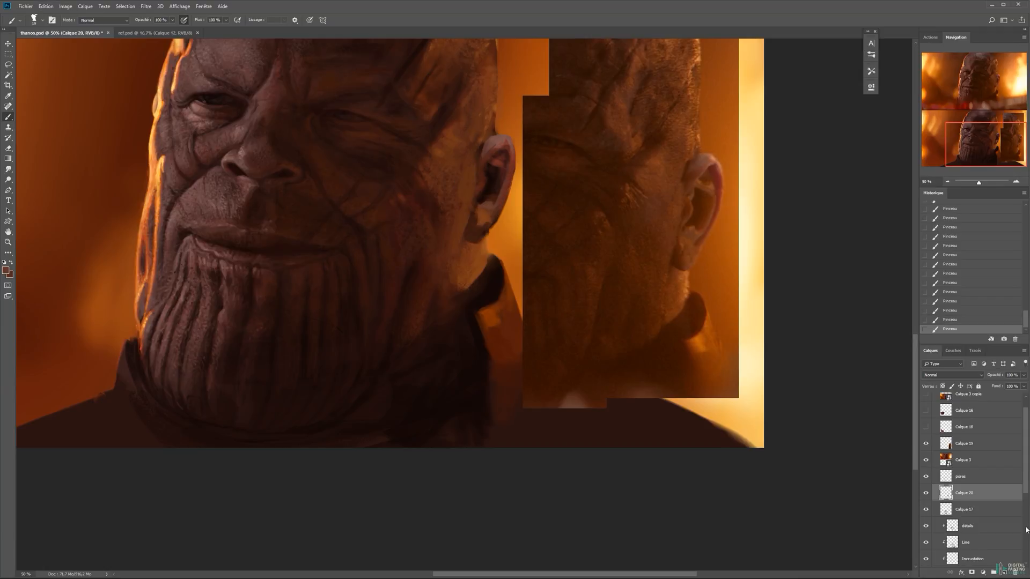
# Erase excess paint along the back of the ear and around its lobe on layer Calque 20.
pyautogui.moveTo(1026, 527); pyautogui.dragTo(1025, 547)
pyautogui.click(965, 490)
pyautogui.press('e')
pyautogui.moveTo(512, 197)
pyautogui.mouseDown()
pyautogui.moveTo(498, 229)
pyautogui.moveTo(475, 230)
pyautogui.moveTo(488, 228)
pyautogui.mouseUp()
pyautogui.keyDown('alt'); pyautogui.rightClick(511, 209); pyautogui.keyUp('alt')
pyautogui.keyDown('ctrl'); pyautogui.click(507, 197); pyautogui.keyUp('ctrl')
# Sample nearby skin tones and shape the earlobe with short brush strokes.
pyautogui.press('b')
pyautogui.keyDown('alt'); pyautogui.click(478, 214); pyautogui.keyUp('alt')
pyautogui.moveTo(485, 221); pyautogui.dragTo(484, 231)
pyautogui.moveTo(480, 215); pyautogui.dragTo(479, 226)
pyautogui.moveTo(485, 214); pyautogui.dragTo(486, 222)
pyautogui.moveTo(483, 207); pyautogui.dragTo(487, 211)
pyautogui.keyDown('alt'); pyautogui.click(486, 206); pyautogui.keyUp('alt')
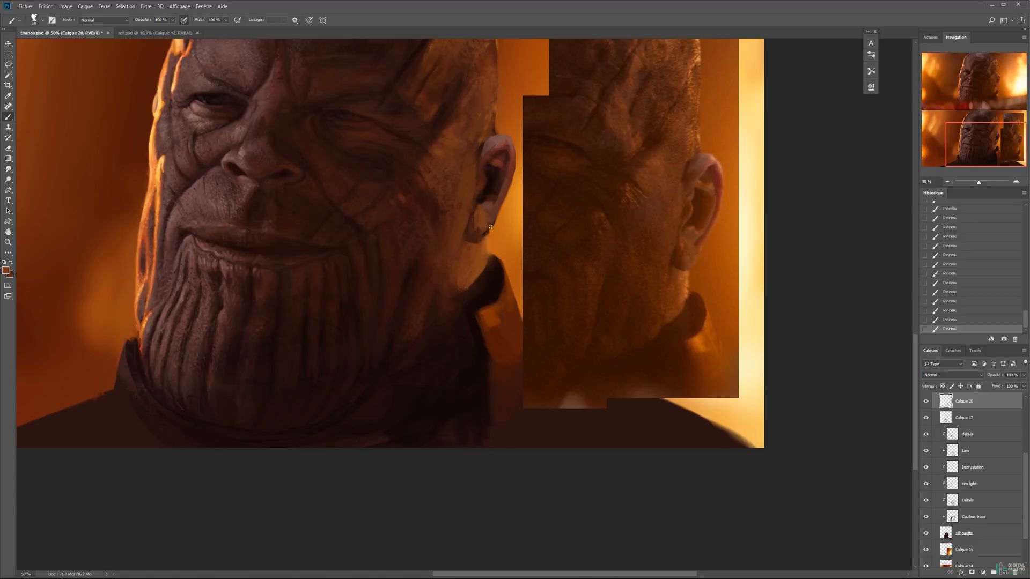
pyautogui.click(963, 533)
pyautogui.press('e')
pyautogui.keyDown('alt'); pyautogui.click(460, 250); pyautogui.keyUp('alt')
pyautogui.press('b')
pyautogui.moveTo(507, 215); pyautogui.dragTo(461, 265)
pyautogui.hotkey('ctrl', 'z')
# Return to layer Calque 20, sample the lobe's tone and paint short strokes down the lobe and neck edge.
pyautogui.keyDown('ctrl'); pyautogui.click(487, 234); pyautogui.keyUp('ctrl')
pyautogui.keyDown('alt'); pyautogui.click(485, 233); pyautogui.keyUp('alt')
pyautogui.moveTo(483, 232); pyautogui.dragTo(474, 238)
pyautogui.moveTo(472, 228); pyautogui.dragTo(470, 238)
pyautogui.moveTo(469, 230); pyautogui.dragTo(464, 242)
pyautogui.moveTo(468, 228); pyautogui.dragTo(465, 237)
pyautogui.moveTo(470, 219); pyautogui.dragTo(467, 231)
pyautogui.moveTo(473, 214); pyautogui.dragTo(468, 229)
pyautogui.moveTo(467, 230); pyautogui.dragTo(463, 243)
pyautogui.moveTo(464, 238); pyautogui.dragTo(458, 253)
# Paint short skin-texture strokes on the shadowed cheek in a sampled tone and soften them with the Smudge tool.
pyautogui.keyDown('alt'); pyautogui.click(390, 207); pyautogui.keyUp('alt')
pyautogui.moveTo(391, 207); pyautogui.dragTo(399, 197)
pyautogui.moveTo(400, 197)
pyautogui.mouseDown()
pyautogui.moveTo(423, 214)
pyautogui.moveTo(398, 206)
pyautogui.mouseUp()
pyautogui.press('r')
pyautogui.moveTo(397, 197); pyautogui.dragTo(402, 204)
pyautogui.moveTo(402, 198); pyautogui.dragTo(406, 206)
pyautogui.moveTo(406, 198); pyautogui.dragTo(410, 204)
pyautogui.press('b')
pyautogui.moveTo(410, 198); pyautogui.dragTo(412, 208)
pyautogui.moveTo(404, 208); pyautogui.dragTo(407, 213)
# Sample a temple tone and paint a row of short strokes from the temple toward the shadowed eye's outer corner.
pyautogui.keyDown('alt'); pyautogui.click(431, 140); pyautogui.keyUp('alt')
pyautogui.moveTo(429, 149); pyautogui.dragTo(436, 159)
pyautogui.moveTo(428, 153); pyautogui.dragTo(432, 160)
pyautogui.moveTo(425, 157); pyautogui.dragTo(429, 164)
pyautogui.moveTo(422, 160); pyautogui.dragTo(424, 171)
pyautogui.moveTo(418, 168); pyautogui.dragTo(422, 174)
pyautogui.moveTo(373, 211)
pyautogui.mouseDown()
pyautogui.moveTo(414, 179)
pyautogui.moveTo(428, 184)
pyautogui.moveTo(421, 205)
pyautogui.mouseUp()
# Choose another brush preset, then smudge and paint a fine crease beside the shadowed eye.
pyautogui.rightClick(428, 184)
pyautogui.doubleClick(485, 374)
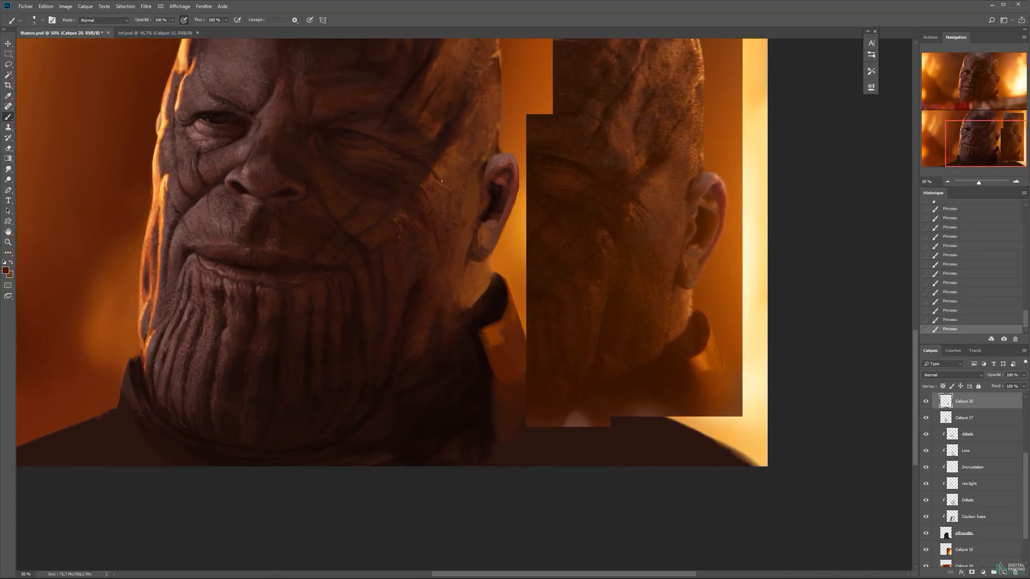
pyautogui.press('r')
pyautogui.moveTo(464, 163); pyautogui.dragTo(459, 164)
pyautogui.press('b')
pyautogui.moveTo(466, 168); pyautogui.dragTo(460, 163)
# Switch to a different brush preset and paint a series of fine crow's-feet lines beside the shadowed eye.
pyautogui.press('x')
pyautogui.rightClick(460, 159)
pyautogui.moveTo(455, 159); pyautogui.dragTo(454, 161)
pyautogui.doubleClick(501, 346)
pyautogui.press('x')
pyautogui.moveTo(443, 156); pyautogui.dragTo(451, 160)
pyautogui.moveTo(442, 156); pyautogui.dragTo(450, 161)
pyautogui.moveTo(441, 156); pyautogui.dragTo(448, 159)
pyautogui.moveTo(439, 155); pyautogui.dragTo(446, 158)
pyautogui.moveTo(437, 154); pyautogui.dragTo(436, 139)
# Paint a stroke on the temple, adjust the brush size and swapped colours, and save the document.
pyautogui.press(']')
pyautogui.moveTo(440, 132); pyautogui.dragTo(455, 138)
pyautogui.press('x')
pyautogui.press(']')
pyautogui.press(']')
pyautogui.press(']')
pyautogui.press('[')
pyautogui.press('[')
pyautogui.press('[')
pyautogui.press('[')
pyautogui.press('[')
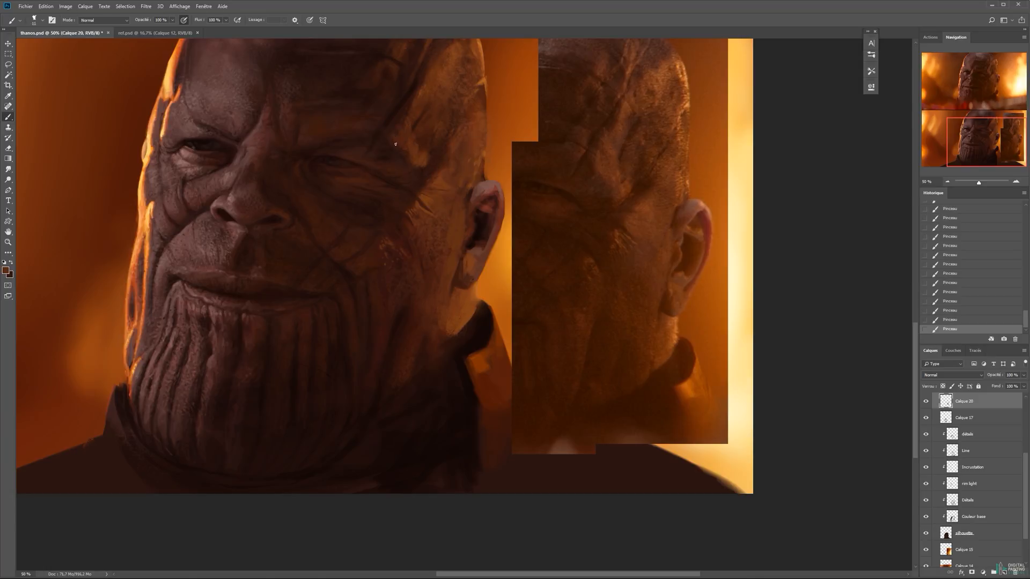
pyautogui.hotkey('ctrl', 's')
# Sample skin tones and paint short wrinkle strokes between the shadowed eye's outer corner and the cheekbone.
pyautogui.moveTo(412, 155); pyautogui.dragTo(423, 163)
pyautogui.press('r')
pyautogui.press('b')
pyautogui.keyDown('alt'); pyautogui.click(429, 216); pyautogui.keyUp('alt')
pyautogui.moveTo(436, 214); pyautogui.dragTo(428, 206)
pyautogui.moveTo(424, 203)
pyautogui.mouseDown()
pyautogui.moveTo(433, 214)
pyautogui.moveTo(450, 202)
pyautogui.moveTo(435, 216)
pyautogui.mouseUp()
pyautogui.keyDown('alt'); pyautogui.click(420, 199); pyautogui.keyUp('alt')
pyautogui.moveTo(418, 210); pyautogui.dragTo(428, 220)
pyautogui.moveTo(416, 216); pyautogui.dragTo(425, 235)
pyautogui.moveTo(419, 220); pyautogui.dragTo(425, 228)
pyautogui.moveTo(416, 214); pyautogui.dragTo(421, 223)
pyautogui.moveTo(413, 211); pyautogui.dragTo(419, 218)
# Resize the brush and extend the wrinkle detail down onto the shadowed cheekbone with newly sampled tones.
pyautogui.keyDown('alt'); pyautogui.rightClick(421, 213); pyautogui.keyUp('alt')
pyautogui.moveTo(419, 208); pyautogui.dragTo(422, 231)
pyautogui.rightClick(421, 207)
pyautogui.keyDown('alt'); pyautogui.click(418, 219); pyautogui.keyUp('alt')
pyautogui.keyDown('alt'); pyautogui.click(424, 215); pyautogui.keyUp('alt')
pyautogui.keyDown('alt'); pyautogui.rightClick(421, 230); pyautogui.keyUp('alt')
pyautogui.keyDown('alt'); pyautogui.rightClick(418, 241); pyautogui.keyUp('alt')
pyautogui.keyDown('alt'); pyautogui.click(398, 231); pyautogui.keyUp('alt')
# Sample tones around the temple and ear and refine the skin edge in front of the ear.
pyautogui.keyDown('alt'); pyautogui.click(445, 223); pyautogui.keyUp('alt')
pyautogui.keyDown('alt'); pyautogui.click(493, 188); pyautogui.keyUp('alt')
pyautogui.keyDown('alt'); pyautogui.click(486, 185); pyautogui.keyUp('alt')
pyautogui.moveTo(470, 200); pyautogui.dragTo(469, 165)
pyautogui.keyDown('alt'); pyautogui.click(470, 168); pyautogui.keyUp('alt')
pyautogui.press('r')
pyautogui.press('b')
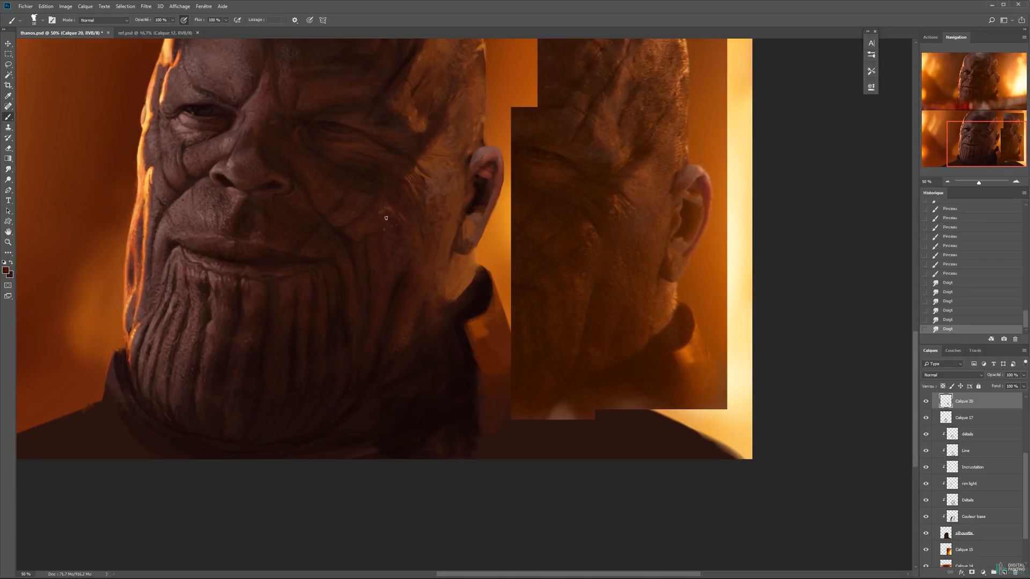
# Paint a row of short strokes across the shadowed cheek, from below the eye toward the ear.
pyautogui.moveTo(355, 213); pyautogui.dragTo(348, 221)
pyautogui.moveTo(358, 207); pyautogui.dragTo(352, 217)
pyautogui.moveTo(370, 220); pyautogui.dragTo(364, 232)
pyautogui.moveTo(382, 233); pyautogui.dragTo(391, 255)
pyautogui.moveTo(394, 244); pyautogui.dragTo(398, 260)
pyautogui.moveTo(405, 249); pyautogui.dragTo(407, 265)
pyautogui.moveTo(416, 252); pyautogui.dragTo(419, 268)
# Choose another brush preset, adjust its settings, and save the document with a new layer above Calque 20.
pyautogui.rightClick(406, 253)
pyautogui.click(371, 309)
pyautogui.rightClick(422, 239)
pyautogui.moveTo(607, 379)
pyautogui.mouseDown()
pyautogui.moveTo(607, 393)
pyautogui.moveTo(607, 365)
pyautogui.mouseUp()
pyautogui.click(568, 344)
pyautogui.click(1004, 573)
pyautogui.hotkey('ctrl', 's')
# Paint pore texture over the shadowed jaw and cheek on the new layer, undoing the first two strokes.
pyautogui.moveTo(450, 300); pyautogui.dragTo(436, 323)
pyautogui.moveTo(437, 322)
pyautogui.mouseDown()
pyautogui.moveTo(432, 338)
pyautogui.moveTo(408, 293)
pyautogui.moveTo(399, 306)
pyautogui.mouseUp()
pyautogui.hotkey('ctrl', 'alt', 'z')
pyautogui.hotkey('ctrl', 'alt', 'z')
pyautogui.moveTo(405, 295); pyautogui.dragTo(410, 322)
pyautogui.moveTo(394, 257); pyautogui.dragTo(400, 284)
# Pick a new colour and paint pore texture over the lit temple and the side of the skull above the ear.
pyautogui.moveTo(400, 80); pyautogui.dragTo(418, 234)
pyautogui.click(5, 271)
pyautogui.click(758, 310)
pyautogui.click(878, 287)
pyautogui.moveTo(474, 185); pyautogui.dragTo(480, 212)
pyautogui.hotkey('ctrl', 'z')
pyautogui.moveTo(501, 224); pyautogui.dragTo(487, 225)
pyautogui.hotkey('ctrl', 'z')
pyautogui.moveTo(472, 183)
pyautogui.mouseDown()
pyautogui.moveTo(477, 206)
pyautogui.moveTo(463, 209)
pyautogui.mouseUp()
pyautogui.moveTo(488, 230); pyautogui.dragTo(490, 269)
# Lasso part of the texture at the top of the temple, adjust it with Hue/Saturation, and deselect.
pyautogui.press('l')
pyautogui.moveTo(483, 107); pyautogui.dragTo(496, 105)
pyautogui.hotkey('ctrl', 'u')
pyautogui.moveTo(830, 272); pyautogui.dragTo(821, 272)
pyautogui.click(926, 211)
pyautogui.hotkey('ctrl', 'd')
pyautogui.press('b')
# Sample skin tones, paint texture across the forehead, erase the excess, and undo the last stroke.
pyautogui.moveTo(470, 102)
pyautogui.mouseDown()
pyautogui.moveTo(405, 148)
pyautogui.moveTo(469, 193)
pyautogui.moveTo(460, 176)
pyautogui.mouseUp()
pyautogui.keyDown('alt'); pyautogui.click(398, 189); pyautogui.keyUp('alt')
pyautogui.moveTo(370, 177)
pyautogui.mouseDown()
pyautogui.moveTo(322, 187)
pyautogui.moveTo(286, 133)
pyautogui.mouseUp()
pyautogui.keyDown('alt'); pyautogui.click(247, 186); pyautogui.keyUp('alt')
pyautogui.moveTo(299, 81)
pyautogui.mouseDown()
pyautogui.moveTo(455, 327)
pyautogui.moveTo(413, 81)
pyautogui.mouseUp()
pyautogui.press('e')
pyautogui.moveTo(394, 193)
pyautogui.mouseDown()
pyautogui.moveTo(348, 220)
pyautogui.moveTo(335, 185)
pyautogui.mouseUp()
pyautogui.press('b')
pyautogui.moveTo(343, 196); pyautogui.dragTo(335, 223)
pyautogui.hotkey('ctrl', 'z')
# Create a new layer for the forehead texture, thin it out with the Eraser, and merge it into Calque 21.
pyautogui.hotkey('ctrl', 'shift', 'n')
pyautogui.press('Return')
pyautogui.press('e')
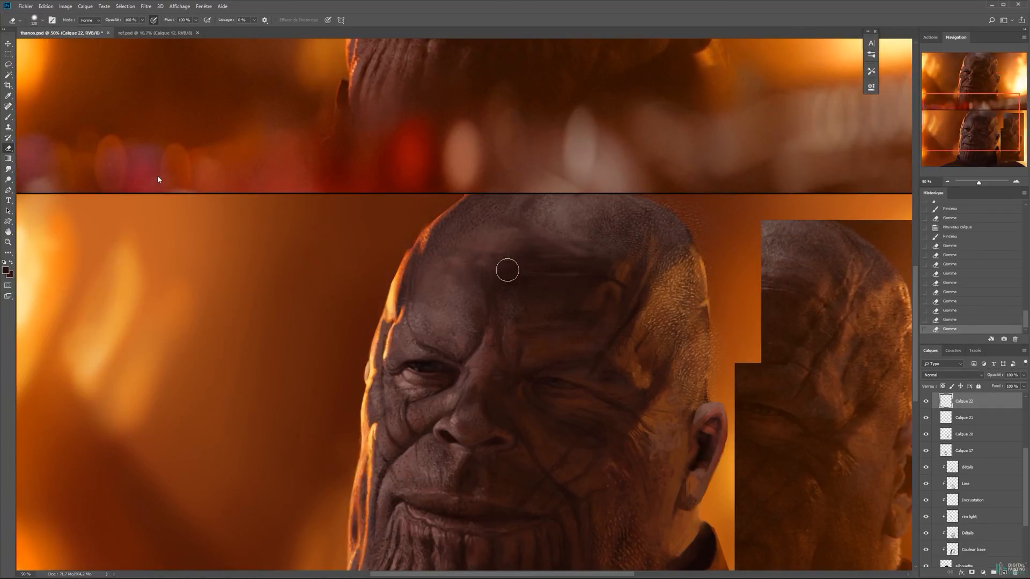
pyautogui.hotkey('ctrl', 'alt', 'z')
pyautogui.hotkey('ctrl', 'alt', 'z')
pyautogui.hotkey('ctrl', 'alt', 'z')
pyautogui.moveTo(508, 269); pyautogui.dragTo(528, 275)
pyautogui.moveTo(808, 361); pyautogui.dragTo(763, 275)
pyautogui.hotkey('ctrl', 'e')
# Erase excess pore texture along the skull's outer edge and across the brow, comparing with the layer hidden.
pyautogui.moveTo(622, 109); pyautogui.dragTo(661, 140)
pyautogui.moveTo(659, 140); pyautogui.dragTo(670, 185)
pyautogui.moveTo(668, 188); pyautogui.dragTo(672, 210)
pyautogui.moveTo(672, 211); pyautogui.dragTo(672, 284)
pyautogui.moveTo(633, 295)
pyautogui.mouseDown()
pyautogui.moveTo(437, 269)
pyautogui.moveTo(454, 251)
pyautogui.moveTo(449, 236)
pyautogui.mouseUp()
pyautogui.hotkey('ctrl', ',')
pyautogui.hotkey('ctrl', ',')
# Erase excess pore texture from the shadowed cheek and jaw.
pyautogui.moveTo(430, 333); pyautogui.dragTo(455, 253)
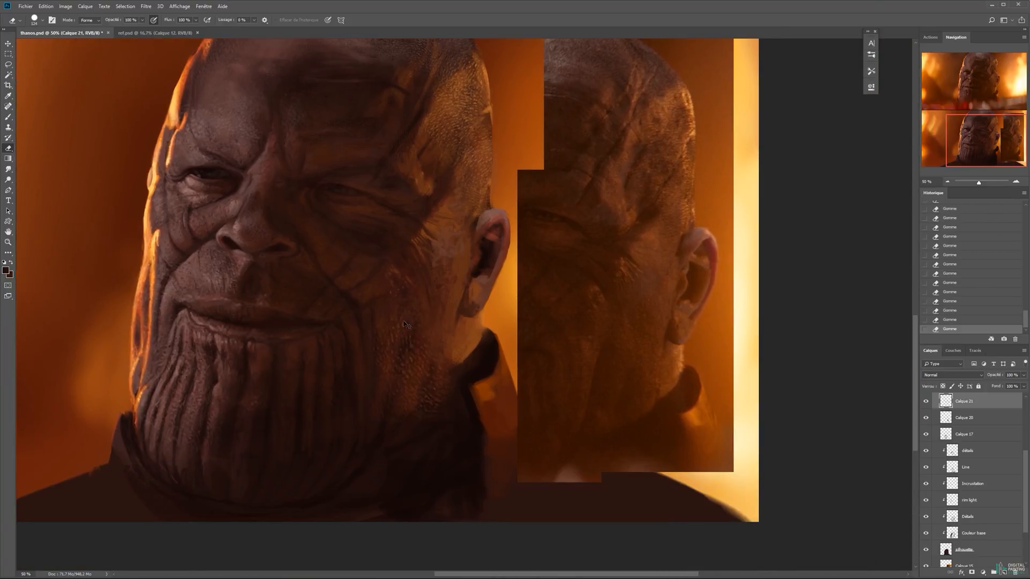
pyautogui.moveTo(419, 379); pyautogui.dragTo(408, 379)
pyautogui.moveTo(423, 326); pyautogui.dragTo(435, 295)
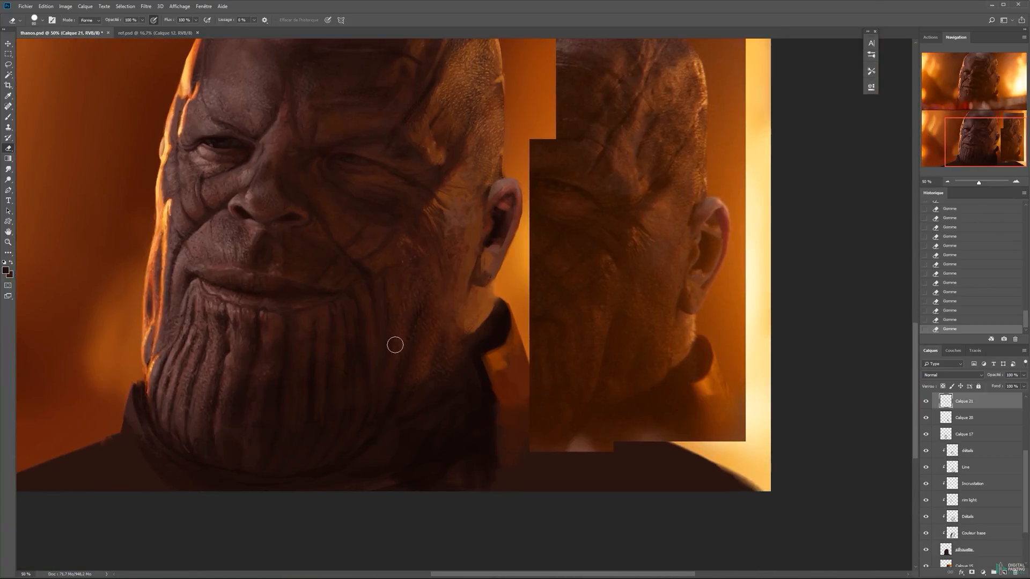
pyautogui.moveTo(441, 339)
pyautogui.mouseDown()
pyautogui.moveTo(437, 377)
pyautogui.moveTo(430, 294)
pyautogui.moveTo(413, 281)
pyautogui.mouseUp()
pyautogui.moveTo(388, 346); pyautogui.dragTo(418, 316)
pyautogui.moveTo(435, 104); pyautogui.dragTo(451, 253)
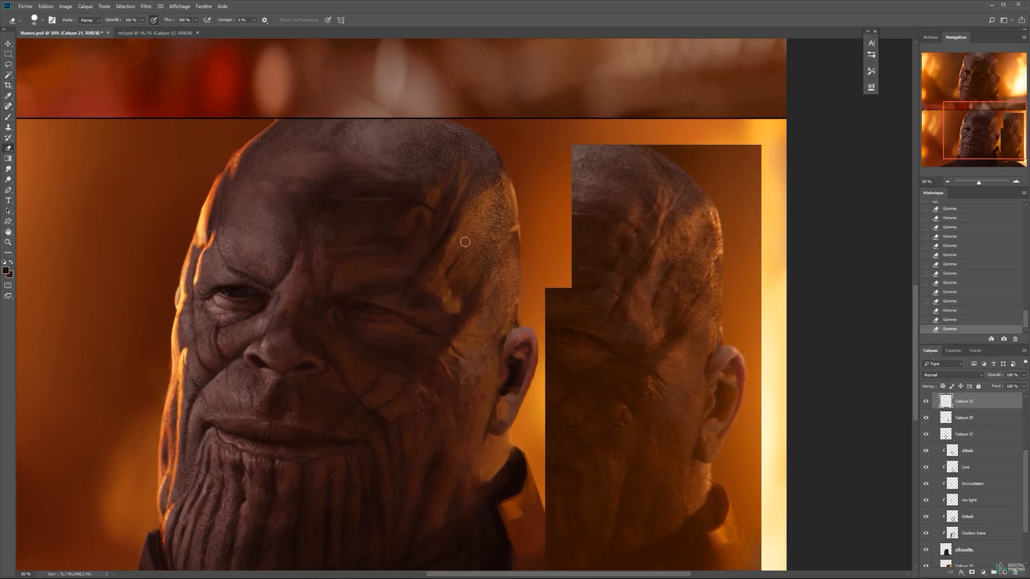
# Delete the pore texture layer Calque 21 to compare the skin without it, and undo the deletion.
pyautogui.press('Delete')
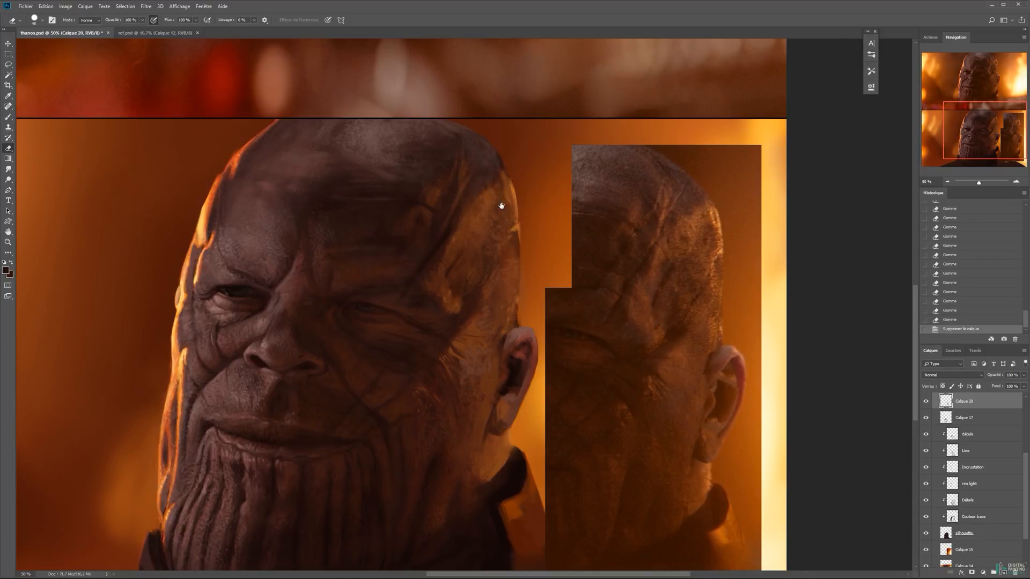
pyautogui.moveTo(501, 207); pyautogui.dragTo(558, 254)
pyautogui.hotkey('ctrl', '-')
pyautogui.hotkey('ctrl', '-')
pyautogui.hotkey('ctrl', 'z')
# Lasso an area of the pore texture, soften it with Gaussian Blur, and save the document deselected.
pyautogui.keyDown('ctrl'); pyautogui.click(383, 290); pyautogui.keyUp('ctrl')
pyautogui.keyDown('ctrl'); pyautogui.click(434, 232); pyautogui.keyUp('ctrl')
pyautogui.press('l')
pyautogui.moveTo(452, 255)
pyautogui.mouseDown()
pyautogui.moveTo(470, 295)
pyautogui.moveTo(325, 168)
pyautogui.mouseUp()
pyautogui.click(146, 6)
pyautogui.click(159, 15)
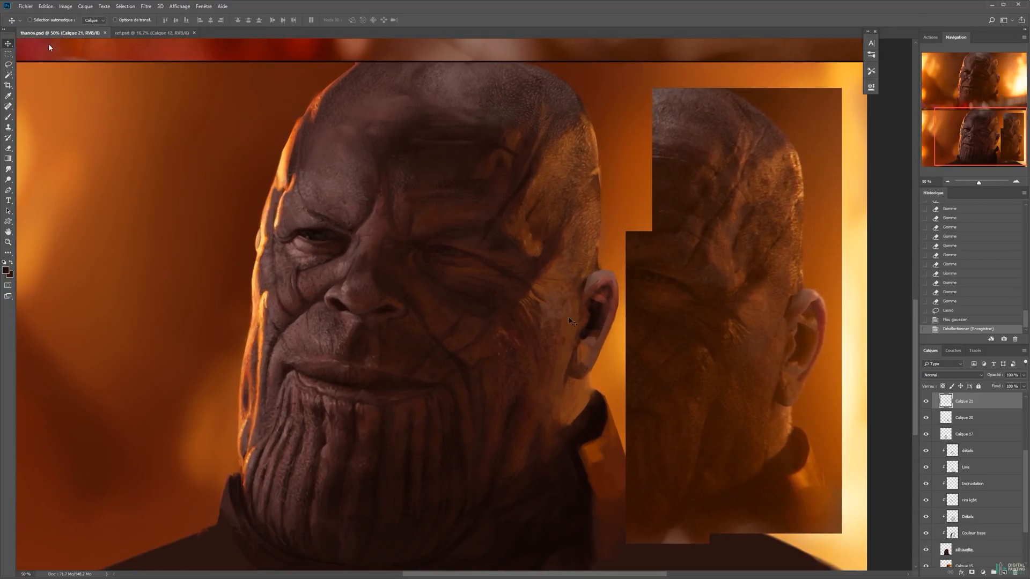
# Merge Calque 21 into the pore texture layer, and select Calque 20, toggling its visibility to compare.
pyautogui.scroll(2, 990, 429)
pyautogui.moveTo(989, 429); pyautogui.dragTo(972, 410)
pyautogui.hotkey('ctrl', 'e')
pyautogui.click(960, 435)
pyautogui.click(926, 435)
pyautogui.click(926, 435)
# Choose a different brush preset and paint short strokes on the shadowed cheek near the jaw.
pyautogui.press('b')
pyautogui.moveTo(515, 378)
pyautogui.mouseDown()
pyautogui.moveTo(516, 295)
pyautogui.moveTo(526, 325)
pyautogui.mouseUp()
pyautogui.rightClick(542, 329)
pyautogui.scroll(5, 727, 423)
pyautogui.click(637, 392)
pyautogui.click(601, 340)
pyautogui.moveTo(528, 316); pyautogui.dragTo(531, 327)
pyautogui.moveTo(531, 319); pyautogui.dragTo(528, 332)
# Sample neighbouring skin tones and paint small vertical strokes on the cheek in front of the earlobe.
pyautogui.keyDown('alt'); pyautogui.click(539, 331); pyautogui.keyUp('alt')
pyautogui.moveTo(535, 322)
pyautogui.mouseDown()
pyautogui.moveTo(532, 334)
pyautogui.moveTo(533, 284)
pyautogui.moveTo(536, 293)
pyautogui.mouseUp()
pyautogui.moveTo(537, 292); pyautogui.dragTo(540, 301)
pyautogui.moveTo(541, 296); pyautogui.dragTo(543, 306)
pyautogui.moveTo(543, 301)
pyautogui.mouseDown()
pyautogui.moveTo(545, 309)
pyautogui.moveTo(540, 294)
pyautogui.mouseUp()
pyautogui.keyDown('alt'); pyautogui.click(542, 303); pyautogui.keyUp('alt')
pyautogui.moveTo(538, 298); pyautogui.dragTo(541, 291)
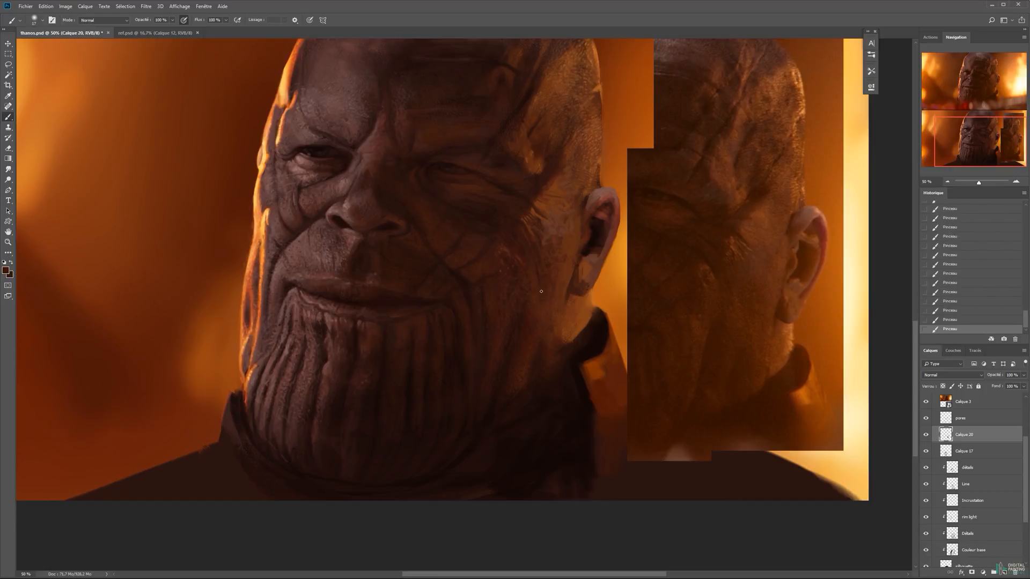
# Adjust the brush and add fine speckled skin detail to the shadowed cheekbone with sampled tones.
pyautogui.scroll(1, 509, 258)
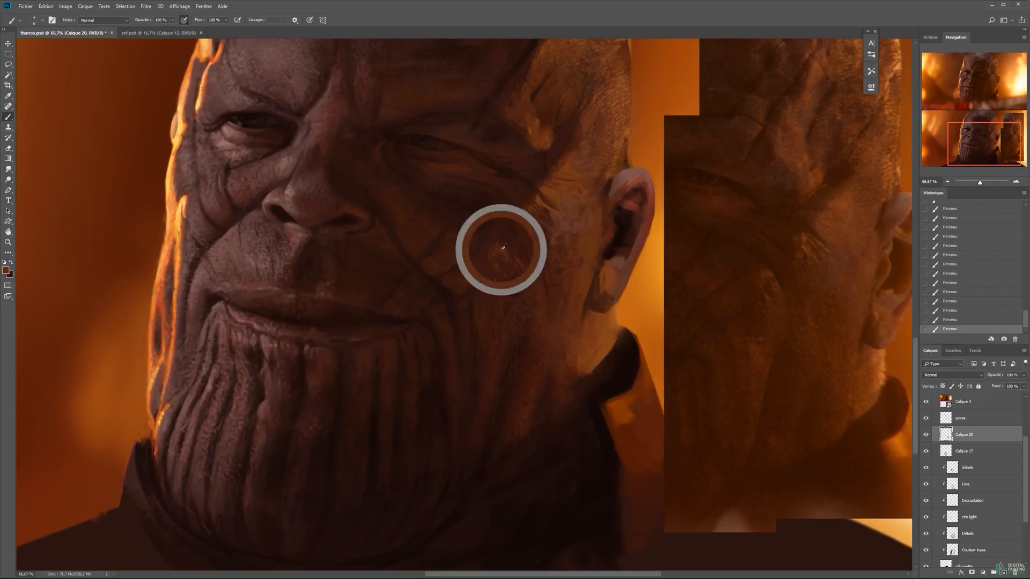
pyautogui.rightClick(502, 251)
pyautogui.press('Return')
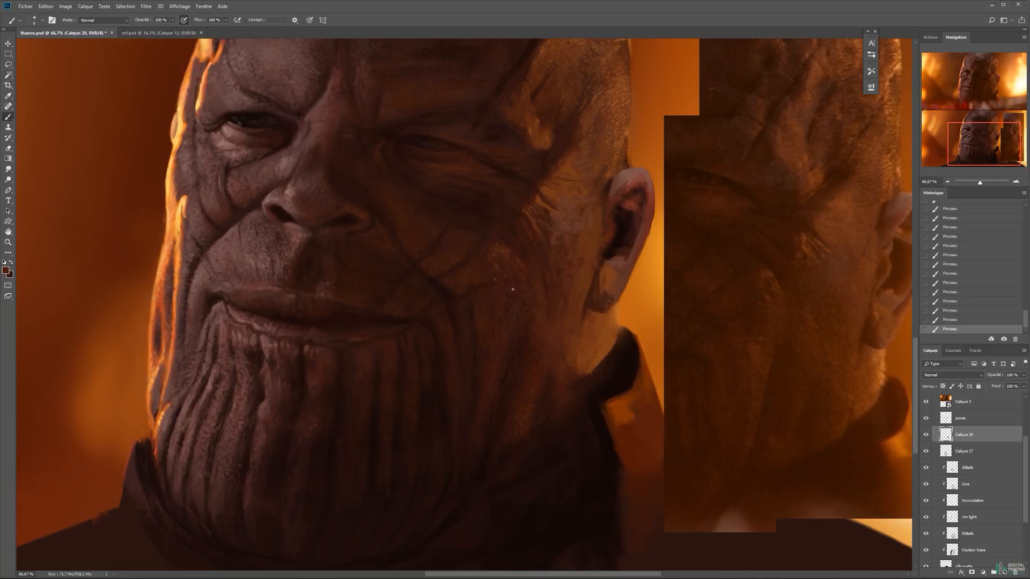
pyautogui.rightClick(488, 271)
pyautogui.press('Return')
pyautogui.keyDown('alt'); pyautogui.click(580, 280); pyautogui.keyUp('alt')
pyautogui.moveTo(559, 269)
pyautogui.mouseDown()
pyautogui.moveTo(568, 252)
pyautogui.moveTo(480, 232)
pyautogui.mouseUp()
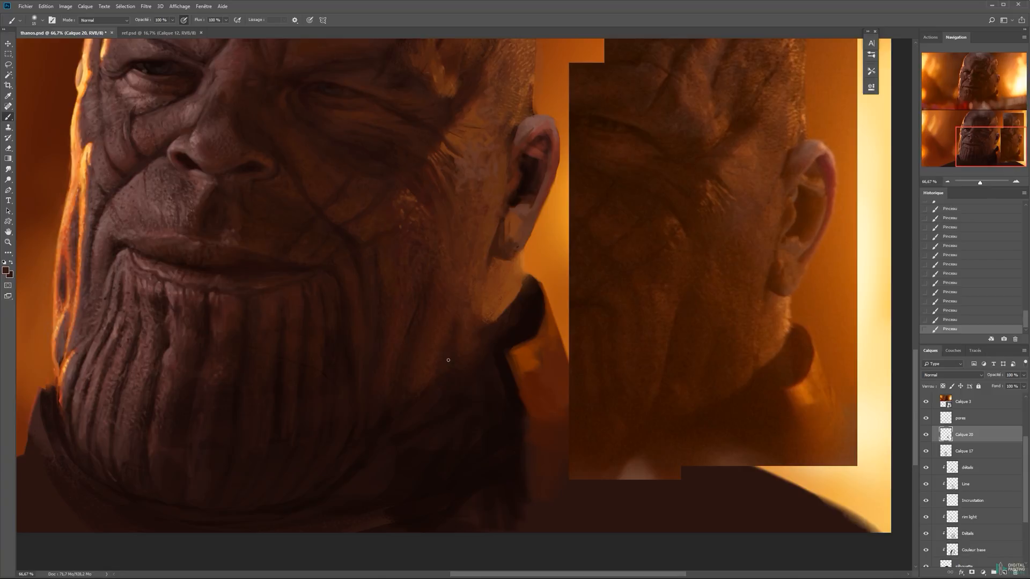
# Pick a colour for the neck and collar area and paint the collar edge below the ear.
pyautogui.keyDown('alt'); pyautogui.click(505, 315); pyautogui.keyUp('alt')
pyautogui.click(5, 271)
pyautogui.click(770, 365)
pyautogui.click(798, 384)
pyautogui.click(878, 288)
pyautogui.keyDown('alt'); pyautogui.click(546, 311); pyautogui.keyUp('alt')
pyautogui.moveTo(537, 292)
pyautogui.mouseDown()
pyautogui.moveTo(528, 320)
pyautogui.moveTo(499, 336)
pyautogui.mouseUp()
# Paint the shadow between neck and collar with sampled tones and blend it with the Smudge tool.
pyautogui.press('x')
pyautogui.keyDown('alt'); pyautogui.click(509, 302); pyautogui.keyUp('alt')
pyautogui.moveTo(518, 298); pyautogui.dragTo(503, 317)
pyautogui.press('r')
pyautogui.moveTo(512, 305)
pyautogui.mouseDown()
pyautogui.moveTo(521, 289)
pyautogui.moveTo(512, 312)
pyautogui.mouseUp()
pyautogui.press('b')
pyautogui.keyDown('alt'); pyautogui.click(531, 300); pyautogui.keyUp('alt')
pyautogui.moveTo(539, 324); pyautogui.dragTo(506, 347)
pyautogui.moveTo(530, 278); pyautogui.dragTo(519, 290)
pyautogui.keyDown('alt'); pyautogui.click(528, 281); pyautogui.keyUp('alt')
# Pick a light orange, set the brush size to 9 px, and paint fine rim-light strokes on the neck below the earlobe.
pyautogui.keyDown('alt'); pyautogui.click(520, 260); pyautogui.keyUp('alt')
pyautogui.click(6, 270)
pyautogui.click(754, 296)
pyautogui.click(878, 288)
pyautogui.rightClick(519, 253)
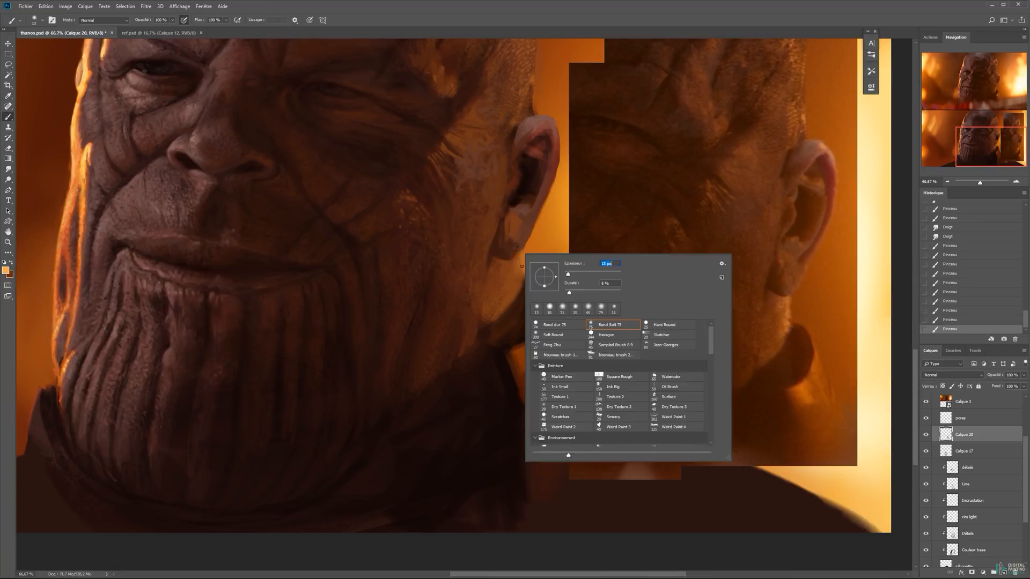
pyautogui.write('9')
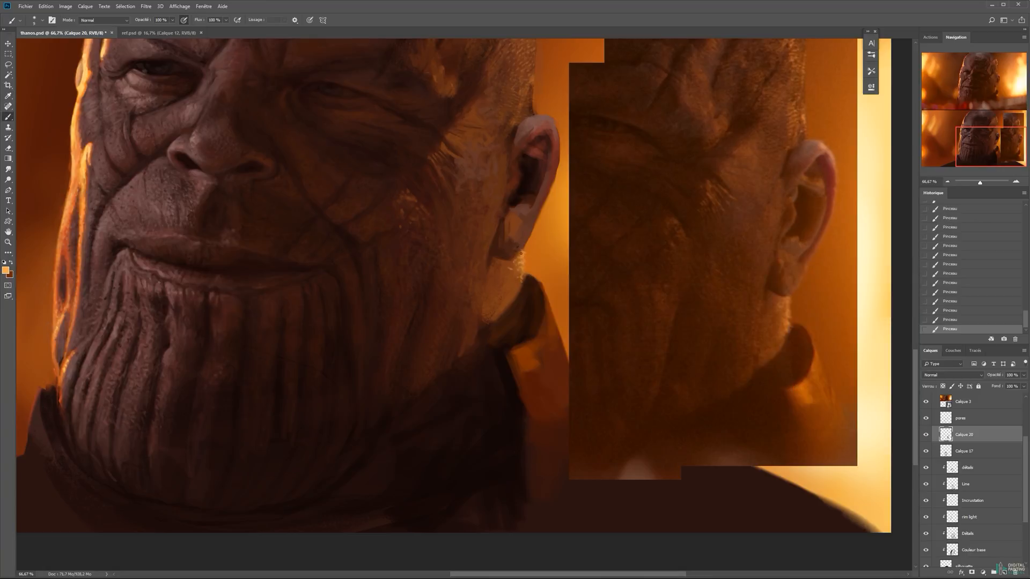
# Lasso the neck's rim-lit edge, reapply the last blur filter to it, and deselect.
pyautogui.write('l')
pyautogui.moveTo(528, 250)
pyautogui.mouseDown()
pyautogui.moveTo(528, 279)
pyautogui.moveTo(514, 271)
pyautogui.moveTo(523, 275)
pyautogui.mouseUp()
pyautogui.hotkey('ctrl', 'alt', 'f')
pyautogui.hotkey('ctrl', 'd')
pyautogui.press('b')
# Sample dark tones and repaint the collar's edge where it meets the jaw.
pyautogui.keyDown('alt'); pyautogui.click(499, 354); pyautogui.keyUp('alt')
pyautogui.keyDown('alt'); pyautogui.click(503, 322); pyautogui.keyUp('alt')
pyautogui.moveTo(500, 351)
pyautogui.mouseDown()
pyautogui.moveTo(510, 346)
pyautogui.moveTo(483, 339)
pyautogui.mouseUp()
pyautogui.moveTo(491, 331)
pyautogui.mouseDown()
pyautogui.moveTo(470, 355)
pyautogui.moveTo(474, 344)
pyautogui.mouseUp()
pyautogui.keyDown('alt'); pyautogui.click(474, 359); pyautogui.keyUp('alt')
pyautogui.moveTo(467, 351)
pyautogui.mouseDown()
pyautogui.moveTo(477, 337)
pyautogui.moveTo(472, 343)
pyautogui.mouseUp()
# Paint short parallel strokes along the jaw corner above the collar with a newly sampled skin tone.
pyautogui.keyDown('alt'); pyautogui.click(472, 336); pyautogui.keyUp('alt')
pyautogui.moveTo(476, 332); pyautogui.dragTo(468, 352)
pyautogui.moveTo(474, 339); pyautogui.dragTo(465, 354)
pyautogui.moveTo(472, 343); pyautogui.dragTo(464, 355)
pyautogui.keyDown('alt'); pyautogui.click(472, 344); pyautogui.keyUp('alt')
# Sample reddish and dark tones and refine the vertical ridges on the shadowed side of the chin and jaw.
pyautogui.keyDown('alt'); pyautogui.click(413, 333); pyautogui.keyUp('alt')
pyautogui.moveTo(458, 301); pyautogui.dragTo(538, 237)
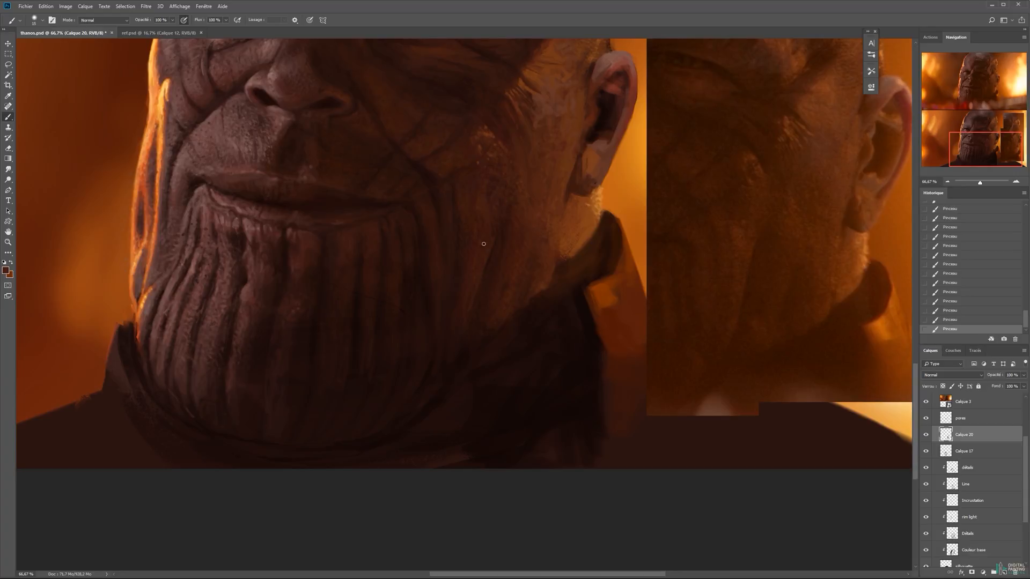
pyautogui.keyDown('alt'); pyautogui.click(488, 262); pyautogui.keyUp('alt')
pyautogui.keyDown('alt'); pyautogui.click(468, 303); pyautogui.keyUp('alt')
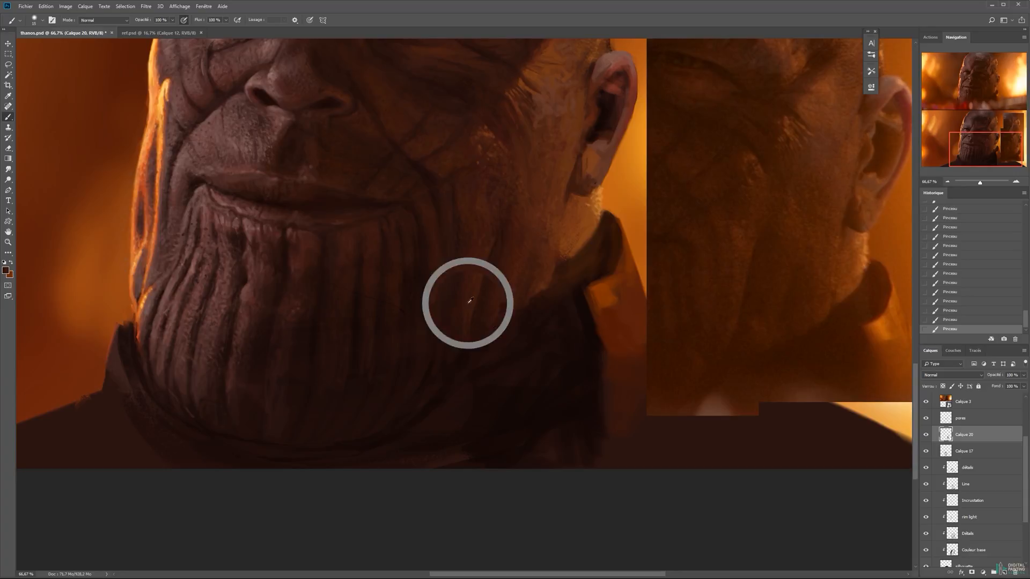
pyautogui.moveTo(416, 306); pyautogui.dragTo(454, 275)
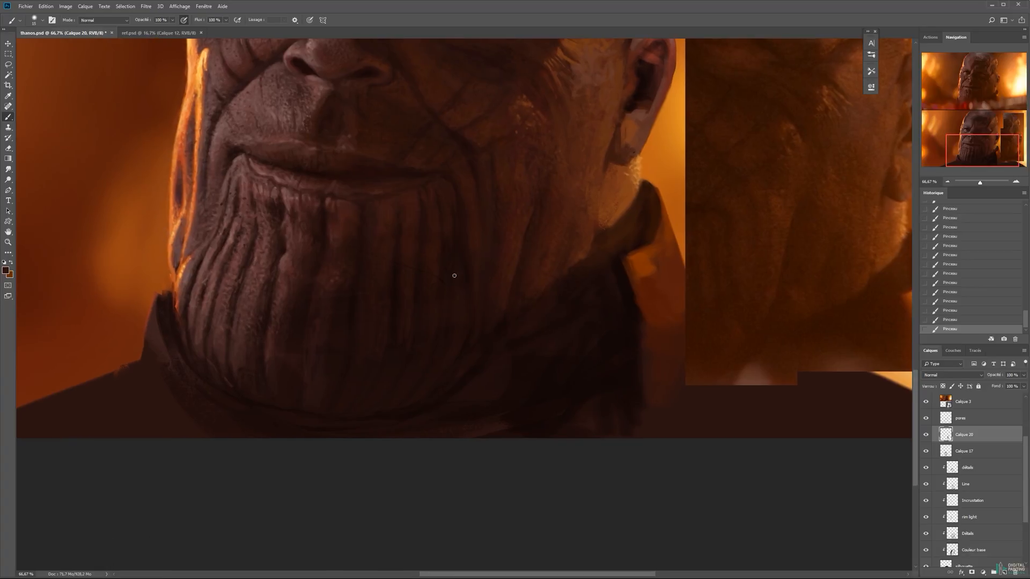
pyautogui.keyDown('alt'); pyautogui.click(492, 340); pyautogui.keyUp('alt')
pyautogui.keyDown('alt'); pyautogui.click(432, 253); pyautogui.keyUp('alt')
pyautogui.moveTo(442, 190); pyautogui.dragTo(467, 232)
# Save the painting and switch to the ref.psd reference board to examine the Thanos stills.
pyautogui.hotkey('ctrl', 's')
pyautogui.hotkey('ctrl', 'Tab')
pyautogui.press('z')
pyautogui.click(418, 155)
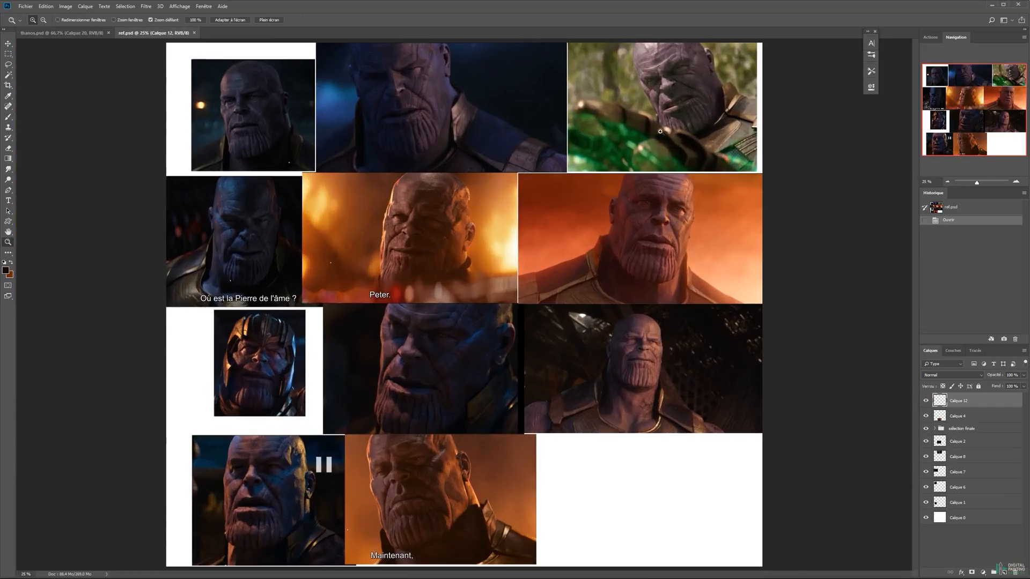
# Lasso the ridged chin in the blue-lit Thanos still on the reference board and copy it.
pyautogui.click(300, 178)
pyautogui.click(284, 178)
pyautogui.doubleClick(335, 179)
pyautogui.press('l')
pyautogui.moveTo(413, 199); pyautogui.dragTo(392, 196)
pyautogui.press('v')
pyautogui.keyDown('ctrl'); pyautogui.click(387, 209); pyautogui.keyUp('ctrl')
pyautogui.hotkey('ctrl', 'c')
# Switch to thanos.psd, paste the copied chin, raise it in the layer stack and place it over the shadowed cheek.
pyautogui.hotkey('ctrl', 'Tab')
pyautogui.hotkey('ctrl', 'v')
pyautogui.moveTo(499, 263)
pyautogui.mouseDown()
pyautogui.moveTo(300, 248)
pyautogui.moveTo(427, 333)
pyautogui.mouseUp()
pyautogui.hotkey('ctrl', 't')
pyautogui.press('Return')
pyautogui.moveTo(964, 510); pyautogui.dragTo(963, 453)
pyautogui.moveTo(336, 255); pyautogui.dragTo(557, 157)
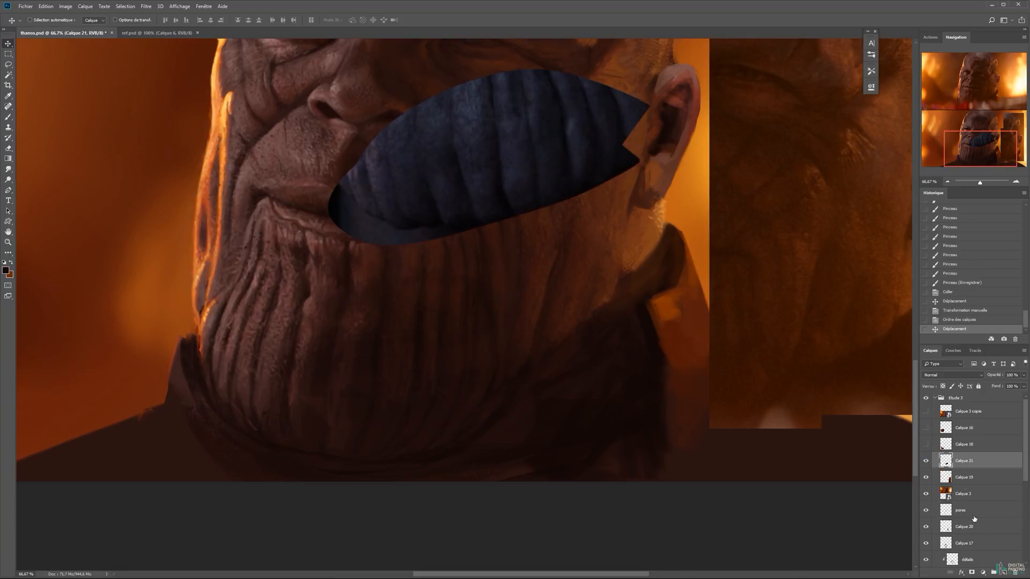
# Save the painting, activate layer Calque 20, choose a brush preset and touch up the lower chin ridges.
pyautogui.click(964, 542)
pyautogui.hotkey('ctrl', 's')
pyautogui.click(964, 461)
pyautogui.click(968, 543)
pyautogui.click(969, 527)
pyautogui.press('b')
pyautogui.rightClick(313, 347)
pyautogui.click(382, 454)
pyautogui.click(279, 401)
pyautogui.moveTo(274, 401); pyautogui.dragTo(264, 406)
# Sample dark and background tones to repaint the collar edge on the lit side of the jaw, then save.
pyautogui.keyDown('alt'); pyautogui.click(204, 391); pyautogui.keyUp('alt')
pyautogui.moveTo(201, 370); pyautogui.dragTo(236, 421)
pyautogui.moveTo(201, 365)
pyautogui.mouseDown()
pyautogui.moveTo(211, 394)
pyautogui.moveTo(201, 386)
pyautogui.moveTo(248, 301)
pyautogui.moveTo(298, 272)
pyautogui.mouseUp()
pyautogui.keyDown('alt'); pyautogui.click(209, 401); pyautogui.keyUp('alt')
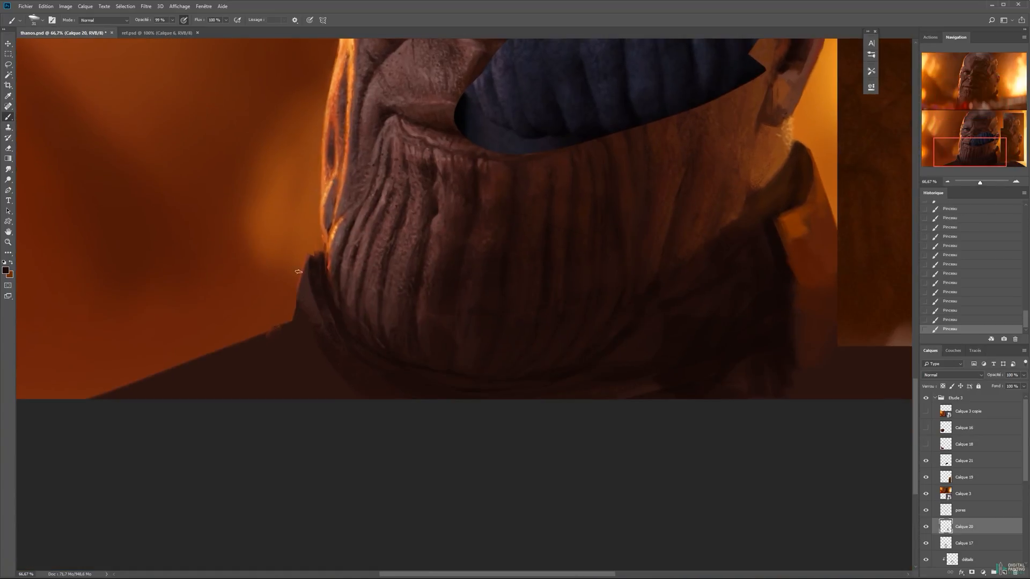
pyautogui.moveTo(347, 351)
pyautogui.mouseDown()
pyautogui.moveTo(266, 331)
pyautogui.moveTo(293, 330)
pyautogui.moveTo(254, 392)
pyautogui.moveTo(300, 398)
pyautogui.mouseUp()
pyautogui.keyDown('alt'); pyautogui.click(315, 352); pyautogui.keyUp('alt')
pyautogui.keyDown('alt'); pyautogui.click(282, 325); pyautogui.keyUp('alt')
pyautogui.keyDown('alt'); pyautogui.click(289, 316); pyautogui.keyUp('alt')
pyautogui.keyDown('alt'); pyautogui.click(285, 391); pyautogui.keyUp('alt')
pyautogui.hotkey('ctrl', 's')
# Repaint the base of the neck and the shadowed collar edge behind the jaw with sampled tones.
pyautogui.moveTo(308, 405); pyautogui.dragTo(375, 414)
pyautogui.moveTo(572, 303)
pyautogui.mouseDown()
pyautogui.moveTo(592, 285)
pyautogui.moveTo(563, 324)
pyautogui.mouseUp()
pyautogui.moveTo(552, 338); pyautogui.dragTo(532, 361)
pyautogui.moveTo(579, 245)
pyautogui.mouseDown()
pyautogui.moveTo(421, 320)
pyautogui.moveTo(520, 234)
pyautogui.mouseUp()
pyautogui.keyDown('alt'); pyautogui.click(556, 263); pyautogui.keyUp('alt')
pyautogui.moveTo(561, 306)
pyautogui.mouseDown()
pyautogui.moveTo(552, 280)
pyautogui.moveTo(567, 239)
pyautogui.mouseUp()
pyautogui.keyDown('alt'); pyautogui.click(569, 217); pyautogui.keyUp('alt')
pyautogui.moveTo(574, 252)
pyautogui.mouseDown()
pyautogui.moveTo(564, 231)
pyautogui.moveTo(561, 284)
pyautogui.mouseUp()
pyautogui.moveTo(563, 268)
pyautogui.mouseDown()
pyautogui.moveTo(580, 228)
pyautogui.moveTo(533, 272)
pyautogui.mouseUp()
# Resize the brush, sample orange background tones and paint around the collar tip below the ear.
pyautogui.keyDown('alt'); pyautogui.rightClick(601, 180); pyautogui.keyUp('alt')
pyautogui.keyDown('alt'); pyautogui.click(612, 169); pyautogui.keyUp('alt')
pyautogui.moveTo(599, 223)
pyautogui.mouseDown()
pyautogui.moveTo(612, 185)
pyautogui.moveTo(558, 179)
pyautogui.mouseUp()
pyautogui.moveTo(545, 254)
pyautogui.mouseDown()
pyautogui.moveTo(533, 249)
pyautogui.moveTo(547, 262)
pyautogui.moveTo(540, 248)
pyautogui.moveTo(555, 229)
pyautogui.moveTo(558, 261)
pyautogui.moveTo(547, 243)
pyautogui.mouseUp()
pyautogui.keyDown('alt'); pyautogui.click(534, 247); pyautogui.keyUp('alt')
pyautogui.keyDown('alt'); pyautogui.rightClick(537, 221); pyautogui.keyUp('alt')
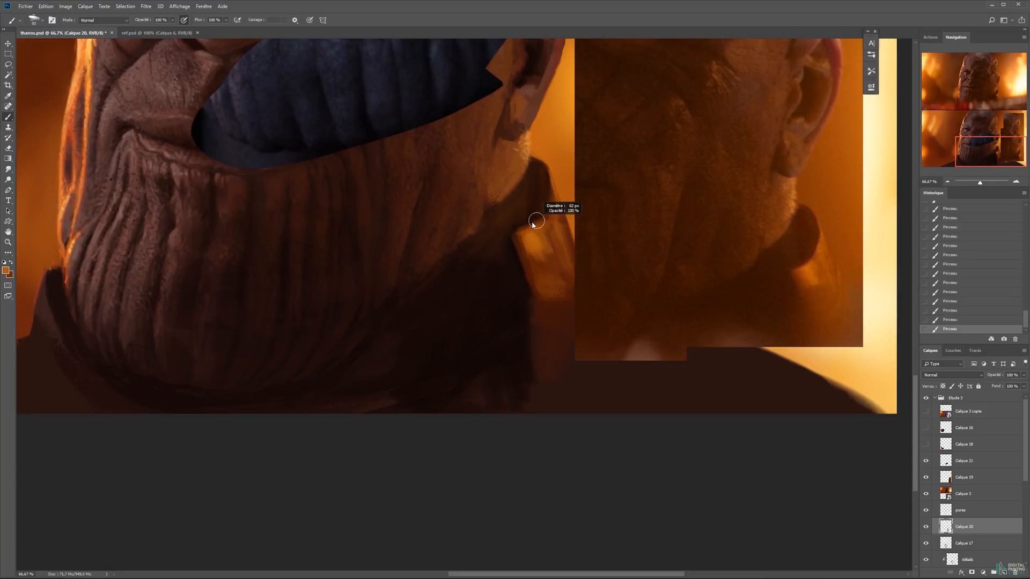
pyautogui.keyDown('alt'); pyautogui.click(541, 216); pyautogui.keyUp('alt')
pyautogui.moveTo(547, 206)
pyautogui.mouseDown()
pyautogui.moveTo(527, 221)
pyautogui.moveTo(552, 206)
pyautogui.moveTo(532, 238)
pyautogui.moveTo(551, 211)
pyautogui.mouseUp()
# Sharpen the collar tip's outline and the background behind it with newly sampled dark and orange tones.
pyautogui.keyDown('alt'); pyautogui.click(528, 221); pyautogui.keyUp('alt')
pyautogui.keyDown('alt'); pyautogui.click(555, 196); pyautogui.keyUp('alt')
pyautogui.moveTo(553, 208)
pyautogui.mouseDown()
pyautogui.moveTo(566, 232)
pyautogui.moveTo(552, 246)
pyautogui.mouseUp()
pyautogui.moveTo(562, 212); pyautogui.dragTo(570, 243)
pyautogui.keyDown('alt'); pyautogui.click(551, 246); pyautogui.keyUp('alt')
pyautogui.keyDown('alt'); pyautogui.rightClick(561, 222); pyautogui.keyUp('alt')
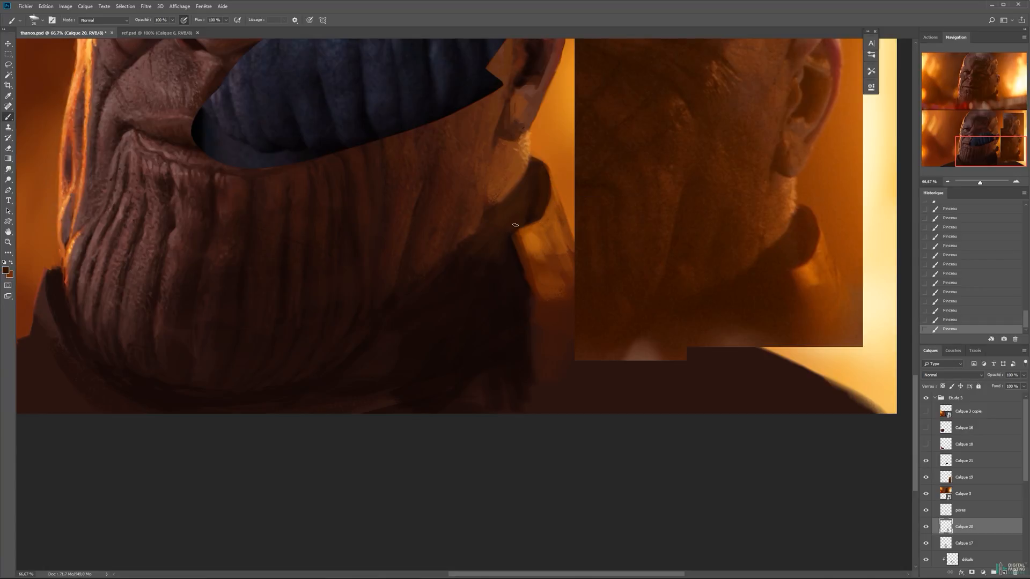
# Sample a dark tone and deepen the shadow where the collar meets the neck, adjusting the brush size.
pyautogui.keyDown('alt'); pyautogui.click(503, 236); pyautogui.keyUp('alt')
pyautogui.moveTo(513, 233); pyautogui.dragTo(511, 248)
pyautogui.keyDown('alt'); pyautogui.rightClick(510, 260); pyautogui.keyUp('alt')
pyautogui.moveTo(499, 208); pyautogui.dragTo(584, 164)
pyautogui.keyDown('alt'); pyautogui.rightClick(428, 262); pyautogui.keyUp('alt')
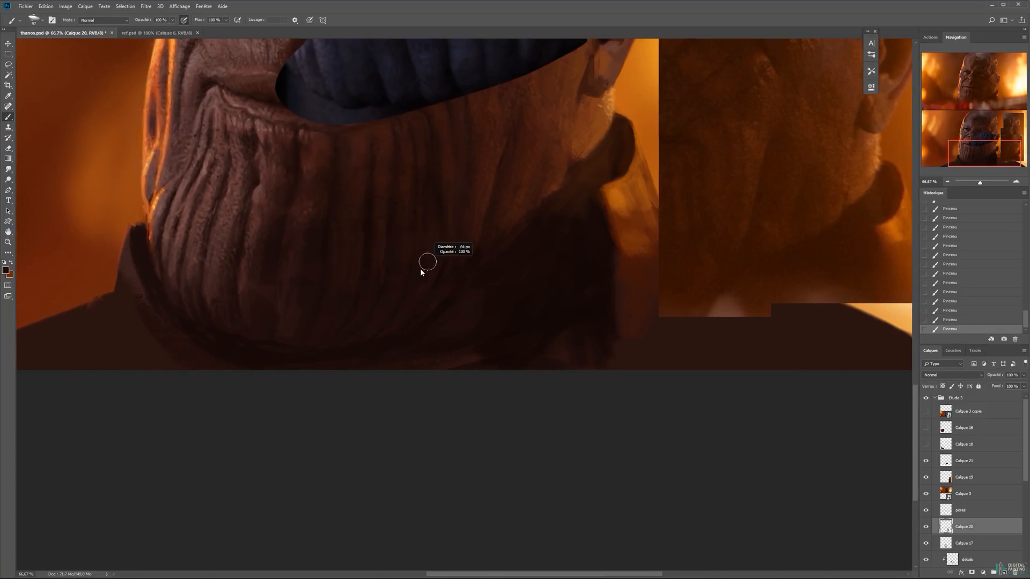
pyautogui.moveTo(420, 268); pyautogui.dragTo(448, 332)
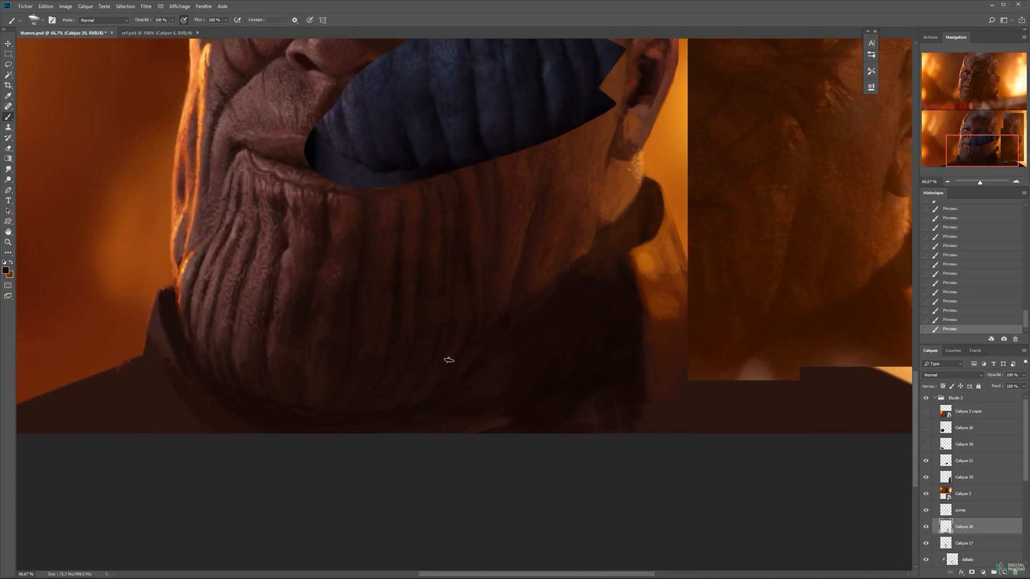
# Sample dark browns, save, and paint the ridges along the lower shadowed side of the jaw.
pyautogui.keyDown('alt'); pyautogui.click(462, 368); pyautogui.keyUp('alt')
pyautogui.hotkey('ctrl', 's')
pyautogui.keyDown('alt'); pyautogui.click(432, 383); pyautogui.keyUp('alt')
pyautogui.moveTo(431, 383); pyautogui.dragTo(455, 361)
pyautogui.moveTo(454, 365)
pyautogui.mouseDown()
pyautogui.moveTo(473, 317)
pyautogui.moveTo(466, 295)
pyautogui.mouseUp()
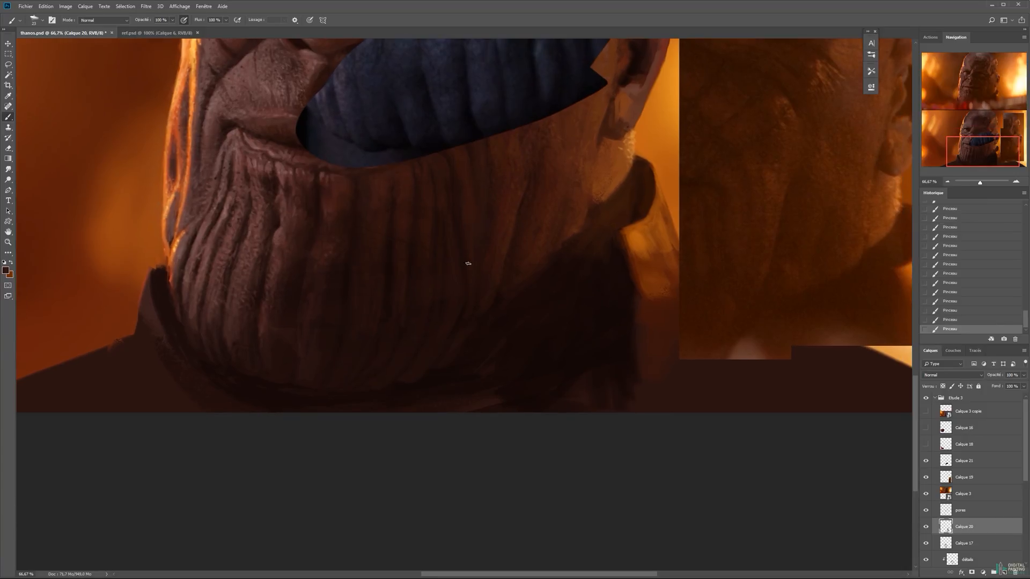
# Blend the underside of the chin and jaw into the collar with a sampled tone, then save.
pyautogui.keyDown('alt'); pyautogui.click(458, 321); pyautogui.keyUp('alt')
pyautogui.moveTo(364, 392); pyautogui.dragTo(352, 380)
pyautogui.moveTo(316, 390); pyautogui.dragTo(352, 384)
pyautogui.moveTo(490, 325); pyautogui.dragTo(454, 357)
pyautogui.hotkey('ctrl', 's')
# Delete the pasted blue chin reference layer from the portrait and save the file.
pyautogui.keyDown('alt'); pyautogui.click(448, 172); pyautogui.keyUp('alt')
pyautogui.keyDown('alt'); pyautogui.click(448, 172); pyautogui.keyUp('alt')
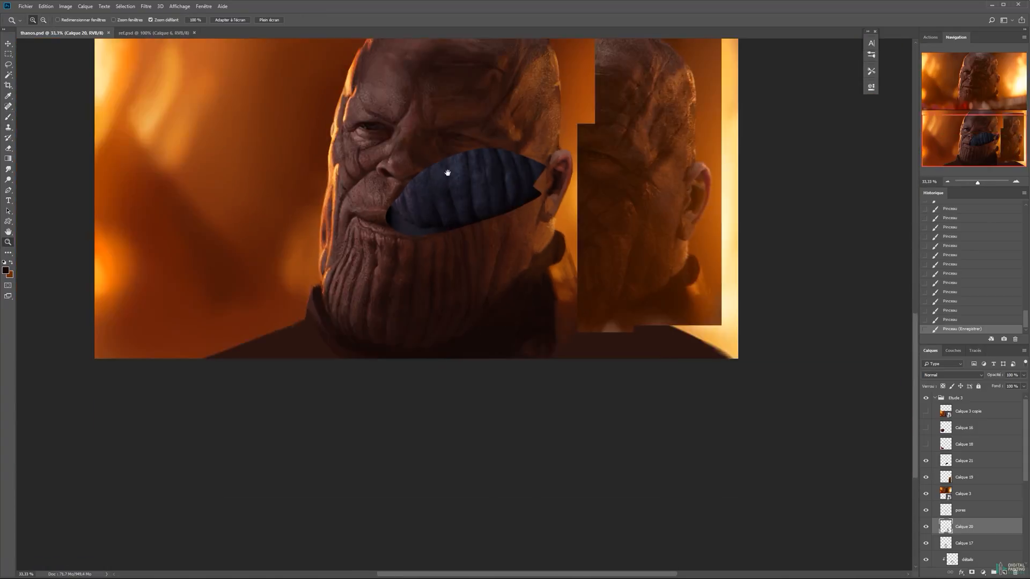
pyautogui.moveTo(448, 173); pyautogui.dragTo(451, 266)
pyautogui.press('v')
pyautogui.keyDown('ctrl'); pyautogui.click(477, 288); pyautogui.keyUp('ctrl')
pyautogui.press('Delete')
pyautogui.hotkey('ctrl', 's')
pyautogui.press('b')
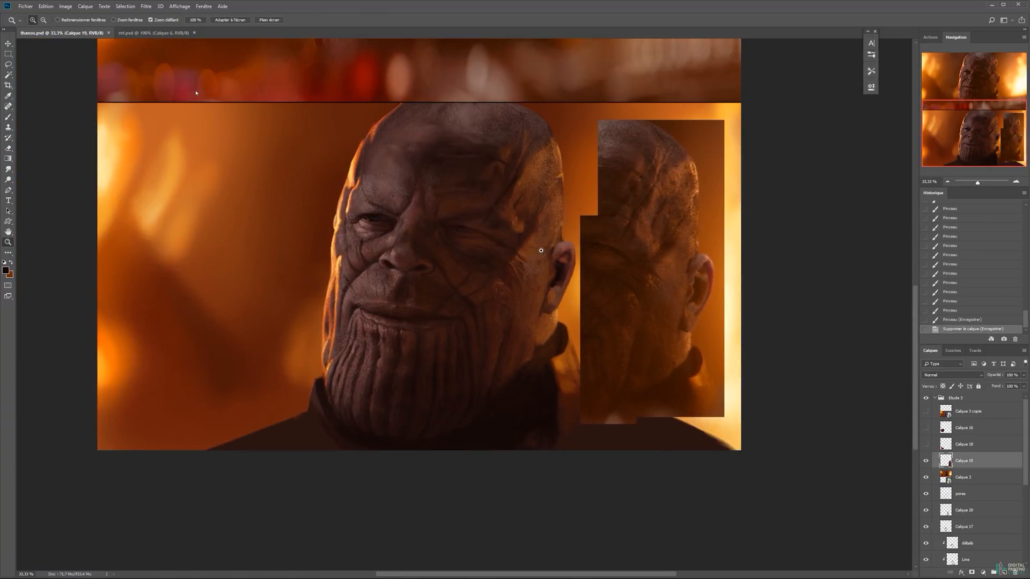
# Lasso a patch of the cheek in front of the ear, reapply the last filter to it and deselect.
pyautogui.scroll(2, 507, 273)
pyautogui.press('v')
pyautogui.keyDown('ctrl'); pyautogui.click(507, 274); pyautogui.keyUp('ctrl')
pyautogui.press('l')
pyautogui.moveTo(498, 259); pyautogui.dragTo(484, 274)
pyautogui.hotkey('ctrl', 'alt', 'f')
pyautogui.hotkey('ctrl', 'd')
pyautogui.press('b')
# Paint the cheek near the outer eye corner with a sampled tone and choose another brush preset.
pyautogui.moveTo(501, 255); pyautogui.dragTo(518, 270)
pyautogui.moveTo(510, 263)
pyautogui.mouseDown()
pyautogui.moveTo(522, 274)
pyautogui.moveTo(484, 251)
pyautogui.mouseUp()
pyautogui.keyDown('alt'); pyautogui.click(473, 252); pyautogui.keyUp('alt')
pyautogui.rightClick(483, 267)
pyautogui.moveTo(670, 354); pyautogui.dragTo(667, 398)
pyautogui.doubleClick(634, 347)
# Brush skin texture onto a new layer over the temple and cheek, then erase the excess around it.
pyautogui.hotkey('ctrl', 'shift', 'n')
pyautogui.press('Return')
pyautogui.click(483, 236)
pyautogui.hotkey('ctrl', 'z')
pyautogui.moveTo(488, 240)
pyautogui.mouseDown()
pyautogui.moveTo(496, 248)
pyautogui.moveTo(528, 231)
pyautogui.mouseUp()
pyautogui.press('e')
pyautogui.moveTo(518, 214); pyautogui.dragTo(504, 195)
pyautogui.moveTo(496, 315)
pyautogui.mouseDown()
pyautogui.moveTo(517, 276)
pyautogui.moveTo(457, 239)
pyautogui.moveTo(482, 246)
pyautogui.mouseUp()
# Sample an orange tone, add another new texture layer, erase parts of it and undo its merge.
pyautogui.press('b')
pyautogui.keyDown('alt'); pyautogui.click(550, 68); pyautogui.keyUp('alt')
pyautogui.hotkey('ctrl', 'shift', 'n')
pyautogui.press('Return')
pyautogui.press('e')
pyautogui.hotkey('ctrl', 'e')
pyautogui.press('b')
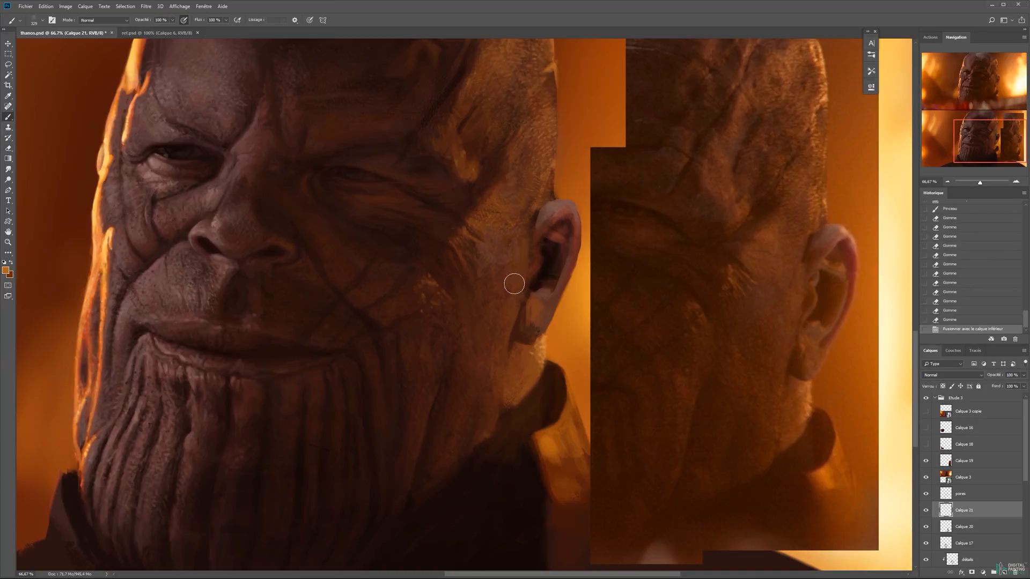
pyautogui.hotkey('ctrl', 'z')
# Lasso the textured cheek area on layer Calque 21, copy it to a new layer and merge it down.
pyautogui.click(964, 528)
pyautogui.press('l')
pyautogui.moveTo(482, 243)
pyautogui.mouseDown()
pyautogui.moveTo(519, 261)
pyautogui.moveTo(498, 265)
pyautogui.mouseUp()
pyautogui.hotkey('ctrl', 'j')
pyautogui.hotkey('ctrl', 'e')
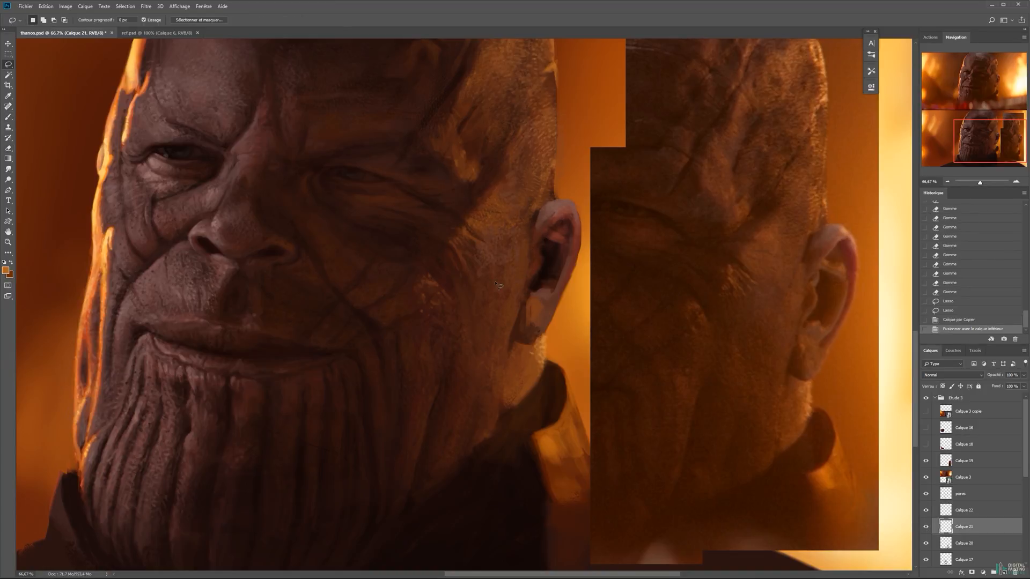
# Merge the two new texture layers and combine them with the pores layer.
pyautogui.click(952, 513)
pyautogui.hotkey('ctrl', 'e')
pyautogui.hotkey('ctrl', ']')
pyautogui.hotkey('ctrl', 'e')
pyautogui.press('b')
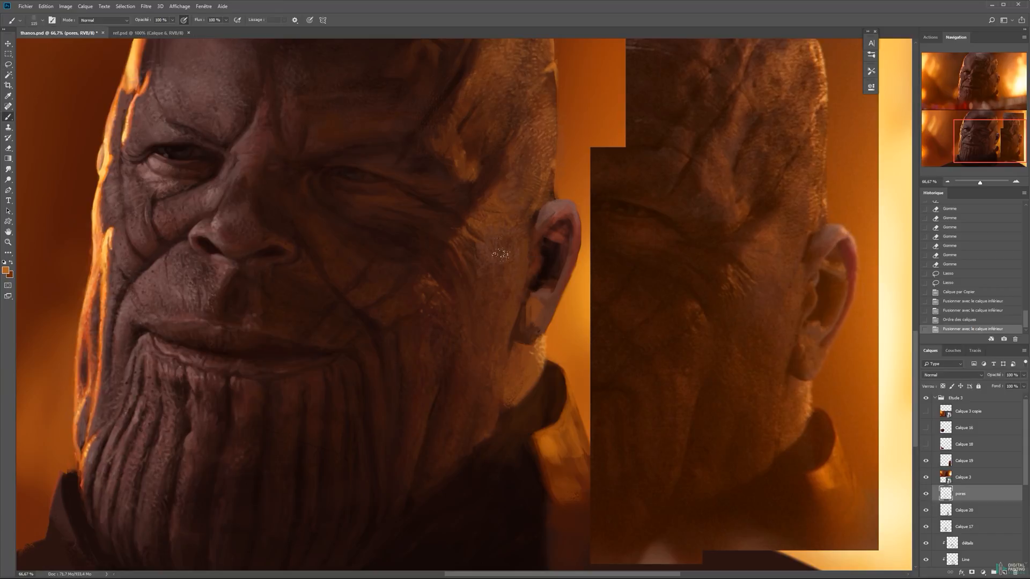
# Add pore texture along the shadowed cheek and neck with an enlarged brush, then erase the spill by the collar.
pyautogui.moveTo(448, 278)
pyautogui.mouseDown()
pyautogui.moveTo(458, 315)
pyautogui.moveTo(491, 343)
pyautogui.moveTo(520, 405)
pyautogui.mouseUp()
pyautogui.keyDown('alt'); pyautogui.click(518, 370); pyautogui.keyUp('alt')
pyautogui.press(']')
pyautogui.press(']')
pyautogui.press(']')
pyautogui.press(']')
pyautogui.press(']')
pyautogui.press('e')
pyautogui.moveTo(555, 375)
pyautogui.mouseDown()
pyautogui.moveTo(503, 426)
pyautogui.moveTo(547, 324)
pyautogui.moveTo(534, 397)
pyautogui.mouseUp()
# Lasso part of the new texture, reapply the last filter, deselect and choose a different brush preset.
pyautogui.press('l')
pyautogui.hotkey('ctrl', 'alt', 'f')
pyautogui.hotkey('ctrl', 'd')
pyautogui.press('b')
pyautogui.moveTo(543, 227)
pyautogui.mouseDown()
pyautogui.moveTo(613, 269)
pyautogui.moveTo(608, 288)
pyautogui.mouseUp()
pyautogui.rightClick(567, 266)
pyautogui.moveTo(781, 375); pyautogui.dragTo(783, 335)
pyautogui.click(680, 335)
# Sample a skin tone and paint fine details on the cheek and temple in front of the ear.
pyautogui.keyDown('alt'); pyautogui.click(536, 278); pyautogui.keyUp('alt')
pyautogui.moveTo(536, 278); pyautogui.dragTo(533, 277)
pyautogui.moveTo(534, 277); pyautogui.dragTo(547, 263)
pyautogui.moveTo(500, 223); pyautogui.dragTo(509, 231)
pyautogui.moveTo(546, 248)
pyautogui.mouseDown()
pyautogui.moveTo(538, 239)
pyautogui.moveTo(488, 241)
pyautogui.mouseUp()
pyautogui.moveTo(499, 215); pyautogui.dragTo(463, 230)
# Refine the temple beside the brow with a sampled tone, then pick a new foreground color.
pyautogui.keyDown('alt'); pyautogui.click(477, 230); pyautogui.keyUp('alt')
pyautogui.moveTo(465, 224); pyautogui.dragTo(472, 223)
pyautogui.moveTo(483, 228); pyautogui.dragTo(510, 233)
pyautogui.click(6, 271)
pyautogui.click(764, 351)
pyautogui.press('Return')
# Switch to another brush preset at size 25 and paint the creases beside the brow on the shadowed temple with sampled skin tones.
pyautogui.rightClick(463, 230)
pyautogui.click(558, 327)
pyautogui.write('25')
pyautogui.press('Return')
pyautogui.keyDown('alt'); pyautogui.click(478, 211); pyautogui.keyUp('alt')
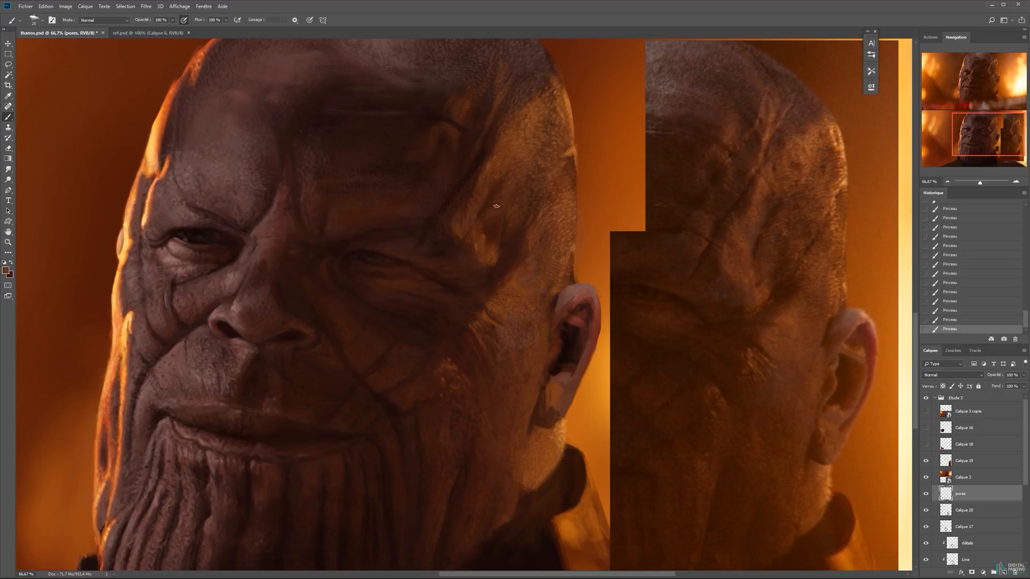
pyautogui.press(']')
pyautogui.press(']')
pyautogui.moveTo(490, 232); pyautogui.dragTo(498, 222)
pyautogui.keyDown('alt'); pyautogui.click(503, 238); pyautogui.keyUp('alt')
pyautogui.keyDown('alt'); pyautogui.click(512, 259); pyautogui.keyUp('alt')
# Sample skin tones with a smaller brush and paint over the lit side of the skull above the temple.
pyautogui.press('[')
pyautogui.press('[')
pyautogui.keyDown('alt'); pyautogui.click(502, 182); pyautogui.keyUp('alt')
pyautogui.keyDown('alt'); pyautogui.click(571, 150); pyautogui.keyUp('alt')
pyautogui.keyDown('alt'); pyautogui.click(504, 153); pyautogui.keyUp('alt')
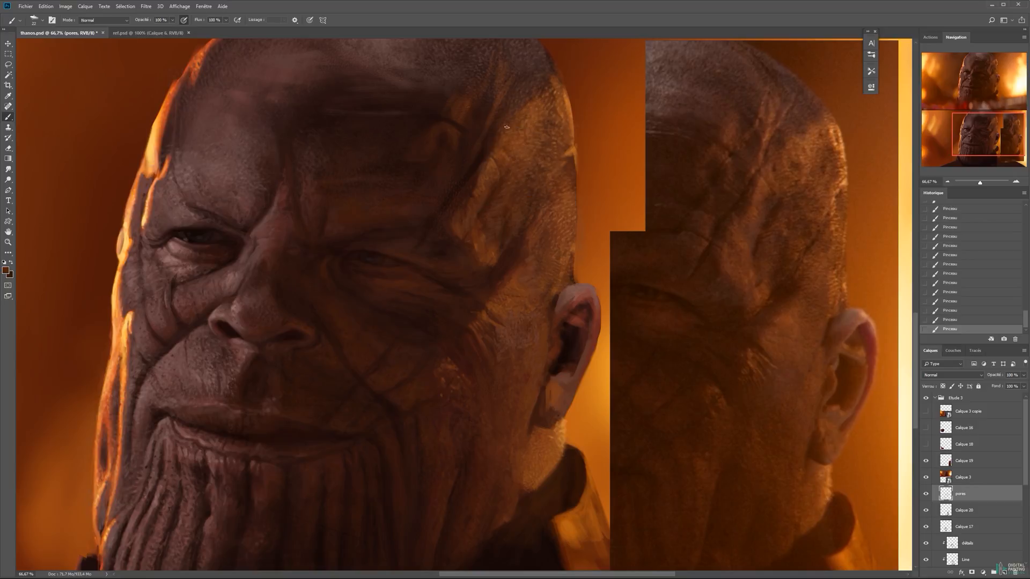
pyautogui.moveTo(546, 139); pyautogui.dragTo(512, 179)
# Pick a lighter orange, change the brush preset and paint highlights on the upper rear edge of the skull.
pyautogui.keyDown('alt'); pyautogui.click(515, 150); pyautogui.keyUp('alt')
pyautogui.click(6, 271)
pyautogui.click(744, 308)
pyautogui.press('Return')
pyautogui.rightClick(531, 139)
pyautogui.click(624, 216)
pyautogui.press('Return')
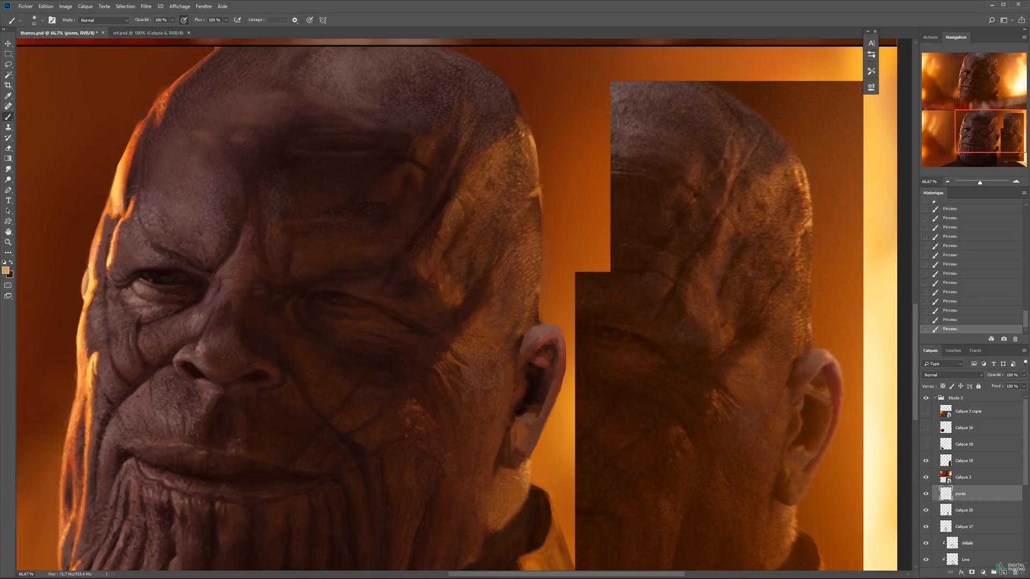
pyautogui.press('x')
pyautogui.keyDown('alt'); pyautogui.click(526, 135); pyautogui.keyUp('alt')
pyautogui.press('x')
pyautogui.moveTo(523, 127); pyautogui.dragTo(528, 128)
# Paint fine light accents on the small wrinkles along the rear edge of the skull with a smaller brush.
pyautogui.press('[')
pyautogui.press('[')
pyautogui.press('[')
pyautogui.press('x')
pyautogui.press('x')
pyautogui.moveTo(535, 192); pyautogui.dragTo(539, 189)
pyautogui.press('x')
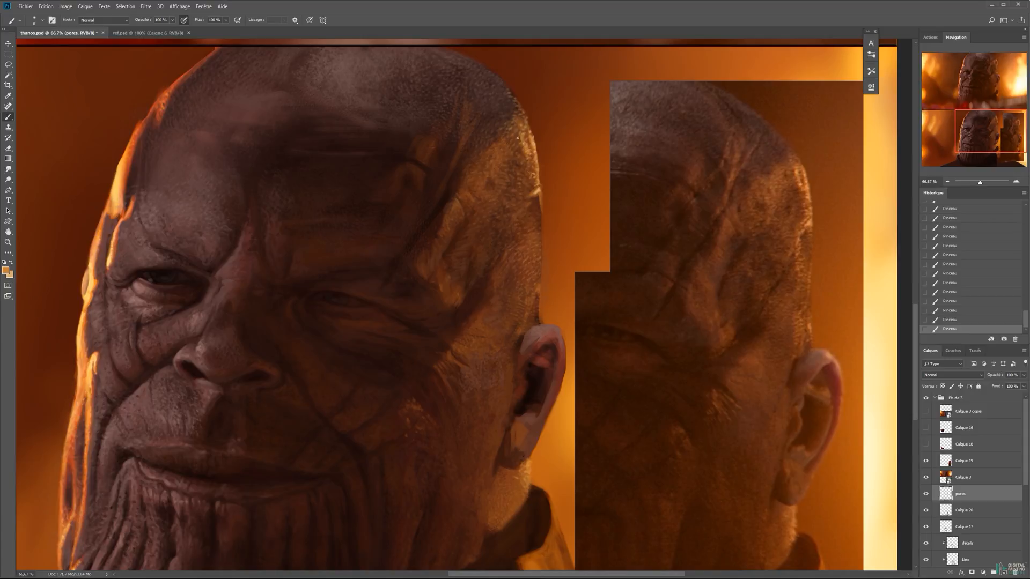
pyautogui.press('x')
pyautogui.moveTo(530, 204); pyautogui.dragTo(524, 225)
# Enlarge the brush, add rim highlights down the back of the head, and erase the spill above the ear.
pyautogui.press('x')
pyautogui.rightClick(533, 209)
pyautogui.press('Escape')
pyautogui.press(']')
pyautogui.press(']')
pyautogui.press(']')
pyautogui.press('x')
pyautogui.press('x')
pyautogui.press('x')
pyautogui.moveTo(537, 239); pyautogui.dragTo(539, 256)
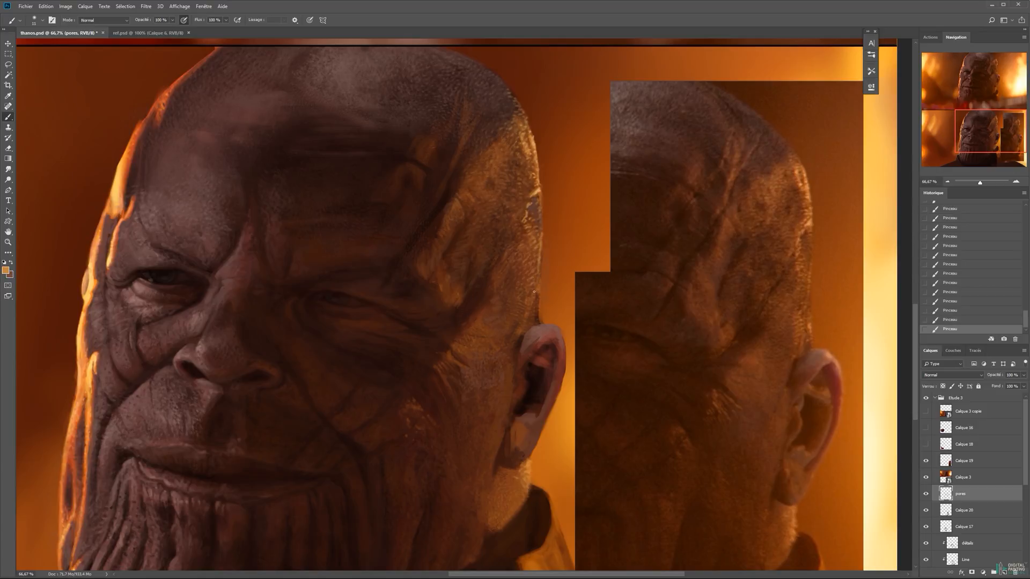
pyautogui.press('e')
pyautogui.moveTo(552, 278)
pyautogui.mouseDown()
pyautogui.moveTo(551, 288)
pyautogui.moveTo(553, 272)
pyautogui.mouseUp()
# Dab short highlight strokes along the rear contour of the head and its wrinkles above the ear.
pyautogui.press('b')
pyautogui.moveTo(538, 268); pyautogui.dragTo(538, 277)
pyautogui.moveTo(538, 236); pyautogui.dragTo(538, 246)
pyautogui.moveTo(529, 216); pyautogui.dragTo(531, 218)
pyautogui.moveTo(530, 211); pyautogui.dragTo(529, 215)
pyautogui.moveTo(532, 205); pyautogui.dragTo(530, 209)
pyautogui.moveTo(534, 202); pyautogui.dragTo(534, 206)
pyautogui.moveTo(536, 206); pyautogui.dragTo(536, 211)
pyautogui.moveTo(534, 209); pyautogui.dragTo(533, 212)
pyautogui.moveTo(533, 209); pyautogui.dragTo(525, 231)
# Clear the selection, switch to layer Calque 20 and paint over the dark crease running down the temple.
pyautogui.press('x')
pyautogui.press('l')
pyautogui.hotkey('ctrl', 'd')
pyautogui.press('e')
pyautogui.press('b')
pyautogui.click(944, 508)
pyautogui.moveTo(466, 256)
pyautogui.mouseDown()
pyautogui.moveTo(462, 266)
pyautogui.moveTo(497, 258)
pyautogui.mouseUp()
pyautogui.rightClick(509, 248)
pyautogui.moveTo(498, 254); pyautogui.dragTo(491, 271)
pyautogui.moveTo(495, 264); pyautogui.dragTo(487, 278)
pyautogui.moveTo(490, 274); pyautogui.dragTo(481, 290)
# Refine the lower end of the temple crease with short strokes in a sampled tone.
pyautogui.keyDown('alt'); pyautogui.click(476, 290); pyautogui.keyUp('alt')
pyautogui.moveTo(479, 284); pyautogui.dragTo(473, 293)
pyautogui.moveTo(497, 259); pyautogui.dragTo(490, 270)
pyautogui.moveTo(494, 265); pyautogui.dragTo(487, 274)
pyautogui.moveTo(490, 269); pyautogui.dragTo(483, 279)
pyautogui.moveTo(488, 265); pyautogui.dragTo(484, 271)
pyautogui.keyDown('alt'); pyautogui.click(476, 289); pyautogui.keyUp('alt')
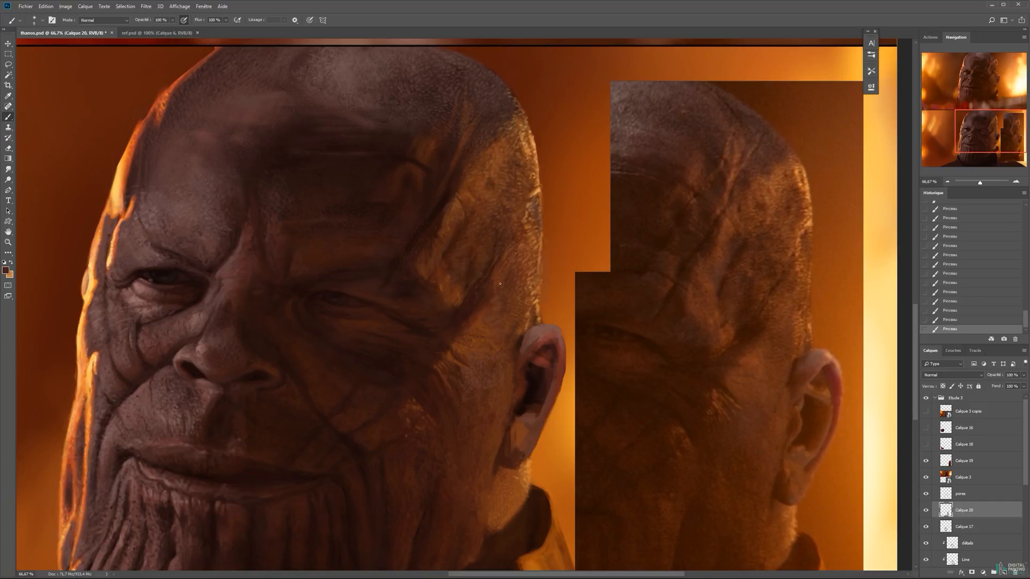
# Choose a textured brush preset and paint skin variation across the temple and the side of the head above the ear.
pyautogui.rightClick(512, 273)
pyautogui.moveTo(706, 419); pyautogui.dragTo(701, 431)
pyautogui.click(568, 385)
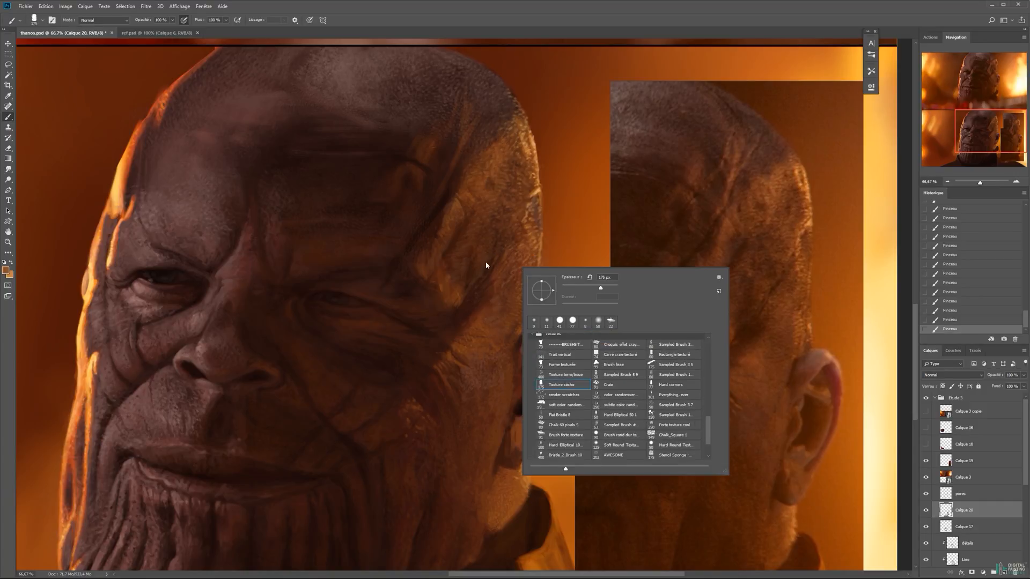
pyautogui.click(485, 263)
pyautogui.rightClick(519, 282)
pyautogui.click(582, 384)
pyautogui.click(588, 376)
pyautogui.click(502, 289)
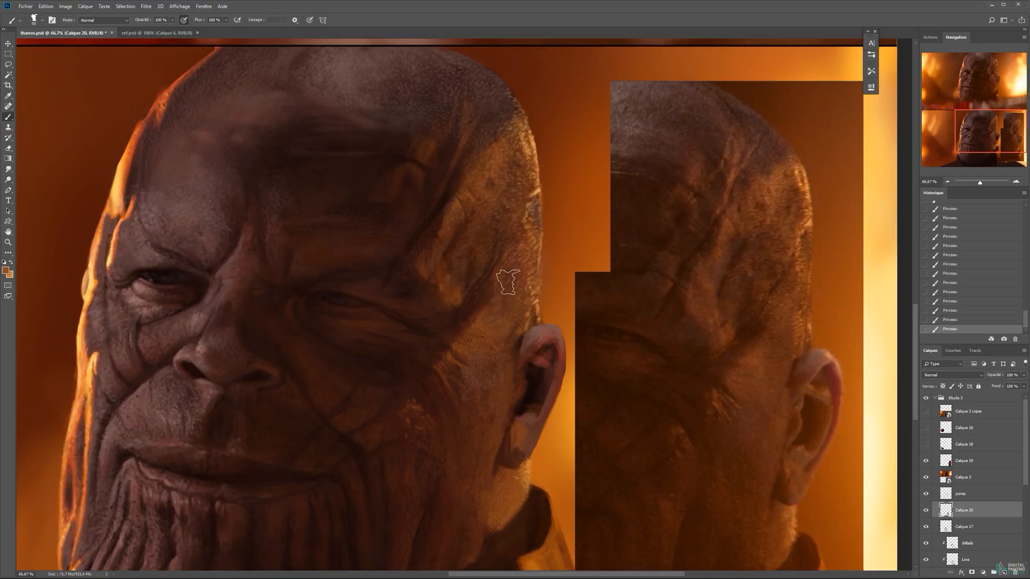
pyautogui.moveTo(461, 261); pyautogui.dragTo(485, 261)
pyautogui.moveTo(515, 194); pyautogui.dragTo(528, 283)
pyautogui.keyDown('alt'); pyautogui.click(523, 235); pyautogui.keyUp('alt')
pyautogui.moveTo(524, 234)
pyautogui.mouseDown()
pyautogui.moveTo(506, 242)
pyautogui.moveTo(522, 221)
pyautogui.mouseUp()
# Create a new layer and paint textured strokes with sampled tones across the upper side of the head.
pyautogui.hotkey('ctrl', 'shift', 'n')
pyautogui.press('Return')
pyautogui.moveTo(514, 232); pyautogui.dragTo(496, 248)
pyautogui.moveTo(500, 251); pyautogui.dragTo(503, 235)
pyautogui.keyDown('alt'); pyautogui.click(499, 215); pyautogui.keyUp('alt')
pyautogui.keyDown('alt'); pyautogui.click(429, 166); pyautogui.keyUp('alt')
pyautogui.moveTo(435, 177); pyautogui.dragTo(502, 208)
pyautogui.keyDown('alt'); pyautogui.click(465, 188); pyautogui.keyUp('alt')
# Sample nearby skin tones and work textured strokes into the side of the skull and the forehead edge.
pyautogui.moveTo(504, 204); pyautogui.dragTo(510, 210)
pyautogui.moveTo(511, 206)
pyautogui.mouseDown()
pyautogui.moveTo(511, 224)
pyautogui.moveTo(514, 215)
pyautogui.mouseUp()
pyautogui.keyDown('alt'); pyautogui.click(538, 244); pyautogui.keyUp('alt')
pyautogui.moveTo(500, 225); pyautogui.dragTo(437, 251)
pyautogui.keyDown('alt'); pyautogui.click(527, 339); pyautogui.keyUp('alt')
pyautogui.moveTo(446, 210); pyautogui.dragTo(436, 225)
pyautogui.keyDown('alt'); pyautogui.click(375, 192); pyautogui.keyUp('alt')
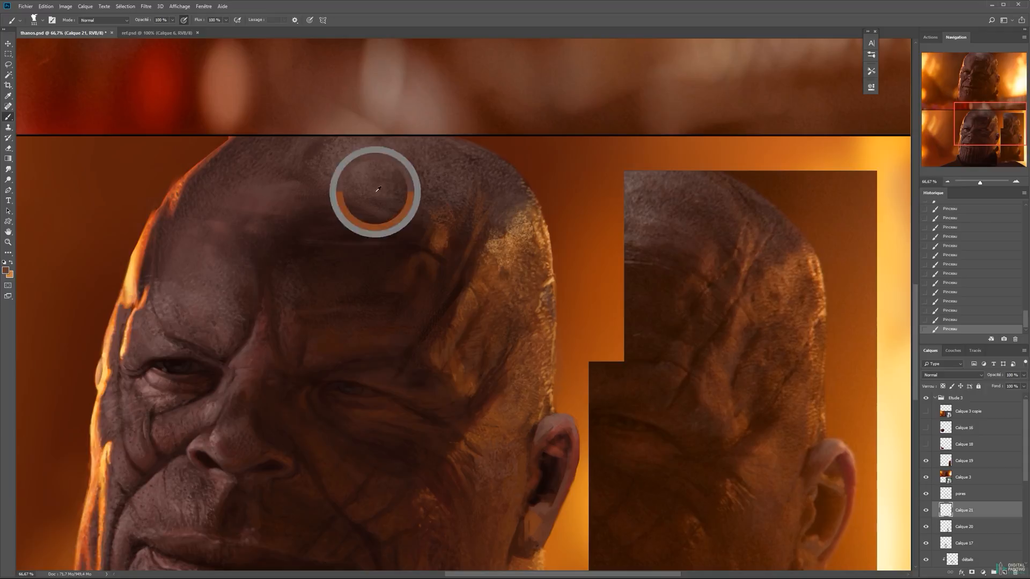
pyautogui.moveTo(422, 265); pyautogui.dragTo(429, 280)
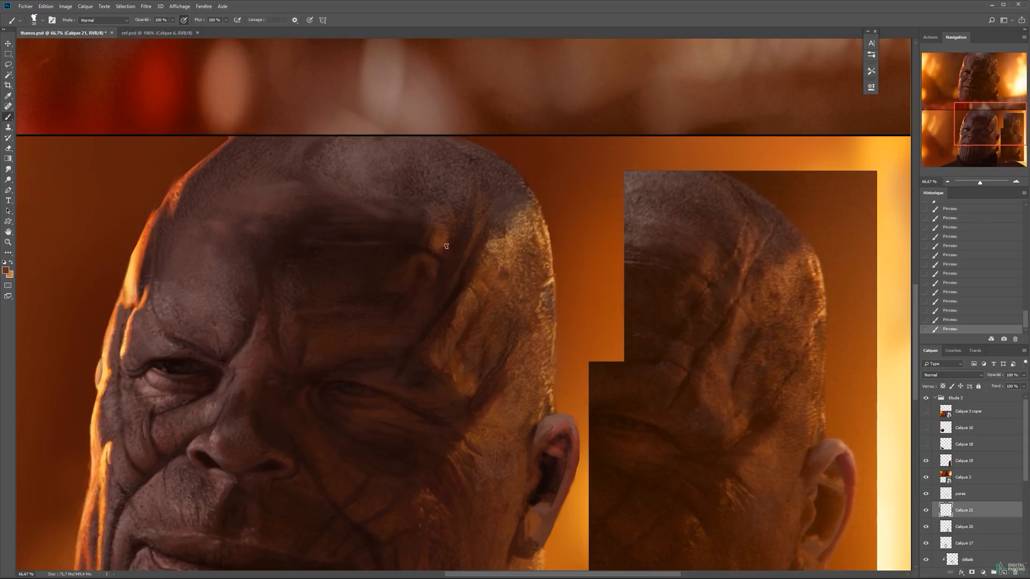
# Pick a brighter orange foreground color and paint a highlight on the forehead bump above the far brow.
pyautogui.click(6, 270)
pyautogui.click(731, 314)
pyautogui.click(878, 288)
pyautogui.rightClick(481, 219)
pyautogui.moveTo(444, 238); pyautogui.dragTo(439, 253)
# Erase excess paint on the upper side of the skull, toggling the layer's visibility to compare.
pyautogui.press('e')
pyautogui.moveTo(525, 218); pyautogui.dragTo(493, 258)
pyautogui.click(526, 236)
pyautogui.hotkey('ctrl', ',')
pyautogui.hotkey('ctrl', ',')
pyautogui.moveTo(505, 208); pyautogui.dragTo(486, 215)
pyautogui.moveTo(487, 217); pyautogui.dragTo(498, 196)
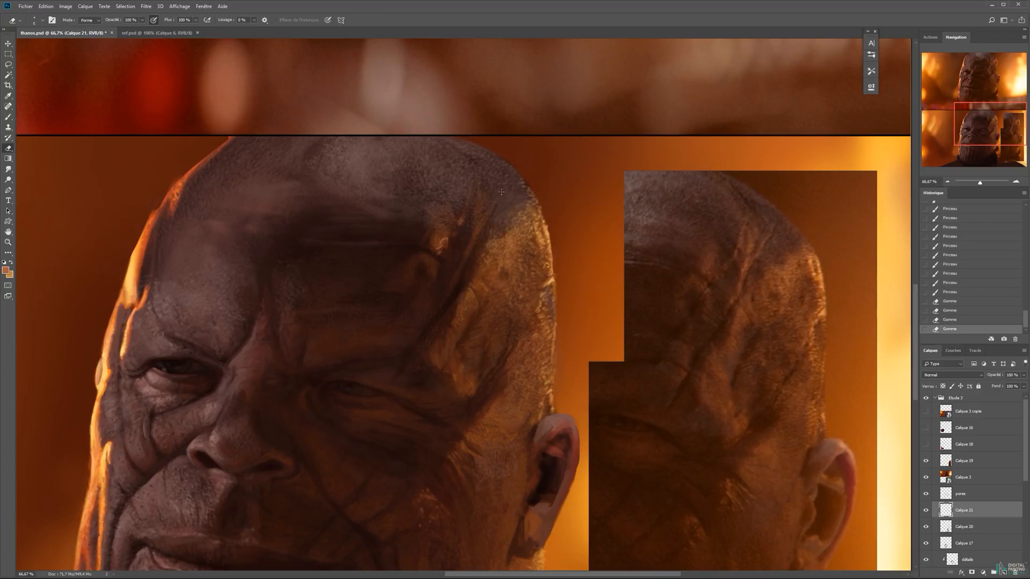
# Adjust the eraser's brush tip and clean up paint on the upper temple.
pyautogui.rightClick(493, 247)
pyautogui.click(492, 257)
pyautogui.click(531, 273)
pyautogui.click(534, 215)
pyautogui.click(494, 343)
pyautogui.click(490, 338)
# Pick a brighter orange foreground color and paint thin highlight strokes along the raised vein above the far temple.
pyautogui.press('b')
pyautogui.click(5, 270)
pyautogui.click(750, 323)
pyautogui.click(878, 287)
pyautogui.moveTo(443, 234); pyautogui.dragTo(440, 250)
pyautogui.moveTo(461, 216); pyautogui.dragTo(459, 223)
pyautogui.moveTo(462, 220); pyautogui.dragTo(472, 194)
pyautogui.moveTo(472, 195); pyautogui.dragTo(469, 205)
pyautogui.moveTo(479, 198); pyautogui.dragTo(475, 218)
pyautogui.press('2')
pyautogui.moveTo(485, 211); pyautogui.dragTo(468, 252)
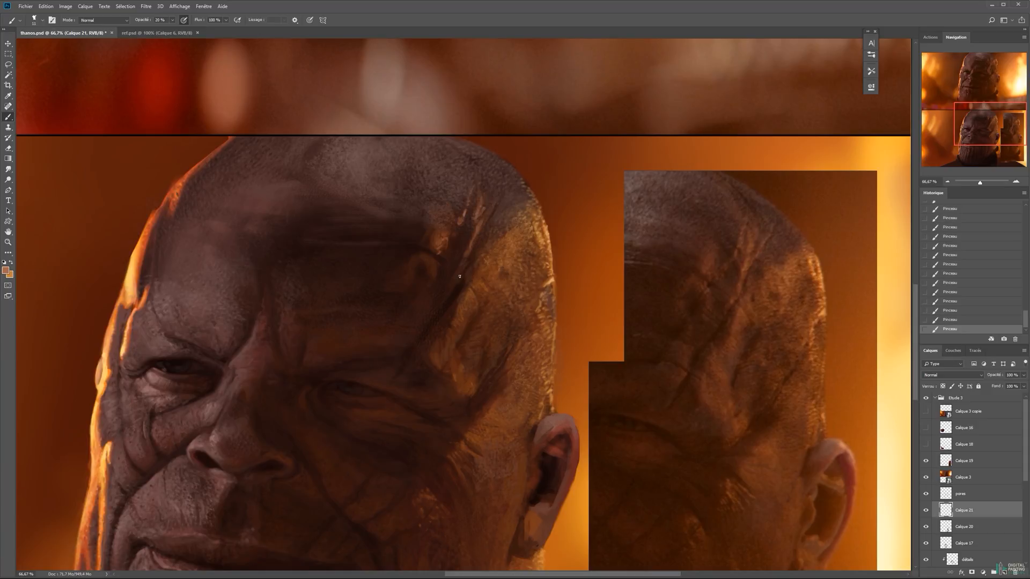
# Sample temple tones, resize the brush and paint a dark accent beside the upper end of the raised vein.
pyautogui.keyDown('alt'); pyautogui.click(461, 275); pyautogui.keyUp('alt')
pyautogui.press('x')
pyautogui.keyDown('alt'); pyautogui.click(468, 257); pyautogui.keyUp('alt')
pyautogui.press('x')
pyautogui.rightClick(500, 200)
pyautogui.moveTo(553, 223); pyautogui.dragTo(551, 223)
pyautogui.moveTo(487, 217); pyautogui.dragTo(499, 196)
# Erase excess paint on the upper side of the skull and make the Calque 21 layer active again for painting.
pyautogui.keyDown('alt'); pyautogui.click(473, 158); pyautogui.keyUp('alt')
pyautogui.press('e')
pyautogui.moveTo(487, 170)
pyautogui.mouseDown()
pyautogui.moveTo(476, 156)
pyautogui.moveTo(484, 170)
pyautogui.mouseUp()
pyautogui.keyDown('ctrl'); pyautogui.click(475, 156); pyautogui.keyUp('ctrl')
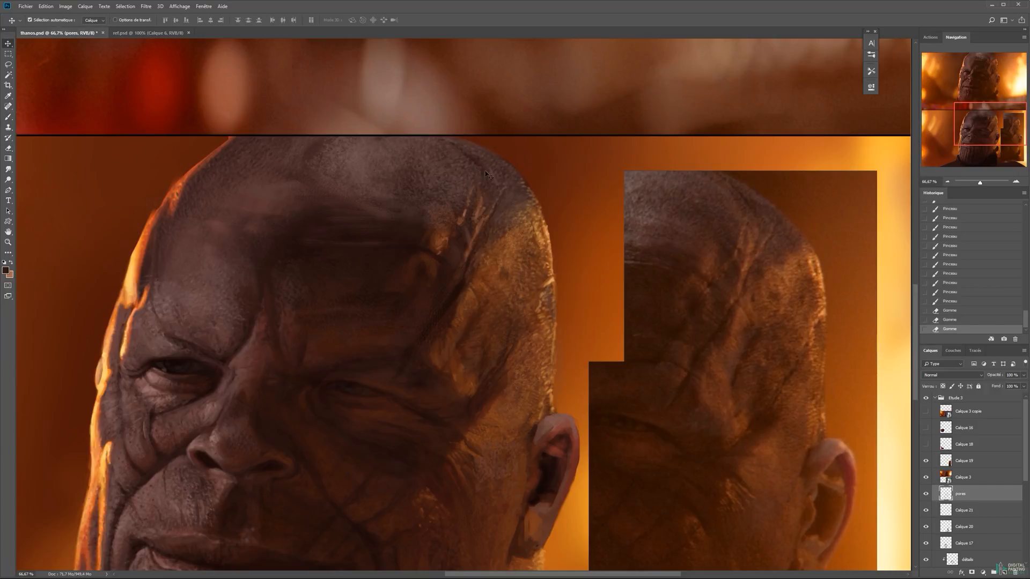
pyautogui.keyDown('ctrl'); pyautogui.click(470, 232); pyautogui.keyUp('ctrl')
pyautogui.keyDown('ctrl'); pyautogui.click(487, 219); pyautogui.keyUp('ctrl')
pyautogui.keyDown('ctrl'); pyautogui.click(512, 220); pyautogui.keyUp('ctrl')
pyautogui.press('b')
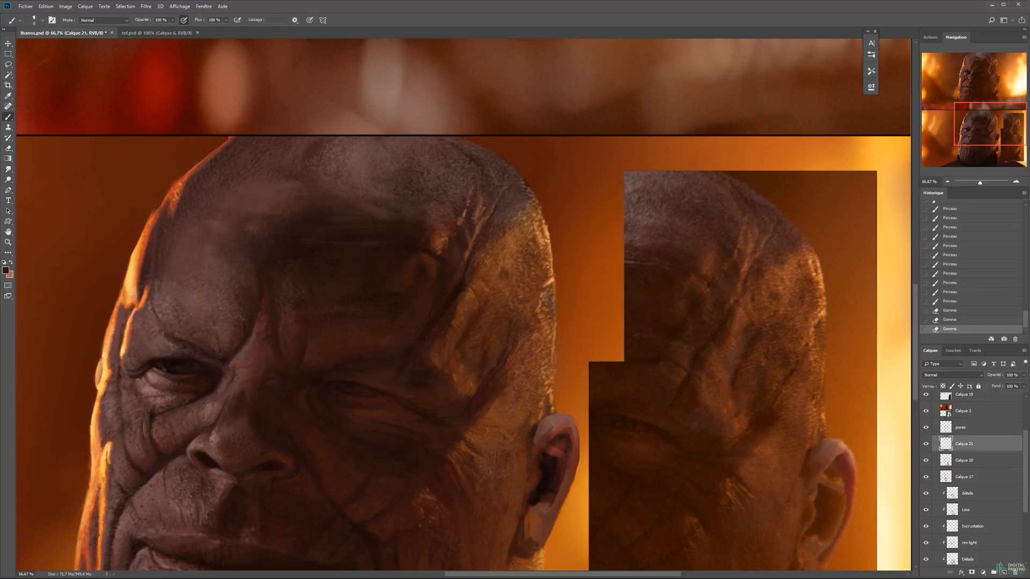
# Paint strokes with sampled tones around the raised vein between the forehead bump and the upper skull.
pyautogui.moveTo(479, 207); pyautogui.dragTo(472, 221)
pyautogui.moveTo(465, 210)
pyautogui.mouseDown()
pyautogui.moveTo(460, 221)
pyautogui.moveTo(468, 216)
pyautogui.mouseUp()
pyautogui.moveTo(456, 200); pyautogui.dragTo(462, 212)
pyautogui.keyDown('alt'); pyautogui.click(448, 216); pyautogui.keyUp('alt')
pyautogui.keyDown('alt'); pyautogui.rightClick(453, 209); pyautogui.keyUp('alt')
pyautogui.press('e')
pyautogui.press('b')
pyautogui.moveTo(489, 163); pyautogui.dragTo(473, 207)
pyautogui.keyDown('alt'); pyautogui.rightClick(476, 191); pyautogui.keyUp('alt')
pyautogui.moveTo(466, 218); pyautogui.dragTo(460, 230)
# Pick an orange foreground color and paint warm strokes beside the vein, sampling nearby skin tones to blend.
pyautogui.keyDown('alt'); pyautogui.rightClick(481, 207); pyautogui.keyUp('alt')
pyautogui.moveTo(484, 195); pyautogui.dragTo(470, 216)
pyautogui.click(5, 270)
pyautogui.press('Return')
pyautogui.moveTo(474, 208)
pyautogui.mouseDown()
pyautogui.moveTo(468, 222)
pyautogui.moveTo(486, 217)
pyautogui.mouseUp()
pyautogui.keyDown('alt'); pyautogui.click(470, 213); pyautogui.keyUp('alt')
pyautogui.keyDown('alt'); pyautogui.click(495, 217); pyautogui.keyUp('alt')
pyautogui.moveTo(497, 210); pyautogui.dragTo(488, 213)
# Paint a row of short orange strokes from the vein up toward the lit edge of the skull.
pyautogui.press('e')
pyautogui.press('b')
pyautogui.moveTo(499, 201); pyautogui.dragTo(491, 210)
pyautogui.moveTo(499, 201); pyautogui.dragTo(495, 206)
pyautogui.moveTo(504, 196); pyautogui.dragTo(500, 202)
pyautogui.moveTo(509, 192); pyautogui.dragTo(505, 198)
pyautogui.moveTo(514, 188); pyautogui.dragTo(509, 194)
pyautogui.moveTo(519, 184); pyautogui.dragTo(515, 190)
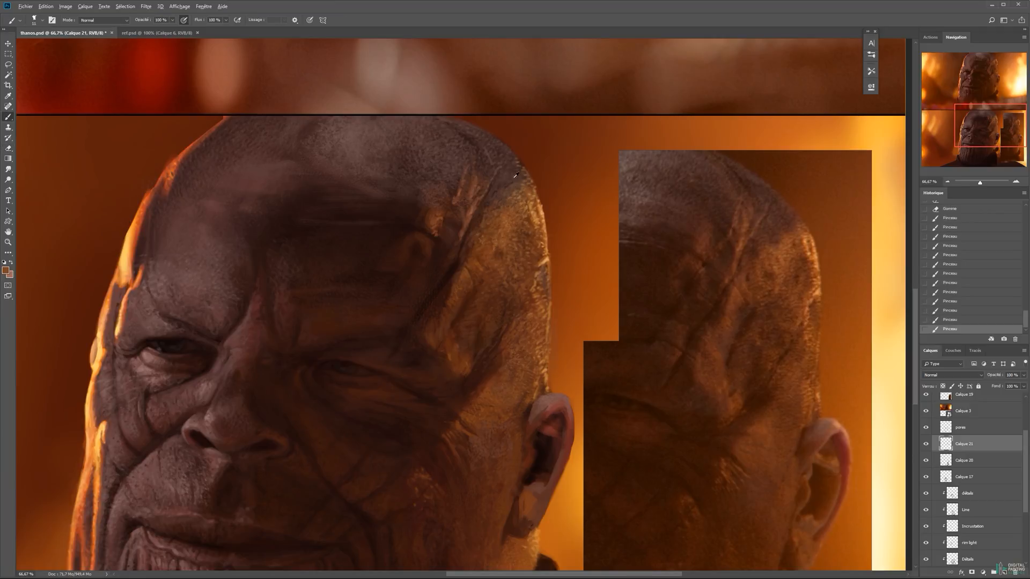
# Sample dark temple tones and define the shadowed side of the vein beside the forehead bump.
pyautogui.moveTo(451, 224); pyautogui.dragTo(436, 200)
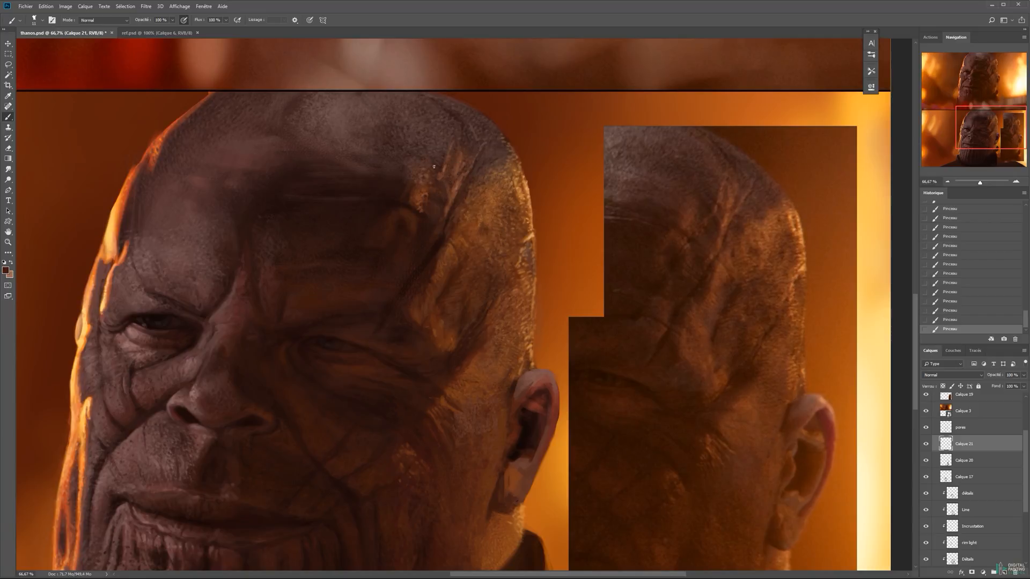
pyautogui.moveTo(428, 187); pyautogui.dragTo(435, 183)
pyautogui.keyDown('alt'); pyautogui.click(441, 229); pyautogui.keyUp('alt')
pyautogui.keyDown('alt'); pyautogui.click(436, 234); pyautogui.keyUp('alt')
pyautogui.moveTo(442, 229); pyautogui.dragTo(431, 183)
pyautogui.press('l')
pyautogui.hotkey('ctrl', 'alt', 'f')
pyautogui.hotkey('ctrl', 'd')
# Paint short strokes with sampled tones along the temple crease just beyond the far brow.
pyautogui.press('b')
pyautogui.keyDown('alt'); pyautogui.click(434, 262); pyautogui.keyUp('alt')
pyautogui.moveTo(440, 250); pyautogui.dragTo(437, 253)
pyautogui.moveTo(440, 246); pyautogui.dragTo(436, 251)
pyautogui.moveTo(439, 243); pyautogui.dragTo(433, 247)
pyautogui.moveTo(435, 239); pyautogui.dragTo(419, 260)
pyautogui.moveTo(428, 243); pyautogui.dragTo(421, 250)
pyautogui.moveTo(421, 244); pyautogui.dragTo(418, 249)
pyautogui.moveTo(419, 243); pyautogui.dragTo(415, 247)
pyautogui.moveTo(414, 239); pyautogui.dragTo(417, 243)
pyautogui.moveTo(417, 240); pyautogui.dragTo(414, 236)
pyautogui.keyDown('alt'); pyautogui.click(418, 241); pyautogui.keyUp('alt')
pyautogui.keyDown('alt'); pyautogui.click(361, 266); pyautogui.keyUp('alt')
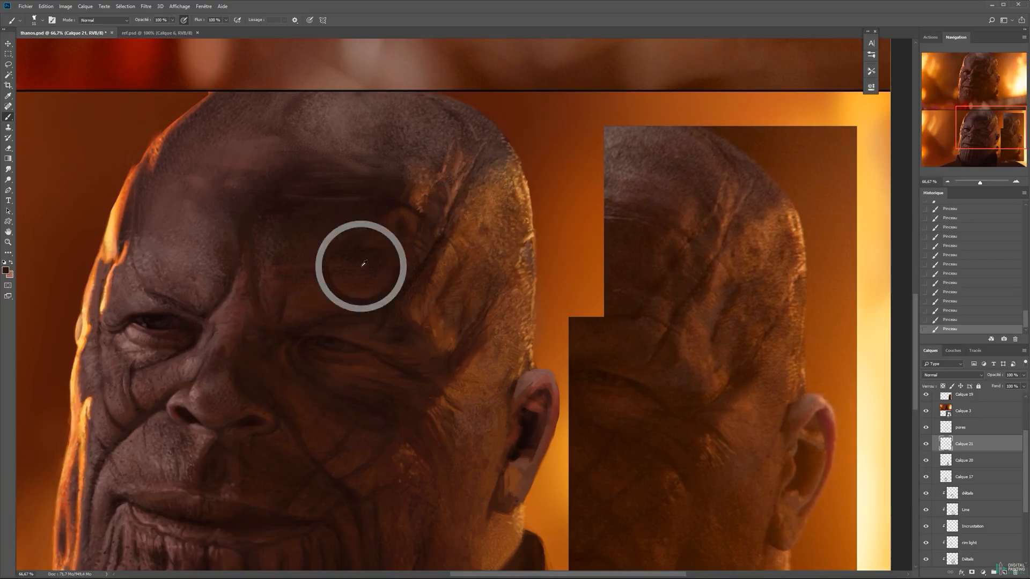
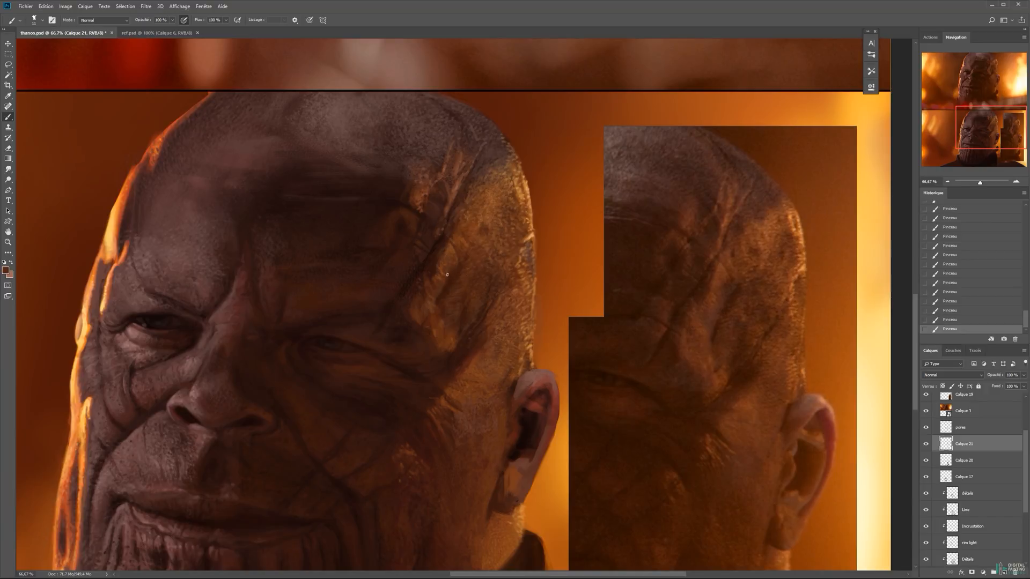
# Sample a temple tone and erase excess paint around the creases beside the far eye.
pyautogui.moveTo(435, 297); pyautogui.dragTo(411, 258)
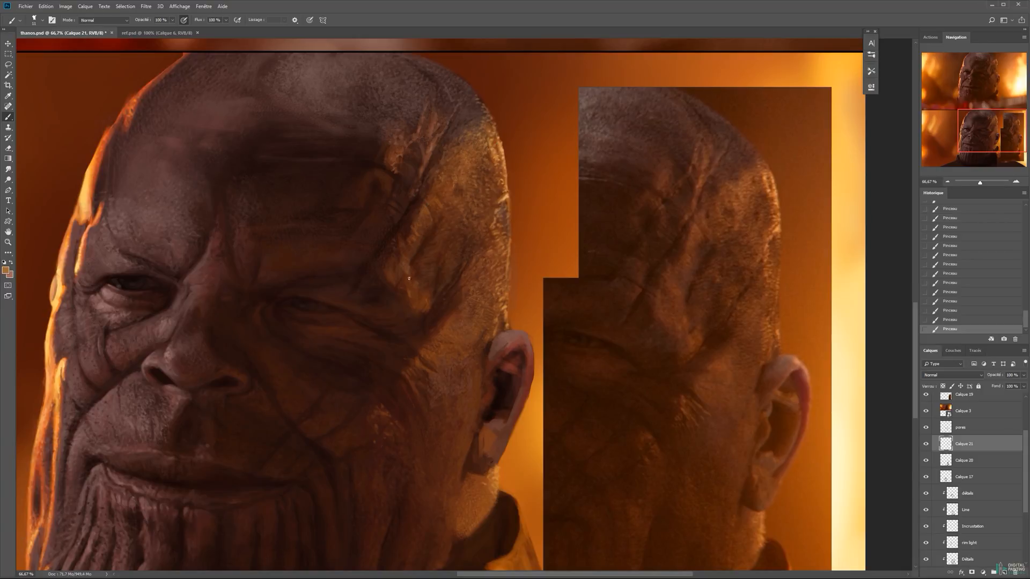
pyautogui.keyDown('alt'); pyautogui.click(425, 279); pyautogui.keyUp('alt')
pyautogui.press('e')
pyautogui.moveTo(389, 305)
pyautogui.mouseDown()
pyautogui.moveTo(402, 295)
pyautogui.moveTo(409, 306)
pyautogui.moveTo(377, 292)
pyautogui.moveTo(389, 298)
pyautogui.mouseUp()
pyautogui.press('b')
pyautogui.hotkey('ctrl', 'z')
pyautogui.press('e')
pyautogui.press('l')
pyautogui.moveTo(387, 290)
pyautogui.mouseDown()
pyautogui.moveTo(414, 320)
pyautogui.moveTo(393, 308)
pyautogui.moveTo(444, 338)
pyautogui.moveTo(424, 333)
pyautogui.moveTo(442, 302)
pyautogui.mouseUp()
pyautogui.hotkey('ctrl', 'alt', 'f')
pyautogui.hotkey('ctrl', 'alt', 'f')
pyautogui.hotkey('ctrl', 'alt', 'f')
pyautogui.hotkey('ctrl', 'd')
# Refine the temple folds above the far eye with sampled warm tones, alternating brush and eraser strokes.
pyautogui.press('b')
pyautogui.keyDown('alt'); pyautogui.click(414, 311); pyautogui.keyUp('alt')
pyautogui.press('e')
pyautogui.press('b')
pyautogui.press('l')
pyautogui.hotkey('ctrl', 'alt', 'f')
pyautogui.hotkey('ctrl', 'd')
pyautogui.press('e')
pyautogui.press('b')
pyautogui.keyDown('alt'); pyautogui.click(403, 259); pyautogui.keyUp('alt')
pyautogui.moveTo(400, 259)
pyautogui.mouseDown()
pyautogui.moveTo(426, 251)
pyautogui.moveTo(395, 253)
pyautogui.moveTo(420, 222)
pyautogui.mouseUp()
pyautogui.moveTo(420, 232)
pyautogui.mouseDown()
pyautogui.moveTo(432, 237)
pyautogui.moveTo(427, 252)
pyautogui.moveTo(411, 235)
pyautogui.moveTo(406, 247)
pyautogui.moveTo(413, 234)
pyautogui.mouseUp()
pyautogui.press('e')
pyautogui.press('b')
pyautogui.moveTo(432, 326); pyautogui.dragTo(416, 288)
# Choose another brush tip, pick a color based on the reference ear and paint the ear's outer rim.
pyautogui.keyDown('alt'); pyautogui.click(422, 346); pyautogui.keyUp('alt')
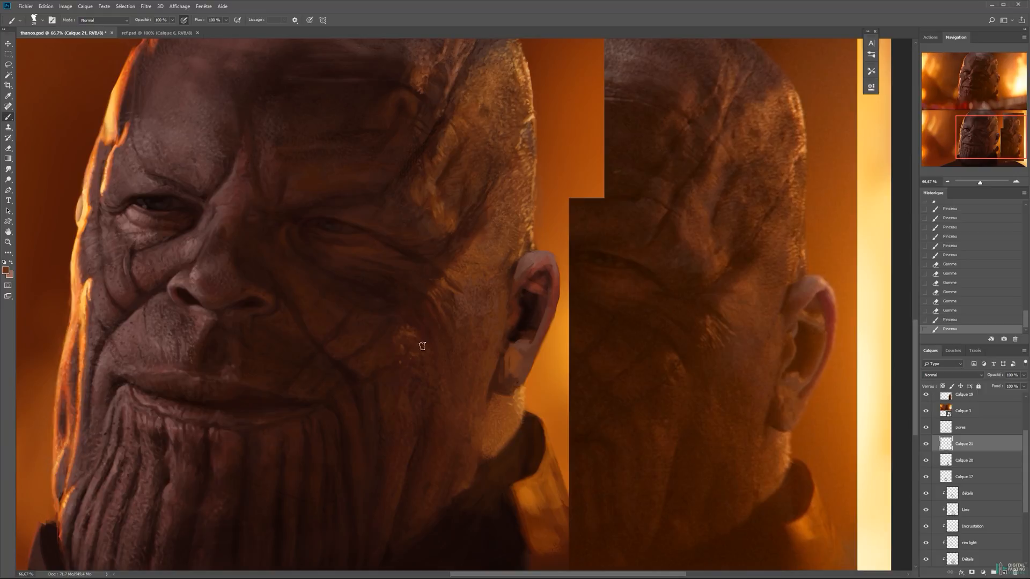
pyautogui.rightClick(536, 265)
pyautogui.moveTo(720, 406); pyautogui.dragTo(722, 337)
pyautogui.click(635, 337)
pyautogui.press('Return')
pyautogui.keyDown('alt'); pyautogui.click(829, 317); pyautogui.keyUp('alt')
pyautogui.click(6, 270)
pyautogui.click(749, 324)
pyautogui.click(878, 287)
pyautogui.moveTo(547, 263); pyautogui.dragTo(558, 305)
pyautogui.moveTo(560, 298); pyautogui.dragTo(554, 314)
# Pick a new foreground color, resize the brush and paint the upper curve of the ear's rim.
pyautogui.click(5, 270)
pyautogui.click(729, 303)
pyautogui.click(878, 288)
pyautogui.rightClick(553, 251)
pyautogui.moveTo(541, 251)
pyautogui.mouseDown()
pyautogui.moveTo(597, 272)
pyautogui.moveTo(546, 252)
pyautogui.mouseUp()
pyautogui.press('Return')
pyautogui.moveTo(532, 253)
pyautogui.mouseDown()
pyautogui.moveTo(551, 253)
pyautogui.moveTo(559, 270)
pyautogui.mouseUp()
pyautogui.press('x')
pyautogui.press('x')
# Sample skin tones around the ear and paint the inner fold and the lower part of the ear.
pyautogui.keyDown('alt'); pyautogui.click(550, 258); pyautogui.keyUp('alt')
pyautogui.keyDown('alt'); pyautogui.click(529, 230); pyautogui.keyUp('alt')
pyautogui.moveTo(531, 283)
pyautogui.mouseDown()
pyautogui.moveTo(544, 286)
pyautogui.moveTo(527, 284)
pyautogui.moveTo(540, 305)
pyautogui.mouseUp()
pyautogui.keyDown('alt'); pyautogui.click(530, 298); pyautogui.keyUp('alt')
pyautogui.keyDown('alt'); pyautogui.click(535, 289); pyautogui.keyUp('alt')
pyautogui.moveTo(538, 316); pyautogui.dragTo(531, 335)
pyautogui.moveTo(545, 294); pyautogui.dragTo(535, 318)
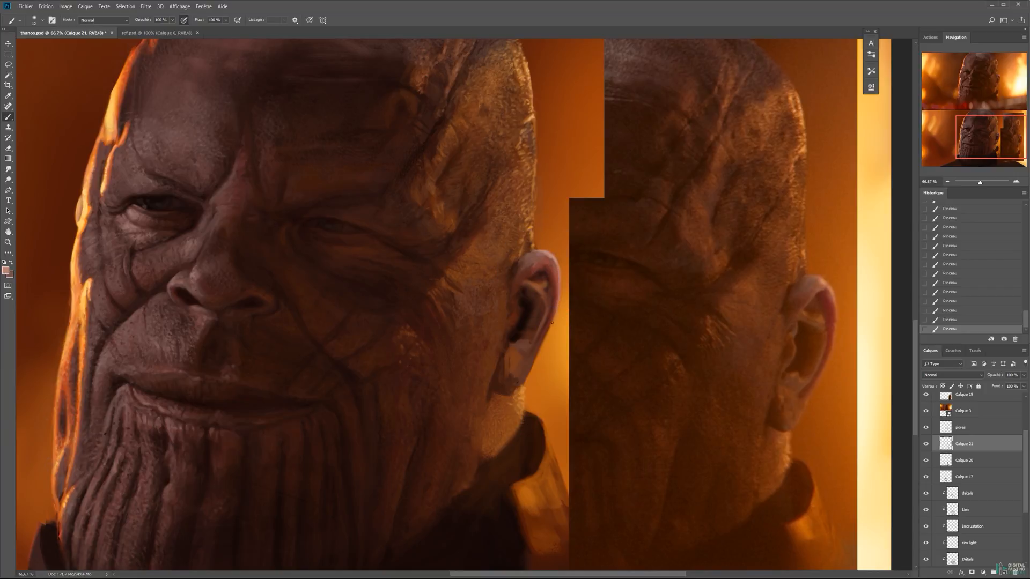
# Sample ear tones, switch the brush tip and paint the shading inside the ear's hollow.
pyautogui.keyDown('alt'); pyautogui.click(547, 286); pyautogui.keyUp('alt')
pyautogui.keyDown('alt'); pyautogui.click(548, 282); pyautogui.keyUp('alt')
pyautogui.keyDown('alt'); pyautogui.click(529, 276); pyautogui.keyUp('alt')
pyautogui.moveTo(527, 278); pyautogui.dragTo(518, 291)
pyautogui.rightClick(523, 301)
pyautogui.doubleClick(609, 371)
pyautogui.keyDown('alt'); pyautogui.click(560, 275); pyautogui.keyUp('alt')
pyautogui.keyDown('alt'); pyautogui.click(549, 274); pyautogui.keyUp('alt')
pyautogui.moveTo(516, 310)
pyautogui.mouseDown()
pyautogui.moveTo(502, 289)
pyautogui.moveTo(494, 323)
pyautogui.mouseUp()
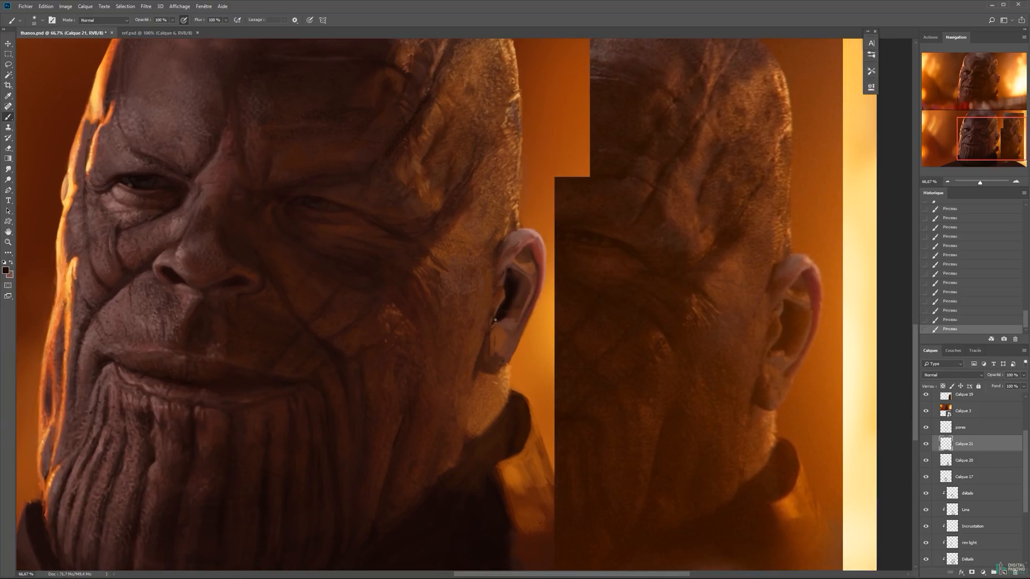
# Set the brush size to 10 and rework the front edge of the ear's hollow with sampled tones.
pyautogui.keyDown('alt'); pyautogui.click(496, 321); pyautogui.keyUp('alt')
pyautogui.rightClick(500, 315)
pyautogui.write('10')
pyautogui.press('Return')
pyautogui.keyDown('alt'); pyautogui.click(506, 319); pyautogui.keyUp('alt')
# Sample ear tones, pick a new foreground color and paint the shading in the upper part of the ear's hollow.
pyautogui.keyDown('alt'); pyautogui.click(526, 288); pyautogui.keyUp('alt')
pyautogui.keyDown('alt'); pyautogui.rightClick(525, 289); pyautogui.keyUp('alt')
pyautogui.keyDown('alt'); pyautogui.click(514, 300); pyautogui.keyUp('alt')
pyautogui.click(5, 270)
pyautogui.click(760, 360)
pyautogui.click(878, 288)
pyautogui.keyDown('alt'); pyautogui.click(527, 269); pyautogui.keyUp('alt')
pyautogui.moveTo(526, 278); pyautogui.dragTo(522, 288)
pyautogui.keyDown('alt'); pyautogui.rightClick(526, 292); pyautogui.keyUp('alt')
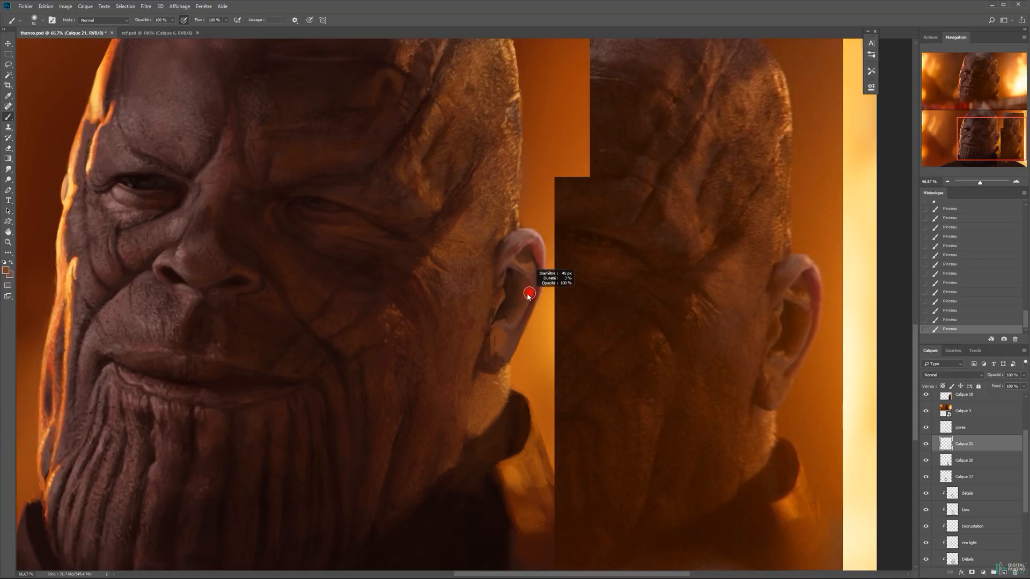
# Paint the front of the earlobe below the hollow with sampled skin tones and a smaller brush.
pyautogui.keyDown('alt'); pyautogui.click(496, 330); pyautogui.keyUp('alt')
pyautogui.moveTo(496, 330); pyautogui.dragTo(500, 347)
pyautogui.keyDown('alt'); pyautogui.click(498, 335); pyautogui.keyUp('alt')
pyautogui.keyDown('alt'); pyautogui.rightClick(498, 335); pyautogui.keyUp('alt')
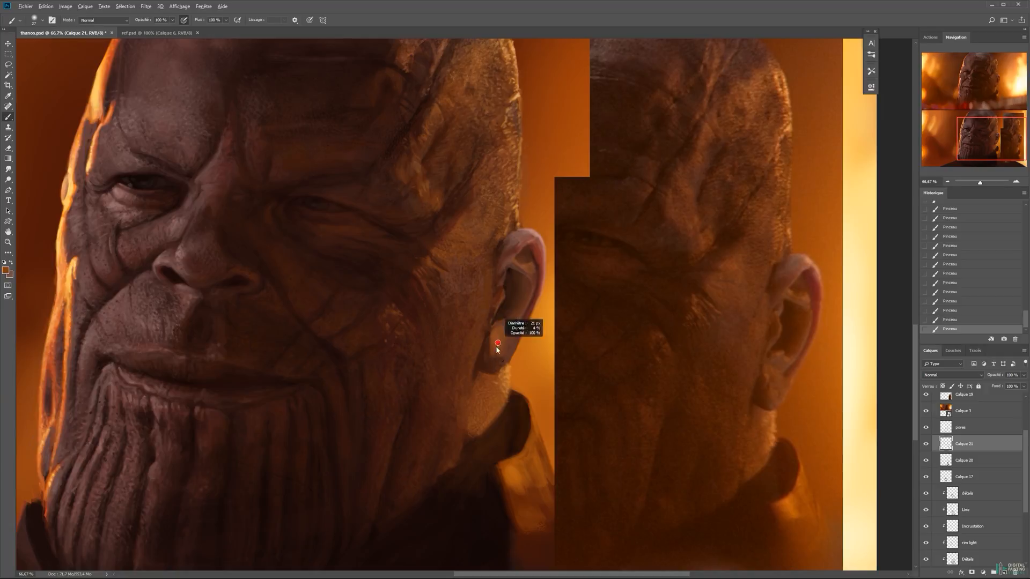
pyautogui.keyDown('alt'); pyautogui.click(497, 335); pyautogui.keyUp('alt')
pyautogui.keyDown('alt'); pyautogui.click(527, 314); pyautogui.keyUp('alt')
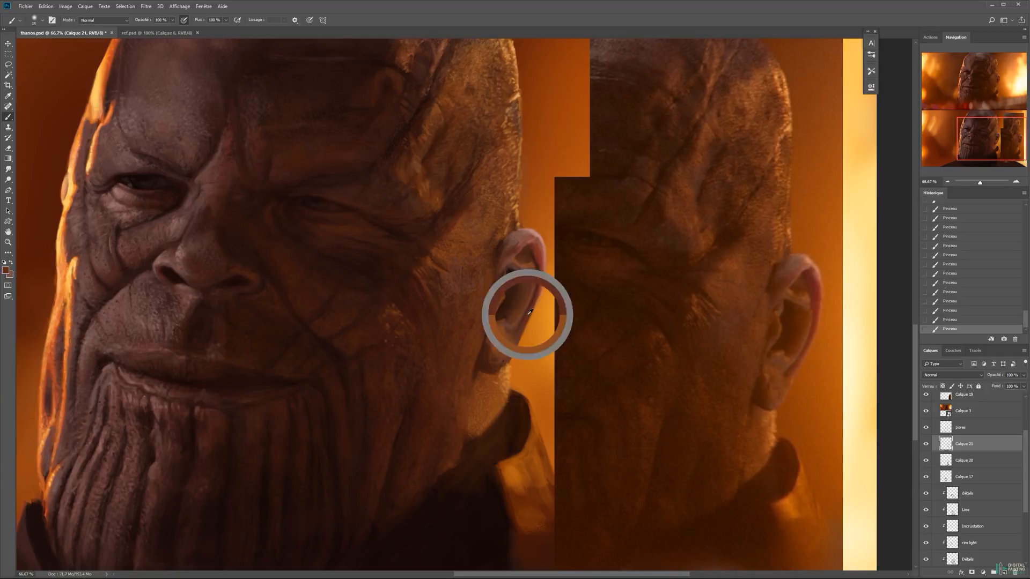
# Refine the earlobe and the lower end of the ear's hollow with repeatedly sampled tones.
pyautogui.rightClick(512, 320)
pyautogui.keyDown('alt'); pyautogui.rightClick(513, 320); pyautogui.keyUp('alt')
pyautogui.keyDown('alt'); pyautogui.click(495, 335); pyautogui.keyUp('alt')
pyautogui.keyDown('alt'); pyautogui.click(507, 314); pyautogui.keyUp('alt')
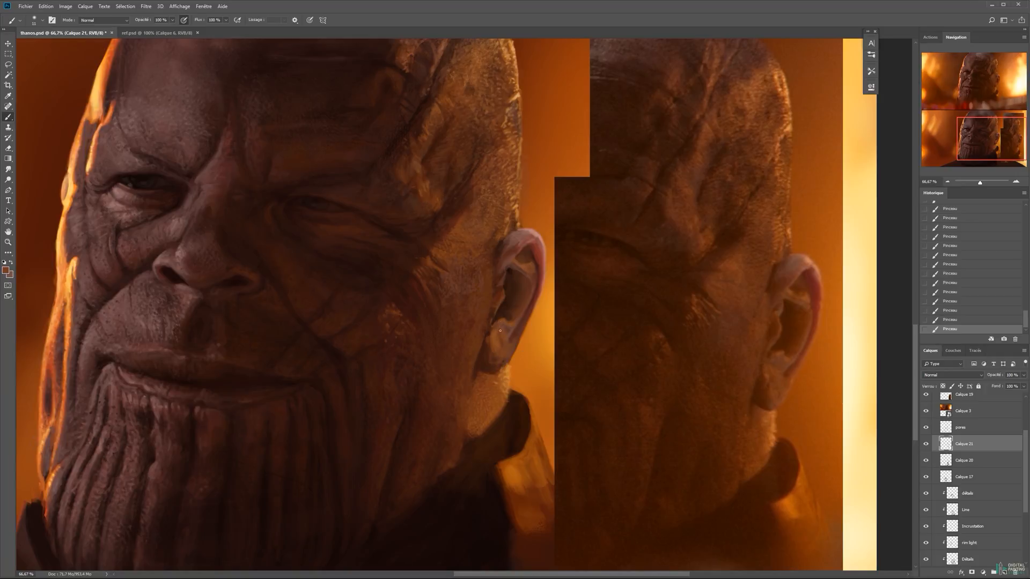
pyautogui.keyDown('alt'); pyautogui.click(509, 338); pyautogui.keyUp('alt')
pyautogui.keyDown('alt'); pyautogui.click(497, 336); pyautogui.keyUp('alt')
pyautogui.keyDown('alt'); pyautogui.click(502, 366); pyautogui.keyUp('alt')
pyautogui.keyDown('alt'); pyautogui.click(500, 360); pyautogui.keyUp('alt')
pyautogui.keyDown('alt'); pyautogui.click(494, 330); pyautogui.keyUp('alt')
pyautogui.keyDown('alt'); pyautogui.click(495, 330); pyautogui.keyUp('alt')
pyautogui.keyDown('ctrl'); pyautogui.click(508, 323); pyautogui.keyUp('ctrl')
# Resize the brush and blend the skin where the front of the ear meets the side of the head.
pyautogui.keyDown('alt'); pyautogui.rightClick(489, 304); pyautogui.keyUp('alt')
pyautogui.keyDown('alt'); pyautogui.rightClick(491, 308); pyautogui.keyUp('alt')
pyautogui.keyDown('alt'); pyautogui.click(484, 294); pyautogui.keyUp('alt')
pyautogui.keyDown('alt'); pyautogui.click(489, 274); pyautogui.keyUp('alt')
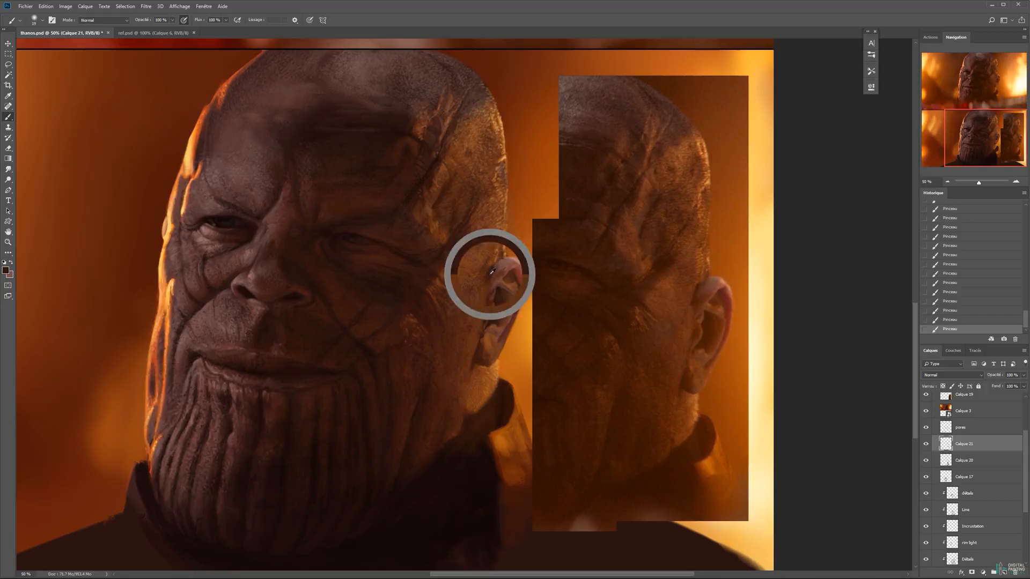
pyautogui.keyDown('alt'); pyautogui.click(451, 275); pyautogui.keyUp('alt')
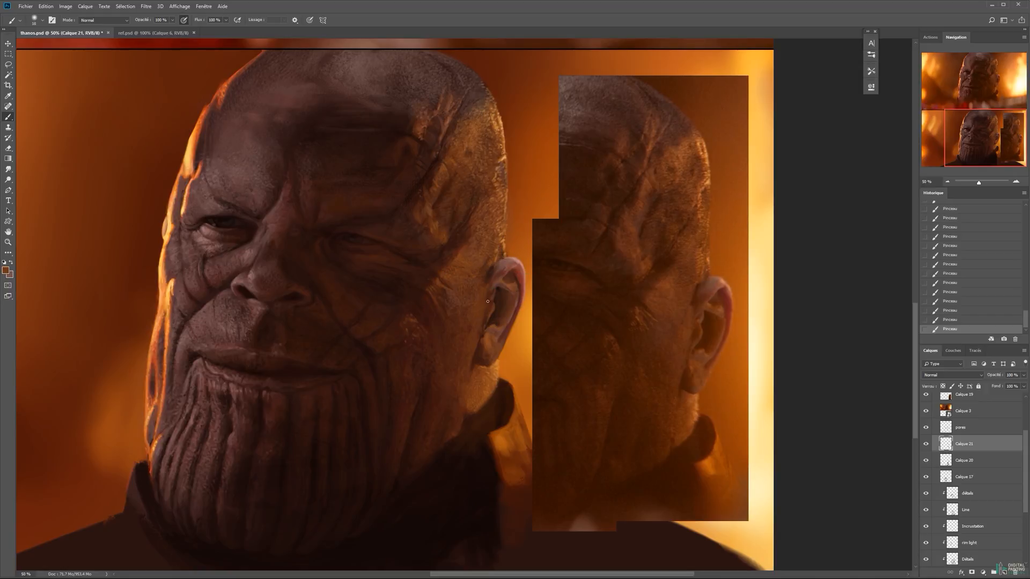
pyautogui.keyDown('alt'); pyautogui.click(490, 276); pyautogui.keyUp('alt')
pyautogui.keyDown('alt'); pyautogui.click(489, 265); pyautogui.keyUp('alt')
pyautogui.keyDown('alt'); pyautogui.click(490, 277); pyautogui.keyUp('alt')
# Adjust the brush, choose an orange-brown foreground color and touch up the upper front edge of the ear.
pyautogui.rightClick(506, 256)
pyautogui.moveTo(549, 278); pyautogui.dragTo(548, 278)
pyautogui.keyDown('alt'); pyautogui.click(545, 208); pyautogui.keyUp('alt')
pyautogui.click(5, 270)
pyautogui.click(765, 326)
pyautogui.click(880, 287)
pyautogui.keyDown('alt'); pyautogui.click(495, 278); pyautogui.keyUp('alt')
# Hide the ear reference layer Calque 19 and save the document.
pyautogui.press('v')
pyautogui.keyDown('ctrl'); pyautogui.click(601, 264); pyautogui.keyUp('ctrl')
pyautogui.click(926, 401)
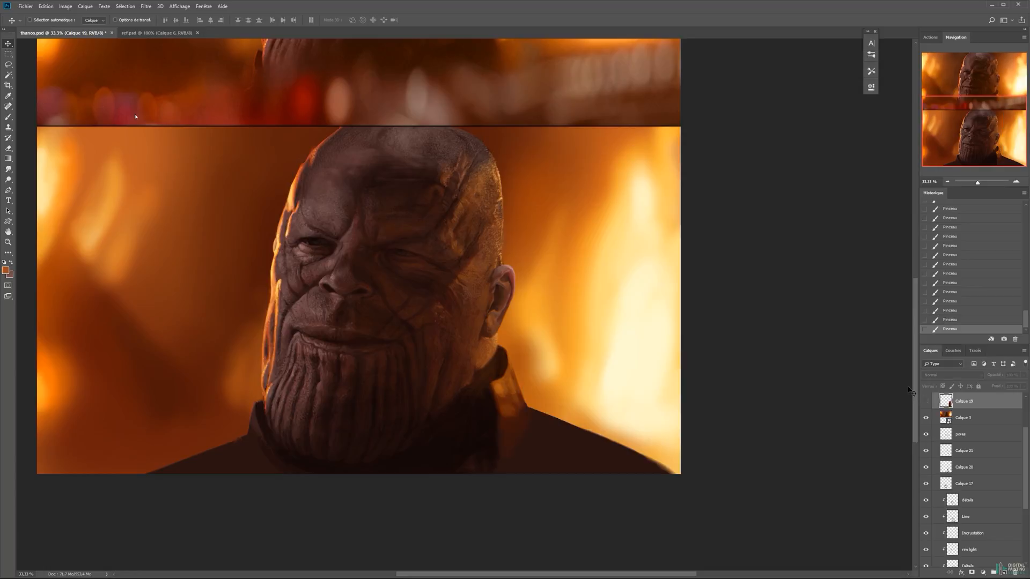
pyautogui.moveTo(424, 173); pyautogui.dragTo(567, 225)
pyautogui.hotkey('ctrl', 's')
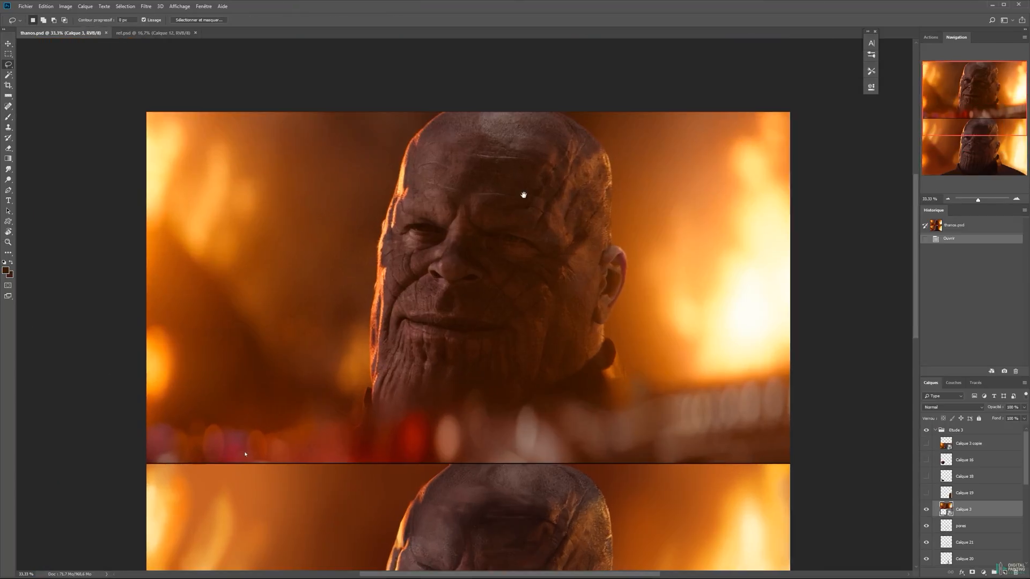
# Copy the forehead from the film still to a new layer, place it beside the painted head and erase its edges.
pyautogui.moveTo(524, 195)
pyautogui.mouseDown()
pyautogui.moveTo(609, 207)
pyautogui.moveTo(523, 195)
pyautogui.mouseUp()
pyautogui.hotkey('ctrl', 'j')
pyautogui.moveTo(265, 110)
pyautogui.mouseDown()
pyautogui.moveTo(355, 245)
pyautogui.moveTo(489, 372)
pyautogui.moveTo(310, 283)
pyautogui.mouseUp()
pyautogui.press('e')
pyautogui.moveTo(421, 241); pyautogui.dragTo(417, 304)
pyautogui.moveTo(386, 285); pyautogui.dragTo(370, 285)
pyautogui.moveTo(401, 247); pyautogui.dragTo(401, 259)
# Select the painting layer Calque 21, below the pores layer.
pyautogui.scroll(-3, 970, 525)
pyautogui.click(967, 479)
pyautogui.click(926, 460)
pyautogui.click(926, 459)
pyautogui.click(957, 448)
pyautogui.moveTo(1027, 490); pyautogui.dragTo(1027, 479)
pyautogui.click(942, 459)
pyautogui.keyDown('ctrl'); pyautogui.click(461, 285); pyautogui.keyUp('ctrl')
# Choose the Square Rough brush at 100% opacity and 34% flow and paint shading across the upper forehead.
pyautogui.press('b')
pyautogui.rightClick(441, 253)
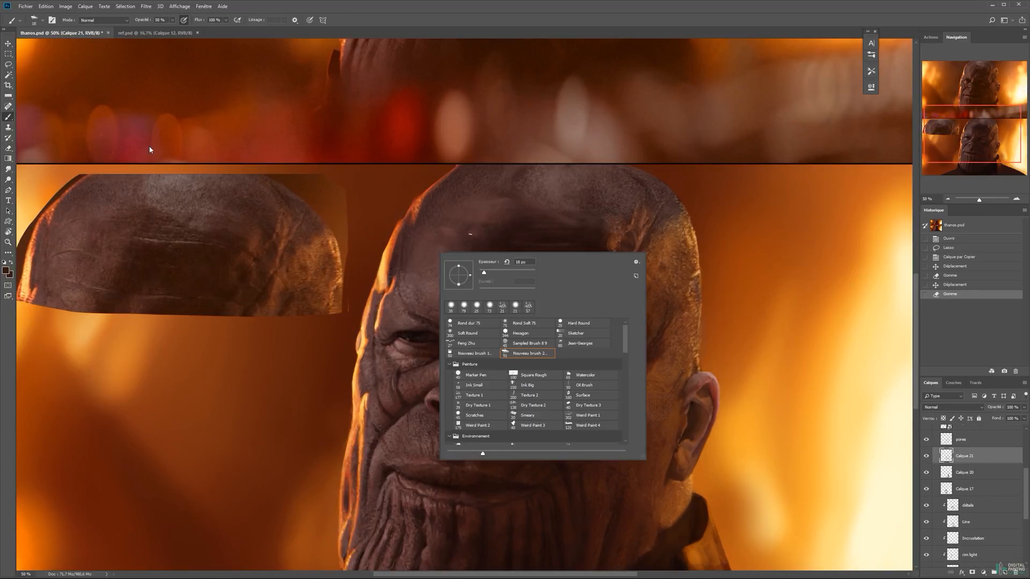
pyautogui.doubleClick(513, 374)
pyautogui.press('0')
pyautogui.hotkey('shift', '3')
pyautogui.hotkey('shift', '4')
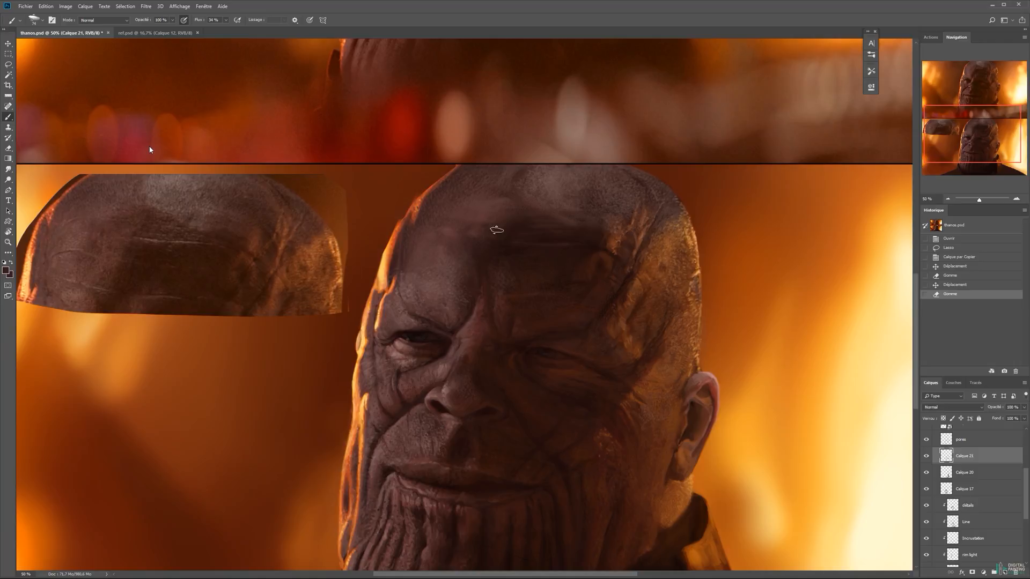
pyautogui.moveTo(511, 233); pyautogui.dragTo(541, 254)
pyautogui.moveTo(514, 212)
pyautogui.mouseDown()
pyautogui.moveTo(549, 236)
pyautogui.moveTo(614, 253)
pyautogui.moveTo(594, 240)
pyautogui.mouseUp()
pyautogui.moveTo(594, 240); pyautogui.dragTo(569, 236)
pyautogui.moveTo(542, 235)
pyautogui.mouseDown()
pyautogui.moveTo(579, 231)
pyautogui.moveTo(524, 209)
pyautogui.mouseUp()
# Pick a lighter mauve-brown foreground color and create a new layer above Calque 21.
pyautogui.click(5, 270)
pyautogui.click(719, 343)
pyautogui.click(878, 287)
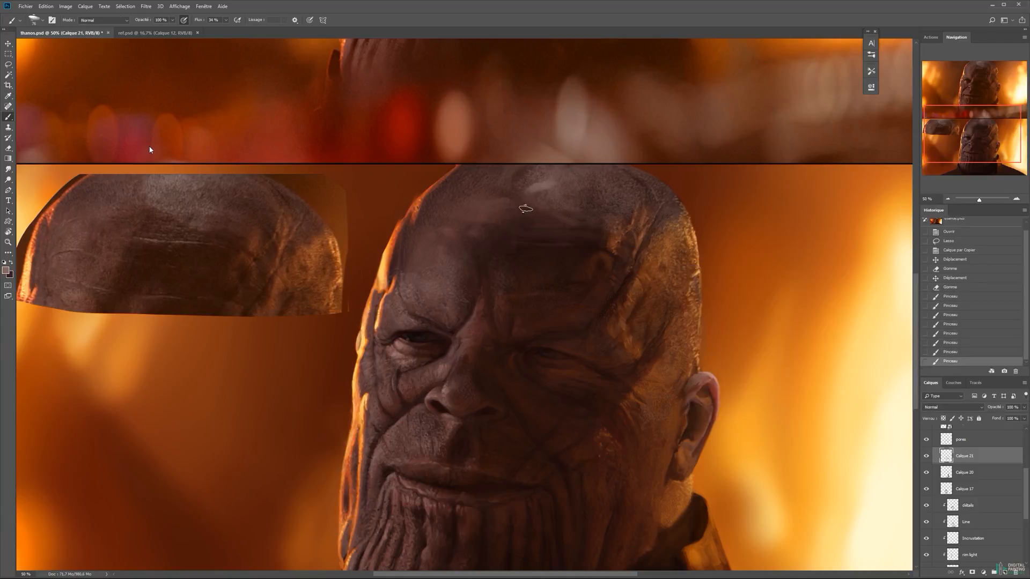
pyautogui.hotkey('ctrl', 'shift', 'n')
pyautogui.press('Return')
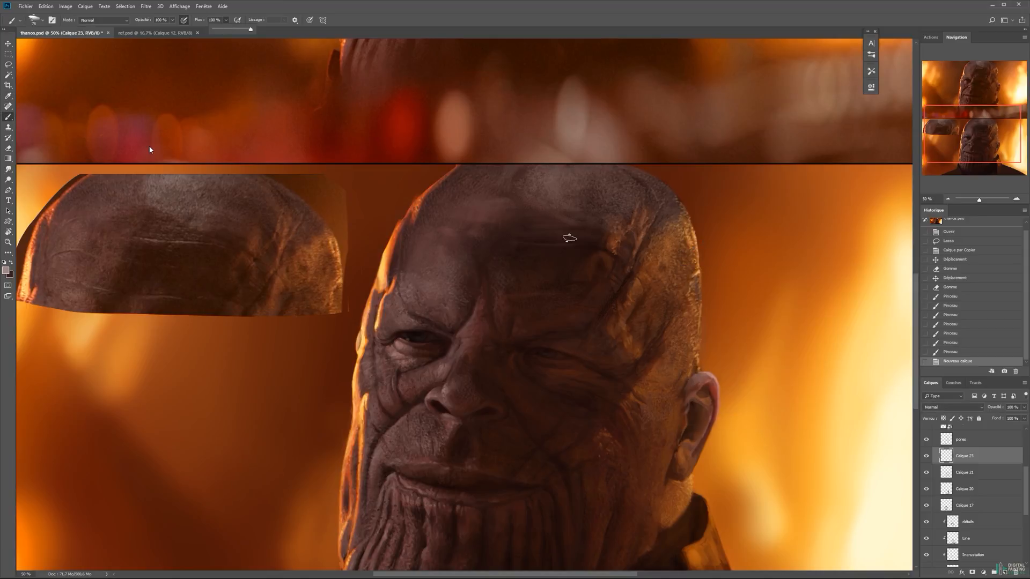
# Set the brush flow to 100% and paint pores on the top of the forehead with the Skin Pores brush.
pyautogui.moveTo(239, 28); pyautogui.dragTo(256, 28)
pyautogui.rightClick(530, 230)
pyautogui.moveTo(714, 327); pyautogui.dragTo(715, 351)
pyautogui.click(670, 369)
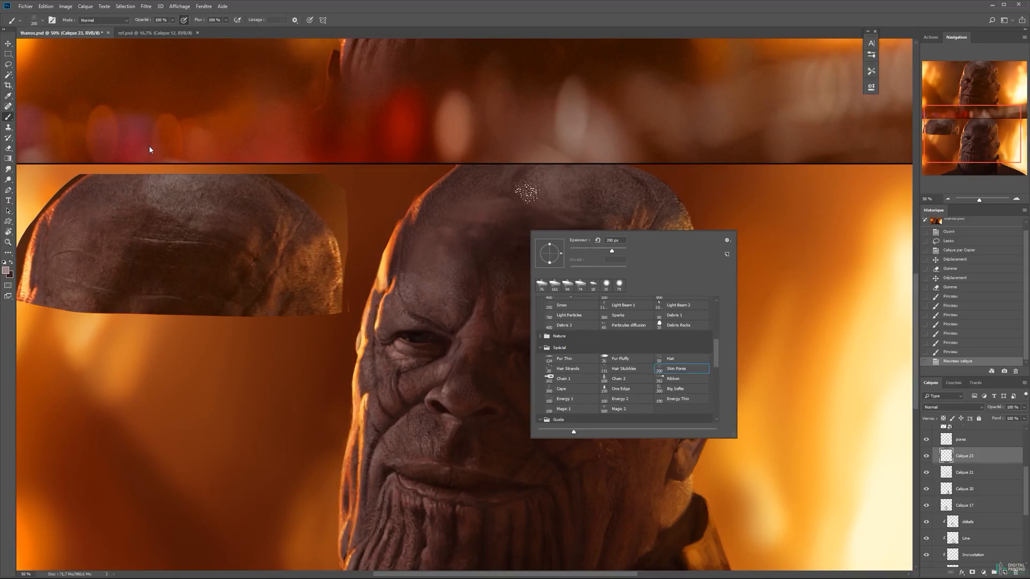
pyautogui.click(524, 190)
pyautogui.moveTo(491, 189); pyautogui.dragTo(556, 197)
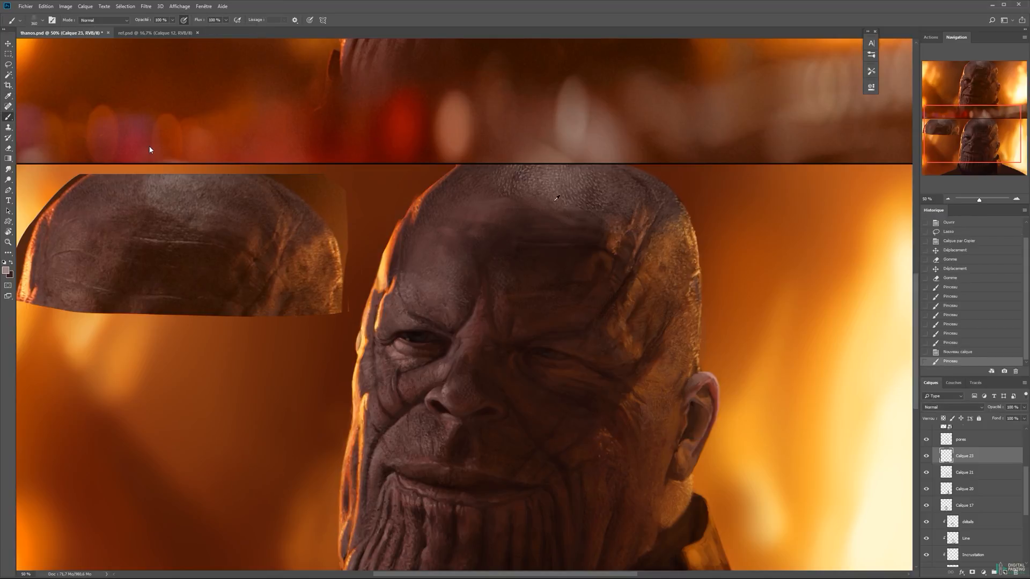
# Duplicate the skin pores layer, merge the copy down and erase excess pores on the shadowed side of the forehead.
pyautogui.hotkey('ctrl', 'j')
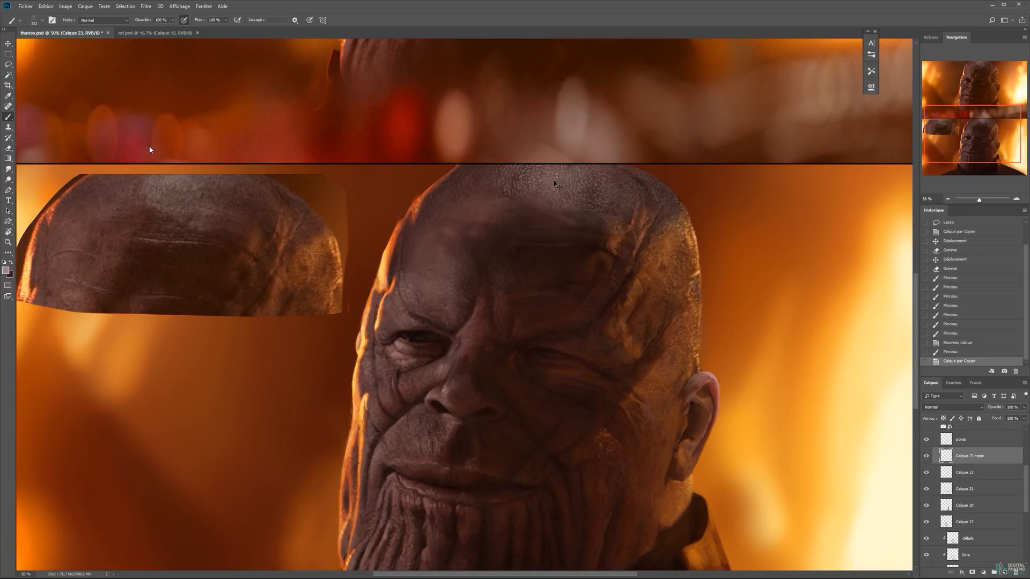
pyautogui.hotkey('ctrl', 'e')
pyautogui.moveTo(528, 171); pyautogui.dragTo(622, 211)
pyautogui.press('e')
pyautogui.moveTo(633, 187)
pyautogui.mouseDown()
pyautogui.moveTo(625, 220)
pyautogui.moveTo(616, 207)
pyautogui.mouseUp()
pyautogui.moveTo(625, 188); pyautogui.dragTo(612, 208)
# Paint skin pores above the lit brow and erase the excess around them.
pyautogui.press('b')
pyautogui.moveTo(425, 298); pyautogui.dragTo(462, 316)
pyautogui.press('e')
pyautogui.moveTo(429, 275)
pyautogui.mouseDown()
pyautogui.moveTo(411, 264)
pyautogui.moveTo(421, 292)
pyautogui.mouseUp()
pyautogui.moveTo(423, 274); pyautogui.dragTo(453, 281)
pyautogui.moveTo(437, 284); pyautogui.dragTo(446, 304)
# Apply a filter to the new skin pores layer.
pyautogui.press('l')
pyautogui.click(146, 7)
pyautogui.moveTo(225, 120)
pyautogui.click(272, 159)
pyautogui.click(899, 180)
# Soften the pores over the lit brow and temple with the eraser, undoing the last stroke.
pyautogui.press('e')
pyautogui.moveTo(423, 276); pyautogui.dragTo(451, 287)
pyautogui.moveTo(410, 293); pyautogui.dragTo(424, 322)
pyautogui.moveTo(419, 324); pyautogui.dragTo(431, 335)
pyautogui.moveTo(429, 301); pyautogui.dragTo(454, 314)
pyautogui.hotkey('ctrl', 'z')
# Erase excess pores beside the lit eye and across the middle of the forehead.
pyautogui.moveTo(533, 74); pyautogui.dragTo(517, 207)
pyautogui.moveTo(411, 434); pyautogui.dragTo(432, 448)
pyautogui.moveTo(424, 429); pyautogui.dragTo(431, 444)
pyautogui.moveTo(501, 309); pyautogui.dragTo(509, 321)
pyautogui.moveTo(507, 305)
pyautogui.mouseDown()
pyautogui.moveTo(504, 317)
pyautogui.moveTo(579, 335)
pyautogui.moveTo(561, 328)
pyautogui.mouseUp()
pyautogui.moveTo(560, 329); pyautogui.dragTo(576, 320)
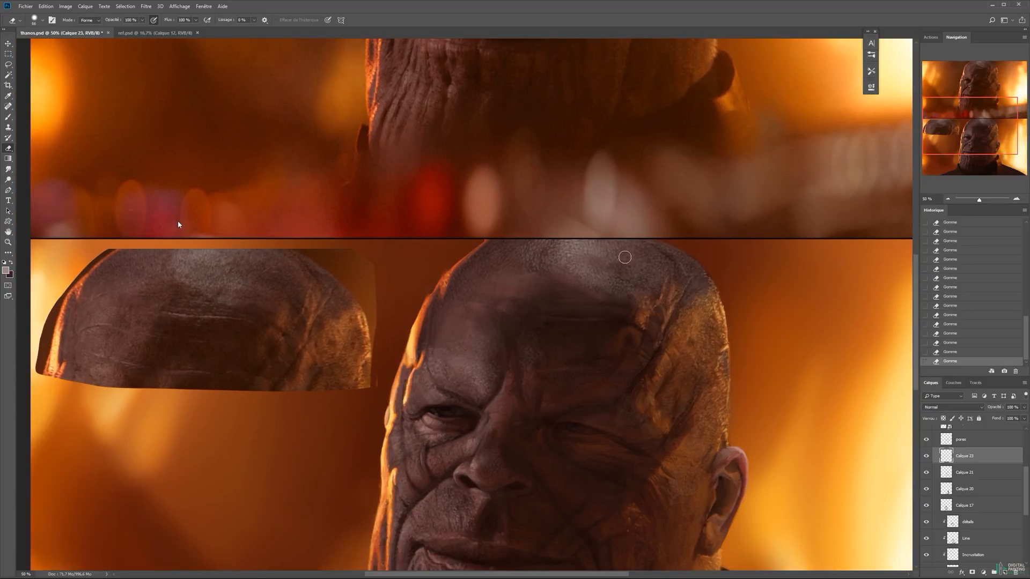
# Apply a Hue/Saturation adjustment to the skin pores layer and return to the Brush tool.
pyautogui.hotkey('ctrl', 'u')
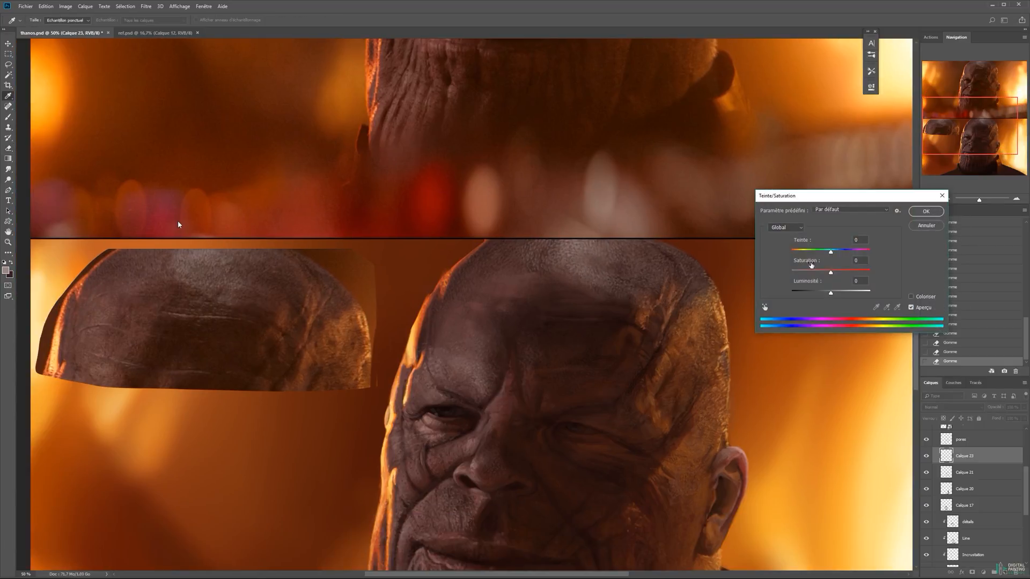
pyautogui.click(919, 212)
pyautogui.press('b')
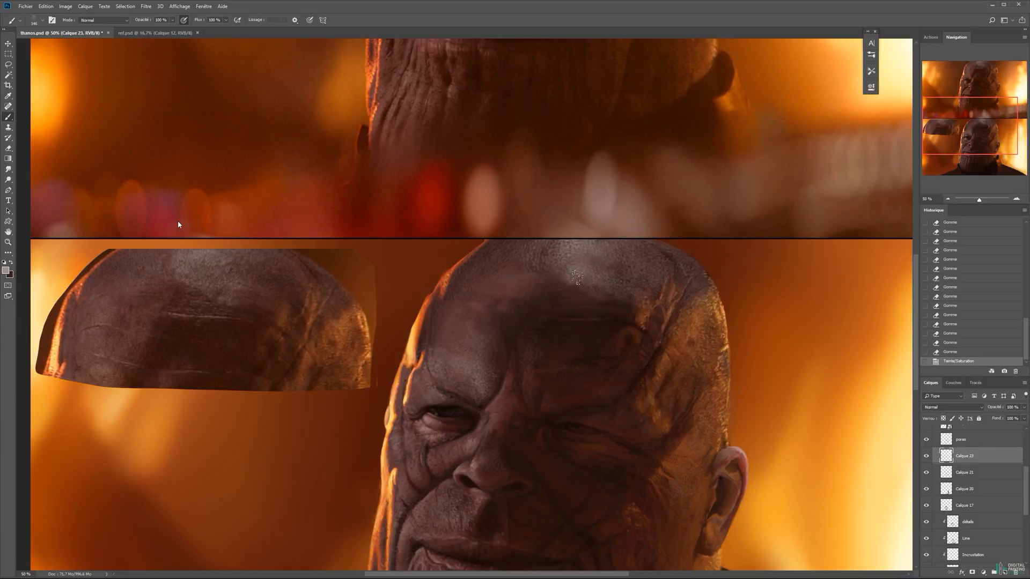
# Switch the brush tip and dab small light specks over the highlight at the top of the forehead.
pyautogui.rightClick(603, 275)
pyautogui.click(788, 349)
pyautogui.click(692, 344)
pyautogui.click(582, 269)
pyautogui.click(587, 274)
pyautogui.click(574, 265)
pyautogui.click(570, 262)
pyautogui.click(577, 276)
pyautogui.click(582, 284)
# Paint the horizontal forehead crease with a small brush, swapping between the light and dark colors.
pyautogui.moveTo(526, 281); pyautogui.dragTo(550, 282)
pyautogui.moveTo(552, 302); pyautogui.dragTo(585, 305)
pyautogui.rightClick(578, 284)
pyautogui.click(581, 306)
pyautogui.press('Return')
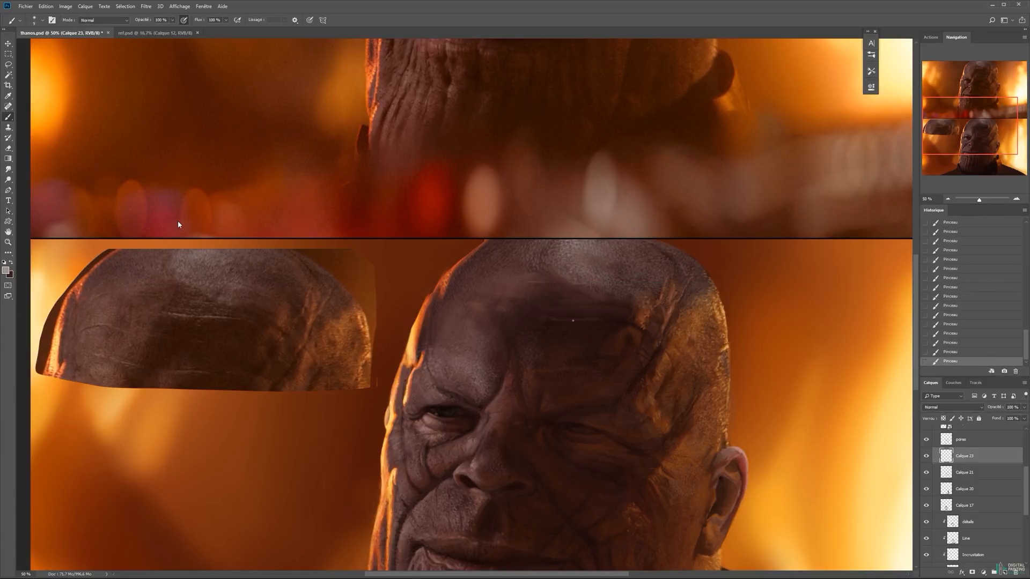
pyautogui.press('x')
pyautogui.moveTo(635, 321); pyautogui.dragTo(648, 294)
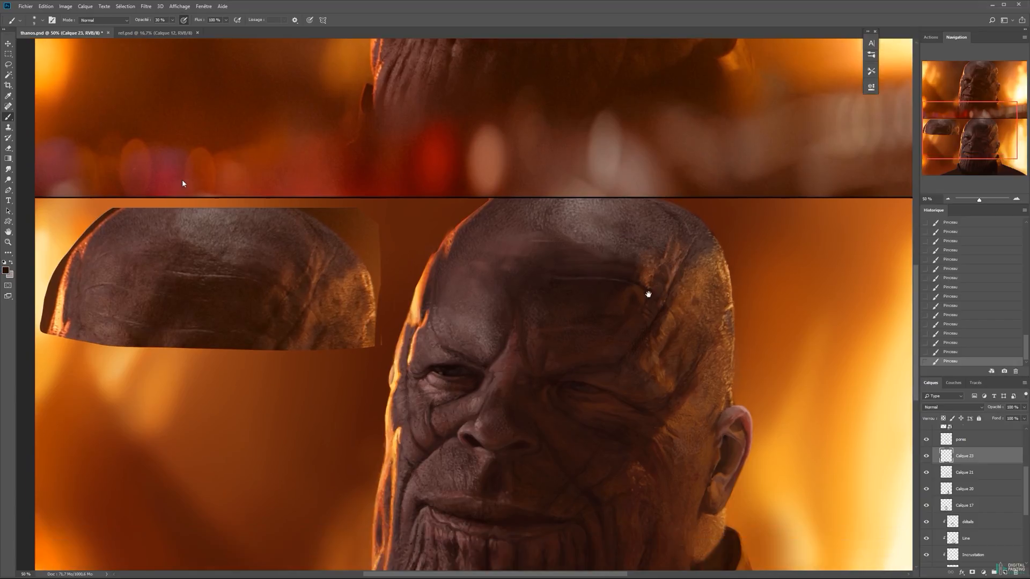
pyautogui.press('x')
pyautogui.moveTo(512, 273); pyautogui.dragTo(538, 277)
pyautogui.moveTo(491, 311); pyautogui.dragTo(460, 307)
pyautogui.hotkey('ctrl', 'alt', 'z')
pyautogui.hotkey('ctrl', 'alt', 'z')
pyautogui.hotkey('ctrl', 'alt', 'z')
pyautogui.hotkey('ctrl', 'alt', 'z')
pyautogui.hotkey('ctrl', 'alt', 'z')
pyautogui.hotkey('ctrl', 'alt', 'z')
pyautogui.hotkey('ctrl', 'alt', 'z')
pyautogui.hotkey('ctrl', 'alt', 'z')
pyautogui.hotkey('ctrl', 'alt', 'z')
pyautogui.hotkey('ctrl', 'alt', 'z')
# Paint the crease above the lit brow, sample the surrounding skin tone and switch to a larger textured brush tip for blending.
pyautogui.moveTo(469, 295); pyautogui.dragTo(455, 295)
pyautogui.press(']')
pyautogui.keyDown('alt'); pyautogui.click(506, 305); pyautogui.keyUp('alt')
pyautogui.rightClick(515, 304)
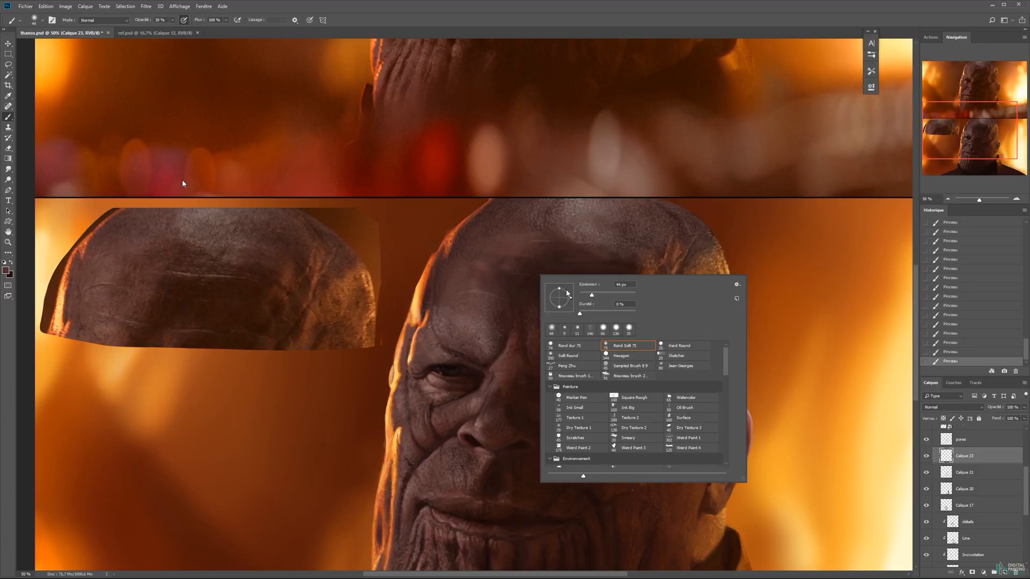
pyautogui.doubleClick(607, 354)
pyautogui.rightClick(507, 285)
pyautogui.doubleClick(617, 389)
pyautogui.press(']')
pyautogui.press(']')
pyautogui.press(']')
pyautogui.press(']')
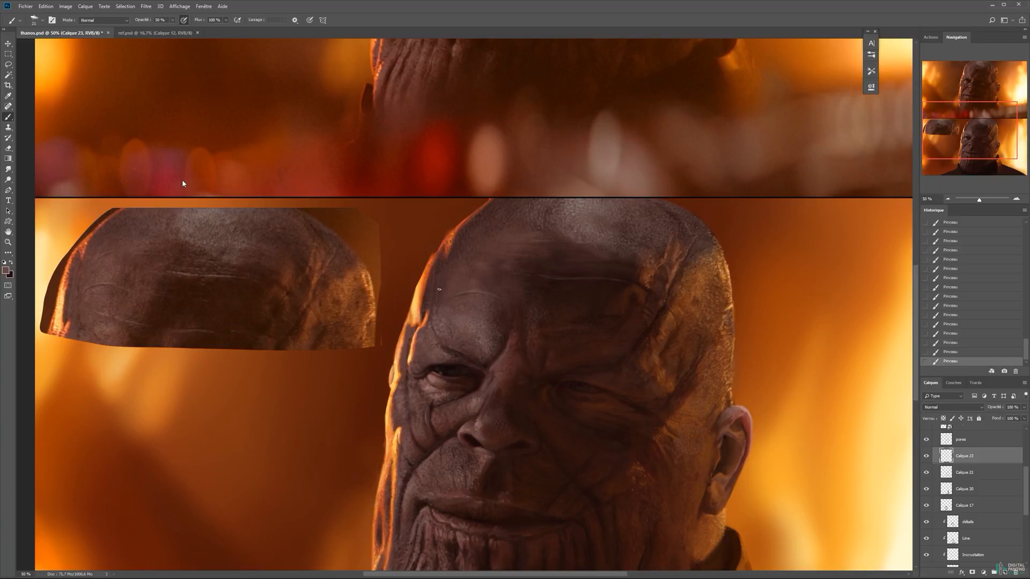
# Touch up the crease above the lit brow and switch the eraser and brush tips for blending it.
pyautogui.moveTo(448, 269); pyautogui.dragTo(446, 270)
pyautogui.rightClick(574, 204)
pyautogui.scroll(-1, 628, 354)
pyautogui.click(679, 400)
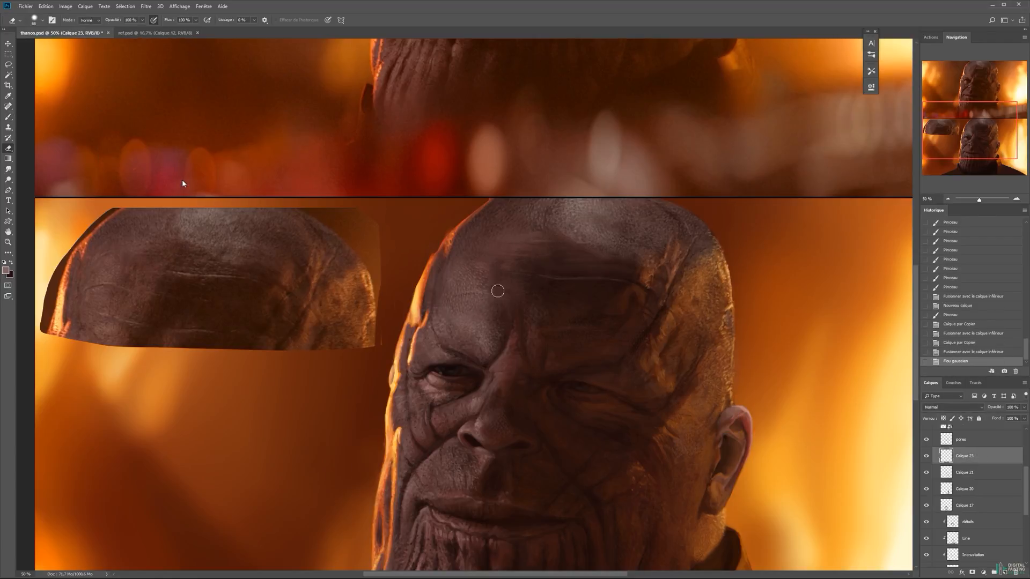
pyautogui.rightClick(486, 261)
pyautogui.click(558, 336)
# Paint the skin edge beside the glowing rim at the temple, using sampled tones, a new foreground color and another brush tip.
pyautogui.moveTo(435, 283)
pyautogui.mouseDown()
pyautogui.moveTo(441, 302)
pyautogui.moveTo(427, 302)
pyautogui.mouseUp()
pyautogui.keyDown('alt'); pyautogui.click(422, 289); pyautogui.keyUp('alt')
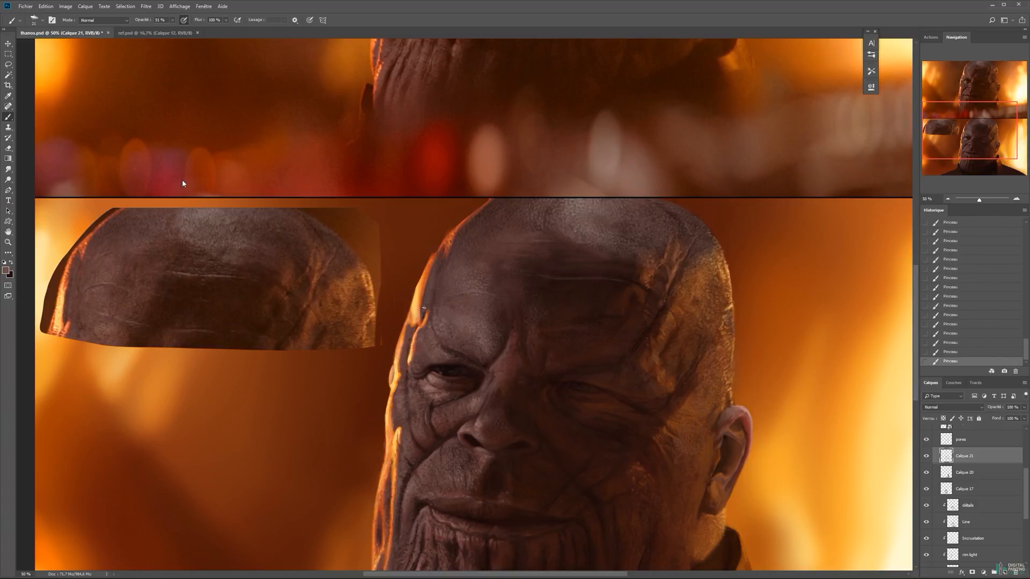
pyautogui.moveTo(421, 281); pyautogui.dragTo(415, 307)
pyautogui.click(6, 270)
pyautogui.click(734, 283)
pyautogui.click(887, 284)
pyautogui.keyDown('alt'); pyautogui.click(418, 325); pyautogui.keyUp('alt')
pyautogui.rightClick(427, 303)
pyautogui.click(467, 361)
# Set the brush opacity to 100% and paint small strokes on the rim light beside the lit brow.
pyautogui.rightClick(421, 325)
pyautogui.click(173, 20)
pyautogui.moveTo(172, 30); pyautogui.dragTo(191, 30)
pyautogui.click(406, 331)
pyautogui.moveTo(409, 326); pyautogui.dragTo(403, 333)
# Change the brush tip and paint a light crease above the shaded brow, sampling the skin beneath it.
pyautogui.rightClick(499, 297)
pyautogui.press('Escape')
pyautogui.rightClick(569, 295)
pyautogui.moveTo(562, 304)
pyautogui.mouseDown()
pyautogui.moveTo(609, 306)
pyautogui.moveTo(618, 284)
pyautogui.mouseUp()
pyautogui.keyDown('alt'); pyautogui.click(594, 315); pyautogui.keyUp('alt')
pyautogui.hotkey('ctrl', '+')
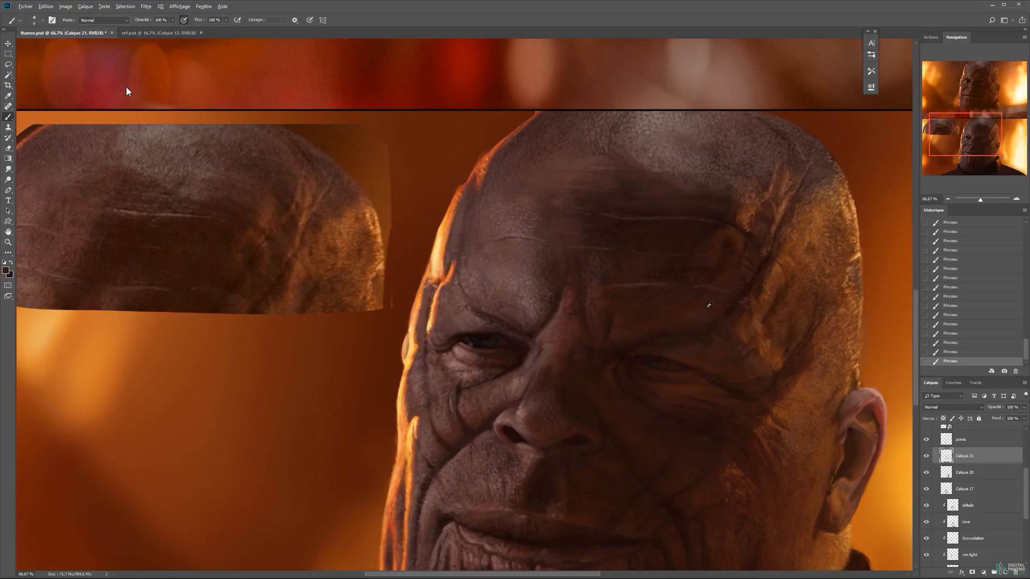
pyautogui.moveTo(126, 86); pyautogui.dragTo(153, 71)
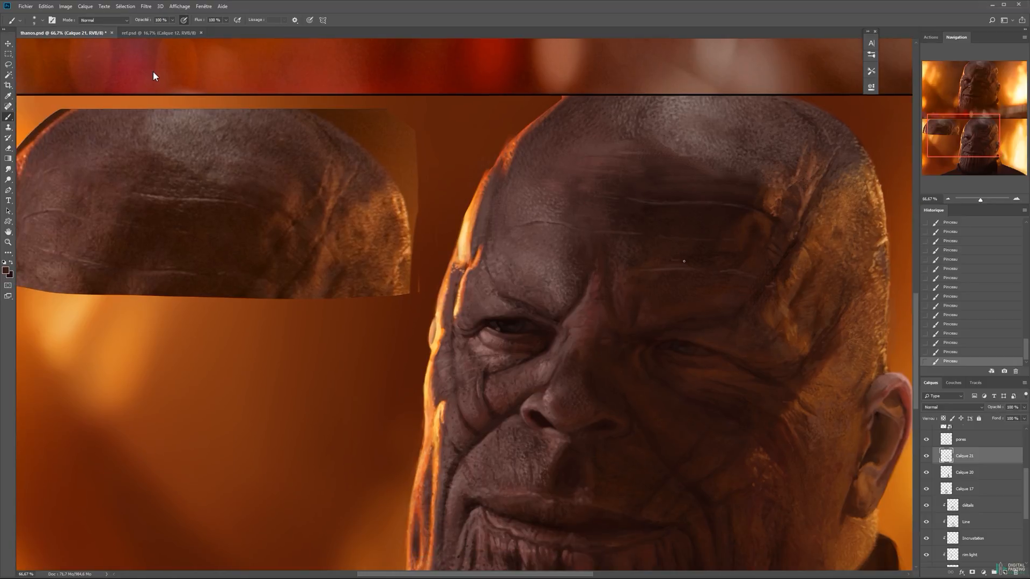
# Alternate erasing and painting to refine the skin in the middle of the forehead with a sampled tone.
pyautogui.keyDown('ctrl'); pyautogui.click(624, 252); pyautogui.keyUp('ctrl')
pyautogui.press('e')
pyautogui.keyDown('ctrl'); pyautogui.click(627, 250); pyautogui.keyUp('ctrl')
pyautogui.moveTo(623, 246)
pyautogui.mouseDown()
pyautogui.moveTo(632, 259)
pyautogui.moveTo(602, 262)
pyautogui.moveTo(595, 237)
pyautogui.mouseUp()
pyautogui.press('b')
pyautogui.moveTo(589, 221)
pyautogui.mouseDown()
pyautogui.moveTo(612, 224)
pyautogui.moveTo(565, 211)
pyautogui.moveTo(591, 218)
pyautogui.mouseUp()
pyautogui.keyDown('alt'); pyautogui.click(566, 208); pyautogui.keyUp('alt')
pyautogui.moveTo(589, 208); pyautogui.dragTo(591, 216)
pyautogui.moveTo(589, 206); pyautogui.dragTo(590, 211)
pyautogui.moveTo(587, 201); pyautogui.dragTo(589, 207)
# Choose another brush tip, then erase and soften the marks across the shaded side of the forehead.
pyautogui.rightClick(634, 187)
pyautogui.scroll(-5, 798, 316)
pyautogui.click(689, 263)
pyautogui.doubleClick(758, 280)
pyautogui.press('e')
pyautogui.moveTo(650, 182); pyautogui.dragTo(667, 198)
pyautogui.moveTo(665, 194)
pyautogui.mouseDown()
pyautogui.moveTo(620, 206)
pyautogui.moveTo(610, 232)
pyautogui.mouseUp()
pyautogui.press('b')
pyautogui.press('e')
pyautogui.moveTo(606, 238); pyautogui.dragTo(600, 251)
pyautogui.press('b')
# Switch brush tips and build up short strokes along the lit side of the forehead with sampled skin color.
pyautogui.rightClick(611, 200)
pyautogui.moveTo(616, 202); pyautogui.dragTo(625, 209)
pyautogui.rightClick(628, 210)
pyautogui.click(716, 393)
pyautogui.moveTo(561, 243); pyautogui.dragTo(534, 271)
pyautogui.moveTo(531, 276); pyautogui.dragTo(528, 287)
pyautogui.moveTo(528, 283); pyautogui.dragTo(530, 286)
pyautogui.keyDown('alt'); pyautogui.click(531, 279); pyautogui.keyUp('alt')
pyautogui.moveTo(530, 283); pyautogui.dragTo(532, 286)
pyautogui.moveTo(532, 284); pyautogui.dragTo(535, 287)
pyautogui.moveTo(534, 284); pyautogui.dragTo(536, 288)
# Extend the creases over the shaded brow with short strokes and sample the surrounding forehead tones.
pyautogui.keyDown('alt'); pyautogui.click(659, 285); pyautogui.keyUp('alt')
pyautogui.moveTo(654, 268); pyautogui.dragTo(661, 267)
pyautogui.moveTo(658, 267); pyautogui.dragTo(671, 266)
pyautogui.moveTo(669, 265); pyautogui.dragTo(675, 265)
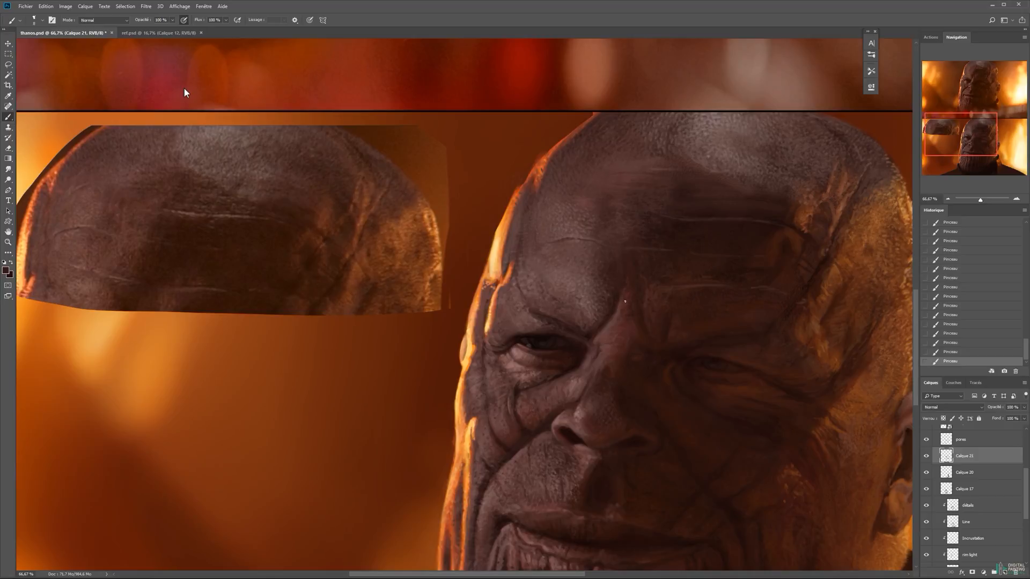
pyautogui.moveTo(665, 335); pyautogui.dragTo(619, 268)
pyautogui.keyDown('alt'); pyautogui.click(596, 250); pyautogui.keyUp('alt')
pyautogui.keyDown('alt'); pyautogui.click(702, 103); pyautogui.keyUp('alt')
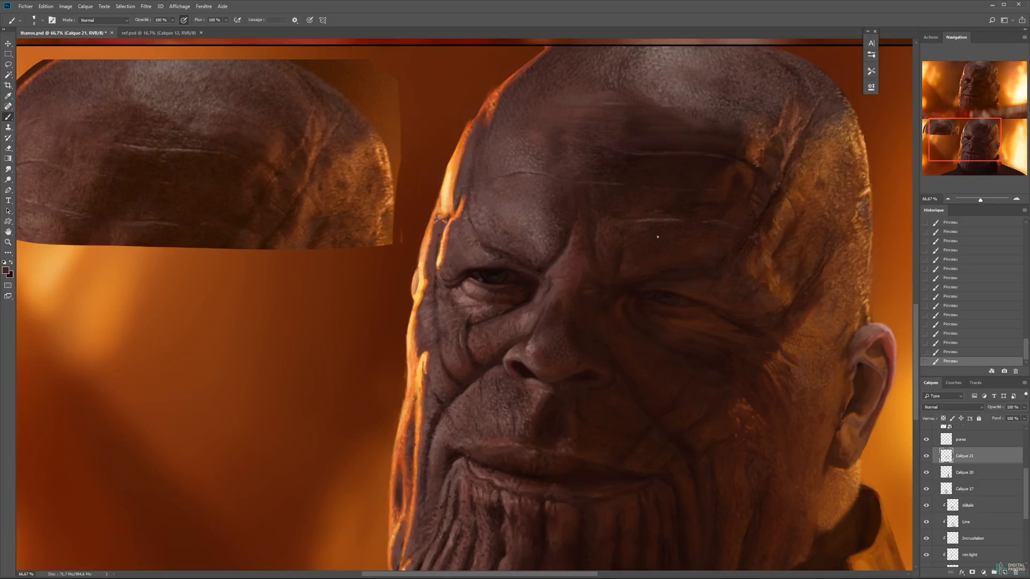
# Enlarge the brush, pick another tip and blend the skin between the forehead creases with sampled dark tones.
pyautogui.press(']')
pyautogui.keyDown('alt'); pyautogui.click(643, 220); pyautogui.keyUp('alt')
pyautogui.keyDown('alt'); pyautogui.click(664, 206); pyautogui.keyUp('alt')
pyautogui.rightClick(665, 210)
pyautogui.click(726, 232)
pyautogui.moveTo(686, 180); pyautogui.dragTo(650, 205)
pyautogui.moveTo(594, 170); pyautogui.dragTo(569, 185)
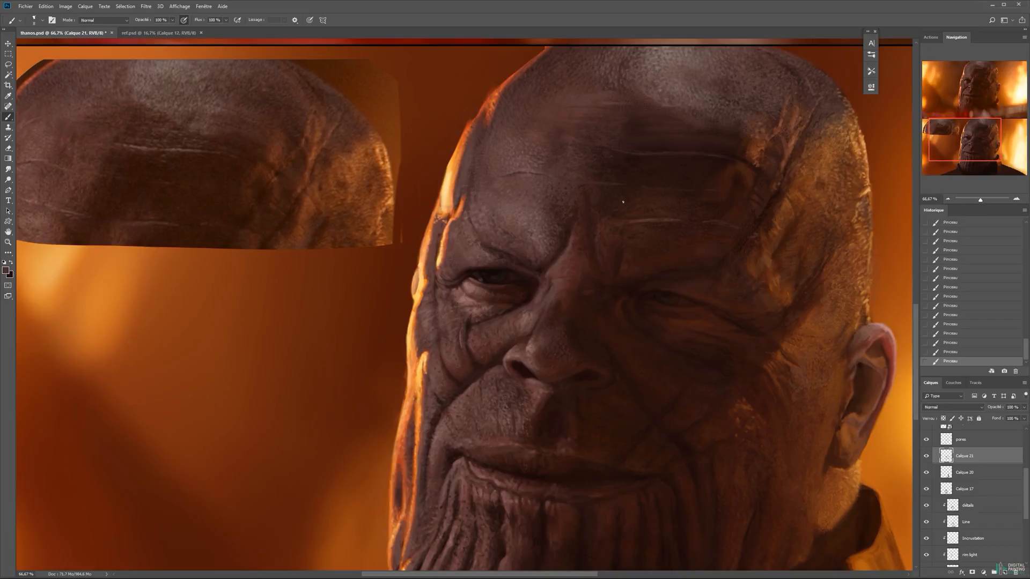
pyautogui.keyDown('alt'); pyautogui.click(632, 192); pyautogui.keyUp('alt')
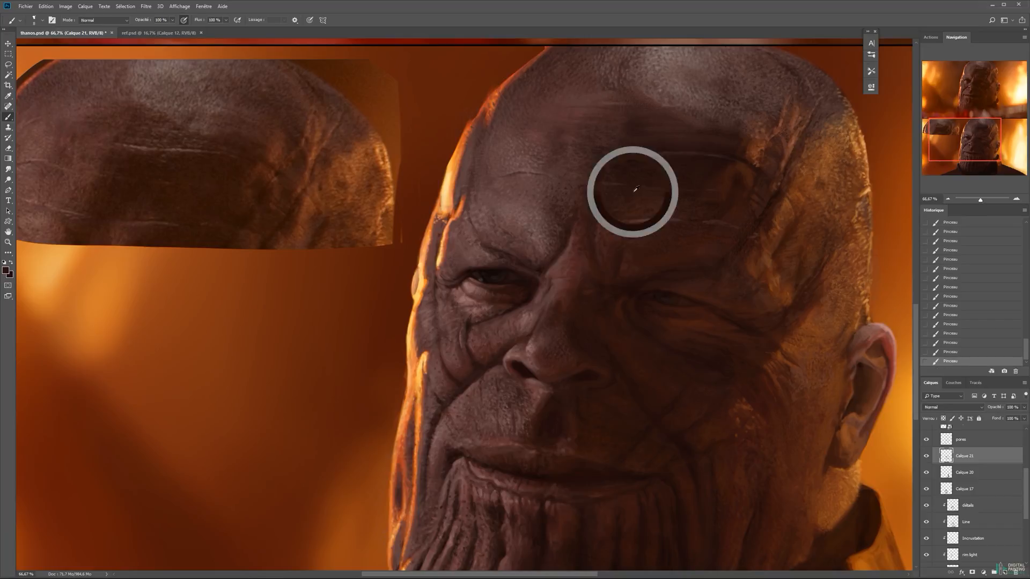
pyautogui.keyDown('alt'); pyautogui.click(683, 192); pyautogui.keyUp('alt')
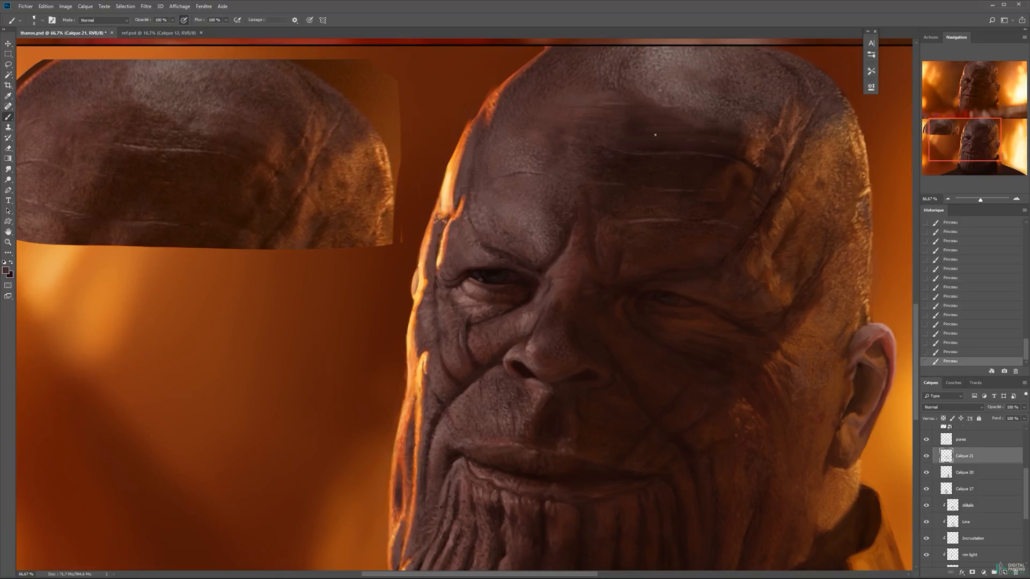
# Add a new layer and paint skin texture over the upper forehead with a different brush tip and a sampled highlight tone.
pyautogui.press('x')
pyautogui.press('x')
pyautogui.keyDown('alt'); pyautogui.click(652, 80); pyautogui.keyUp('alt')
pyautogui.rightClick(614, 116)
pyautogui.click(782, 279)
pyautogui.hotkey('ctrl', 'shift', 'alt', 'n')
pyautogui.moveTo(570, 132); pyautogui.dragTo(613, 125)
pyautogui.moveTo(547, 47); pyautogui.dragTo(568, 104)
pyautogui.hotkey('ctrl', 'z')
pyautogui.hotkey('ctrl', 'z')
pyautogui.moveTo(692, 188)
pyautogui.mouseDown()
pyautogui.moveTo(729, 195)
pyautogui.moveTo(692, 188)
pyautogui.moveTo(661, 200)
pyautogui.moveTo(692, 220)
pyautogui.mouseUp()
pyautogui.hotkey('ctrl', 'z')
# Erase the excess skin texture over the shaded side of the forehead.
pyautogui.press('e')
pyautogui.moveTo(708, 233); pyautogui.dragTo(723, 239)
pyautogui.moveTo(670, 177); pyautogui.dragTo(679, 166)
pyautogui.moveTo(706, 213); pyautogui.dragTo(697, 168)
# Select the texture on the shaded forehead with a rectangular marquee, shift it with Free Transform and deselect.
pyautogui.press('m')
pyautogui.moveTo(788, 146); pyautogui.dragTo(643, 243)
pyautogui.hotkey('ctrl', 't')
pyautogui.moveTo(716, 147); pyautogui.dragTo(715, 160)
pyautogui.press('Return')
pyautogui.hotkey('ctrl', 'd')
# Erase the edges of the new skin texture so it fades into the middle and lit side of the forehead.
pyautogui.press('e')
pyautogui.moveTo(631, 164); pyautogui.dragTo(594, 204)
pyautogui.moveTo(595, 204); pyautogui.dragTo(579, 202)
pyautogui.moveTo(612, 161); pyautogui.dragTo(600, 188)
pyautogui.moveTo(601, 187)
pyautogui.mouseDown()
pyautogui.moveTo(554, 216)
pyautogui.moveTo(591, 140)
pyautogui.mouseUp()
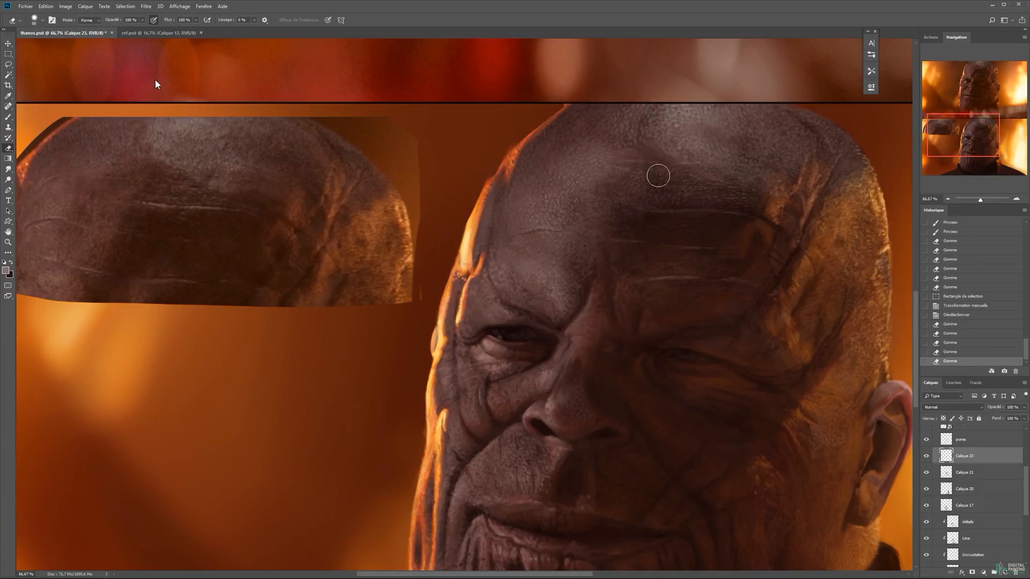
pyautogui.keyDown('ctrl'); pyautogui.click(577, 198); pyautogui.keyUp('ctrl')
pyautogui.moveTo(577, 198); pyautogui.dragTo(597, 175)
pyautogui.moveTo(597, 174)
pyautogui.mouseDown()
pyautogui.moveTo(582, 198)
pyautogui.moveTo(608, 164)
pyautogui.mouseUp()
pyautogui.keyDown('ctrl'); pyautogui.click(596, 180); pyautogui.keyUp('ctrl')
pyautogui.moveTo(609, 163)
pyautogui.mouseDown()
pyautogui.moveTo(558, 185)
pyautogui.moveTo(590, 165)
pyautogui.mouseUp()
pyautogui.moveTo(560, 220)
pyautogui.mouseDown()
pyautogui.moveTo(607, 203)
pyautogui.moveTo(565, 198)
pyautogui.mouseUp()
pyautogui.moveTo(564, 198); pyautogui.dragTo(619, 199)
pyautogui.click(965, 473)
pyautogui.moveTo(673, 168)
pyautogui.mouseDown()
pyautogui.moveTo(616, 190)
pyautogui.moveTo(635, 195)
pyautogui.mouseUp()
# Return to the Brush tool and merge the skin texture layer into the painting layer below it.
pyautogui.press('b')
pyautogui.moveTo(992, 456); pyautogui.dragTo(976, 433)
pyautogui.hotkey('ctrl', 'e')
pyautogui.click(975, 456)
# Choose a new brush tip and repaint the crease above the lit brow with fine strokes in sampled skin tones.
pyautogui.keyDown('alt'); pyautogui.click(617, 209); pyautogui.keyUp('alt')
pyautogui.rightClick(631, 221)
pyautogui.moveTo(817, 336); pyautogui.dragTo(817, 303)
pyautogui.click(719, 324)
pyautogui.click(680, 242)
pyautogui.moveTo(528, 233); pyautogui.dragTo(563, 235)
pyautogui.keyDown('alt'); pyautogui.click(544, 239); pyautogui.keyUp('alt')
pyautogui.moveTo(521, 237)
pyautogui.mouseDown()
pyautogui.moveTo(545, 234)
pyautogui.moveTo(536, 241)
pyautogui.mouseUp()
pyautogui.moveTo(509, 253); pyautogui.dragTo(543, 244)
pyautogui.moveTo(521, 241); pyautogui.dragTo(535, 237)
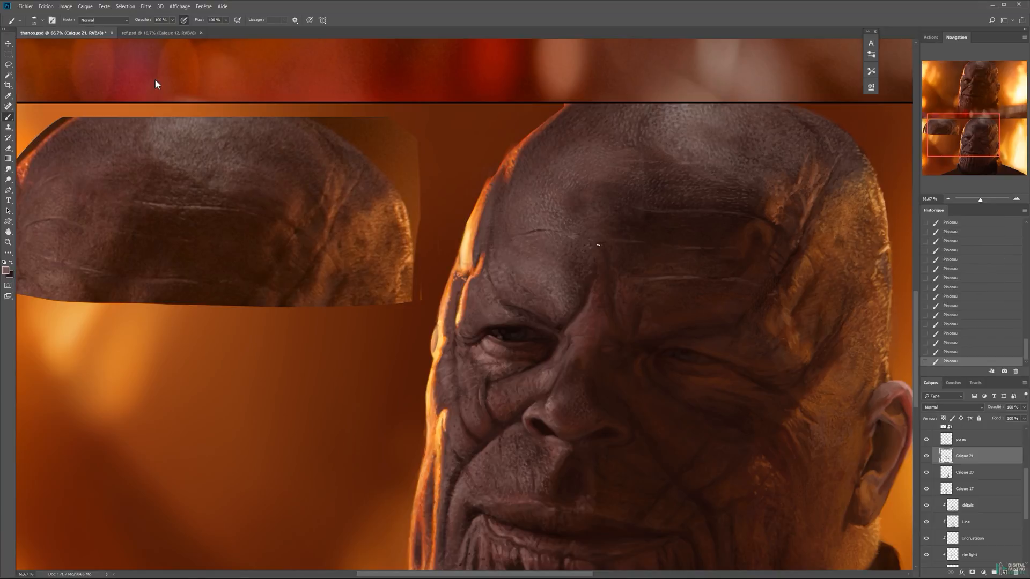
# Soften the middle and lit side of the forehead with the Rond Soft 75 tip and a further brush tip, sampling nearby tones.
pyautogui.keyDown('alt'); pyautogui.click(594, 229); pyautogui.keyUp('alt')
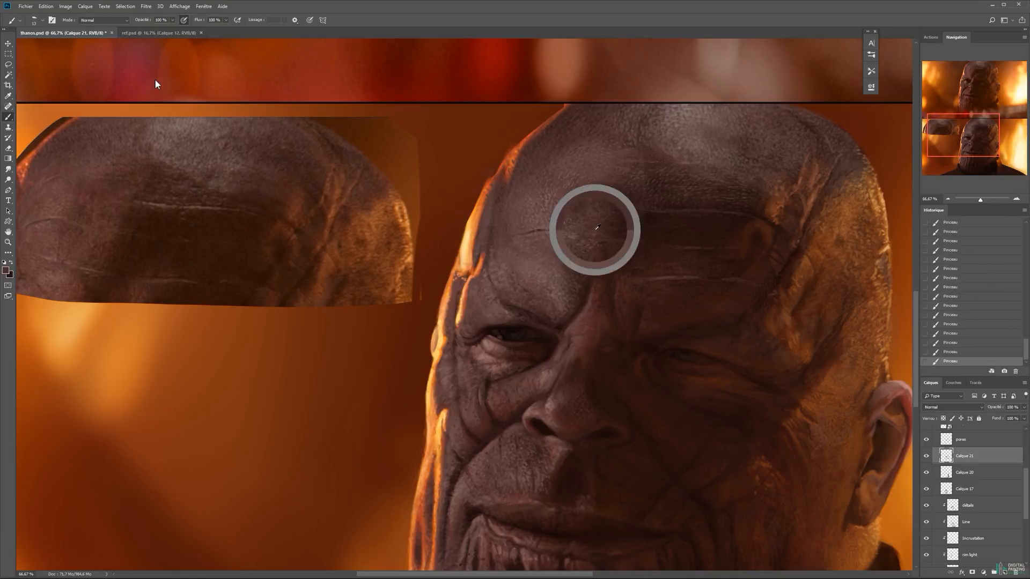
pyautogui.rightClick(646, 220)
pyautogui.click(761, 295)
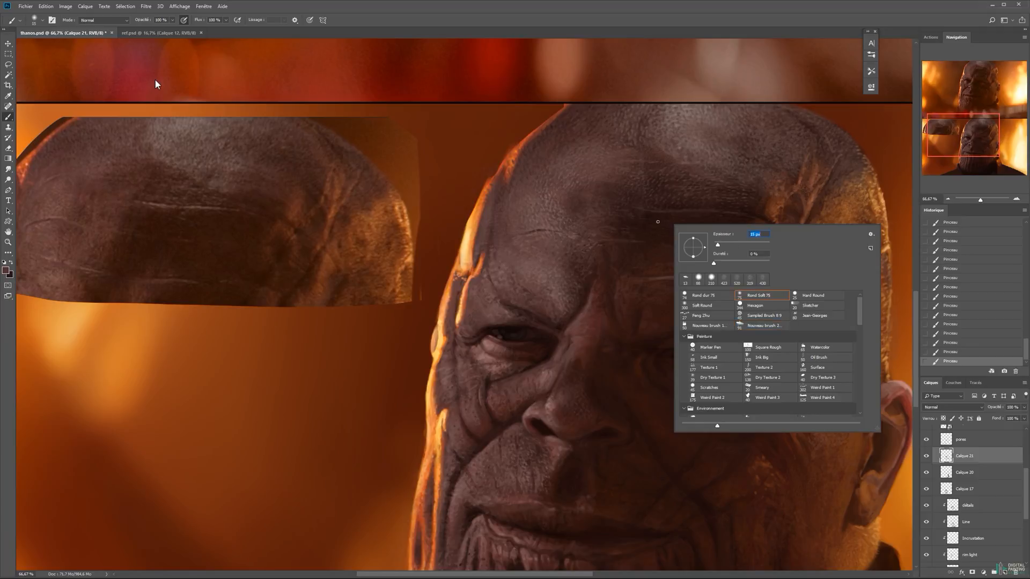
pyautogui.click(653, 217)
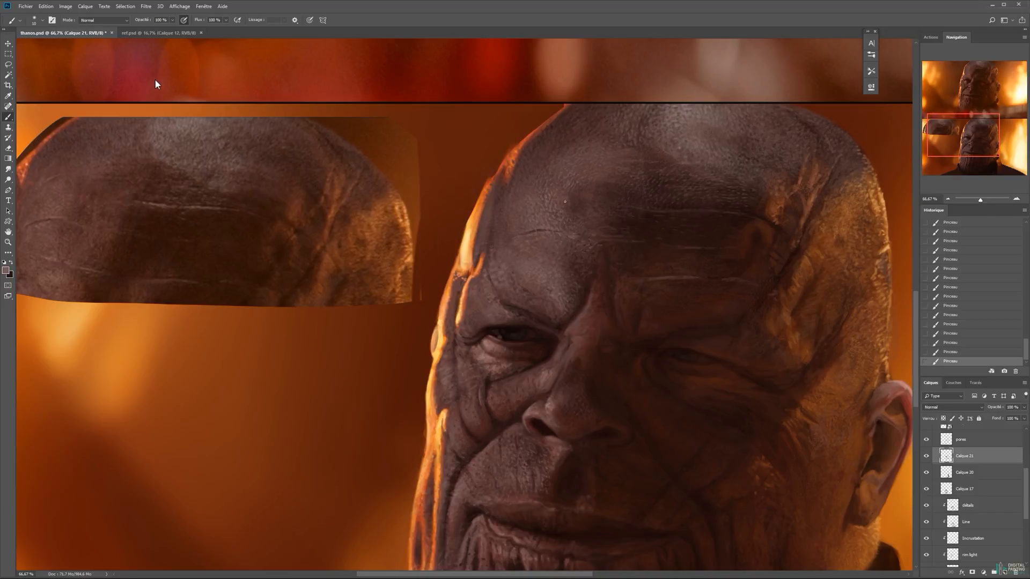
pyautogui.keyDown('alt'); pyautogui.click(628, 200); pyautogui.keyUp('alt')
pyautogui.keyDown('alt'); pyautogui.click(538, 185); pyautogui.keyUp('alt')
pyautogui.rightClick(565, 188)
pyautogui.click(659, 262)
pyautogui.click(554, 173)
# Sample the skin tone near the top of the head, change the brush tip and dab the upper forehead.
pyautogui.keyDown('alt'); pyautogui.moveTo(639, 127); pyautogui.dragTo(585, 127); pyautogui.keyUp('alt')
pyautogui.rightClick(596, 138)
pyautogui.click(684, 210)
pyautogui.click(591, 125)
# Pick an orange-red foreground color, swap it with the background, sample the upper head's skin tones and choose another brush tip.
pyautogui.keyDown('alt'); pyautogui.click(547, 124); pyautogui.keyUp('alt')
pyautogui.click(5, 270)
pyautogui.click(779, 304)
pyautogui.click(877, 287)
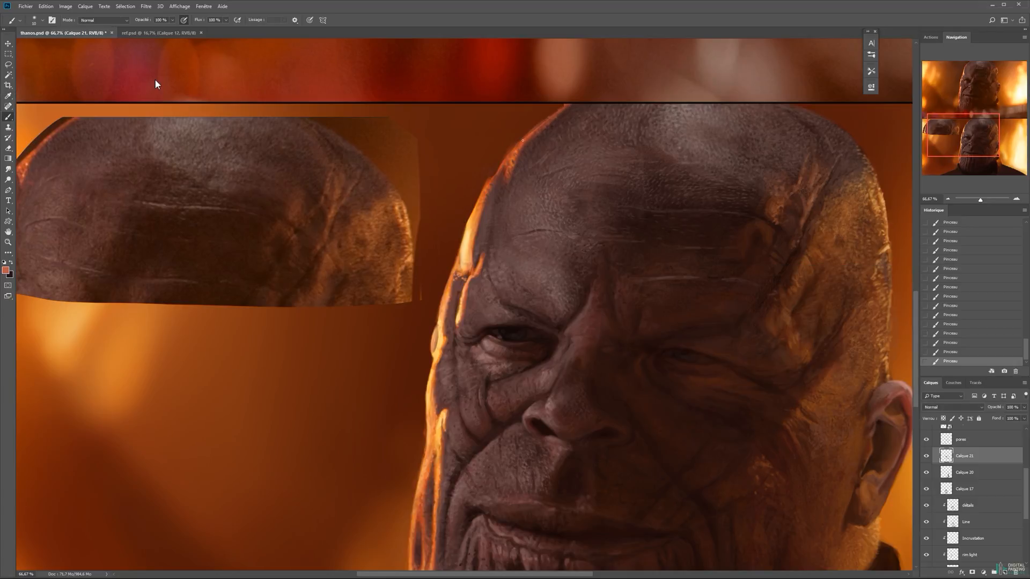
pyautogui.press('x')
pyautogui.keyDown('alt'); pyautogui.moveTo(575, 114); pyautogui.dragTo(582, 114); pyautogui.keyUp('alt')
pyautogui.keyDown('alt'); pyautogui.click(526, 148); pyautogui.keyUp('alt')
pyautogui.rightClick(575, 119)
pyautogui.click(623, 138)
pyautogui.press('Return')
# Lighten the pores layer over the upper forehead with the Dodge tool, compare history states and return to brushing on the painting layer.
pyautogui.click(962, 440)
pyautogui.press('o')
pyautogui.moveTo(546, 188); pyautogui.dragTo(568, 128)
pyautogui.moveTo(612, 95); pyautogui.dragTo(659, 102)
pyautogui.click(951, 243)
pyautogui.click(951, 361)
pyautogui.click(965, 456)
pyautogui.press('b')
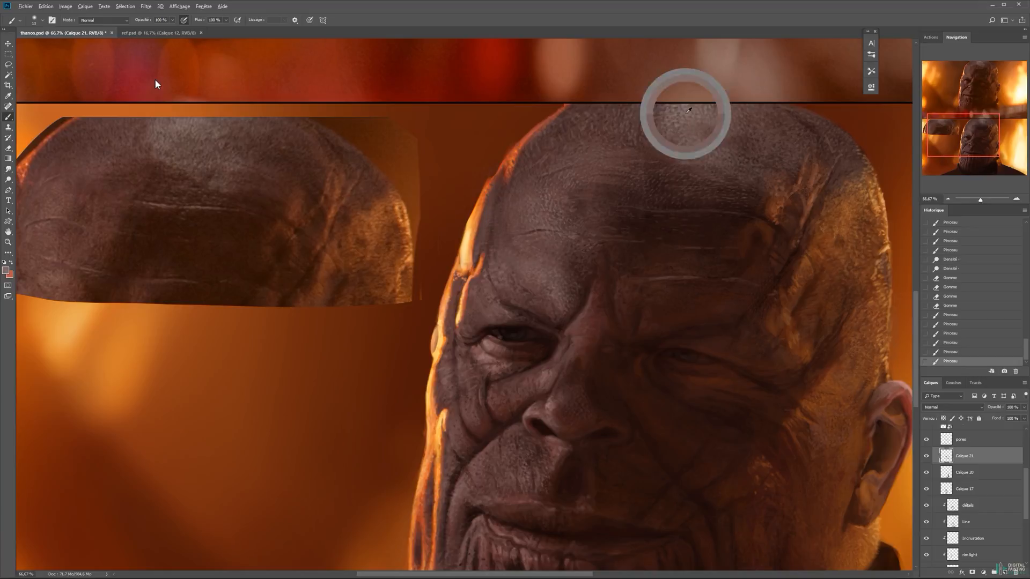
# Change the brush tip and sample two skin tones from the upper forehead as foreground and background colors.
pyautogui.rightClick(745, 171)
pyautogui.moveTo(735, 161); pyautogui.dragTo(762, 171)
pyautogui.click(793, 191)
pyautogui.press('Return')
pyautogui.keyDown('alt'); pyautogui.click(768, 179); pyautogui.keyUp('alt')
pyautogui.press('x')
pyautogui.keyDown('alt'); pyautogui.click(747, 164); pyautogui.keyUp('alt')
pyautogui.press('x')
pyautogui.press('x')
pyautogui.press('x')
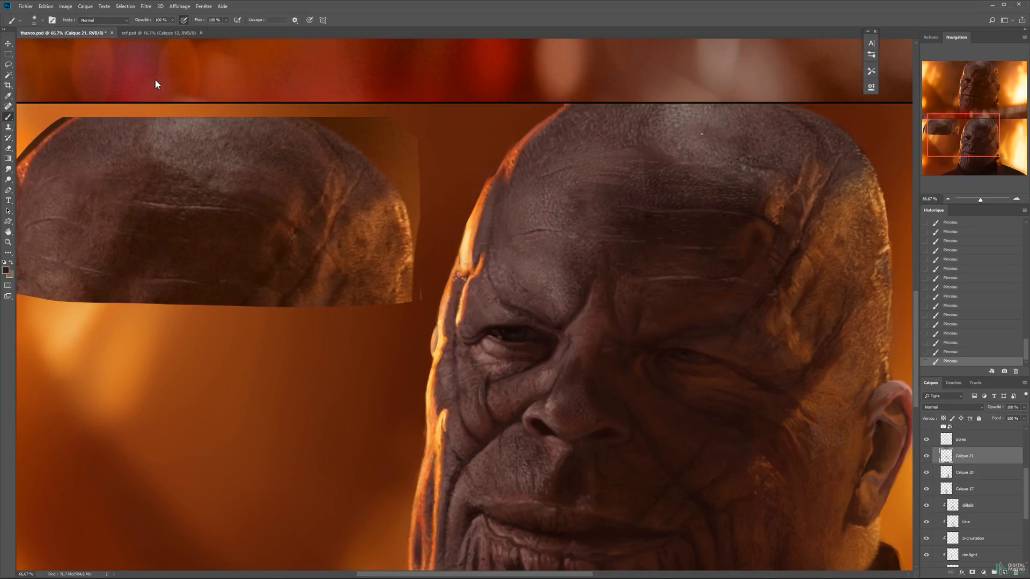
# Sample the skin tone above the brow on the rim-lit side of the forehead and save the document.
pyautogui.moveTo(557, 193); pyautogui.dragTo(642, 168)
pyautogui.press('x')
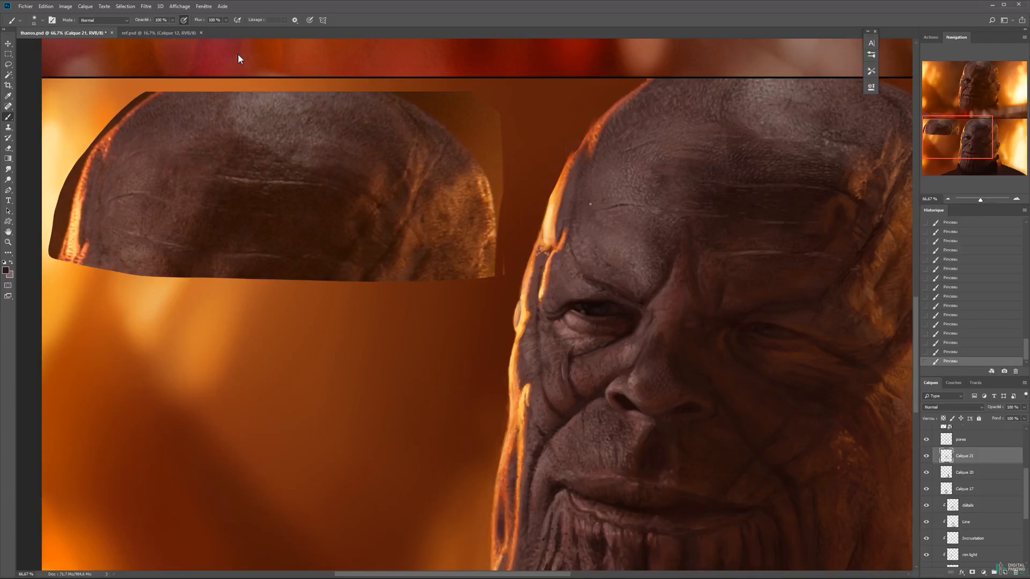
pyautogui.moveTo(604, 225); pyautogui.dragTo(581, 188)
pyautogui.keyDown('alt'); pyautogui.doubleClick(581, 188); pyautogui.keyUp('alt')
pyautogui.hotkey('ctrl', 's')
pyautogui.moveTo(661, 218)
pyautogui.mouseDown()
pyautogui.moveTo(614, 193)
pyautogui.moveTo(602, 168)
pyautogui.moveTo(661, 201)
pyautogui.moveTo(622, 198)
pyautogui.mouseUp()
pyautogui.keyDown('ctrl'); pyautogui.click(614, 179); pyautogui.keyUp('ctrl')
pyautogui.keyDown('ctrl'); pyautogui.click(614, 177); pyautogui.keyUp('ctrl')
# Paint short strokes over the middle of the forehead with another brush tip, using tones sampled from the forehead and shadowed cheek.
pyautogui.press('r')
pyautogui.rightClick(584, 176)
pyautogui.press('Return')
pyautogui.press('b')
pyautogui.keyDown('alt'); pyautogui.click(621, 172); pyautogui.keyUp('alt')
pyautogui.keyDown('alt'); pyautogui.click(662, 154); pyautogui.keyUp('alt')
pyautogui.keyDown('alt'); pyautogui.click(817, 317); pyautogui.keyUp('alt')
pyautogui.moveTo(621, 197); pyautogui.dragTo(635, 196)
pyautogui.moveTo(634, 201); pyautogui.dragTo(617, 200)
pyautogui.moveTo(616, 197); pyautogui.dragTo(638, 194)
pyautogui.keyDown('alt'); pyautogui.click(627, 189); pyautogui.keyUp('alt')
pyautogui.moveTo(636, 191); pyautogui.dragTo(622, 189)
pyautogui.moveTo(622, 185); pyautogui.dragTo(629, 183)
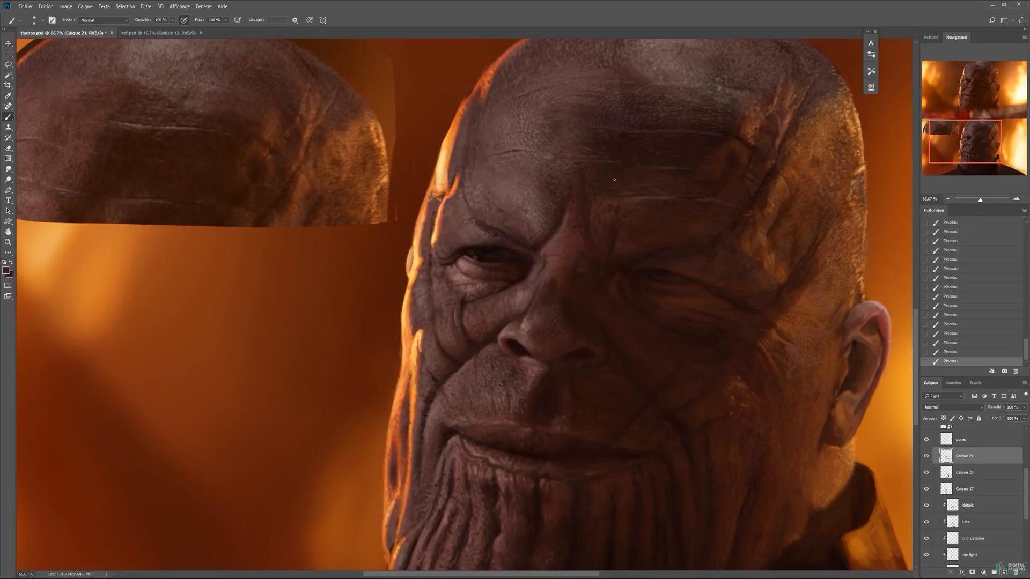
# Refine the long upper forehead crease with fine strokes and a new brush tip, alternating two tones sampled around it.
pyautogui.keyDown('ctrl'); pyautogui.click(677, 105); pyautogui.keyUp('ctrl')
pyautogui.moveTo(680, 94); pyautogui.dragTo(837, 137)
pyautogui.keyDown('alt'); pyautogui.click(793, 185); pyautogui.keyUp('alt')
pyautogui.moveTo(791, 185)
pyautogui.mouseDown()
pyautogui.moveTo(826, 185)
pyautogui.moveTo(827, 170)
pyautogui.moveTo(776, 173)
pyautogui.moveTo(800, 157)
pyautogui.moveTo(832, 159)
pyautogui.moveTo(793, 166)
pyautogui.moveTo(848, 169)
pyautogui.mouseUp()
pyautogui.rightClick(853, 184)
pyautogui.click(847, 205)
pyautogui.press('Return')
pyautogui.press('x')
pyautogui.keyDown('alt'); pyautogui.click(811, 111); pyautogui.keyUp('alt')
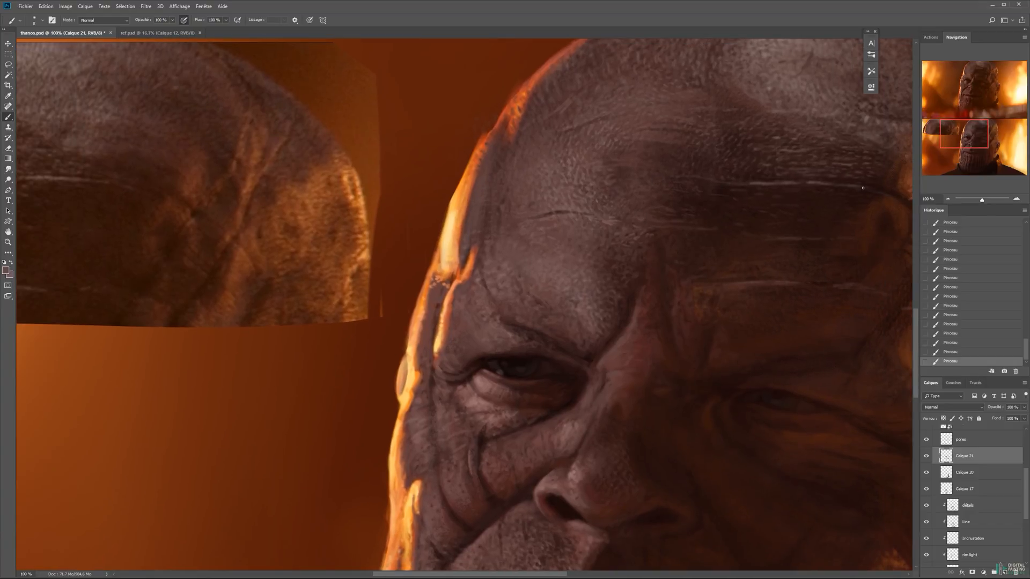
pyautogui.moveTo(845, 190); pyautogui.dragTo(859, 191)
pyautogui.press('x')
pyautogui.moveTo(791, 186); pyautogui.dragTo(805, 187)
pyautogui.moveTo(759, 190)
pyautogui.mouseDown()
pyautogui.moveTo(859, 186)
pyautogui.moveTo(728, 166)
pyautogui.mouseUp()
pyautogui.keyDown('alt'); pyautogui.click(778, 186); pyautogui.keyUp('alt')
# Change the brush tip twice and sample the tone just above the crease for dabbing the middle of the forehead.
pyautogui.rightClick(740, 153)
pyautogui.click(791, 170)
pyautogui.click(726, 159)
pyautogui.keyDown('alt'); pyautogui.click(730, 150); pyautogui.keyUp('alt')
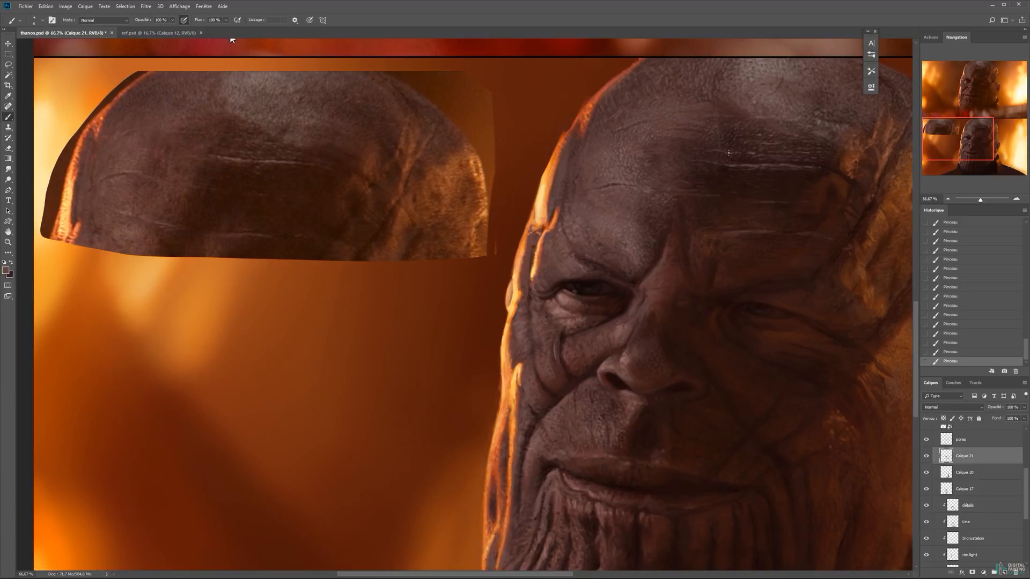
pyautogui.press('x')
pyautogui.press('x')
pyautogui.rightClick(733, 166)
pyautogui.click(785, 183)
pyautogui.click(728, 169)
pyautogui.keyDown('alt'); pyautogui.rightClick(758, 175); pyautogui.keyUp('alt')
# On the Calque 20 layer, sample a forehead tone and brush the shadowed area beside the orange temple.
pyautogui.click(964, 472)
pyautogui.keyDown('alt'); pyautogui.click(744, 170); pyautogui.keyUp('alt')
pyautogui.moveTo(826, 142); pyautogui.dragTo(763, 144)
pyautogui.keyDown('ctrl'); pyautogui.keyDown('alt'); pyautogui.click(742, 200); pyautogui.keyUp('alt'); pyautogui.keyUp('ctrl')
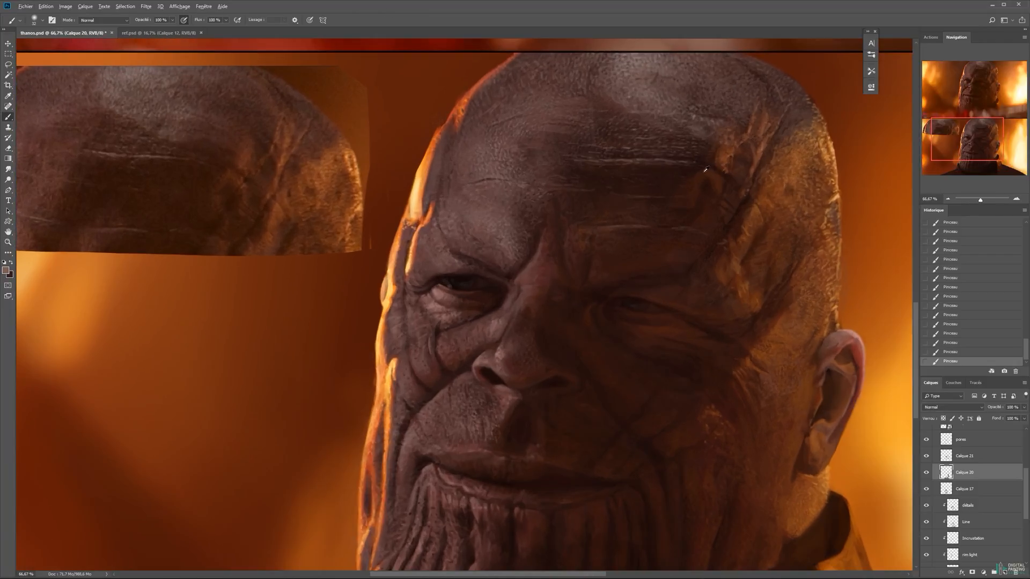
pyautogui.keyDown('ctrl'); pyautogui.click(699, 205); pyautogui.keyUp('ctrl')
pyautogui.moveTo(737, 169); pyautogui.dragTo(789, 172)
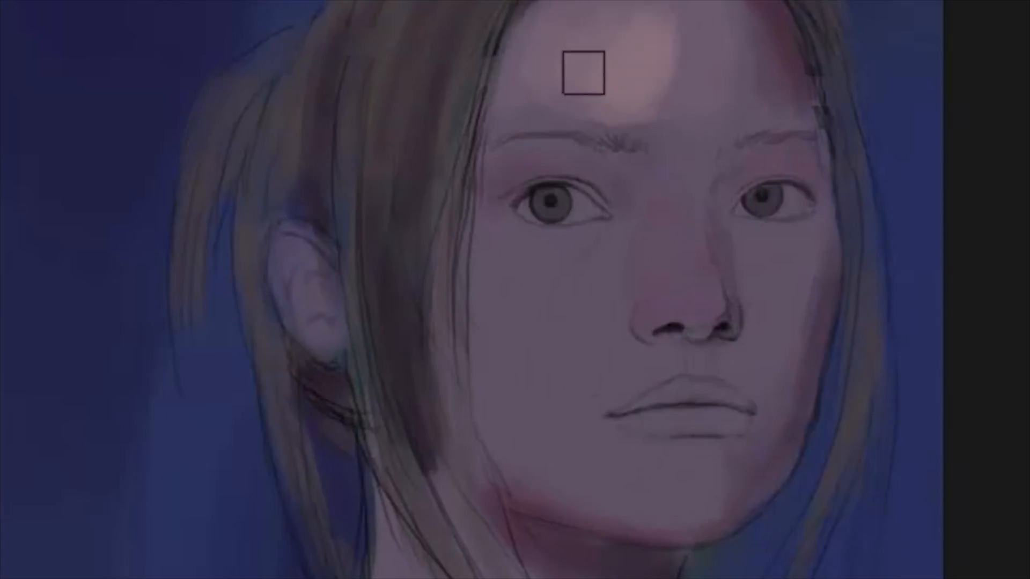